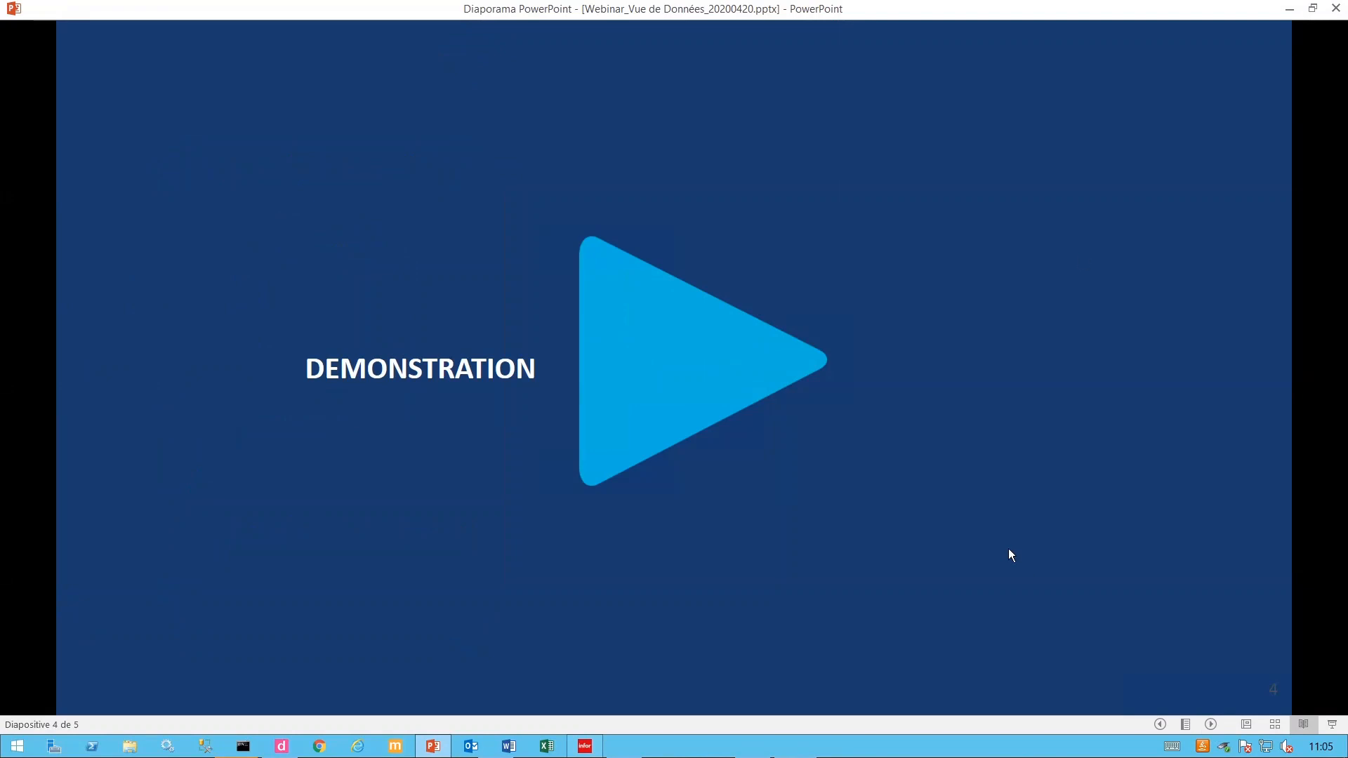
- Minimize the PowerPoint slideshow to show the ERP window, and mute the meeting microphone
{"action": "left_click", "coordinate": [1292, 13]}
{"action": "left_click", "coordinate": [489, 640]}
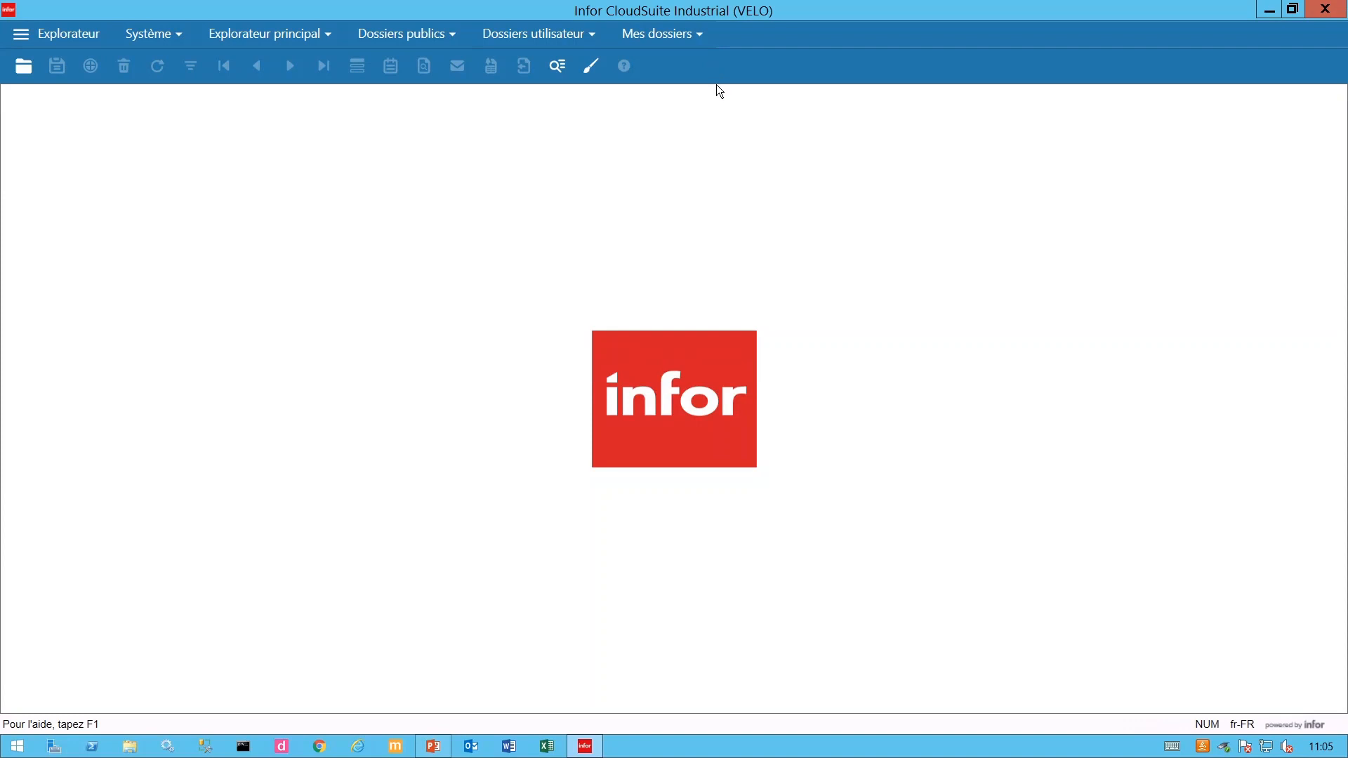
- Open the saved '1 - Lignes de commandes' data view and send its collection to a data view grid
{"action": "left_click", "coordinate": [684, 41]}
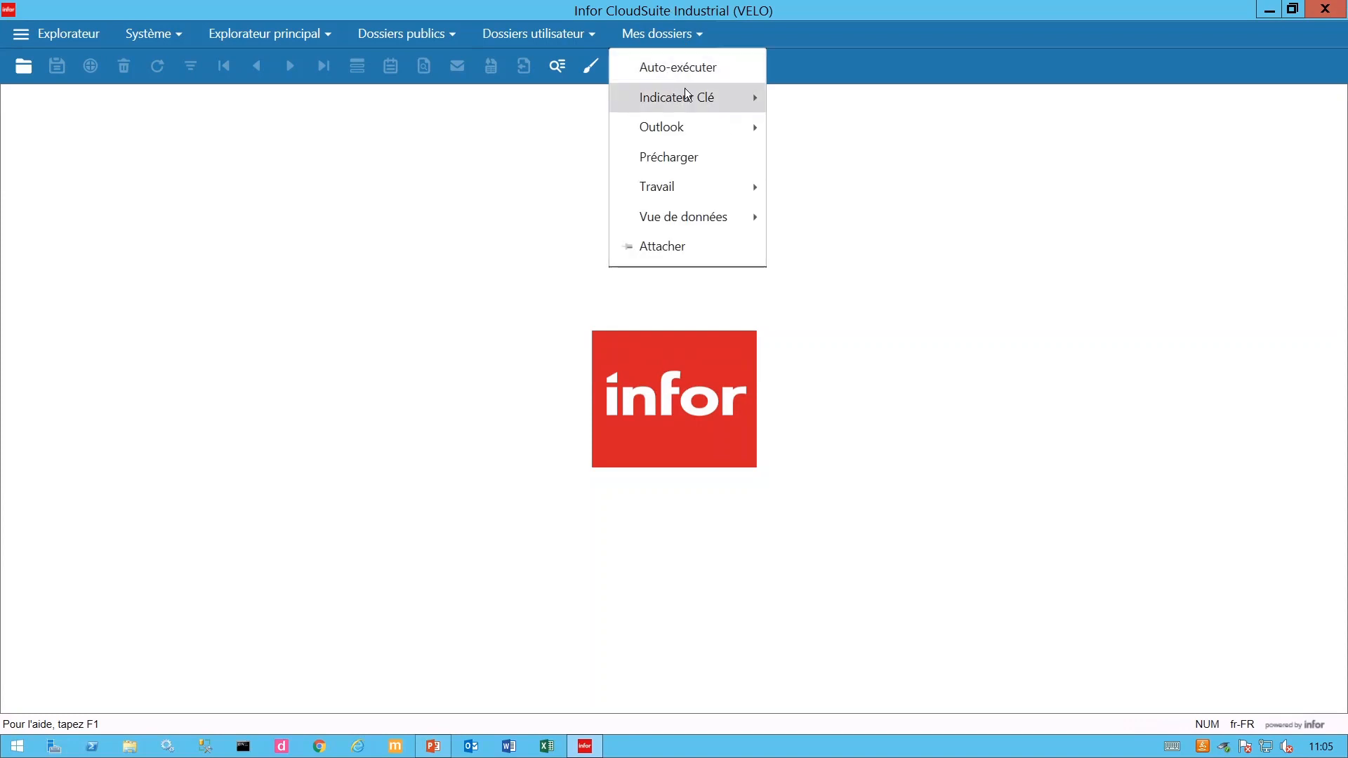
{"action": "mouse_move", "coordinate": [724, 227]}
{"action": "left_click", "coordinate": [858, 221]}
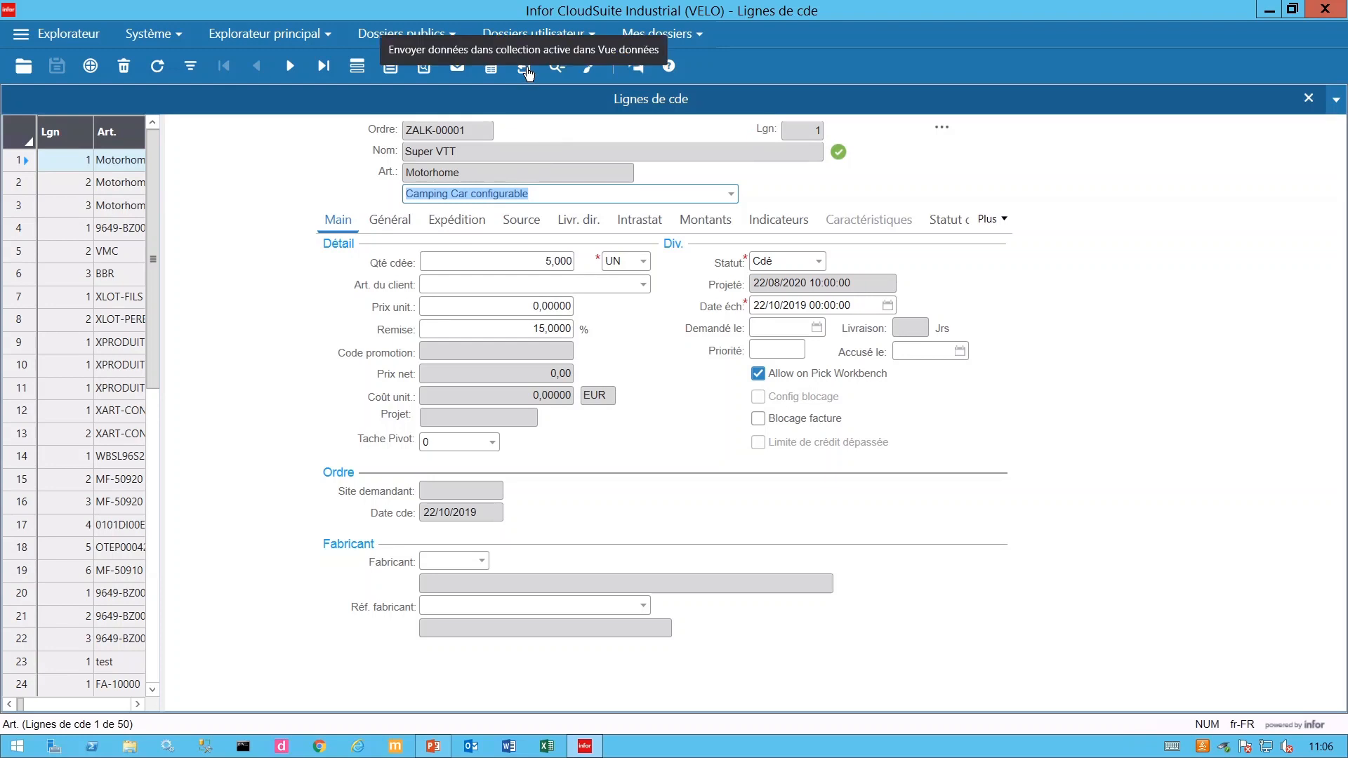
{"action": "left_click", "coordinate": [526, 70]}
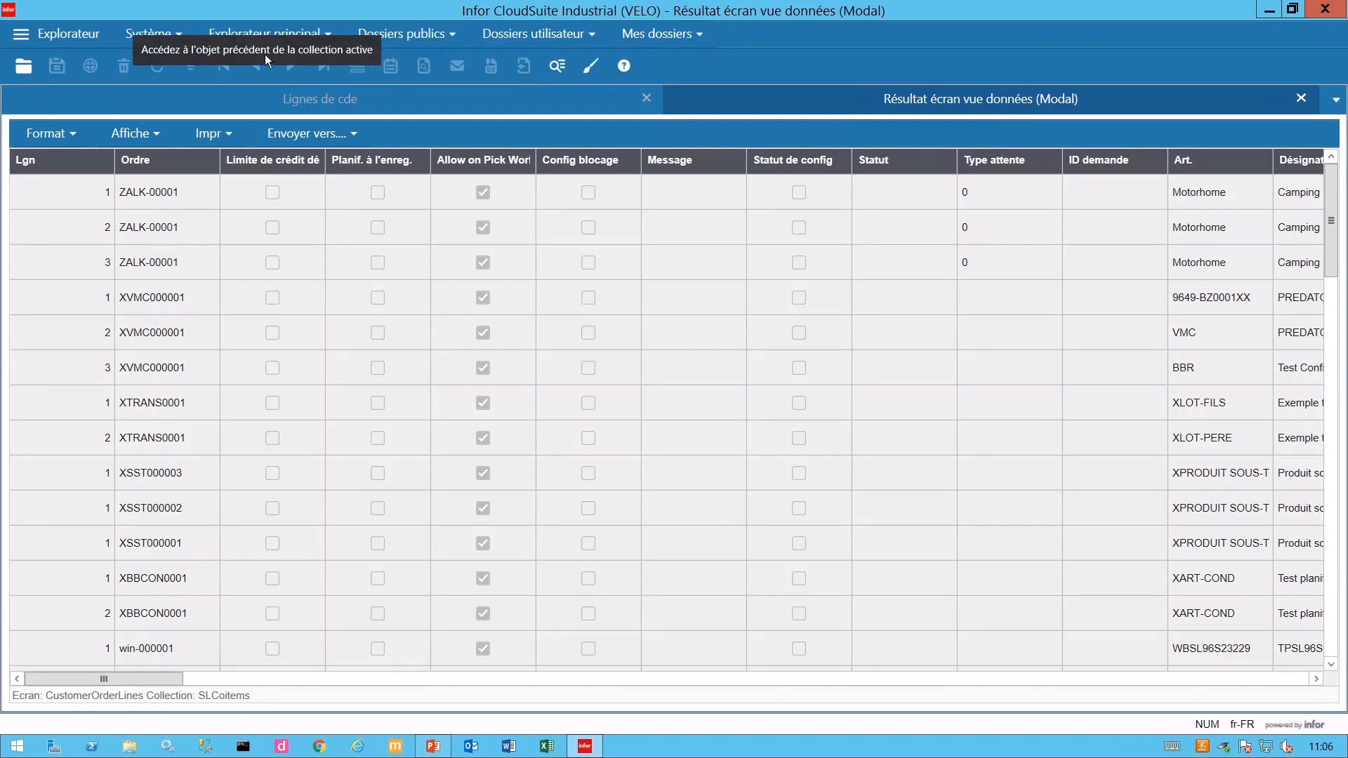
- Open the user preferences (Préfér. utilisateur) from the Système menu
{"action": "left_click", "coordinate": [177, 32]}
{"action": "mouse_move", "coordinate": [200, 134]}
{"action": "left_click", "coordinate": [373, 170]}
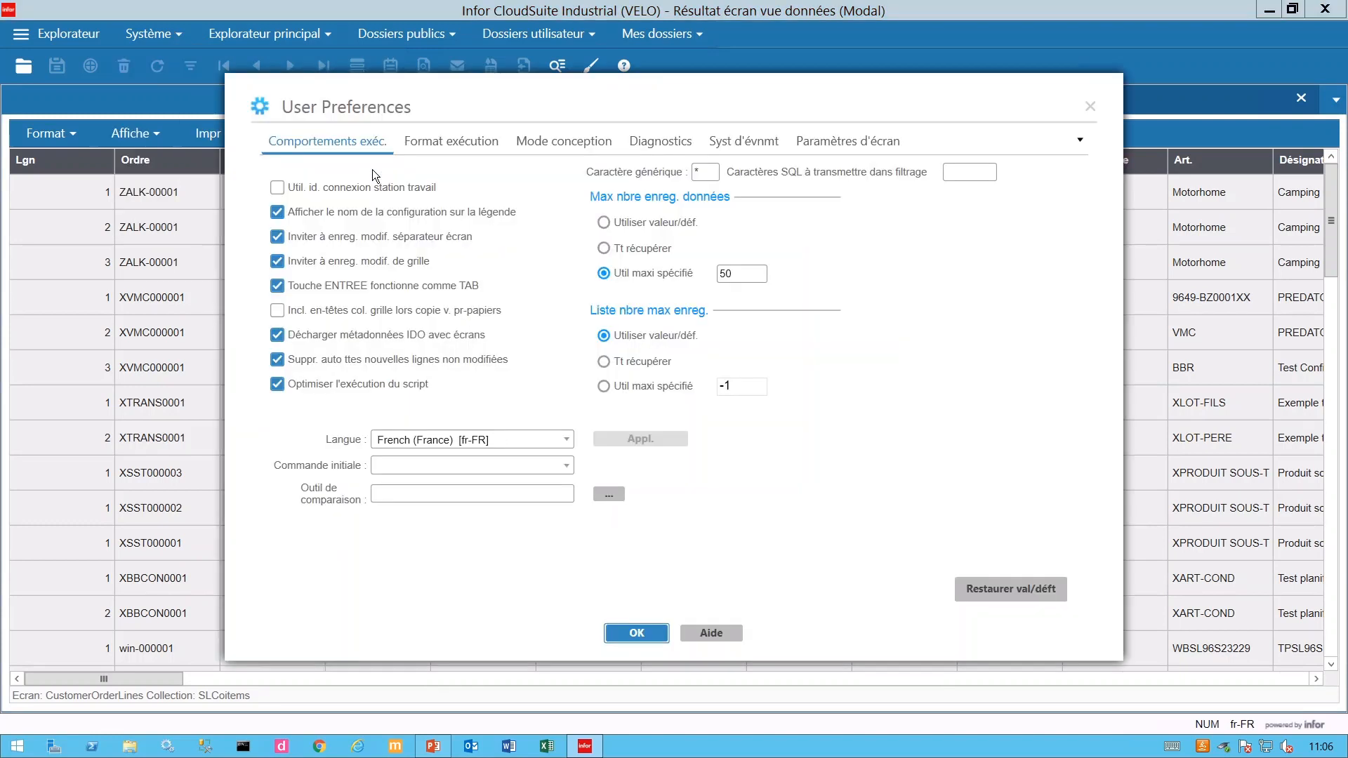
{"action": "left_click", "coordinate": [472, 142]}
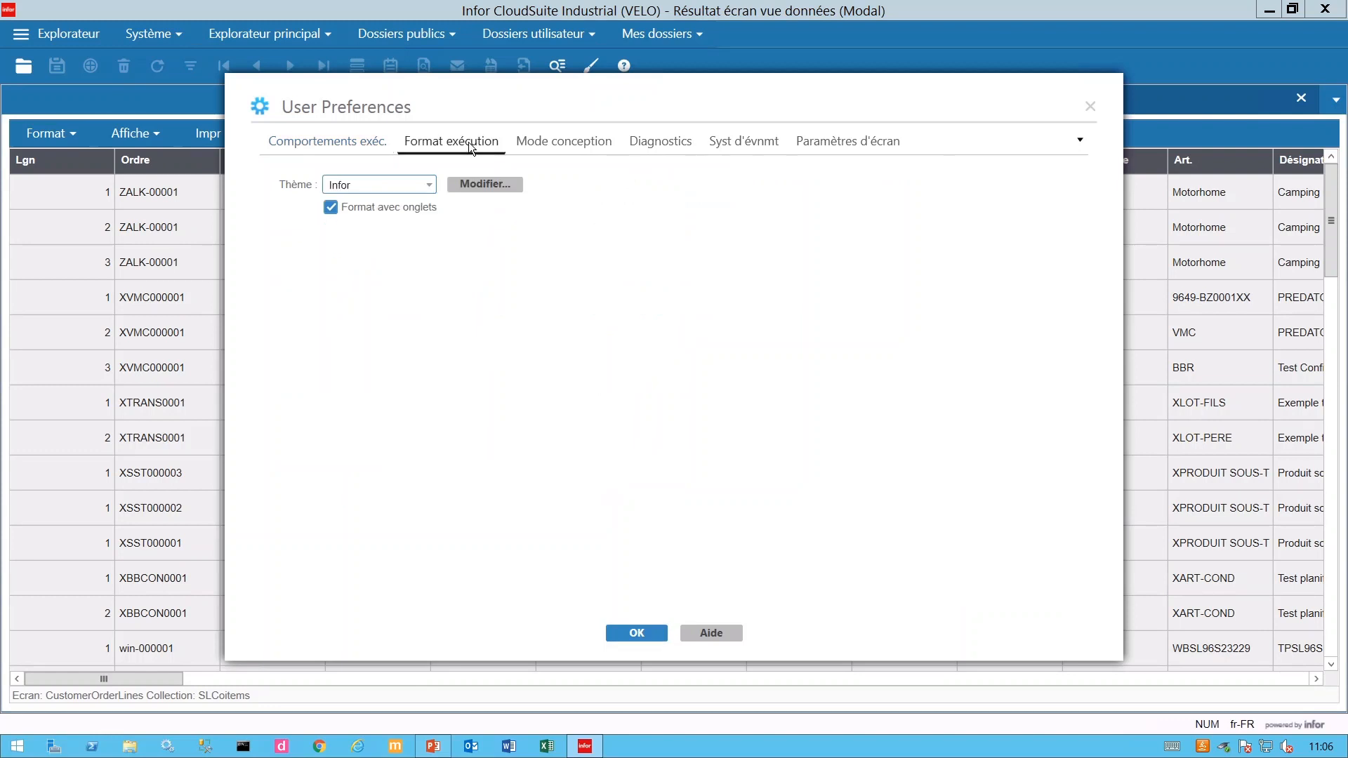
{"action": "left_click", "coordinate": [485, 190]}
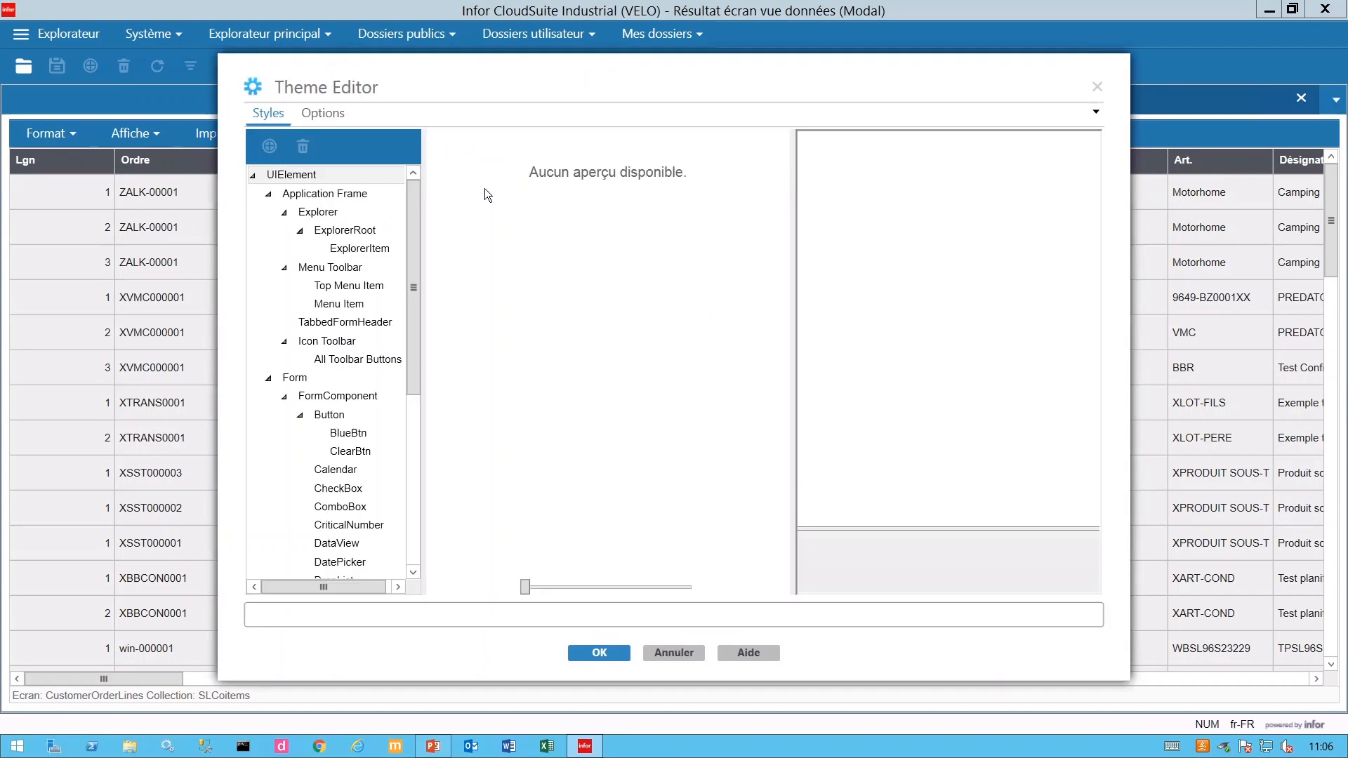
{"action": "left_click", "coordinate": [360, 365]}
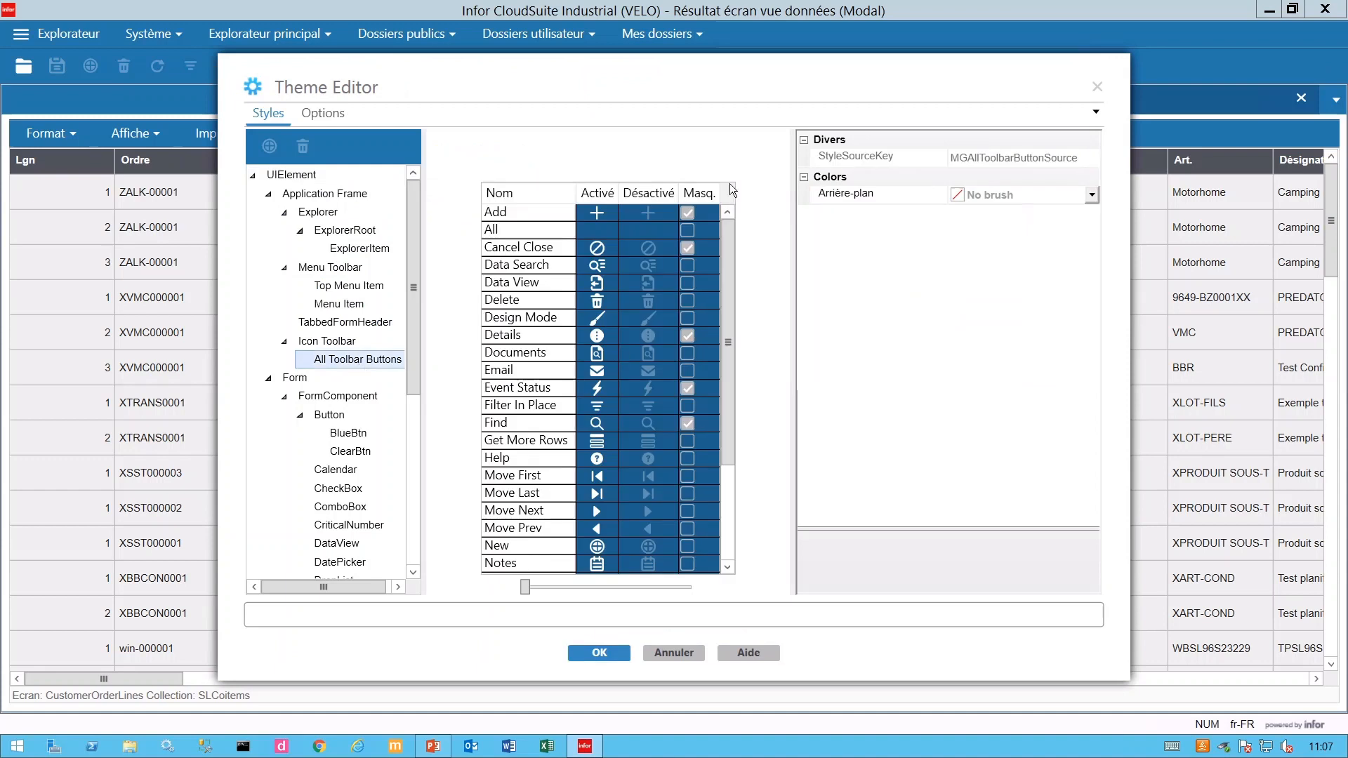
{"action": "left_click_drag", "start_coordinate": [733, 323], "coordinate": [744, 349]}
{"action": "left_click", "coordinate": [688, 301]}
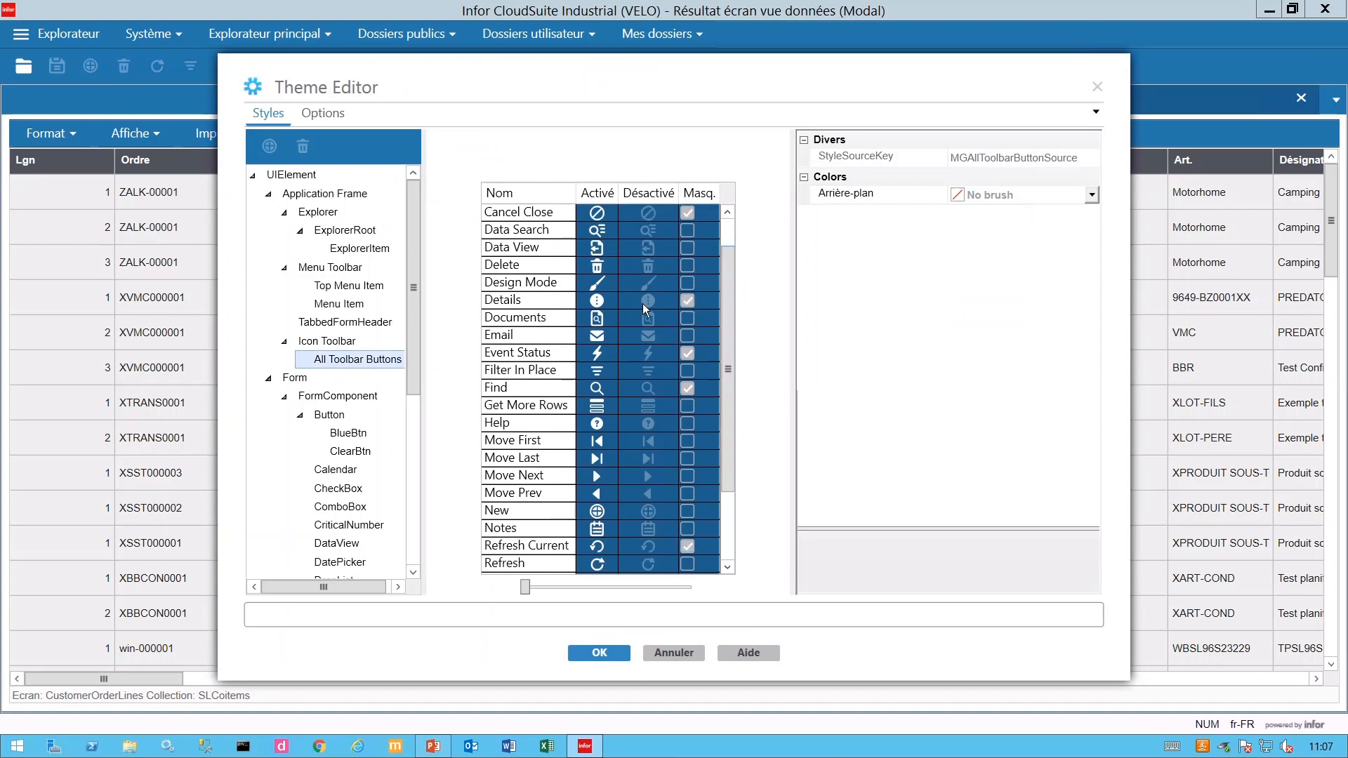
{"action": "left_click", "coordinate": [505, 304]}
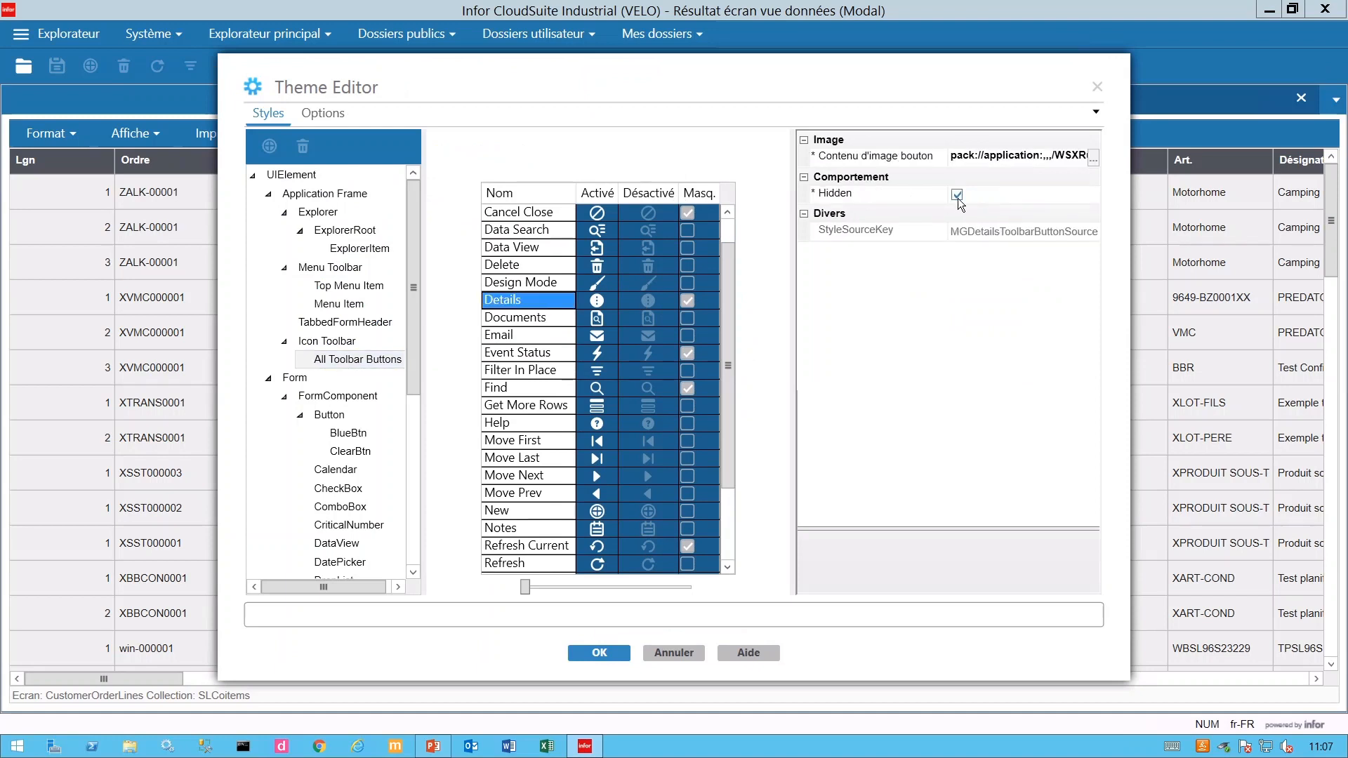
{"action": "left_click", "coordinate": [518, 251]}
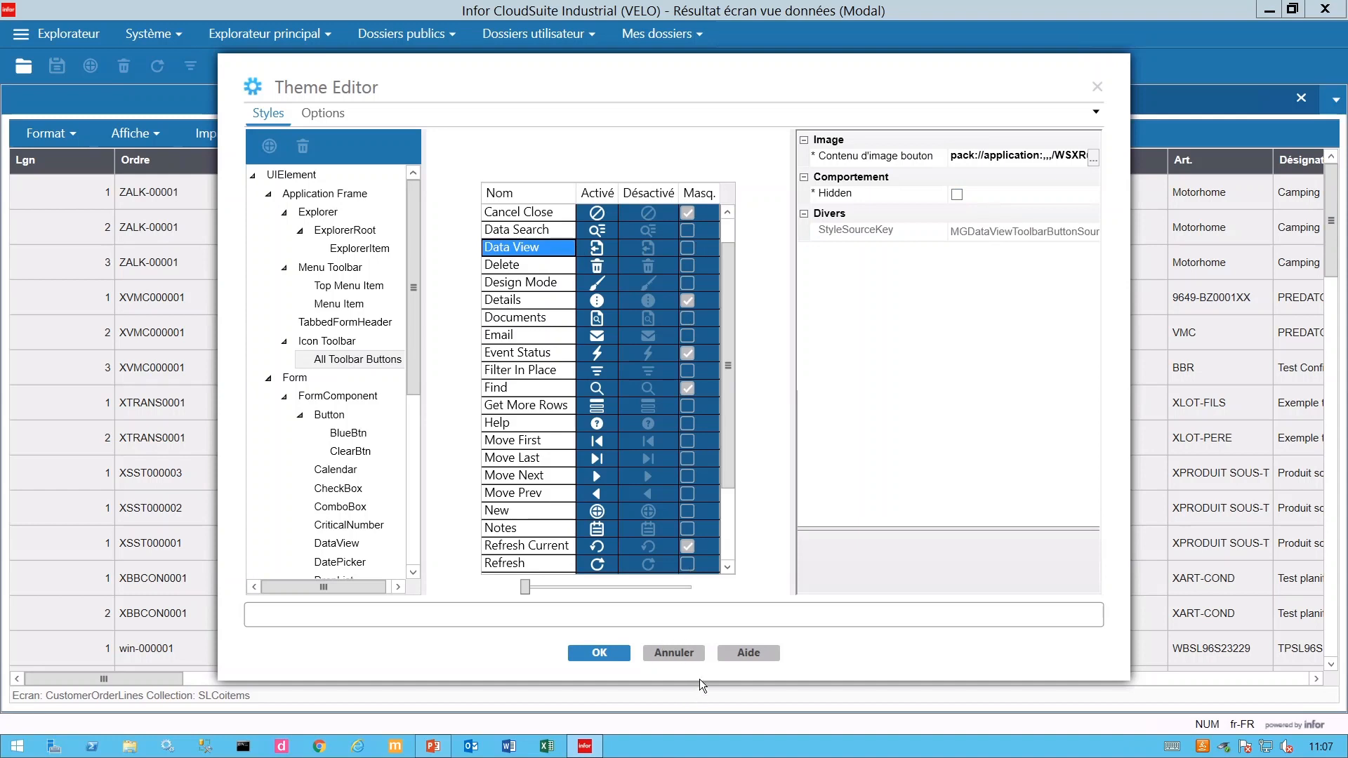
{"action": "left_click", "coordinate": [671, 653]}
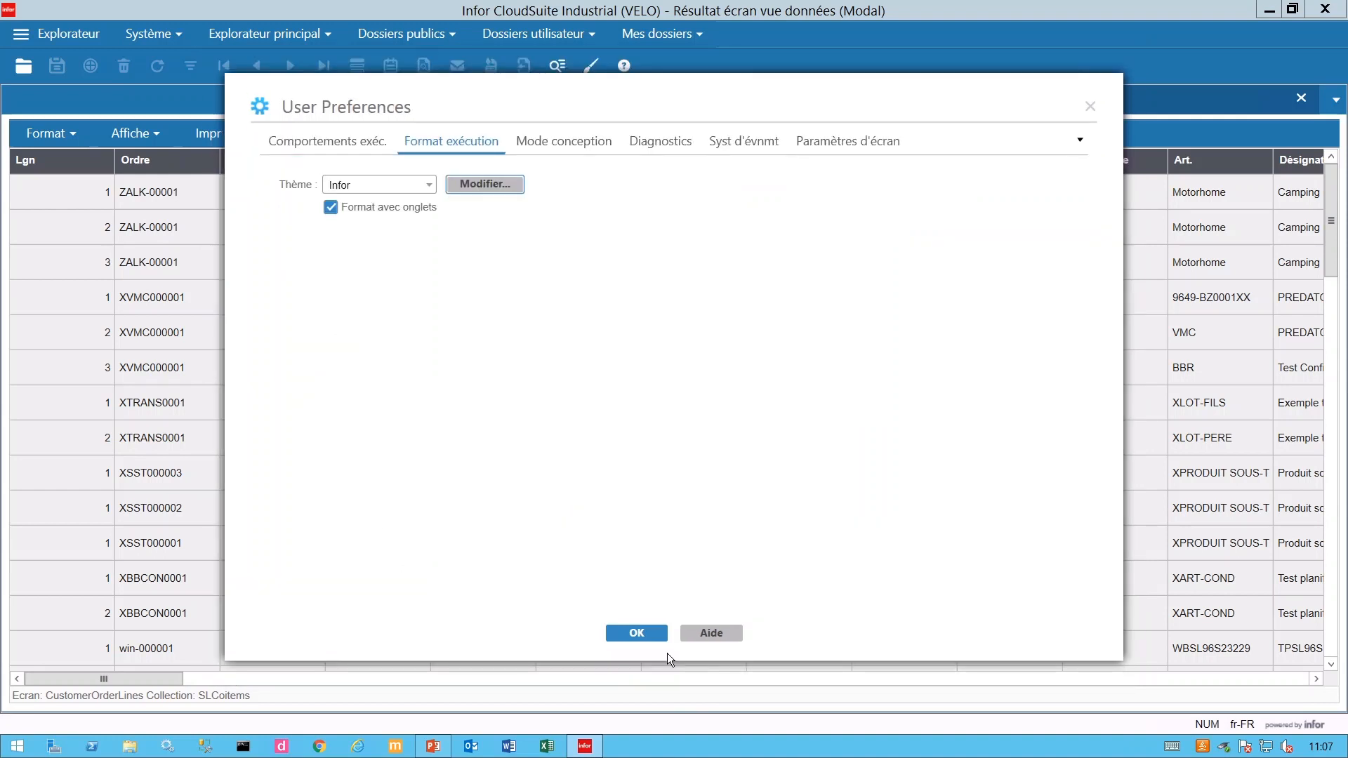
{"action": "left_click", "coordinate": [618, 638]}
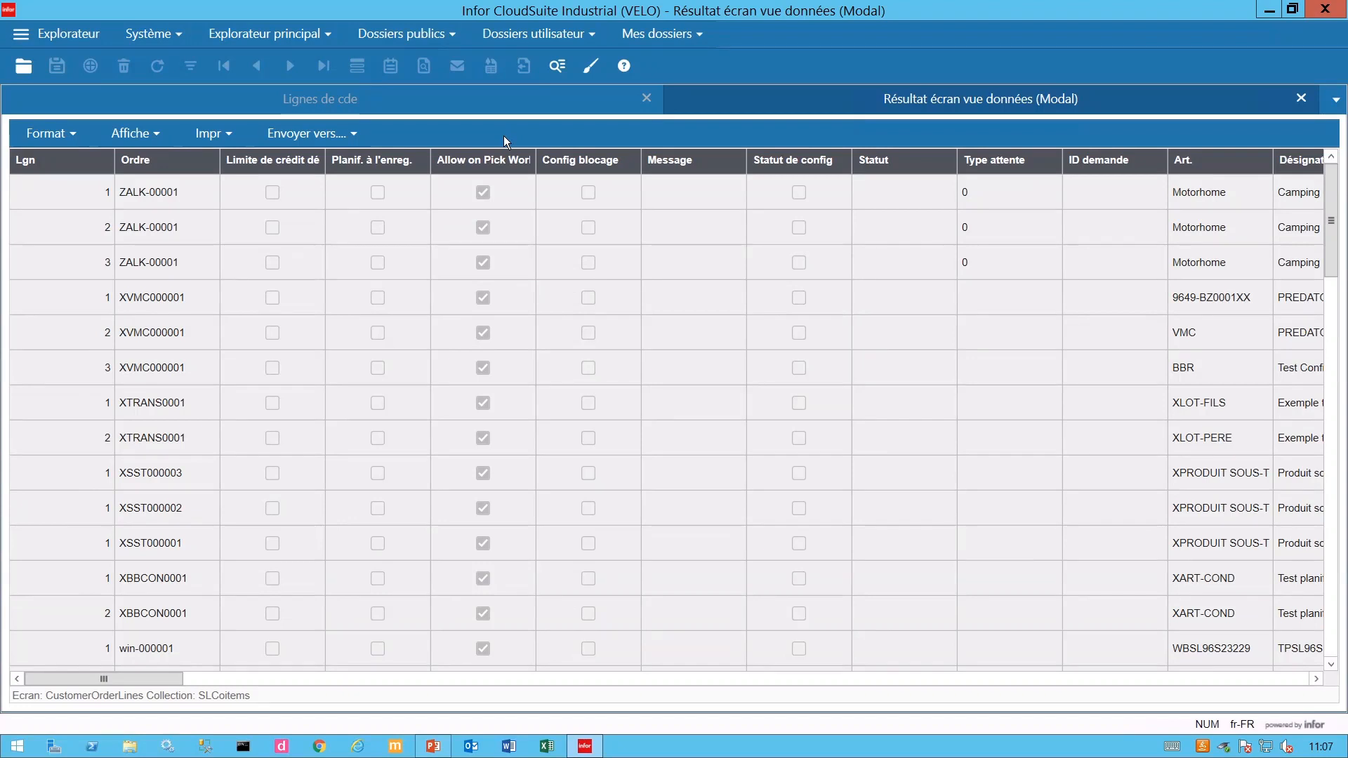
- Clear all fields in the grid's column chooser
{"action": "left_click", "coordinate": [156, 131]}
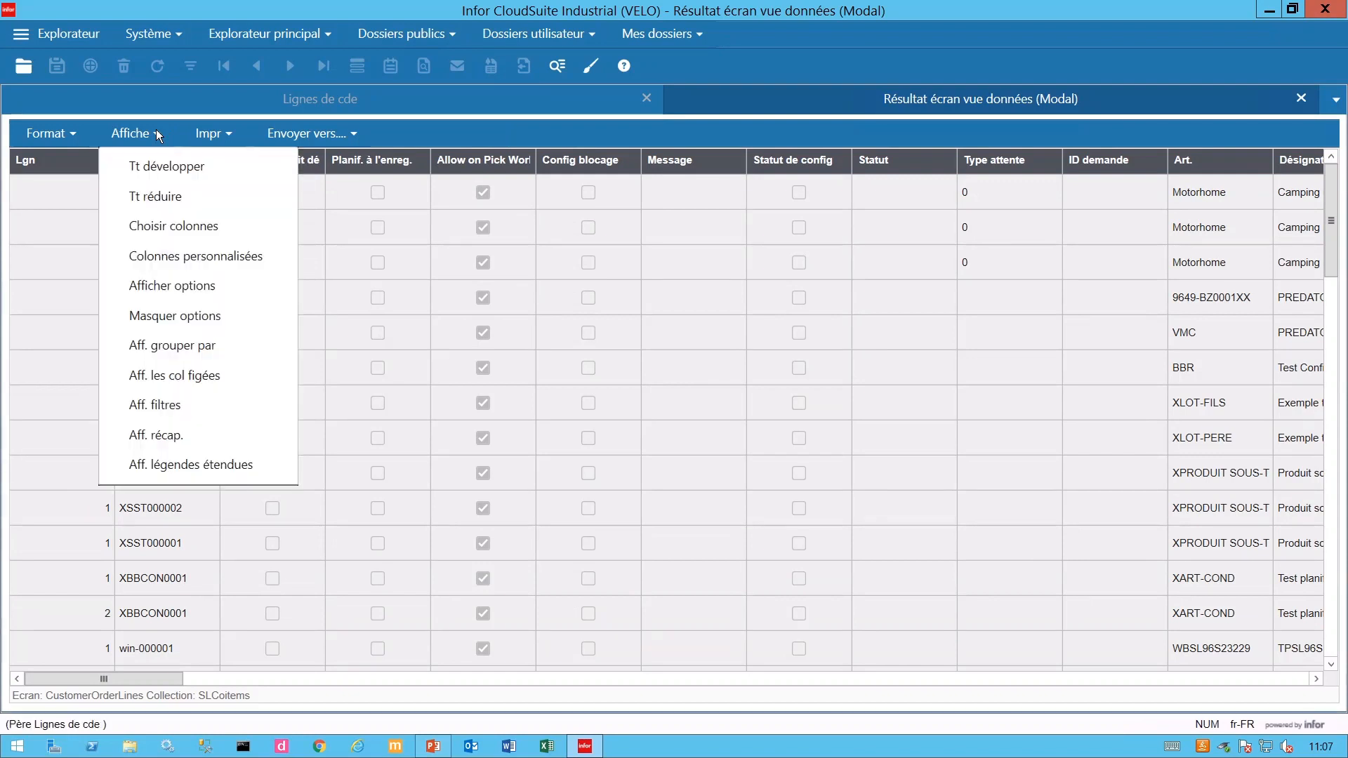
{"action": "left_click", "coordinate": [172, 228]}
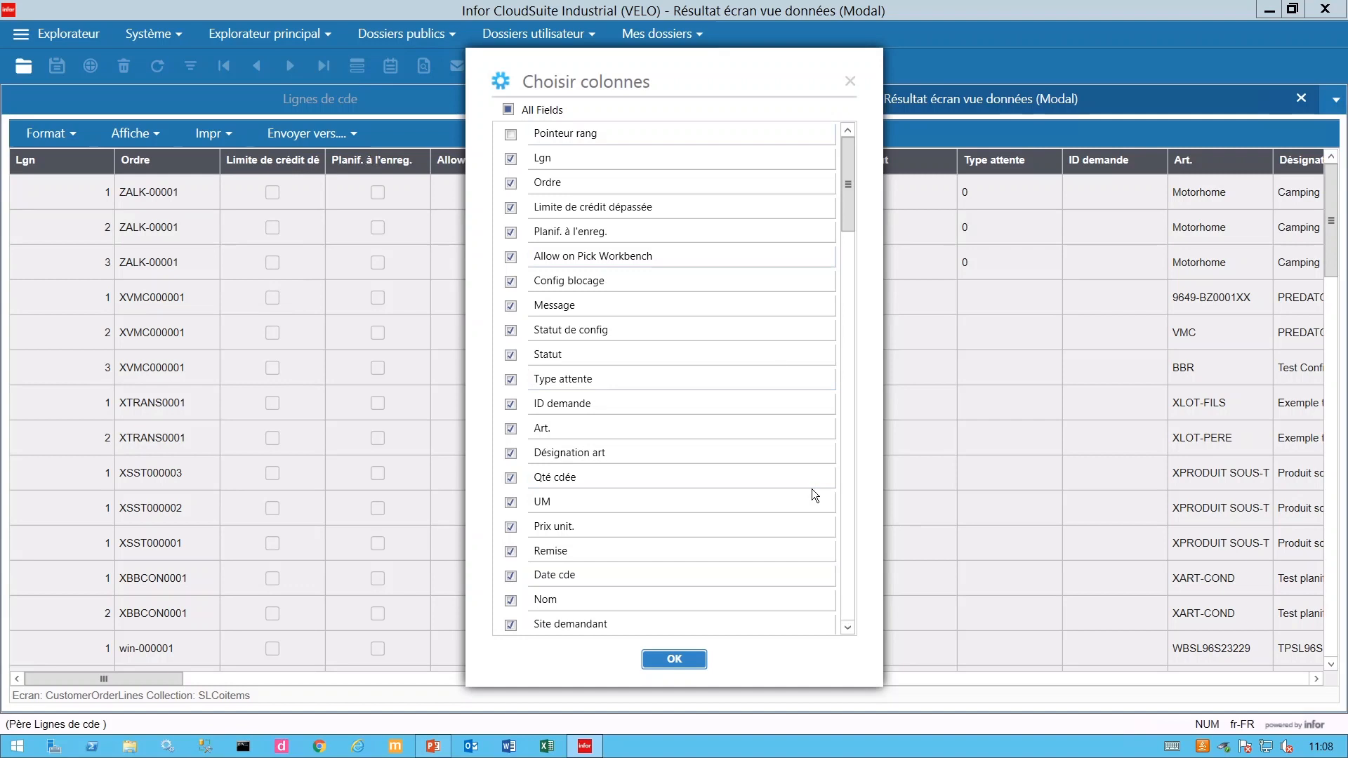
{"action": "left_click", "coordinate": [509, 110]}
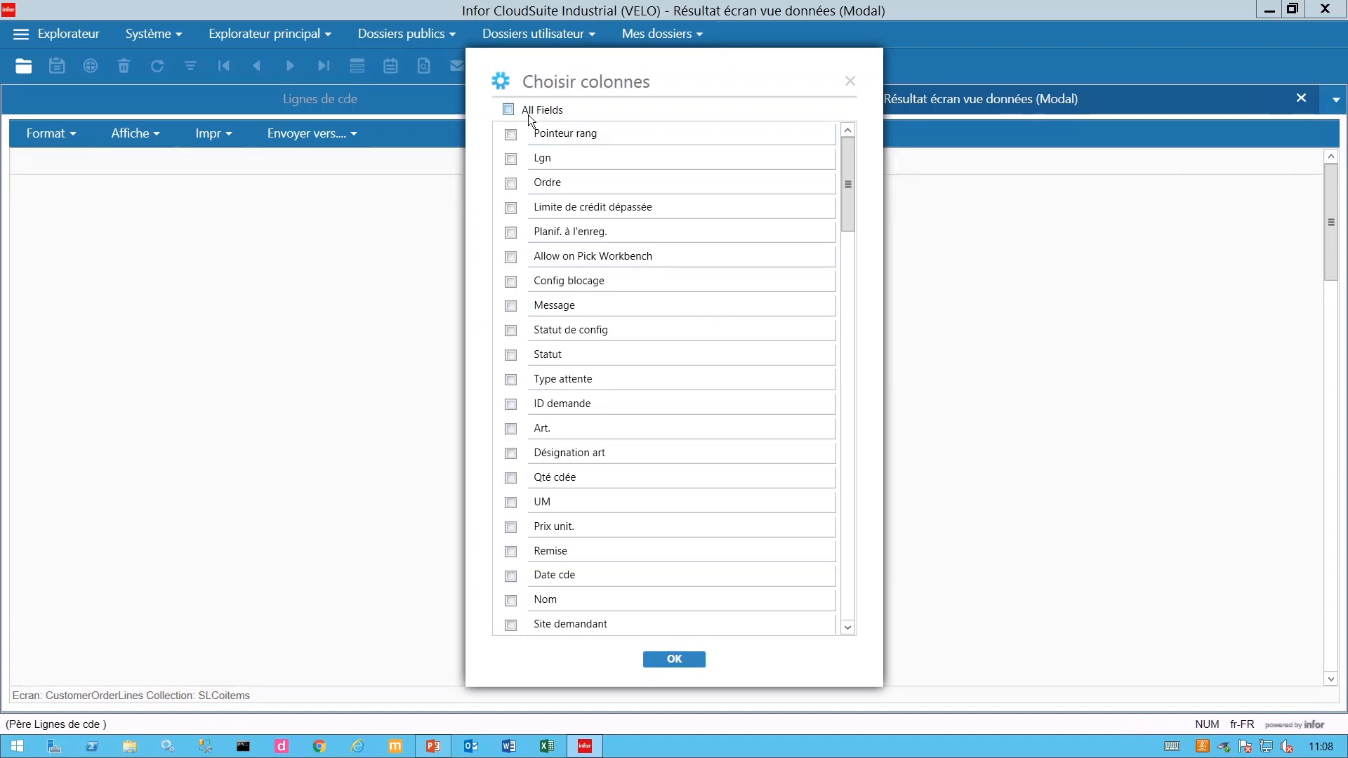
- Show only Lgn, Ordre, Art., Désignation art, Qté cdée, Date cde, Expédié and Qté fact. columns
{"action": "left_click", "coordinate": [511, 159]}
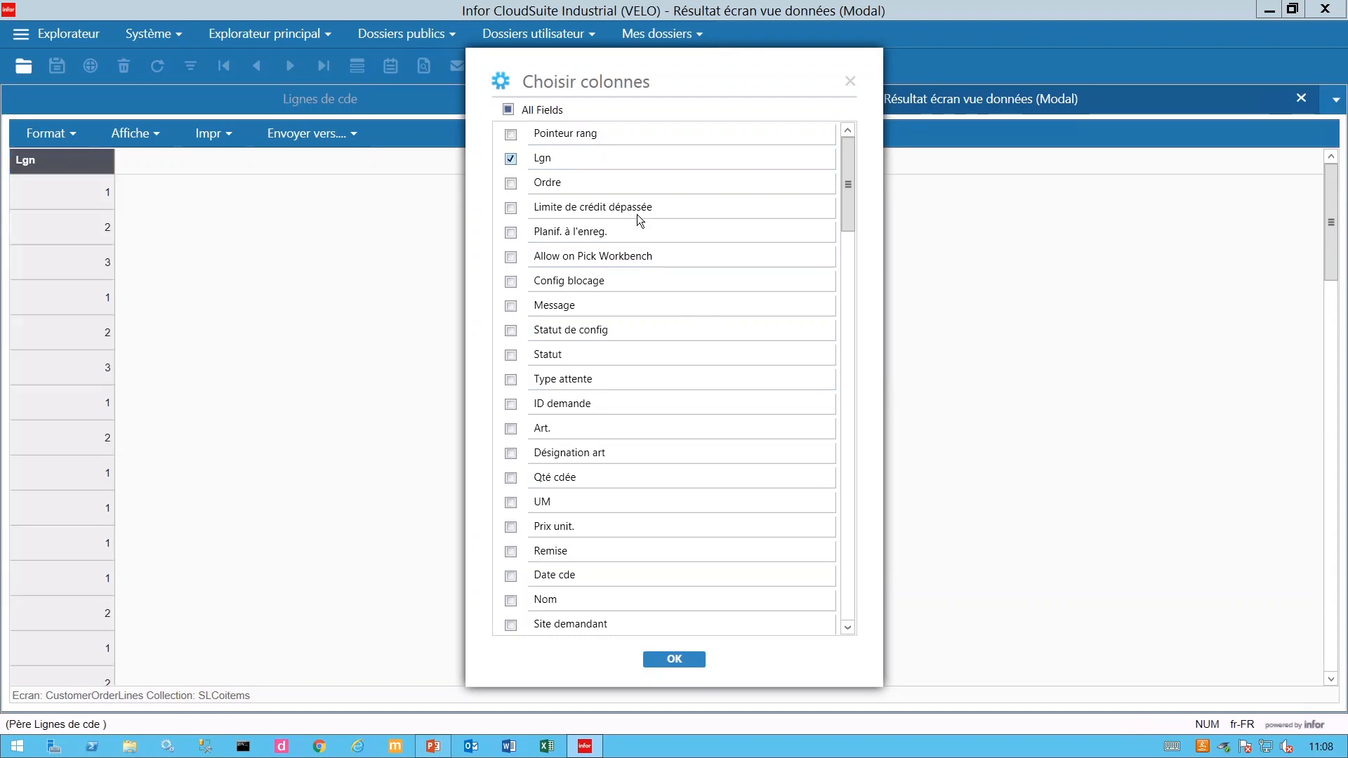
{"action": "left_click", "coordinate": [512, 184]}
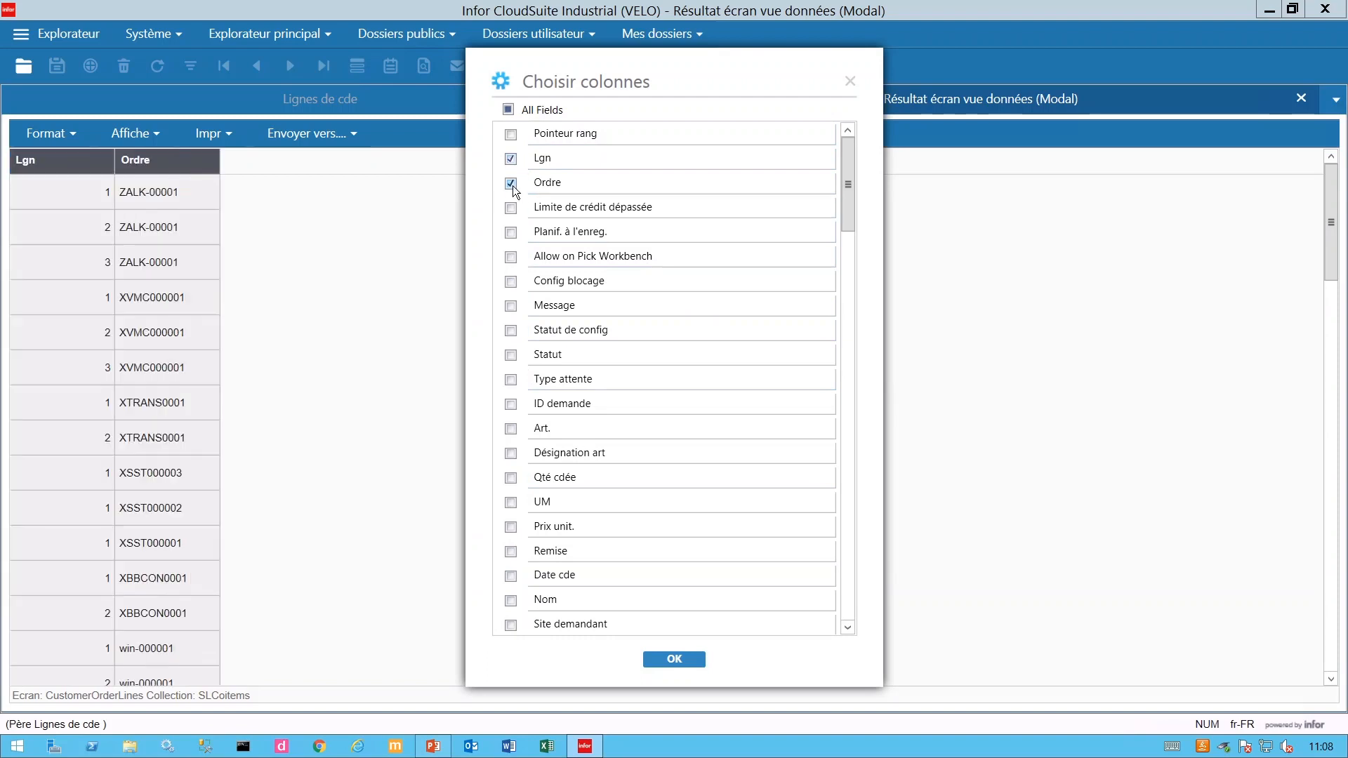
{"action": "left_click", "coordinate": [512, 431]}
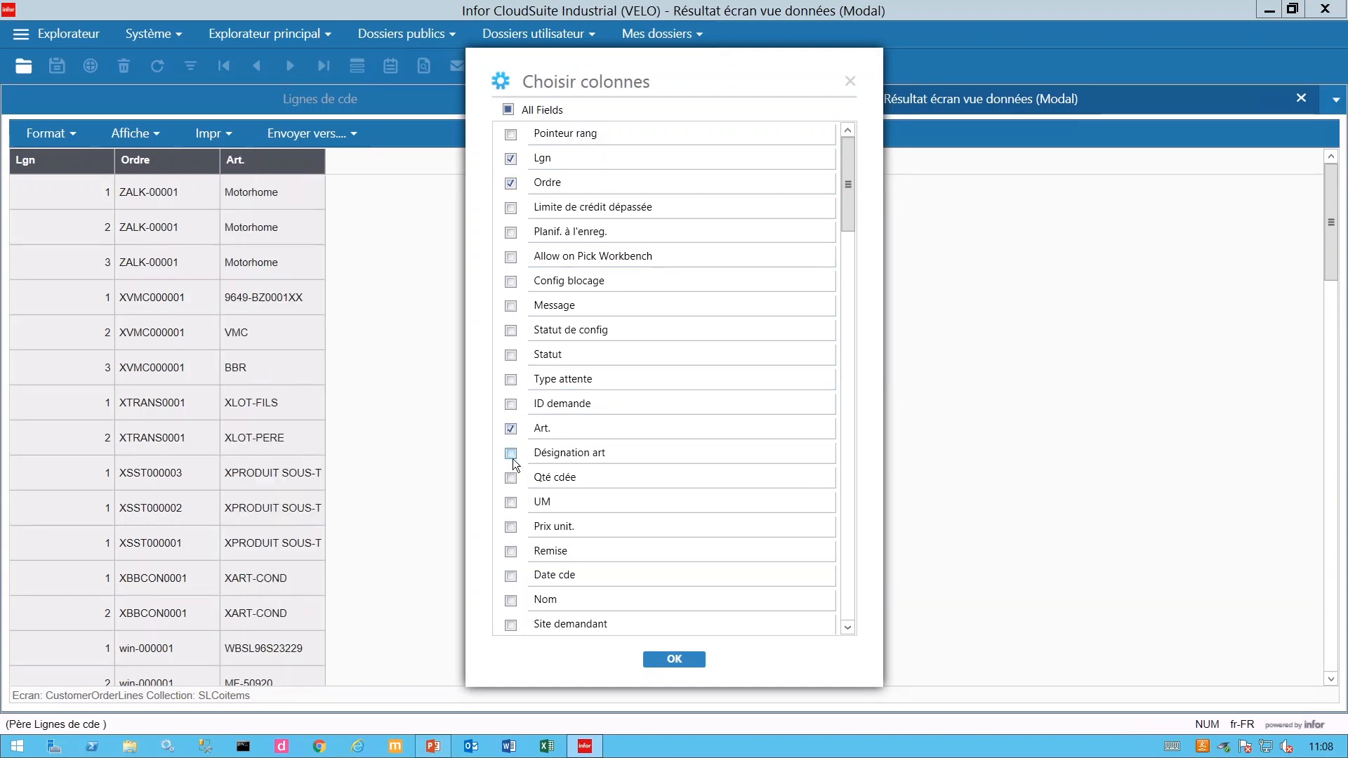
{"action": "left_click", "coordinate": [512, 455]}
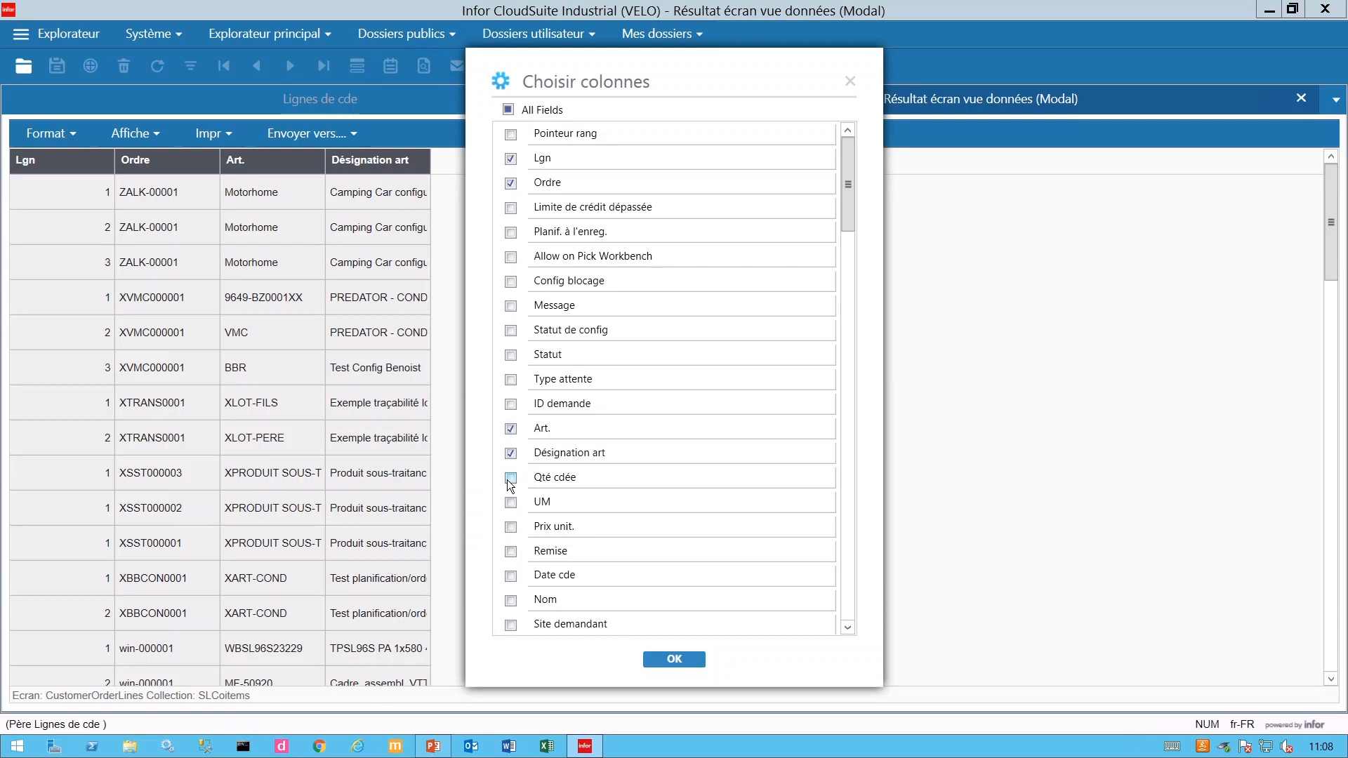
{"action": "left_click", "coordinate": [510, 479]}
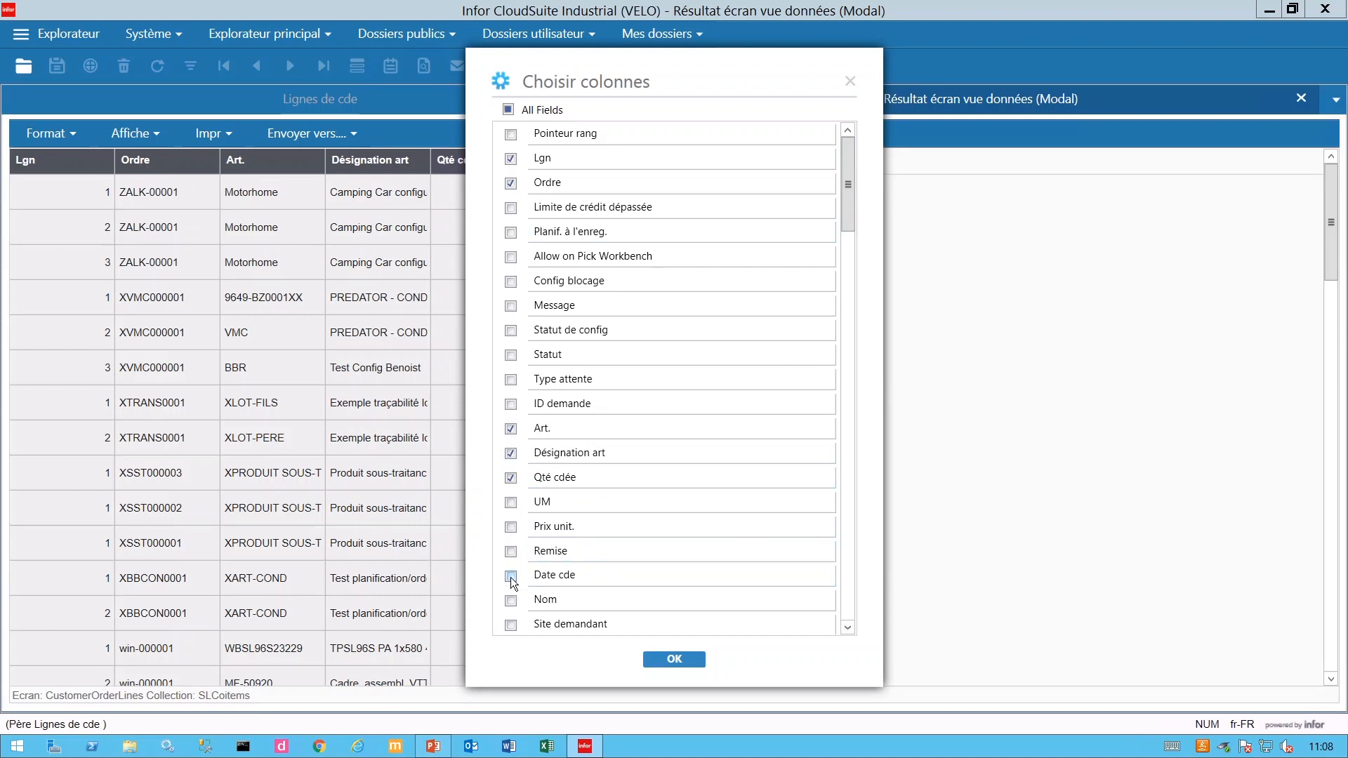
{"action": "left_click_drag", "start_coordinate": [851, 208], "coordinate": [850, 269]}
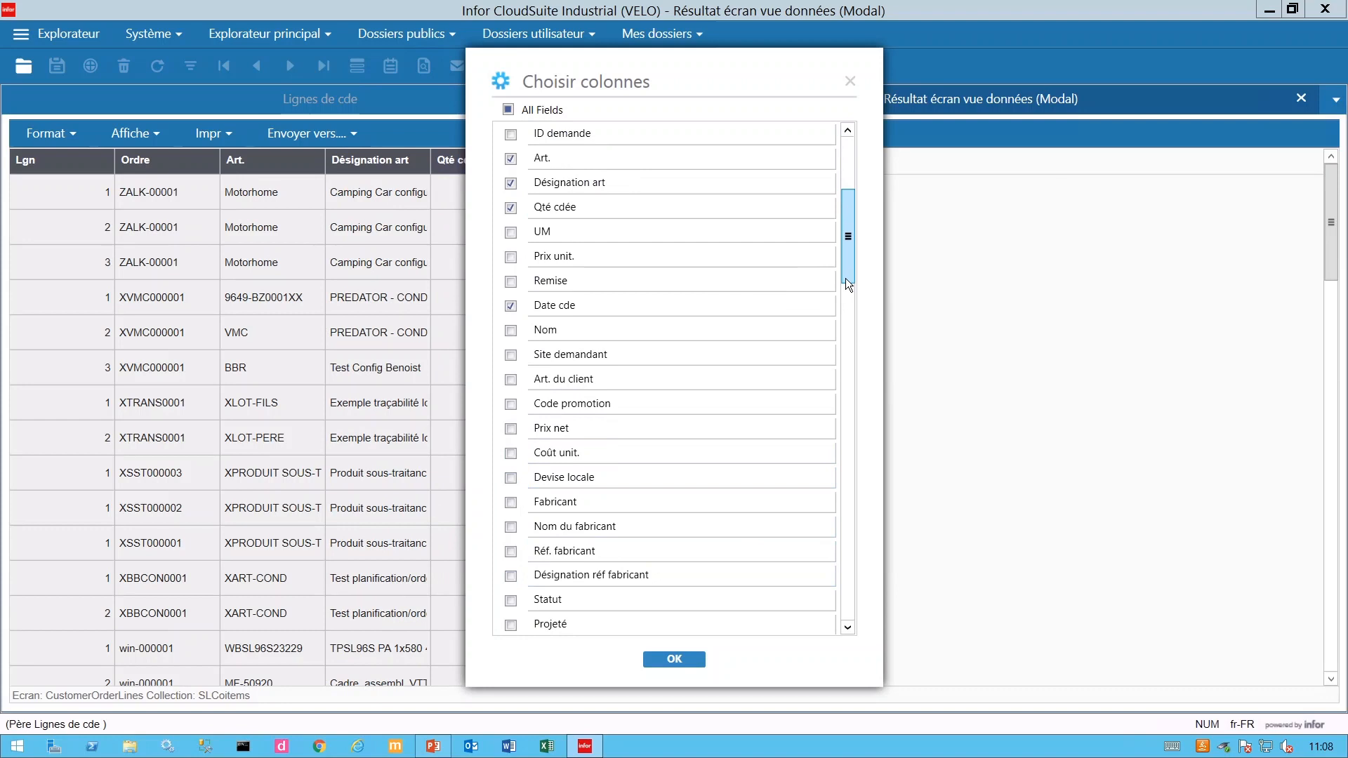
{"action": "scroll", "coordinate": [848, 272], "scroll_direction": "down", "scroll_amount": 2}
{"action": "scroll", "coordinate": [847, 288], "scroll_direction": "down", "scroll_amount": 3}
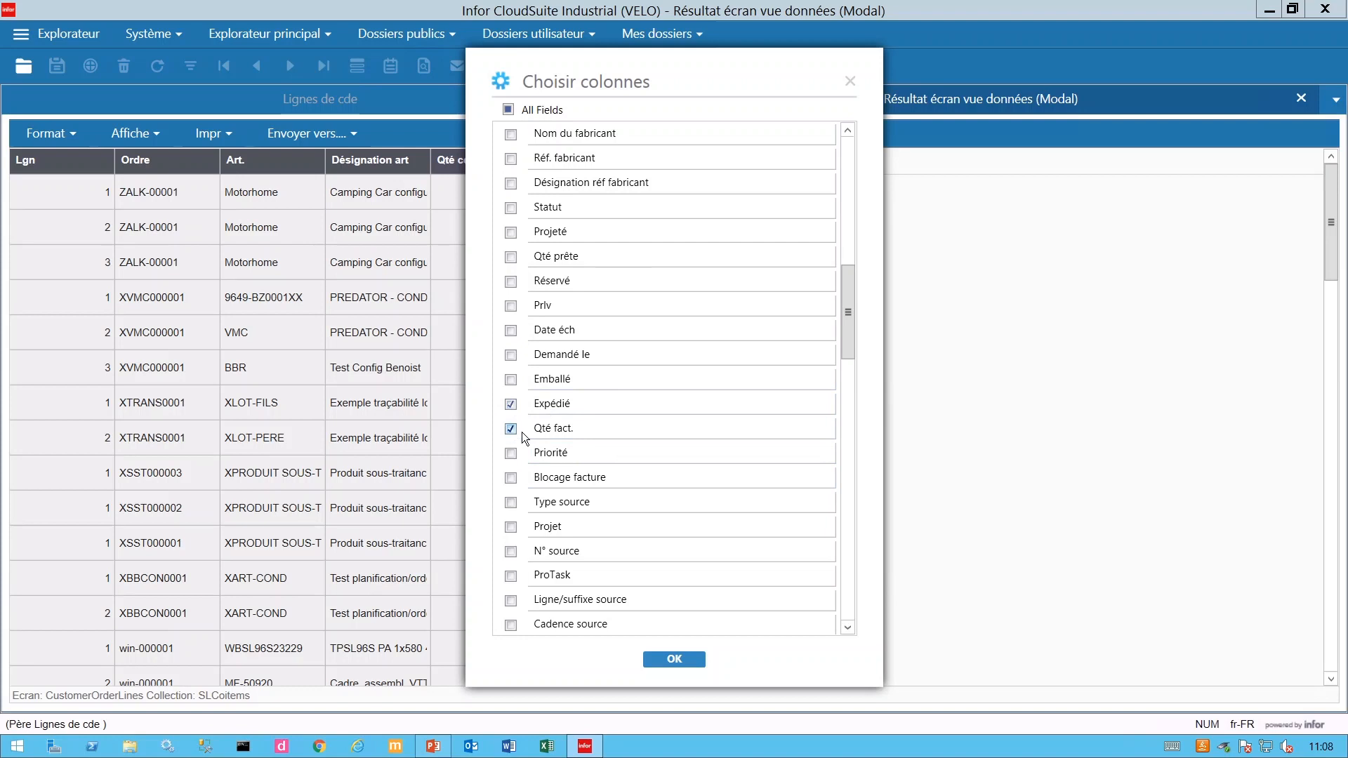
{"action": "left_click", "coordinate": [674, 660]}
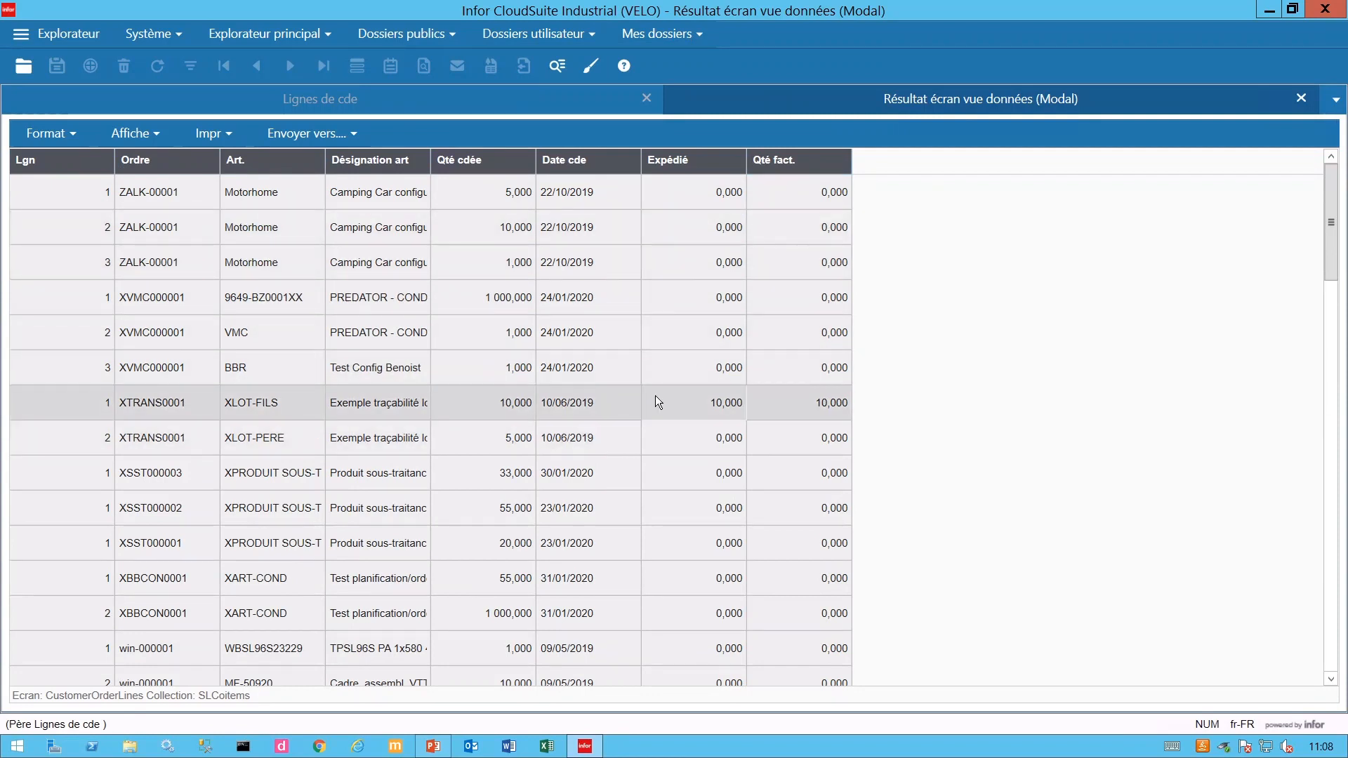
{"action": "left_click", "coordinate": [148, 133]}
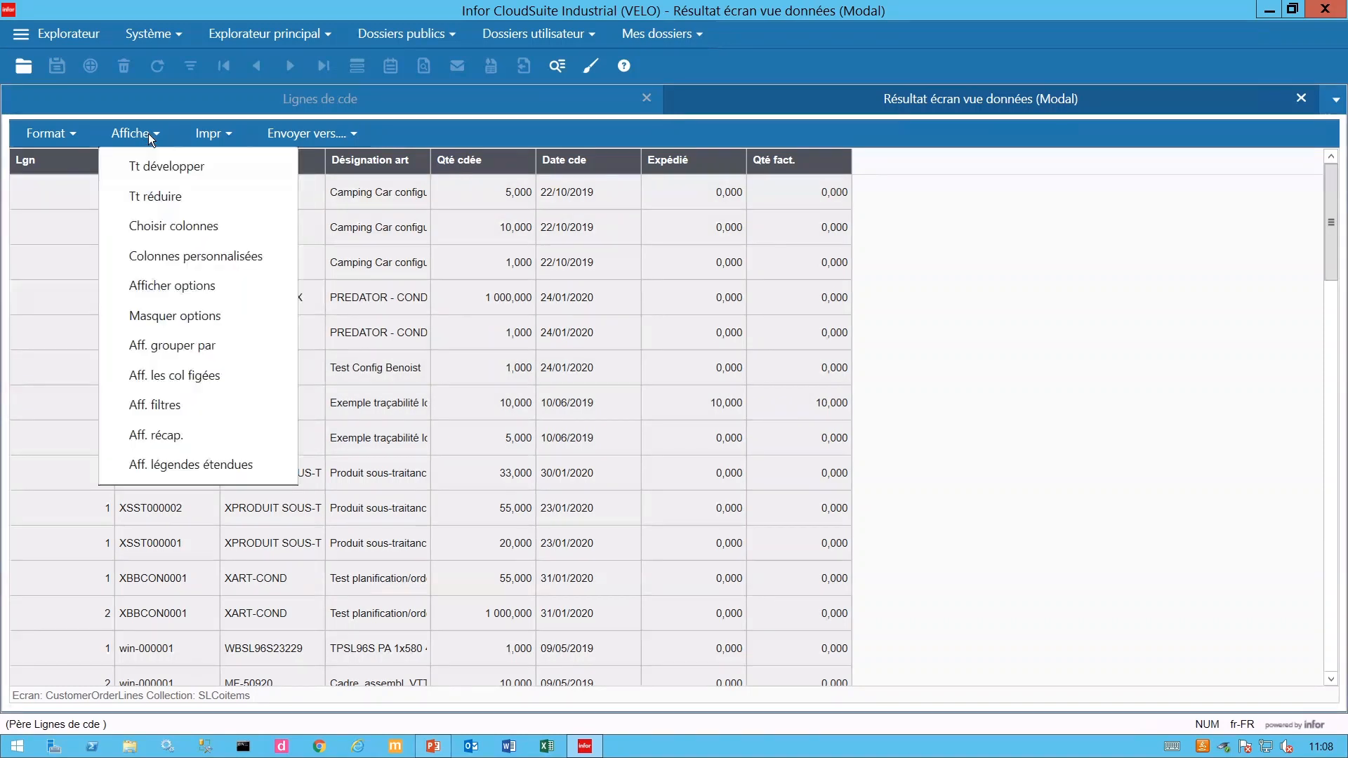
- Turn on the grid options band and pin Lgn, Ordre and Art. to the left
{"action": "left_click", "coordinate": [193, 291]}
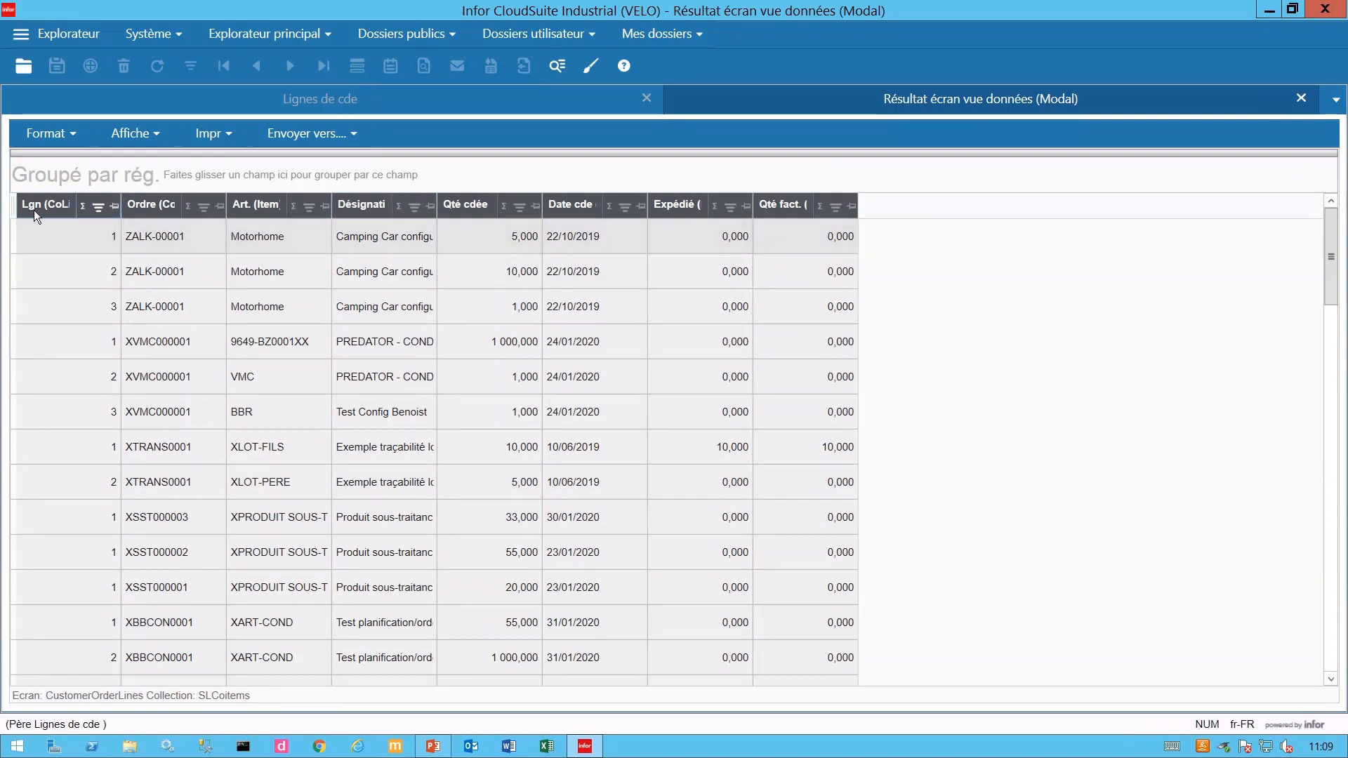
{"action": "left_click", "coordinate": [116, 208]}
{"action": "left_click", "coordinate": [220, 207]}
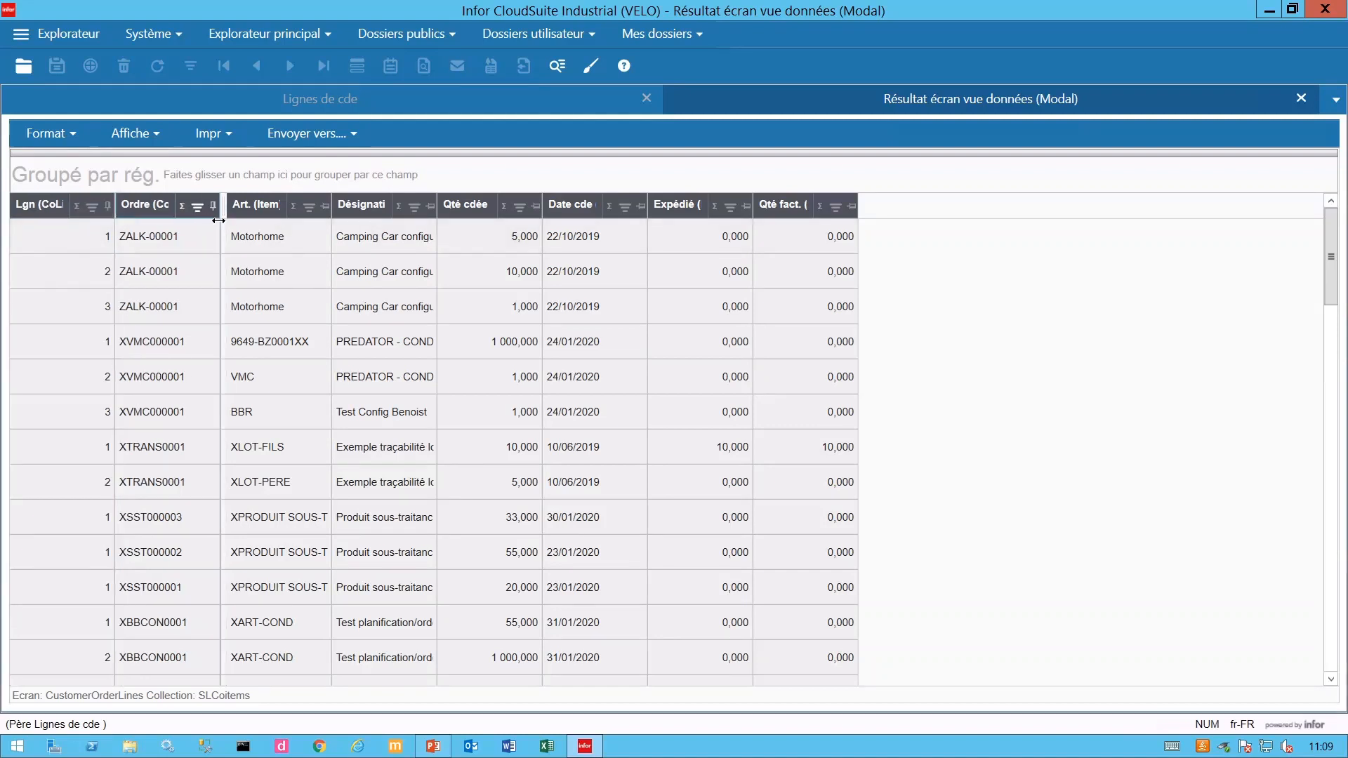
{"action": "left_click", "coordinate": [321, 206]}
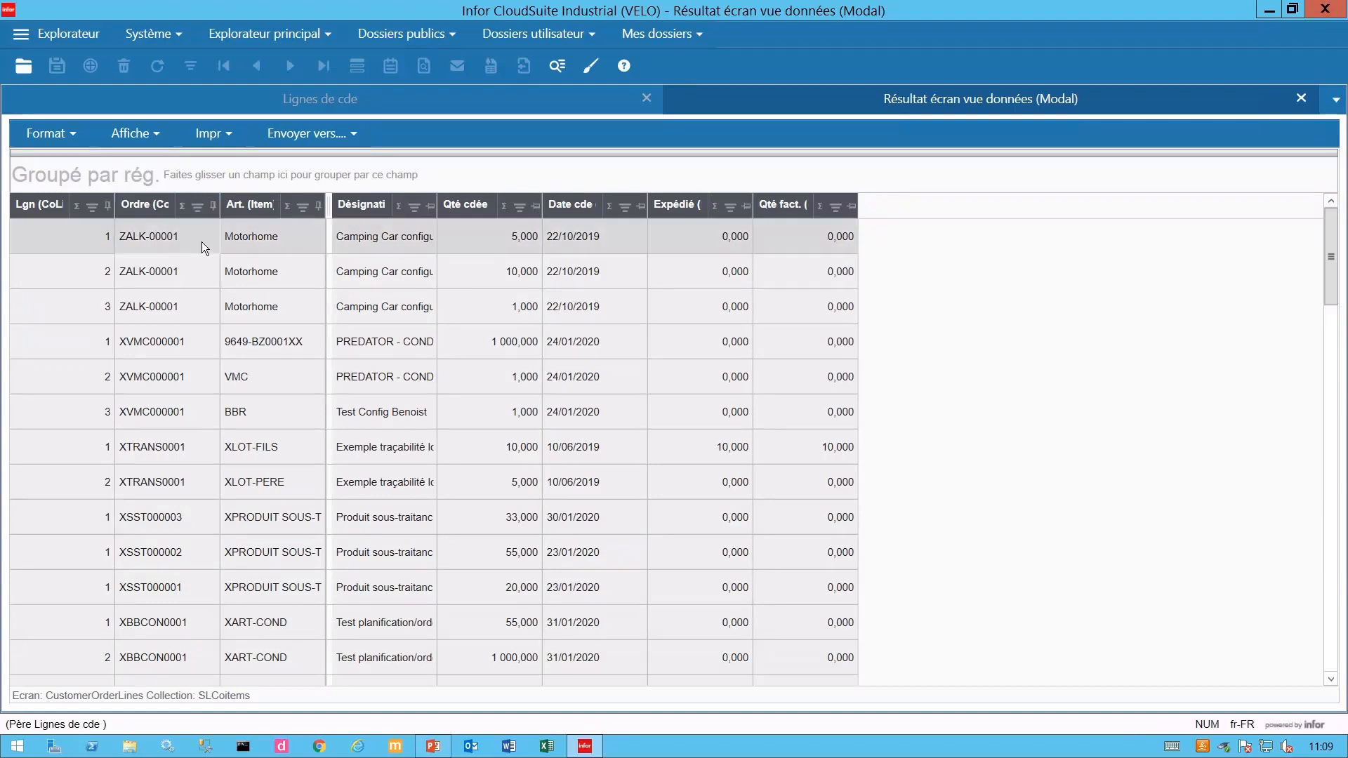
{"action": "left_click", "coordinate": [156, 134]}
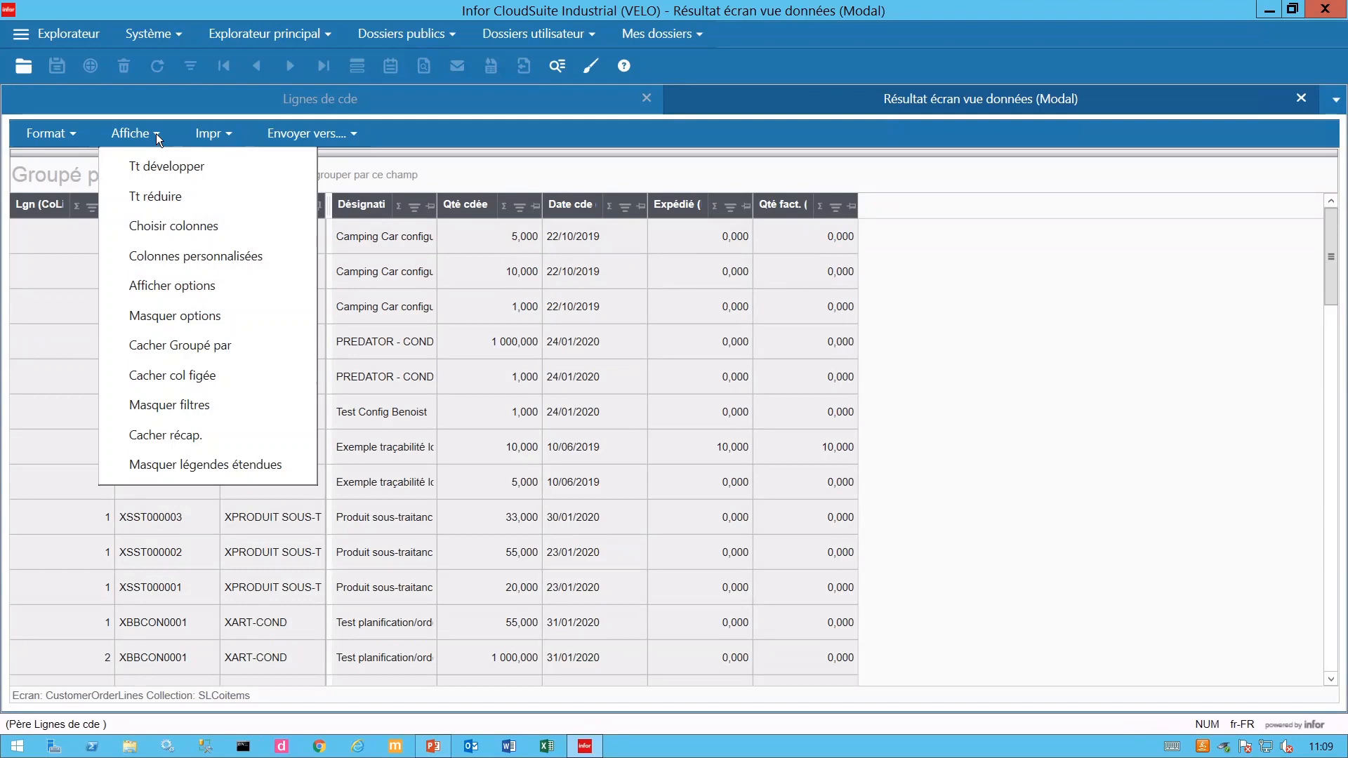
- Add a custom column 'Reste à facturer' with data type Décimal
{"action": "left_click", "coordinate": [184, 263]}
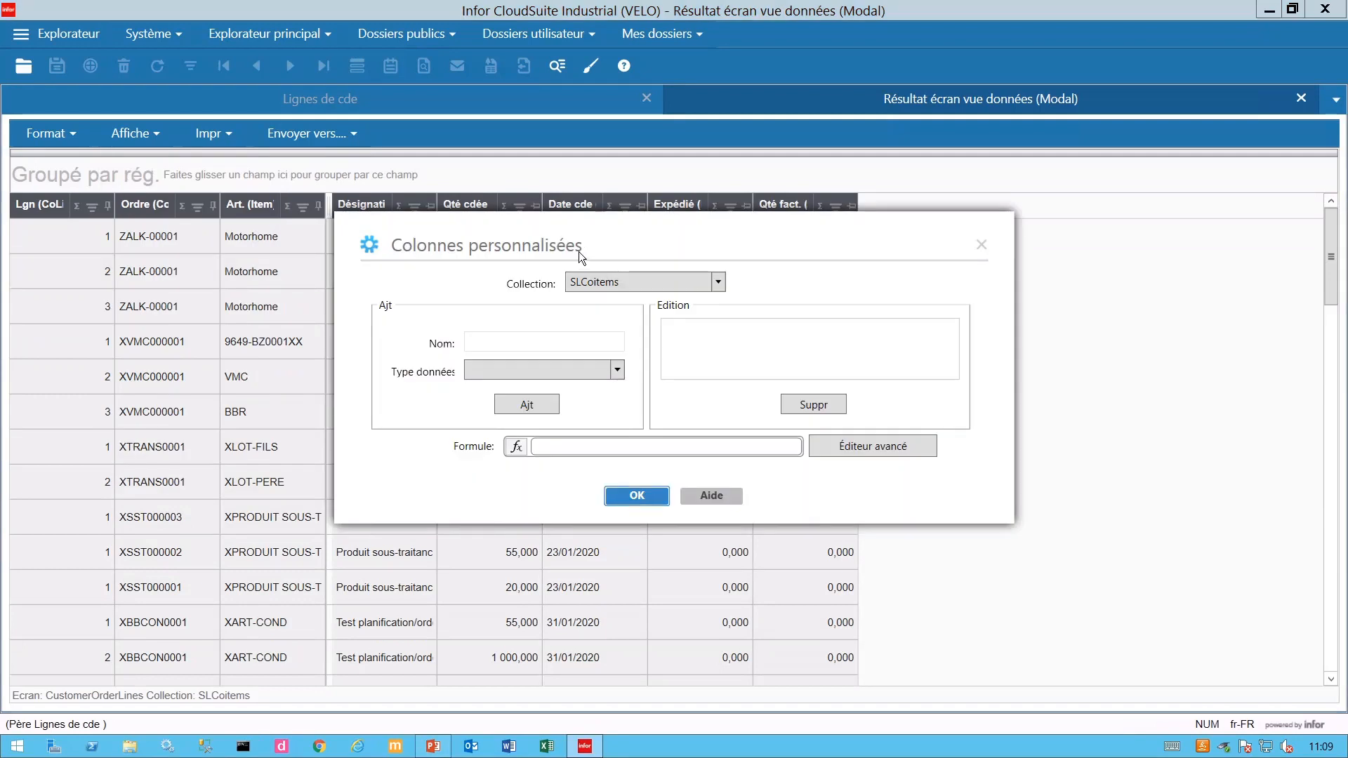
{"action": "left_click_drag", "start_coordinate": [590, 247], "coordinate": [588, 416]}
{"action": "left_click", "coordinate": [541, 514]}
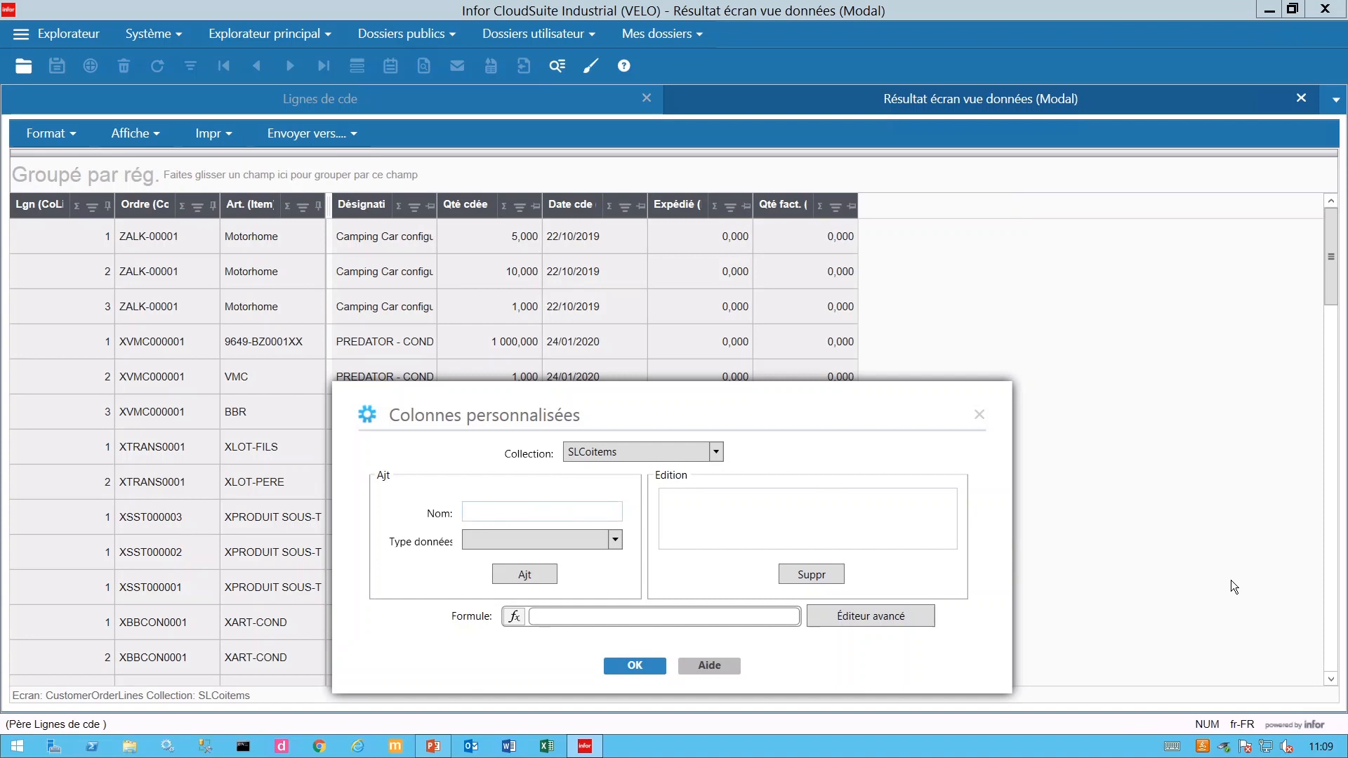
{"action": "type", "text": "Reste à facturer"}
{"action": "left_click", "coordinate": [568, 541]}
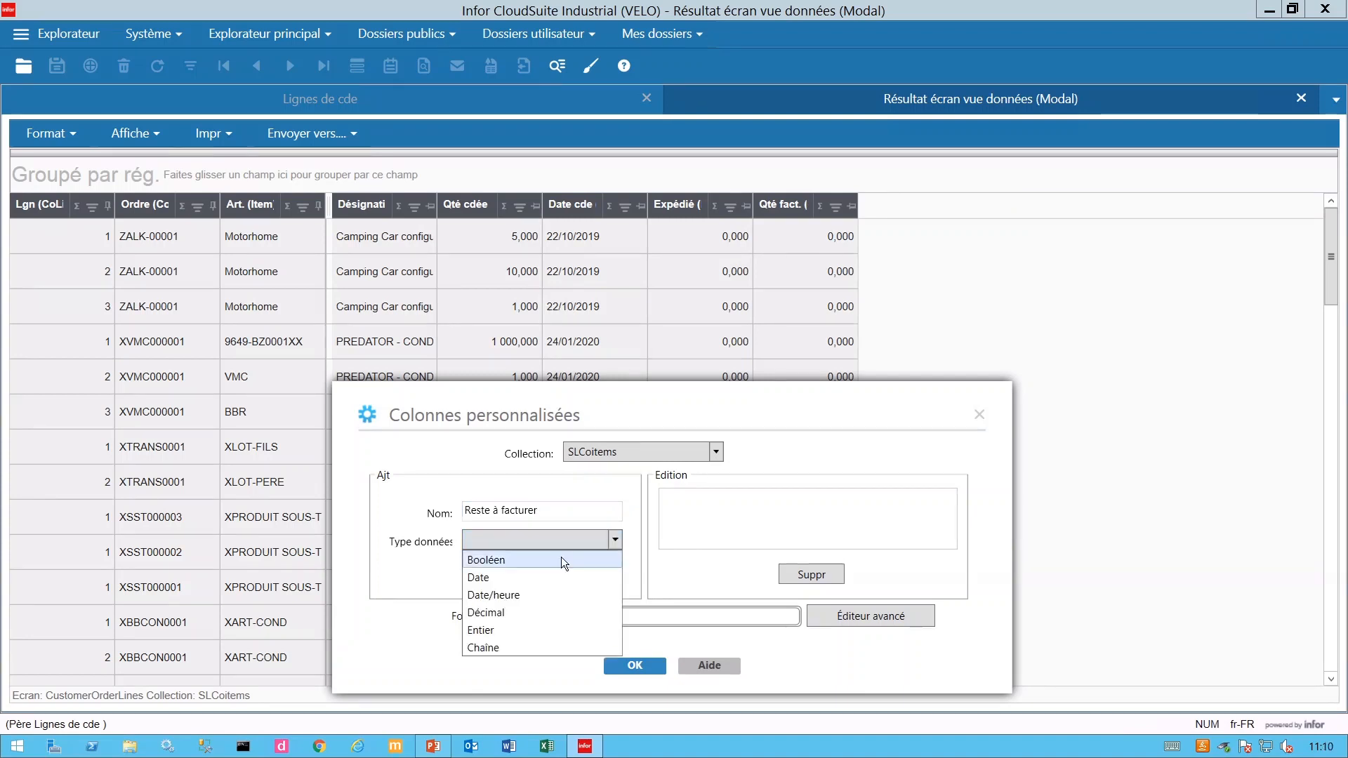
{"action": "left_click", "coordinate": [526, 618]}
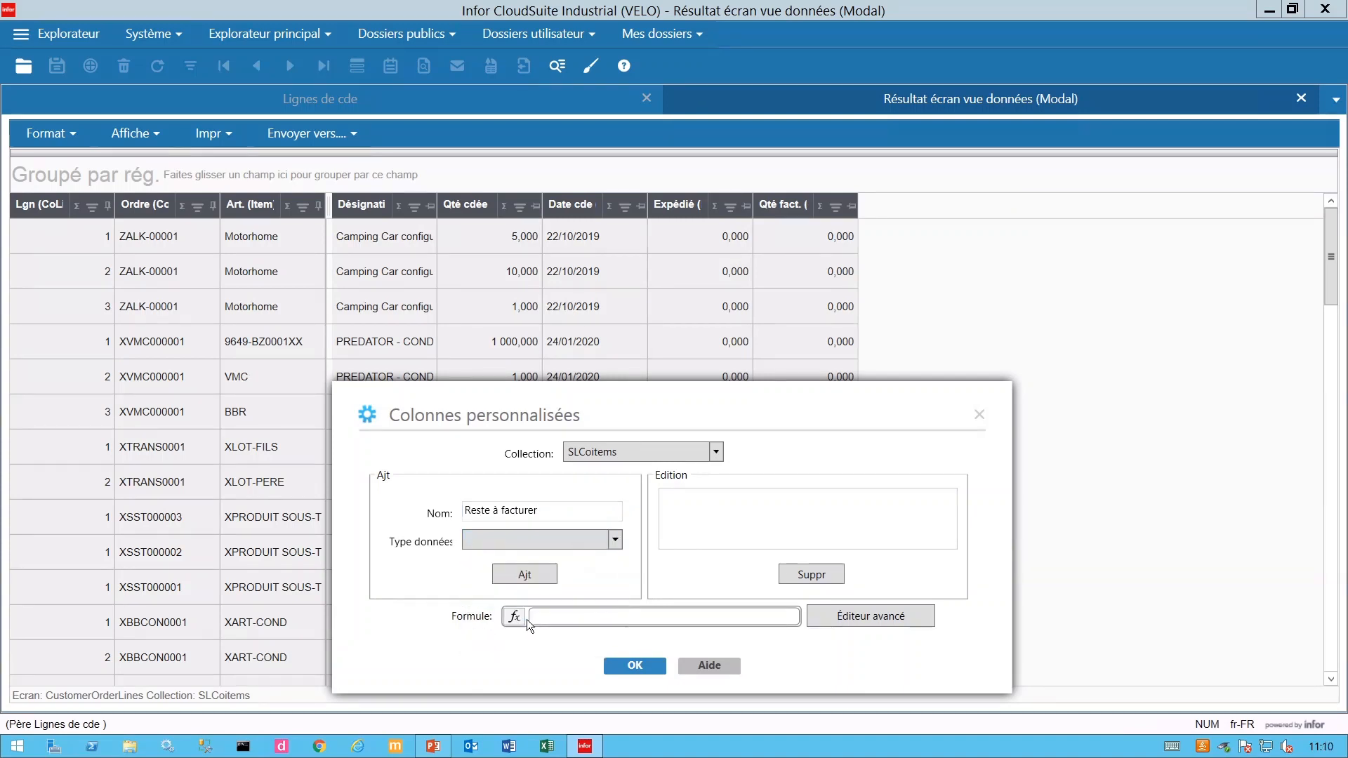
{"action": "left_click", "coordinate": [525, 578]}
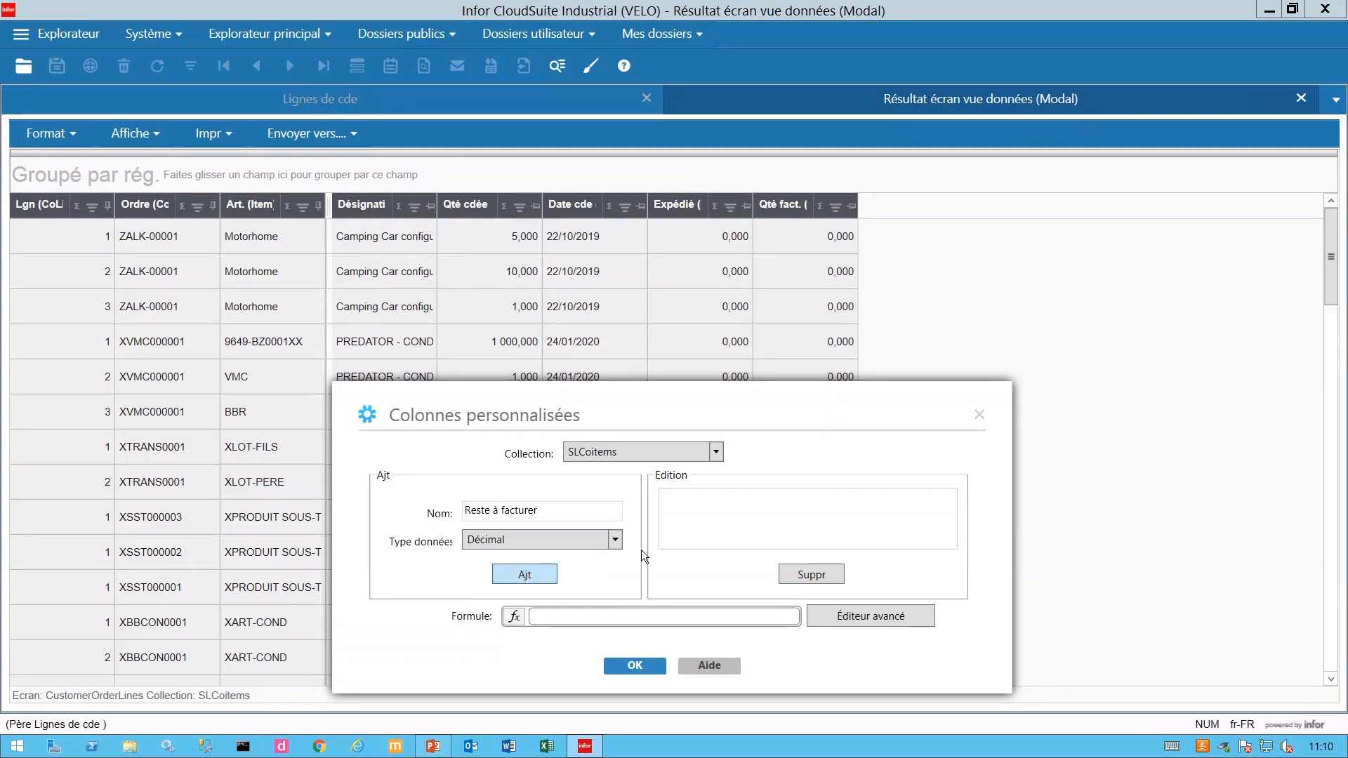
- In the formula editor, expand the operand list to show the SLCoitems collection fields
{"action": "left_click_drag", "start_coordinate": [789, 142], "coordinate": [792, 285]}
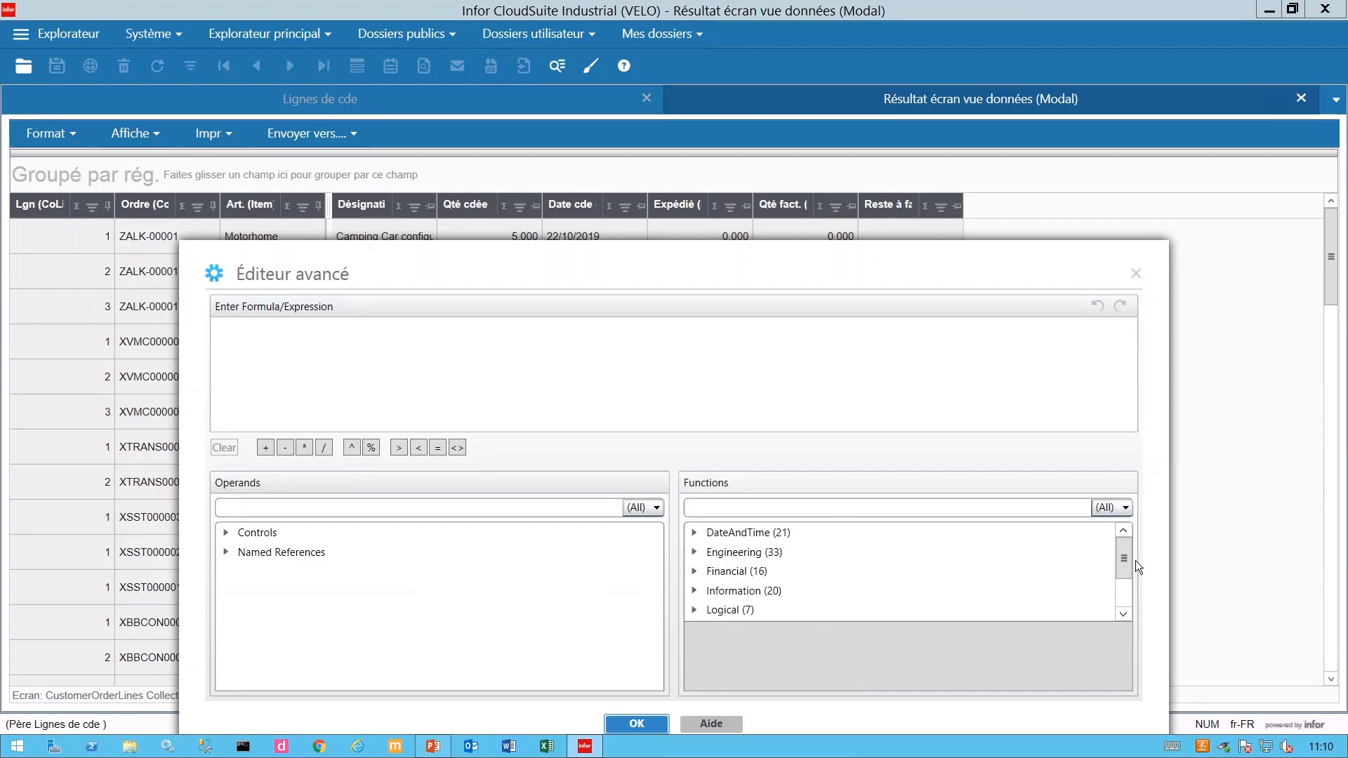
{"action": "left_click_drag", "start_coordinate": [1122, 564], "coordinate": [1121, 578]}
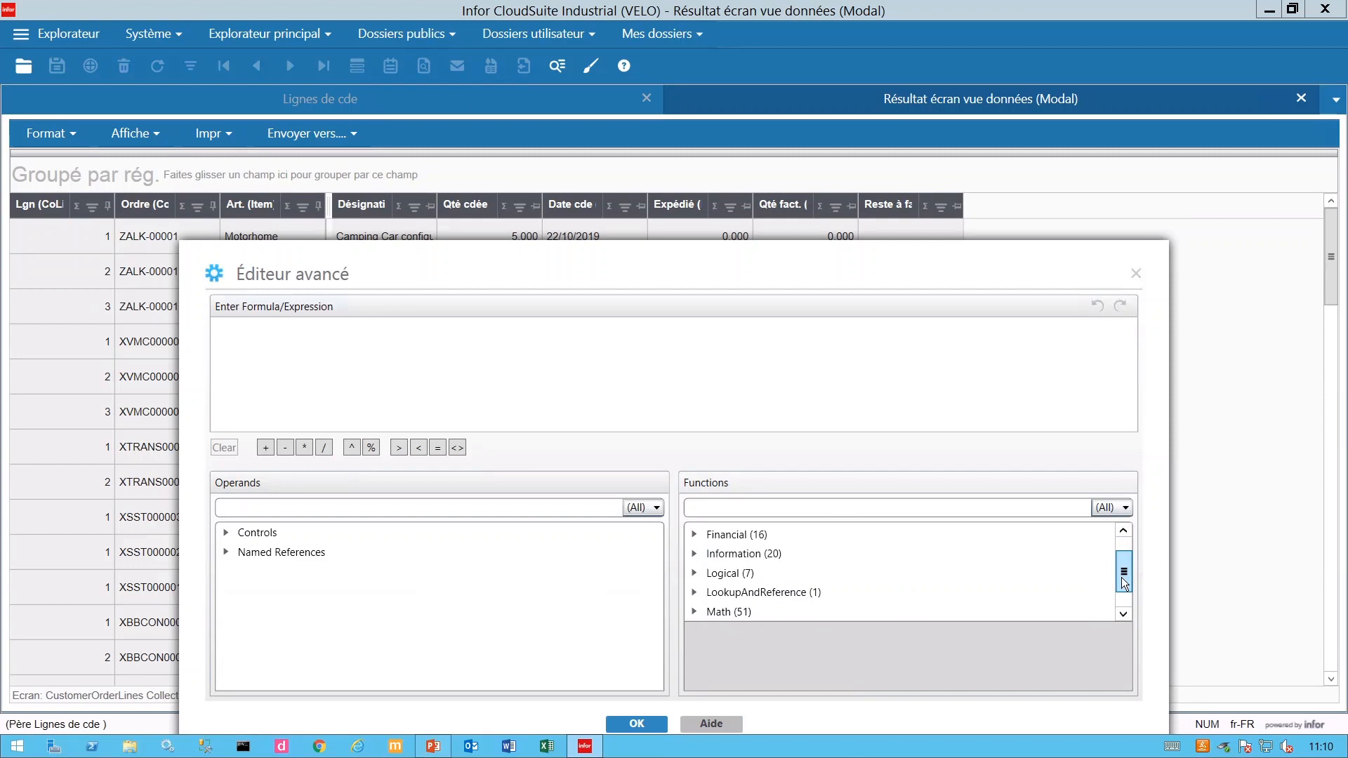
{"action": "mouse_move", "coordinate": [1123, 577]}
{"action": "left_mouse_down"}
{"action": "mouse_move", "coordinate": [1122, 600]}
{"action": "mouse_move", "coordinate": [1123, 554]}
{"action": "left_mouse_up"}
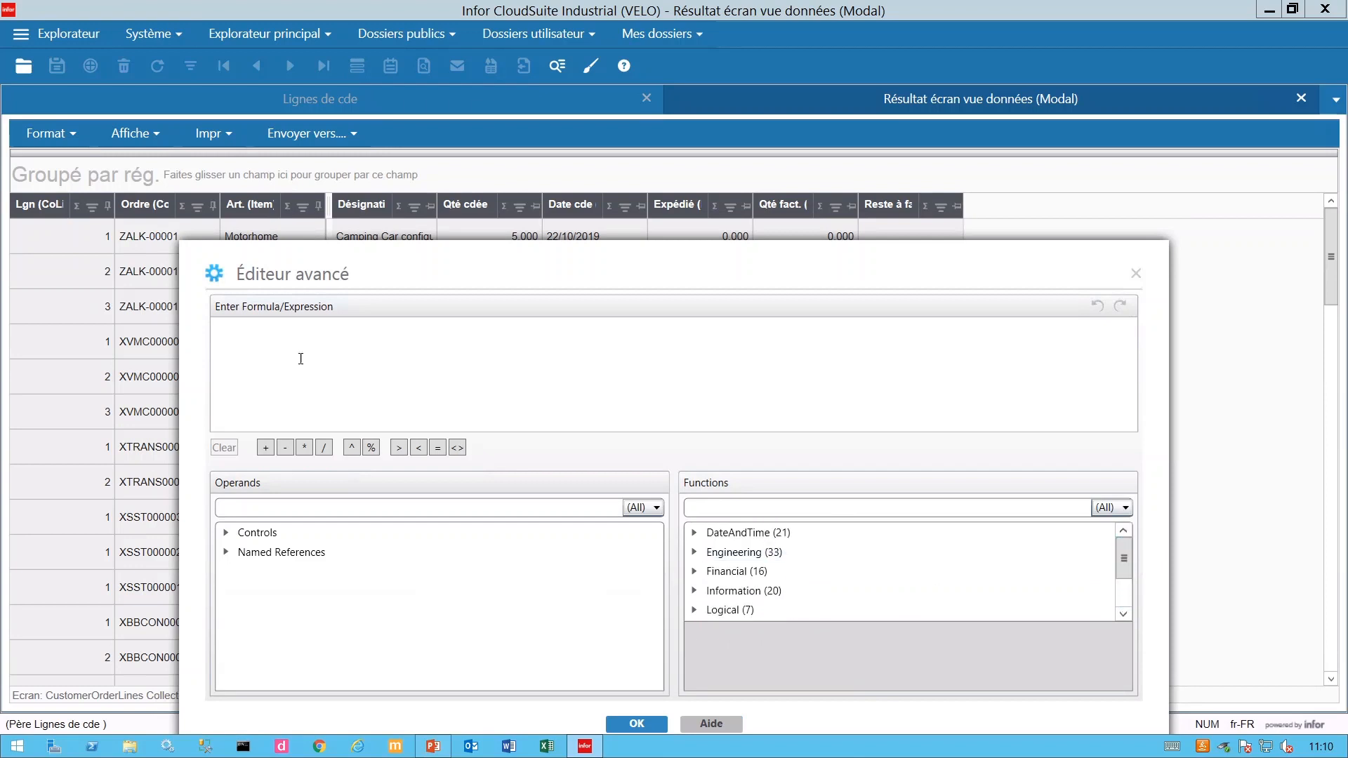
{"action": "left_click", "coordinate": [226, 533]}
{"action": "left_click", "coordinate": [245, 552]}
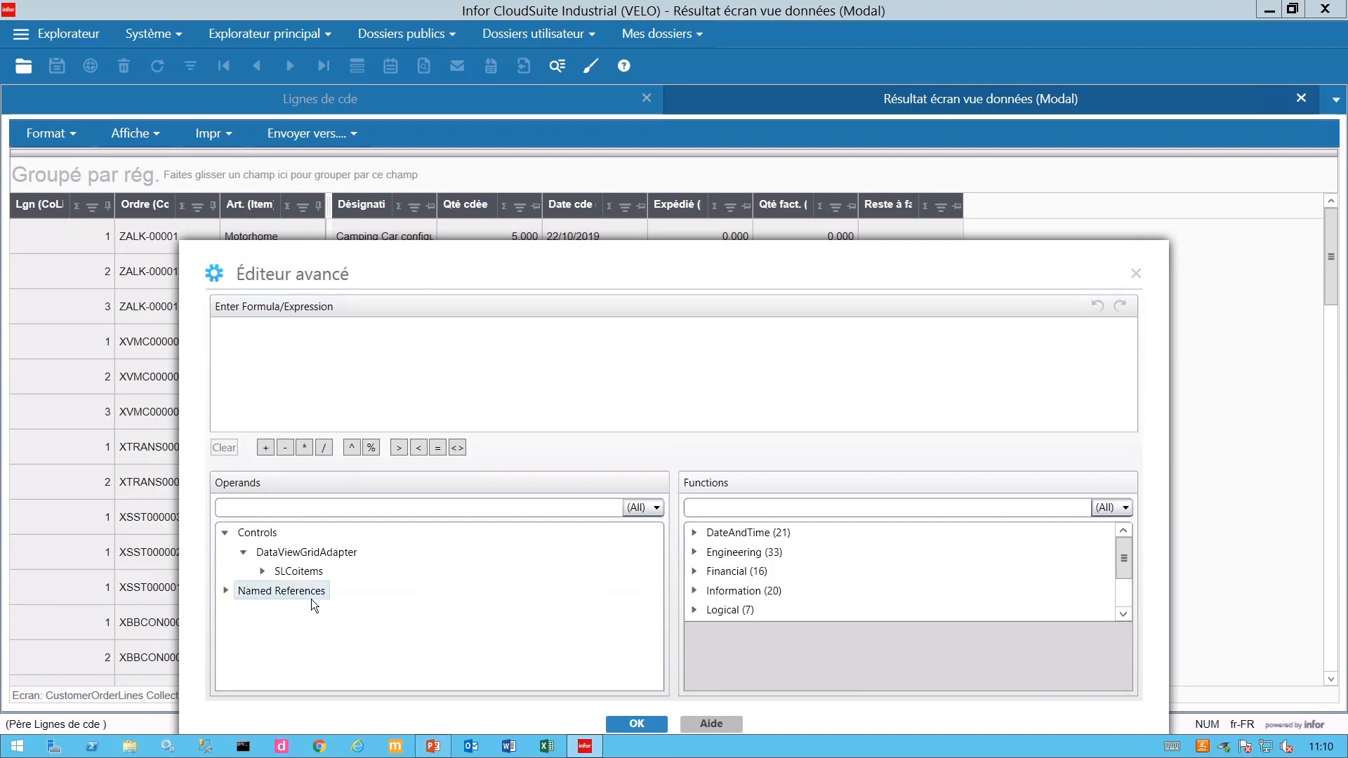
{"action": "left_click", "coordinate": [264, 571]}
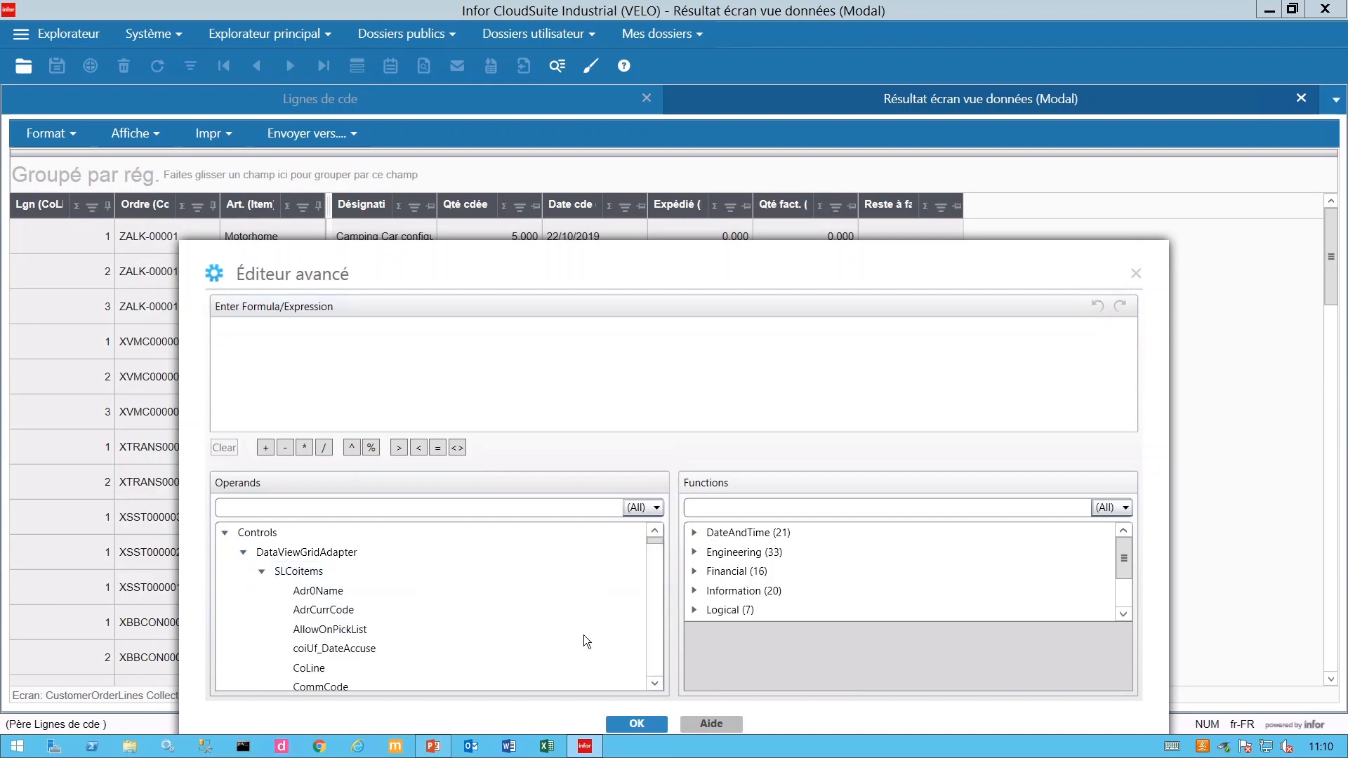
{"action": "mouse_move", "coordinate": [659, 540]}
{"action": "left_mouse_down"}
{"action": "mouse_move", "coordinate": [660, 684]}
{"action": "mouse_move", "coordinate": [660, 531]}
{"action": "left_mouse_up"}
{"action": "mouse_move", "coordinate": [777, 256]}
{"action": "left_mouse_down"}
{"action": "mouse_move", "coordinate": [790, 309]}
{"action": "mouse_move", "coordinate": [787, 266]}
{"action": "left_mouse_up"}
- Enter the formula [DerQtyShippedConv]-[DerQtyInvoicedConv] and apply the column to the grid
{"action": "left_click", "coordinate": [356, 360]}
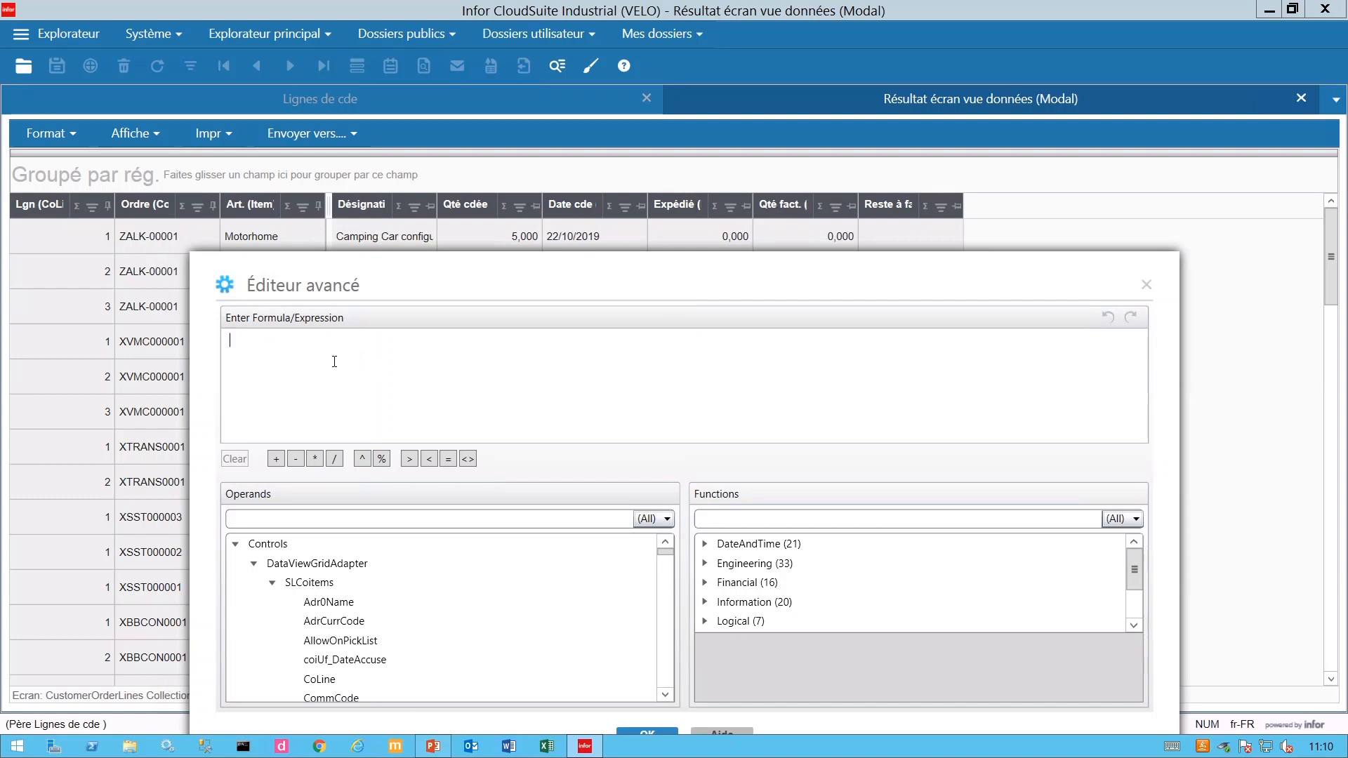
{"action": "type", "text": "de"}
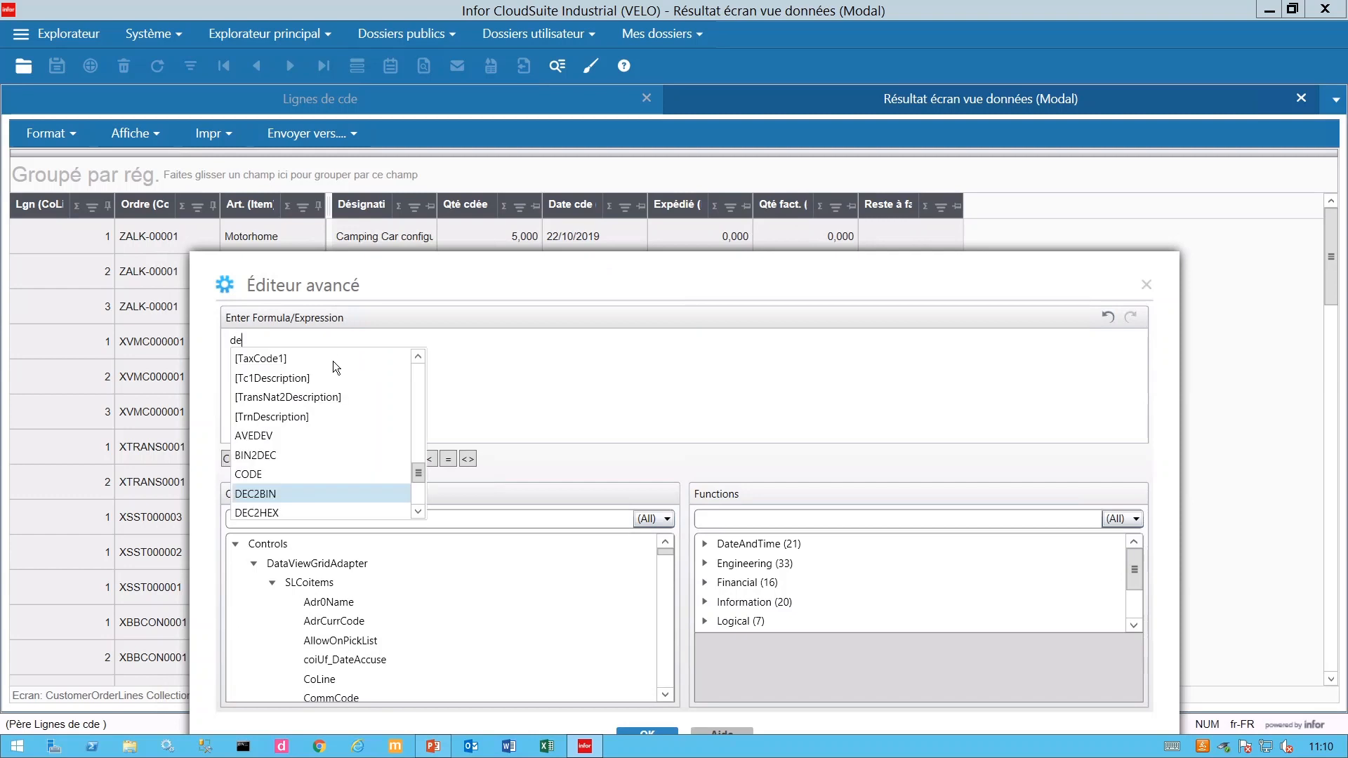
{"action": "type", "text": "rqty"}
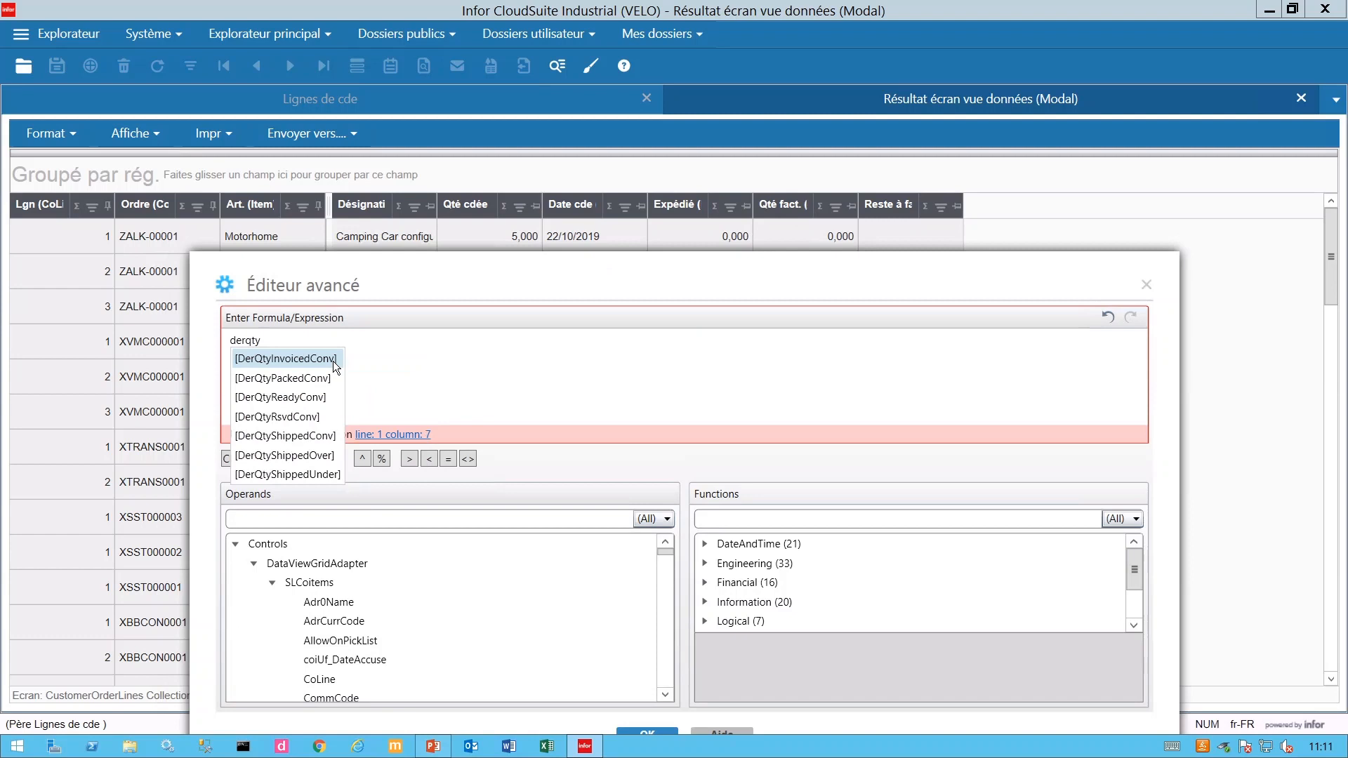
{"action": "left_click", "coordinate": [299, 437]}
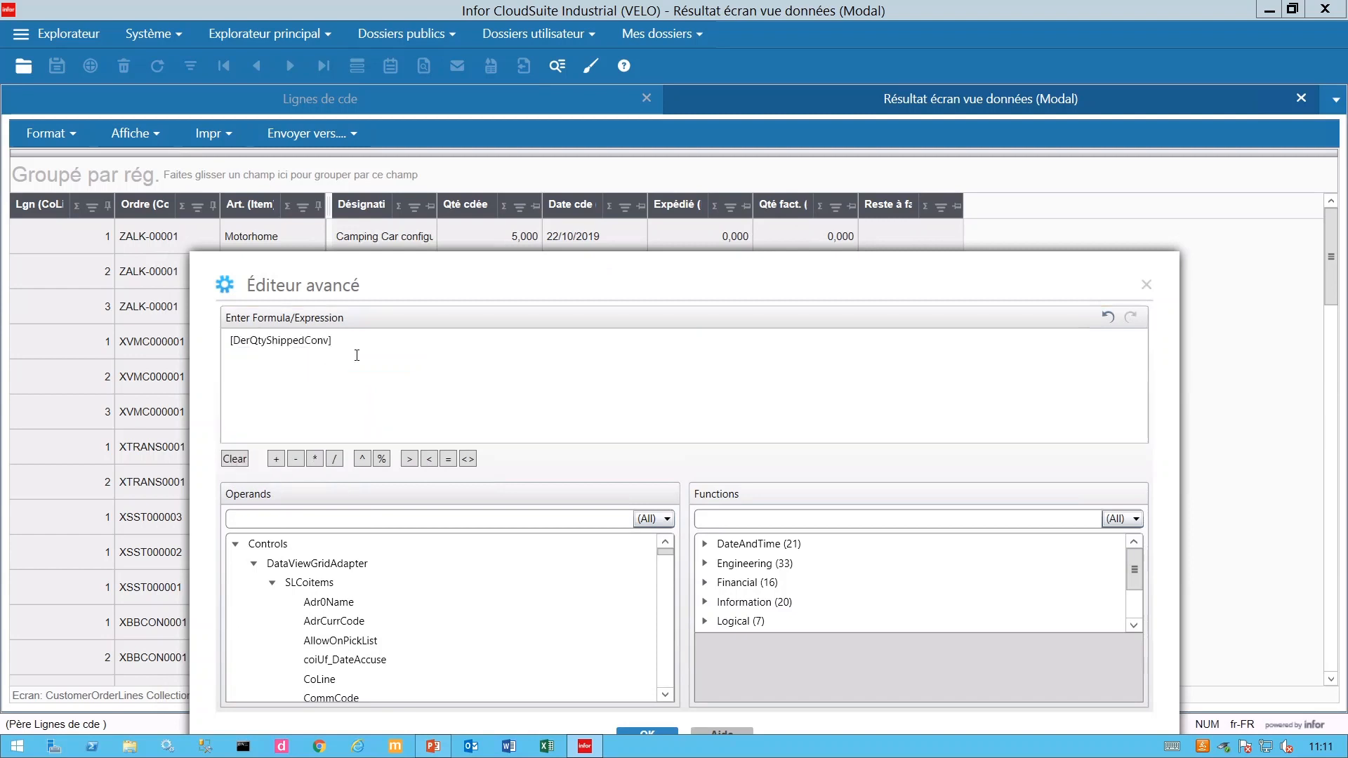
{"action": "type", "text": "-der"}
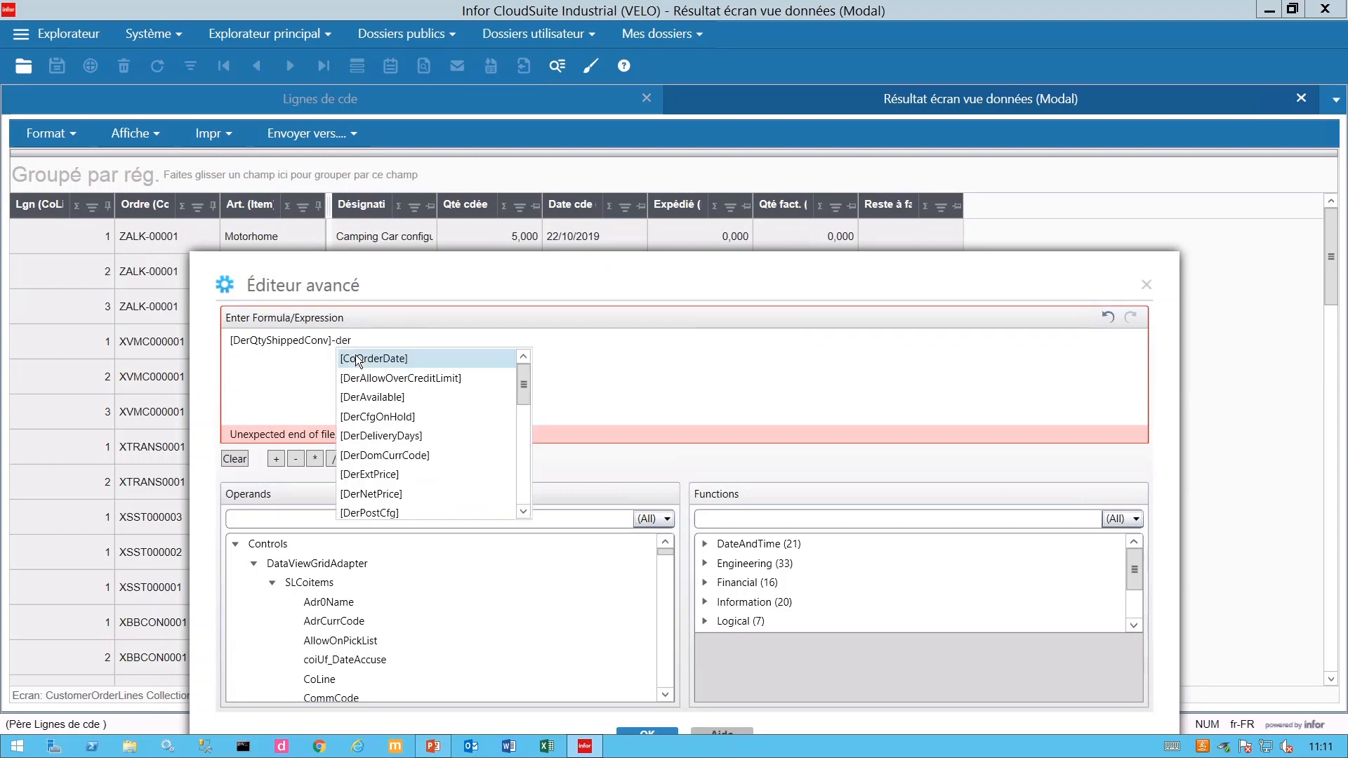
{"action": "type", "text": "qty"}
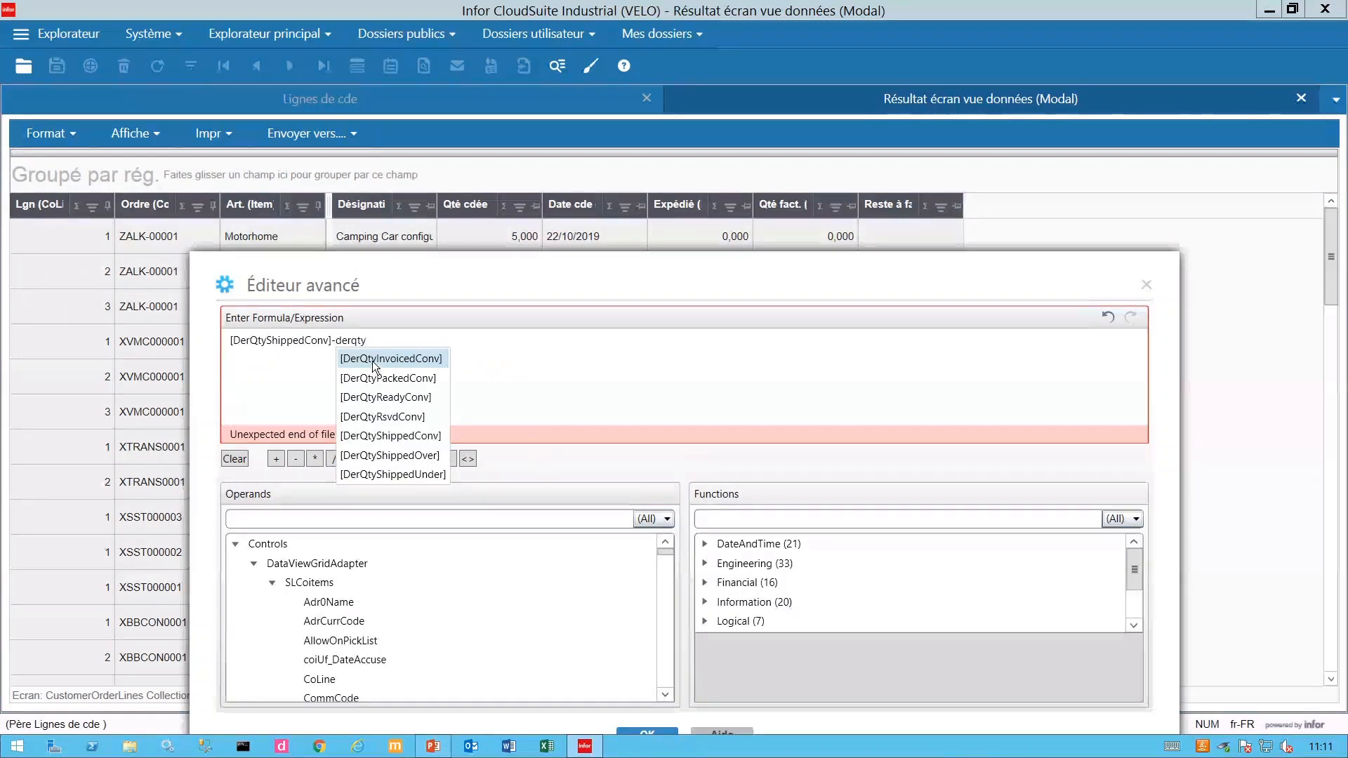
{"action": "left_click", "coordinate": [372, 364]}
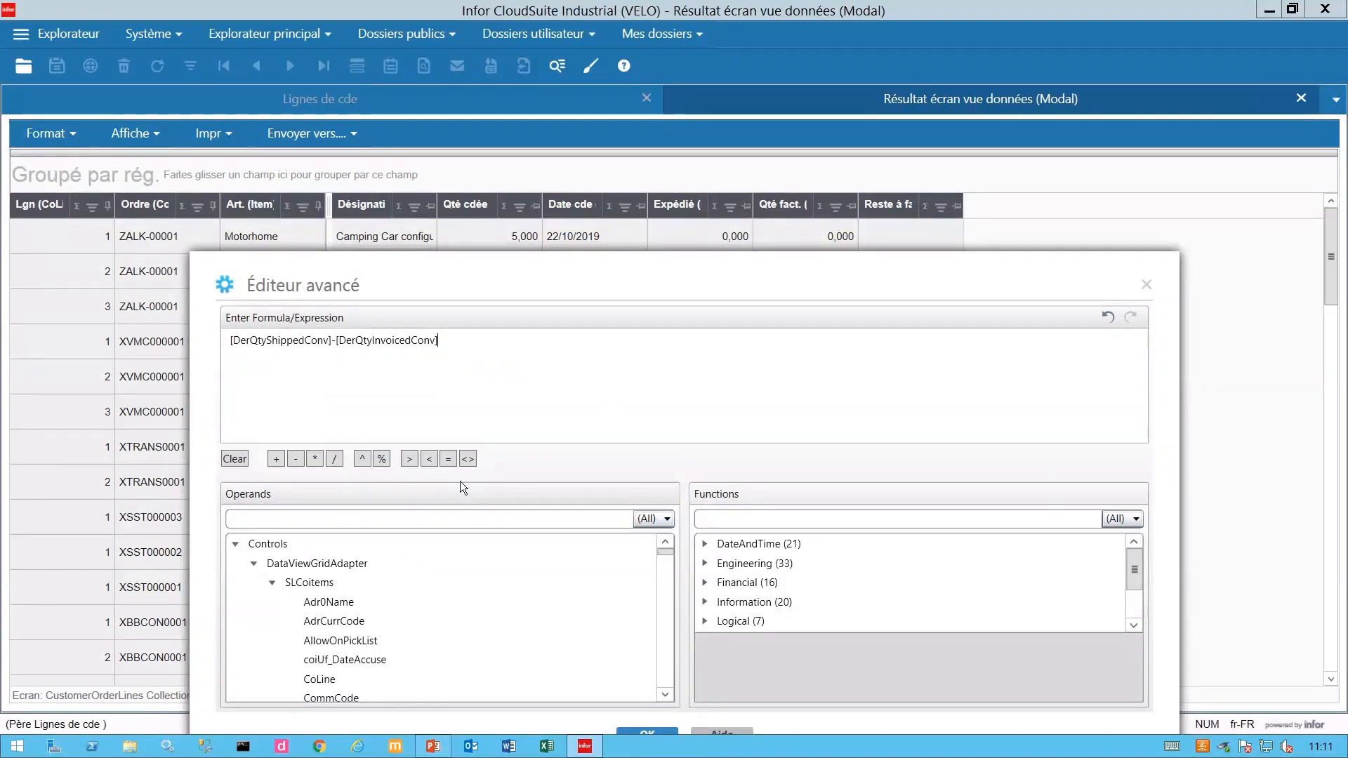
{"action": "left_click_drag", "start_coordinate": [780, 289], "coordinate": [770, 255]}
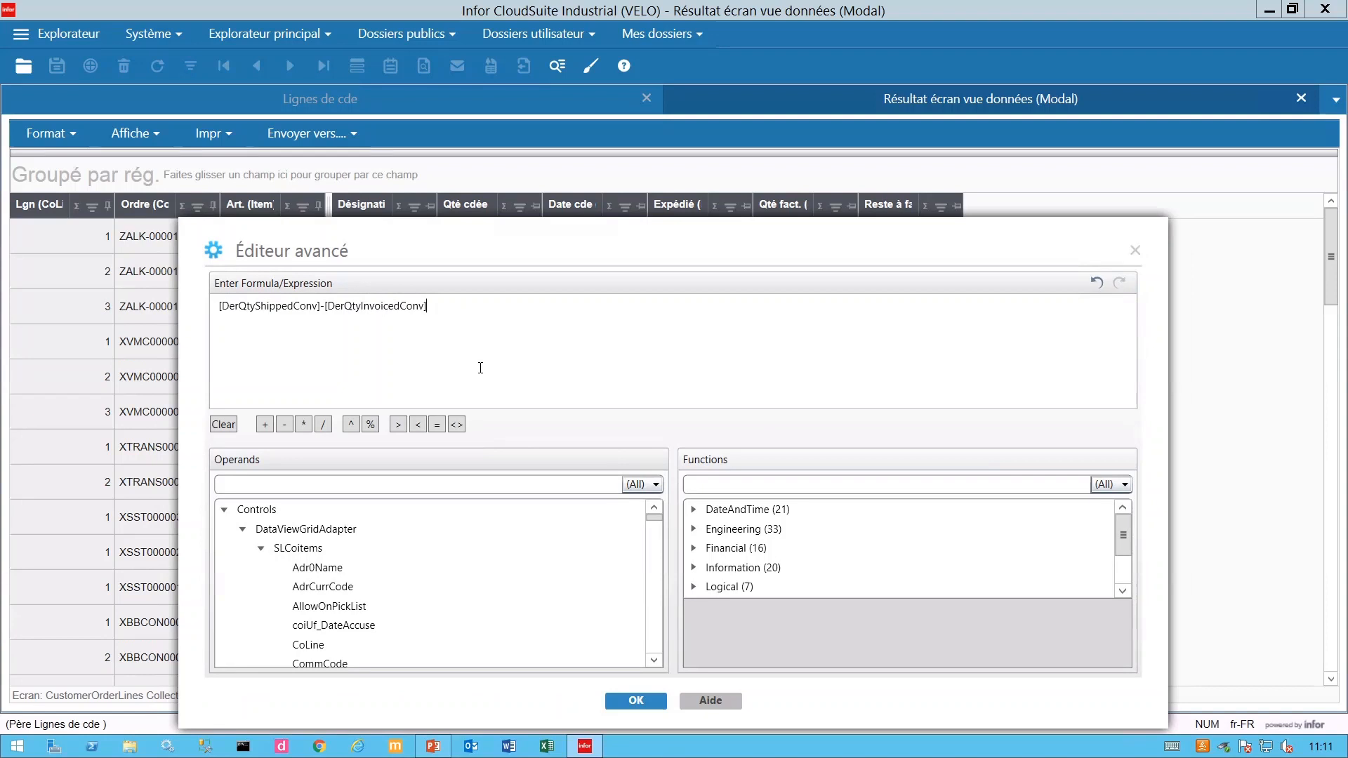
{"action": "left_click", "coordinate": [639, 700]}
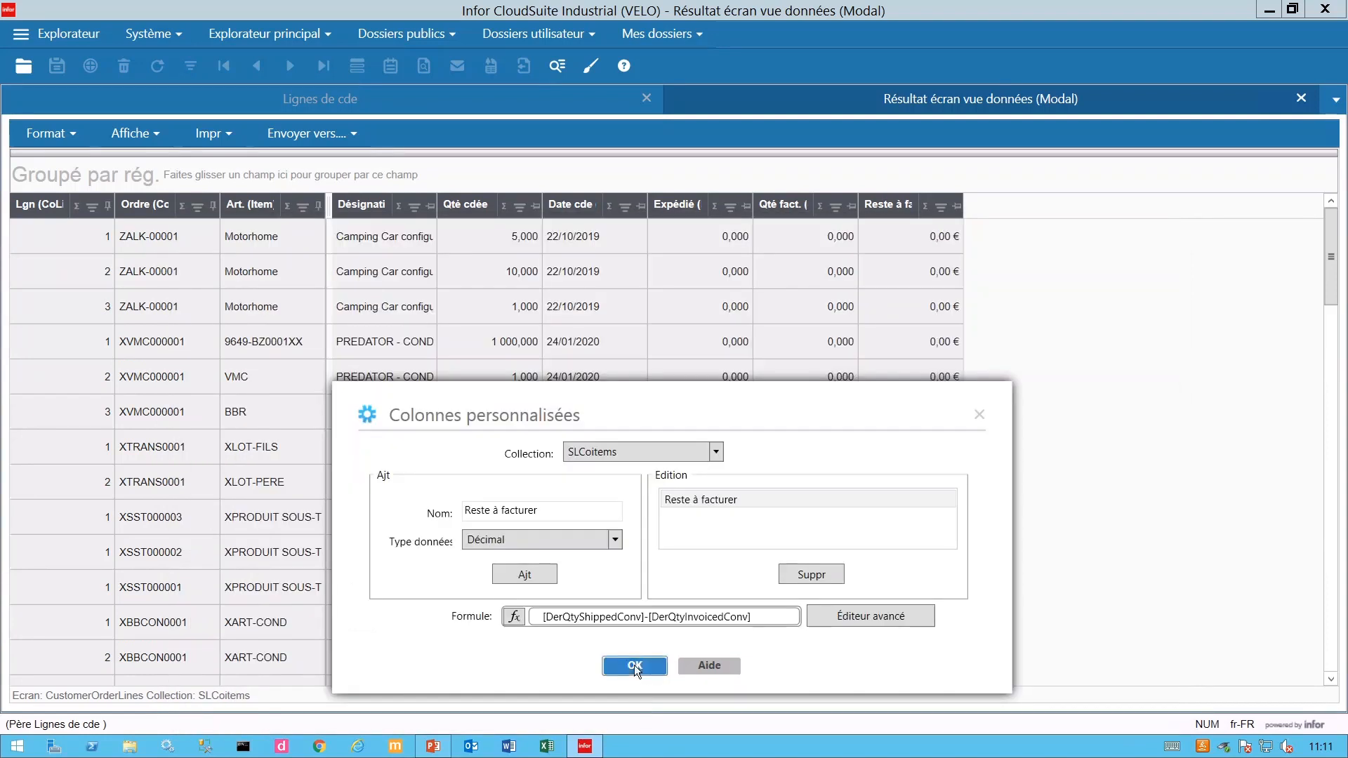
{"action": "left_click", "coordinate": [634, 664]}
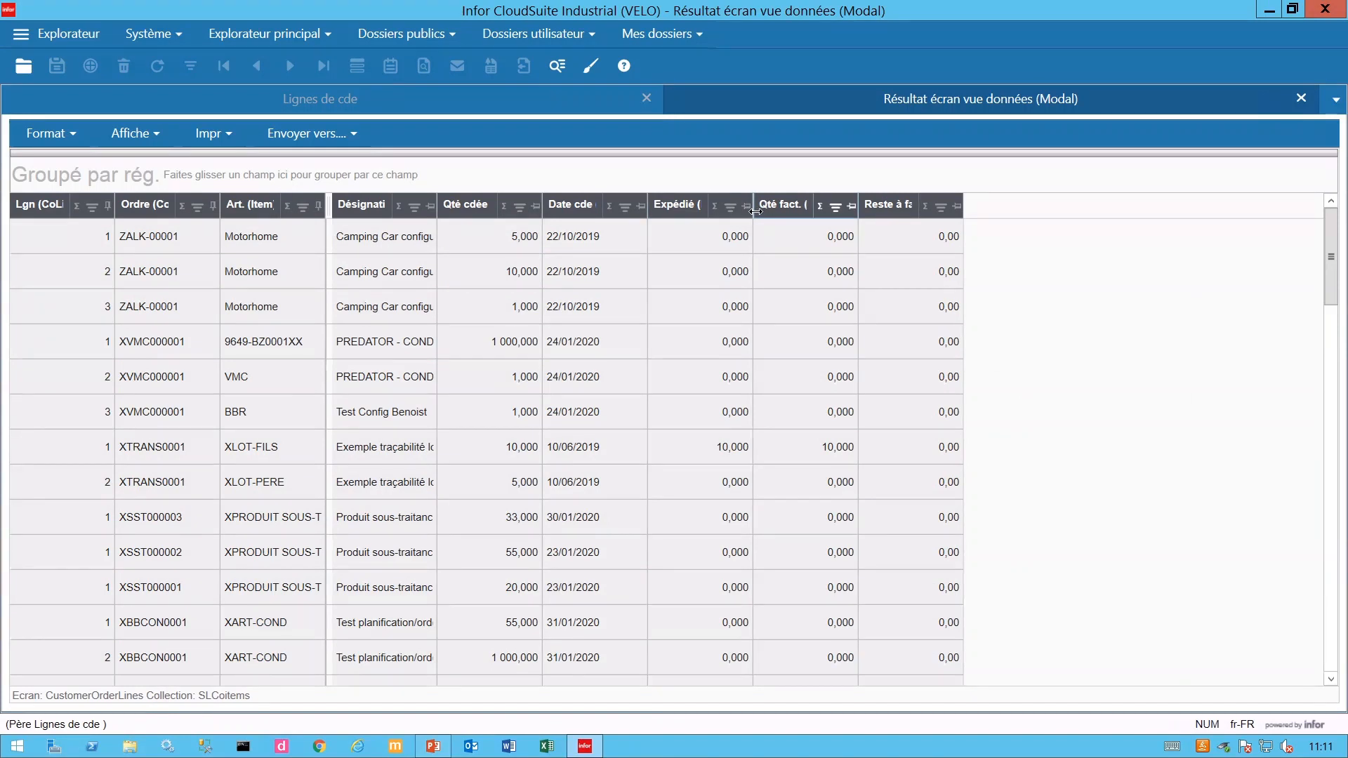
{"action": "left_click_drag", "start_coordinate": [756, 212], "coordinate": [854, 216]}
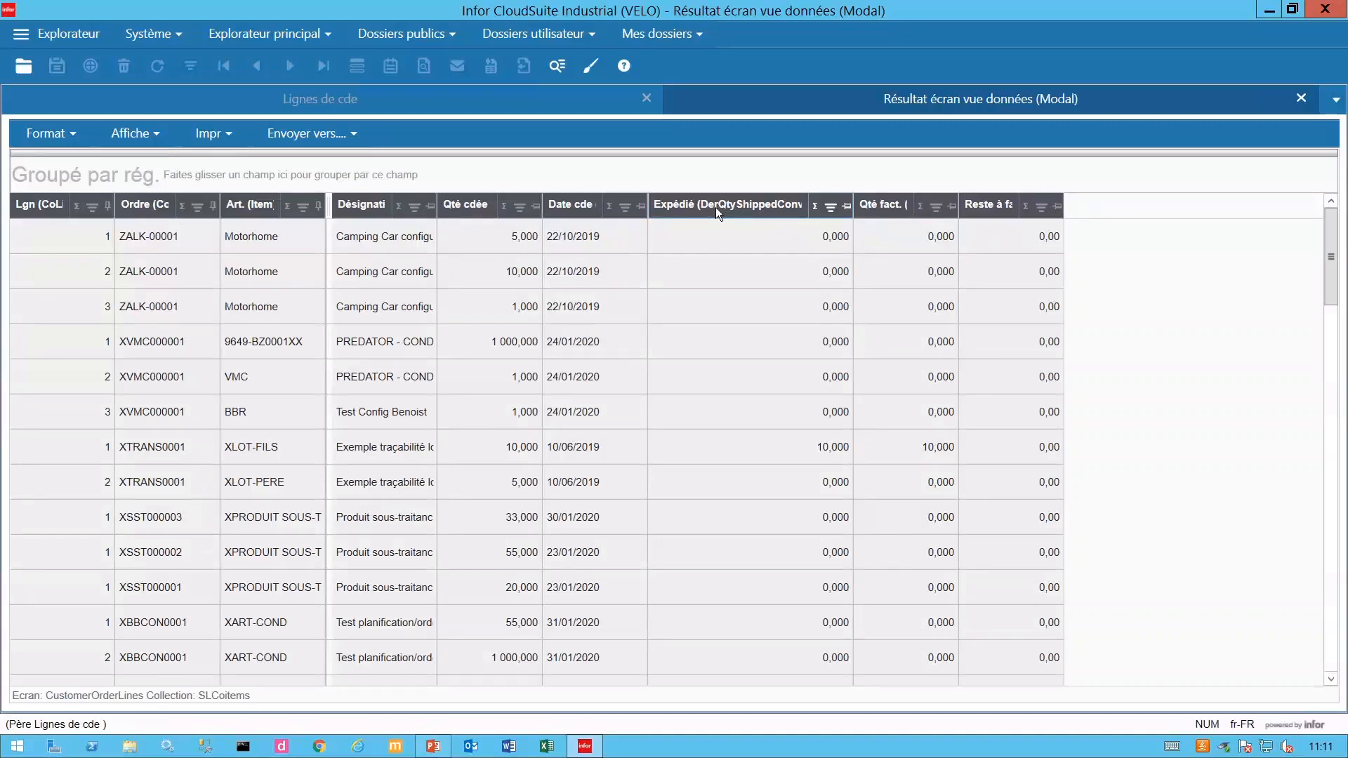
{"action": "left_click_drag", "start_coordinate": [853, 211], "coordinate": [751, 217]}
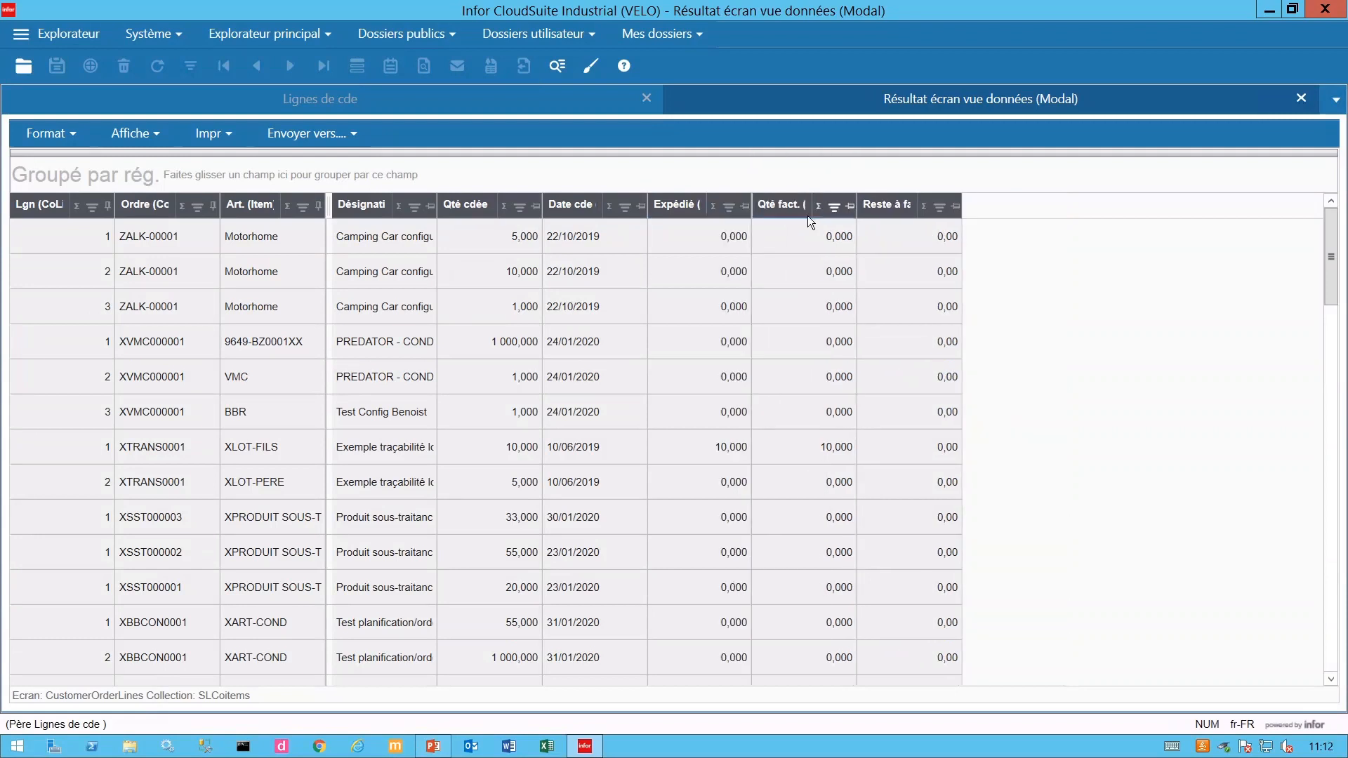
{"action": "left_click", "coordinate": [941, 208]}
{"action": "left_click", "coordinate": [986, 293]}
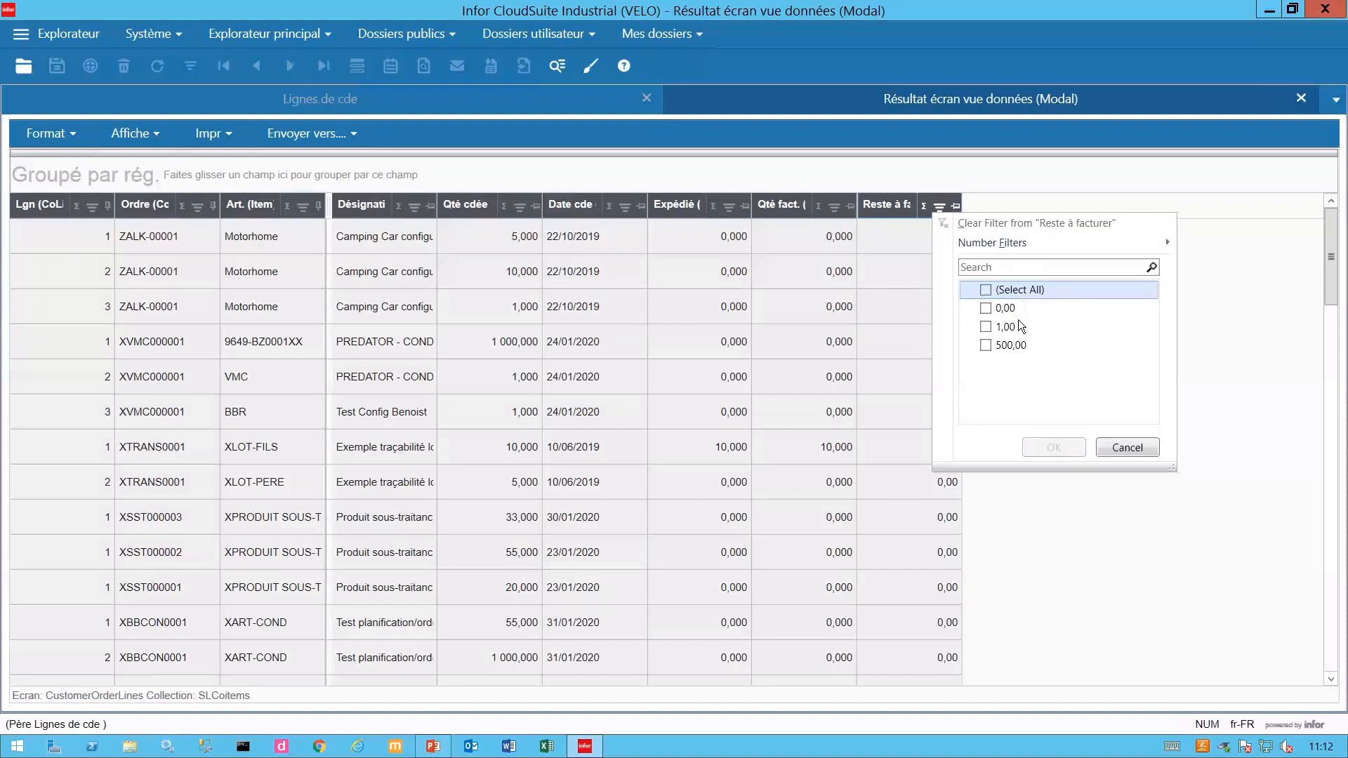
{"action": "left_click", "coordinate": [986, 328]}
{"action": "left_click", "coordinate": [986, 345]}
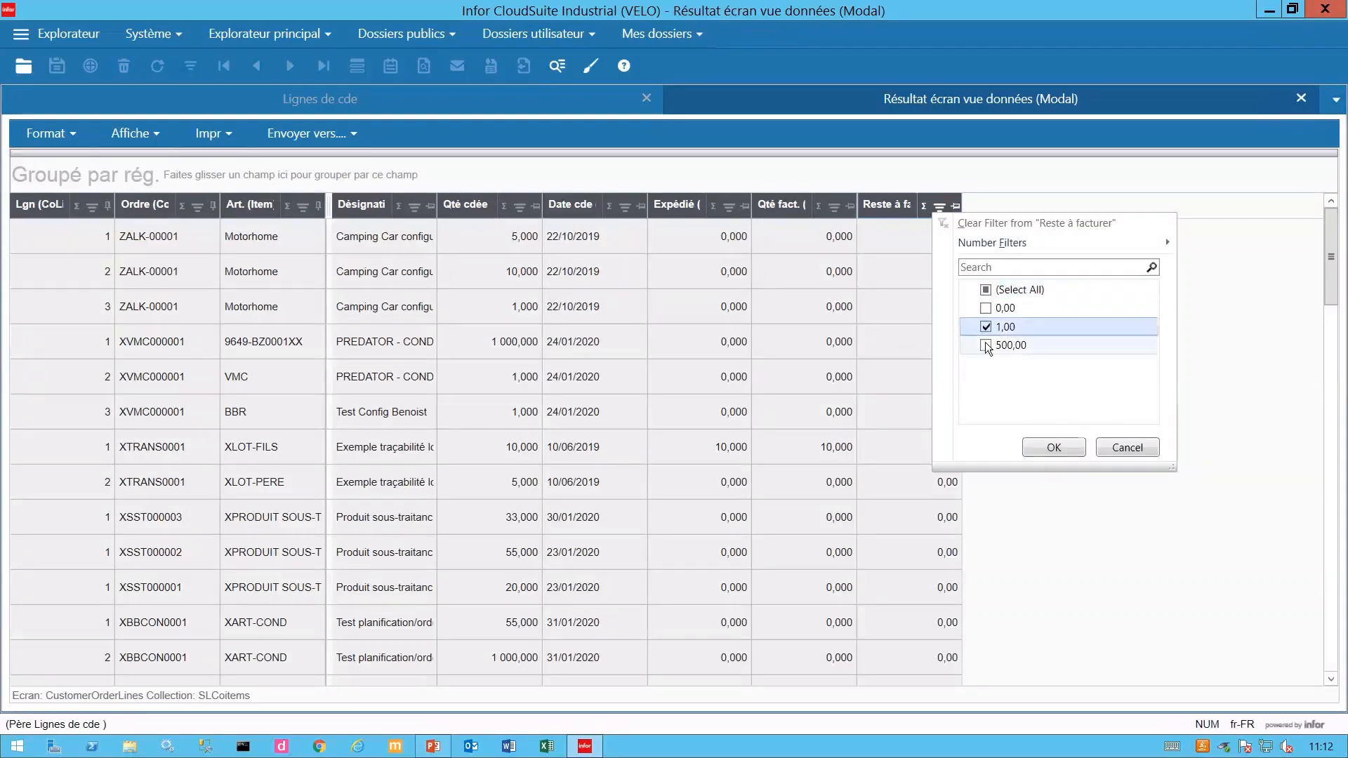
{"action": "left_click", "coordinate": [1054, 448]}
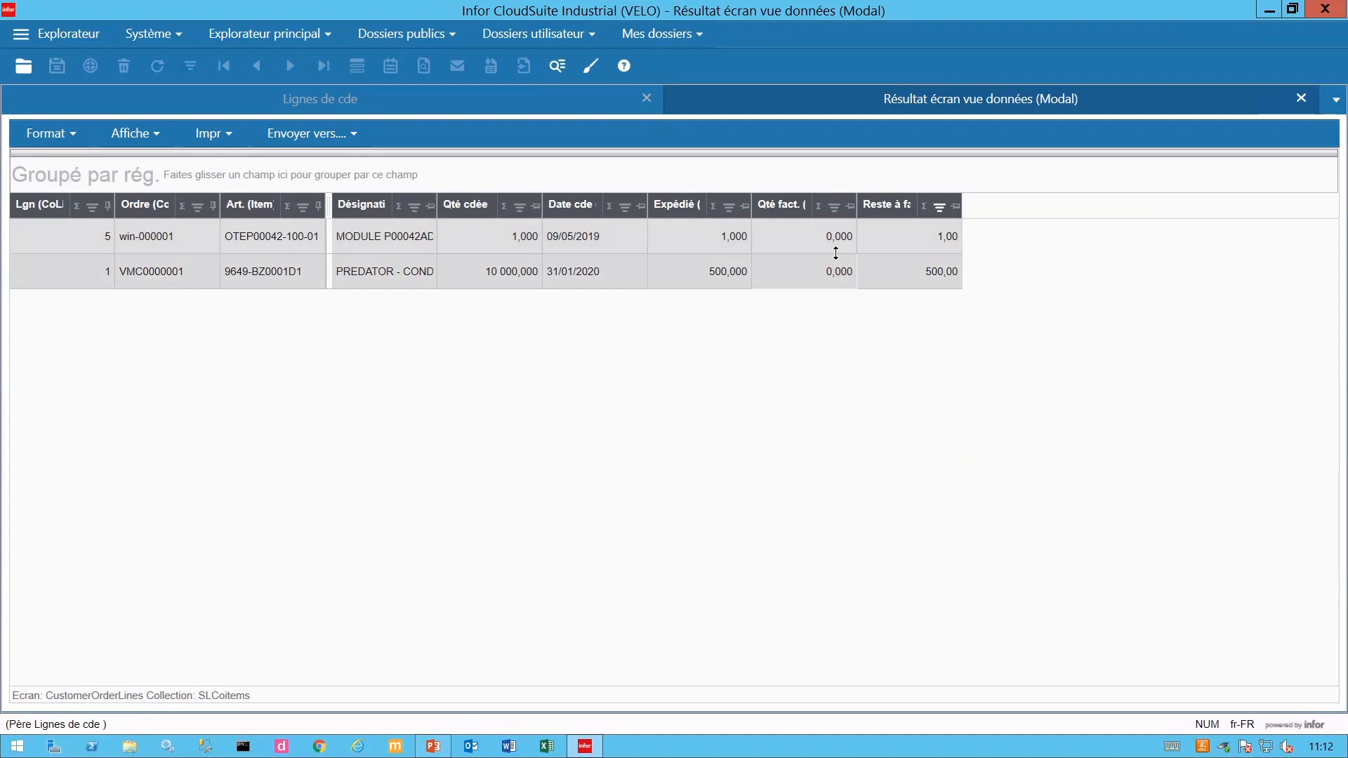
{"action": "left_click", "coordinate": [942, 207]}
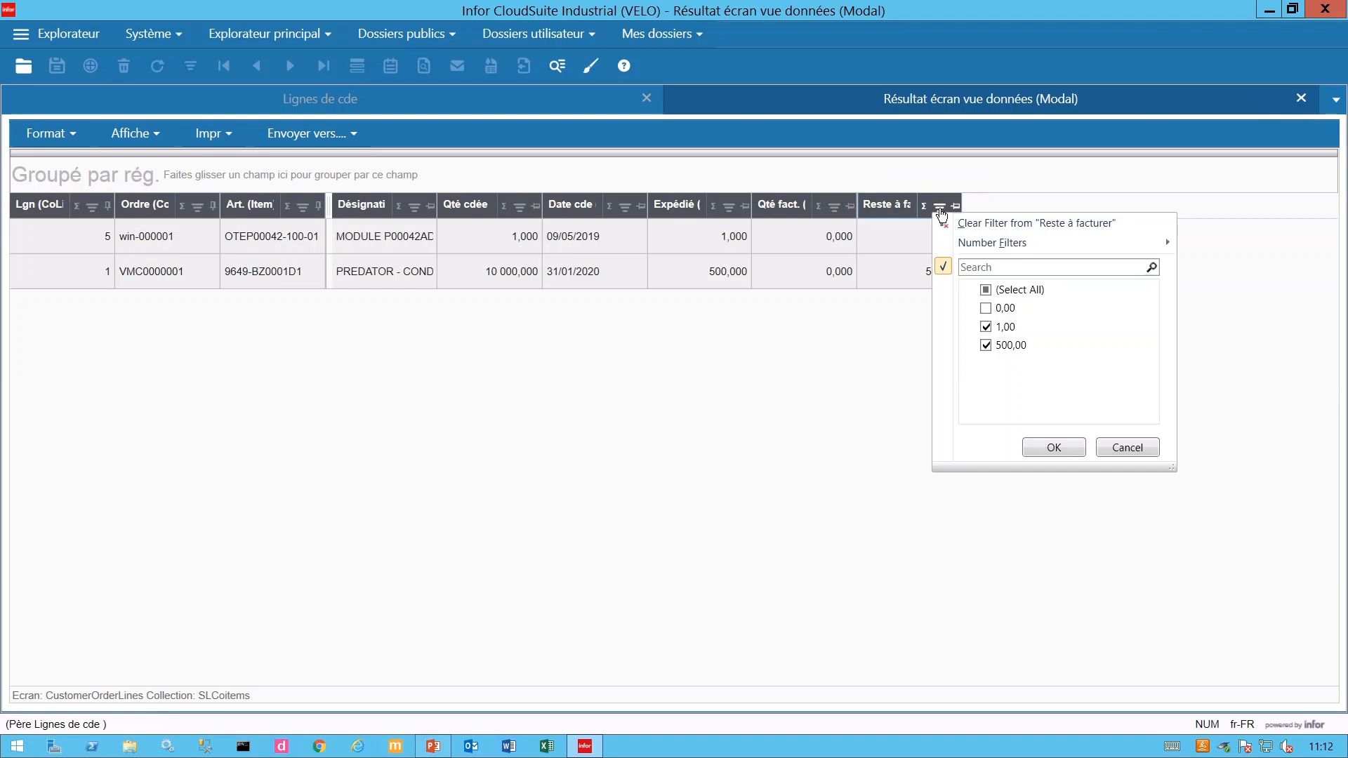
{"action": "left_click", "coordinate": [986, 290]}
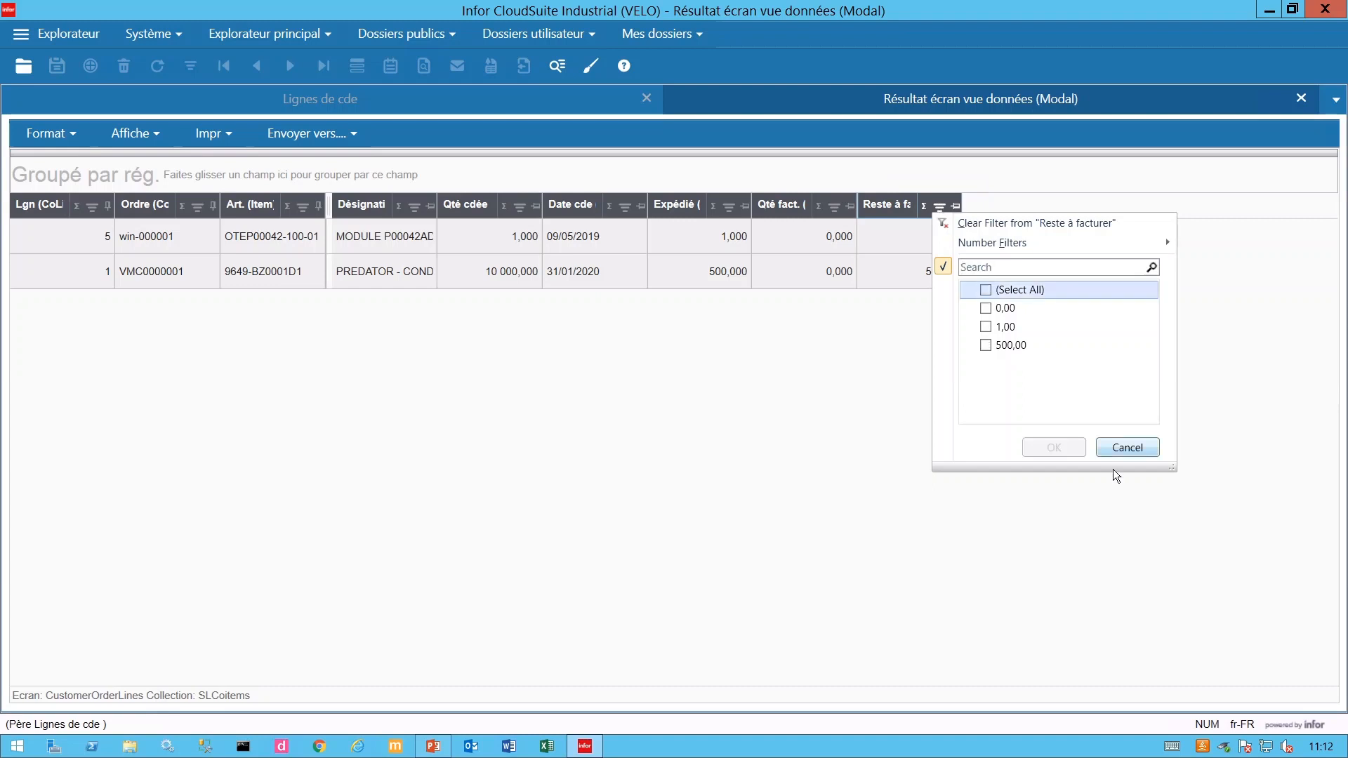
{"action": "left_click", "coordinate": [988, 290]}
{"action": "left_click", "coordinate": [1069, 450]}
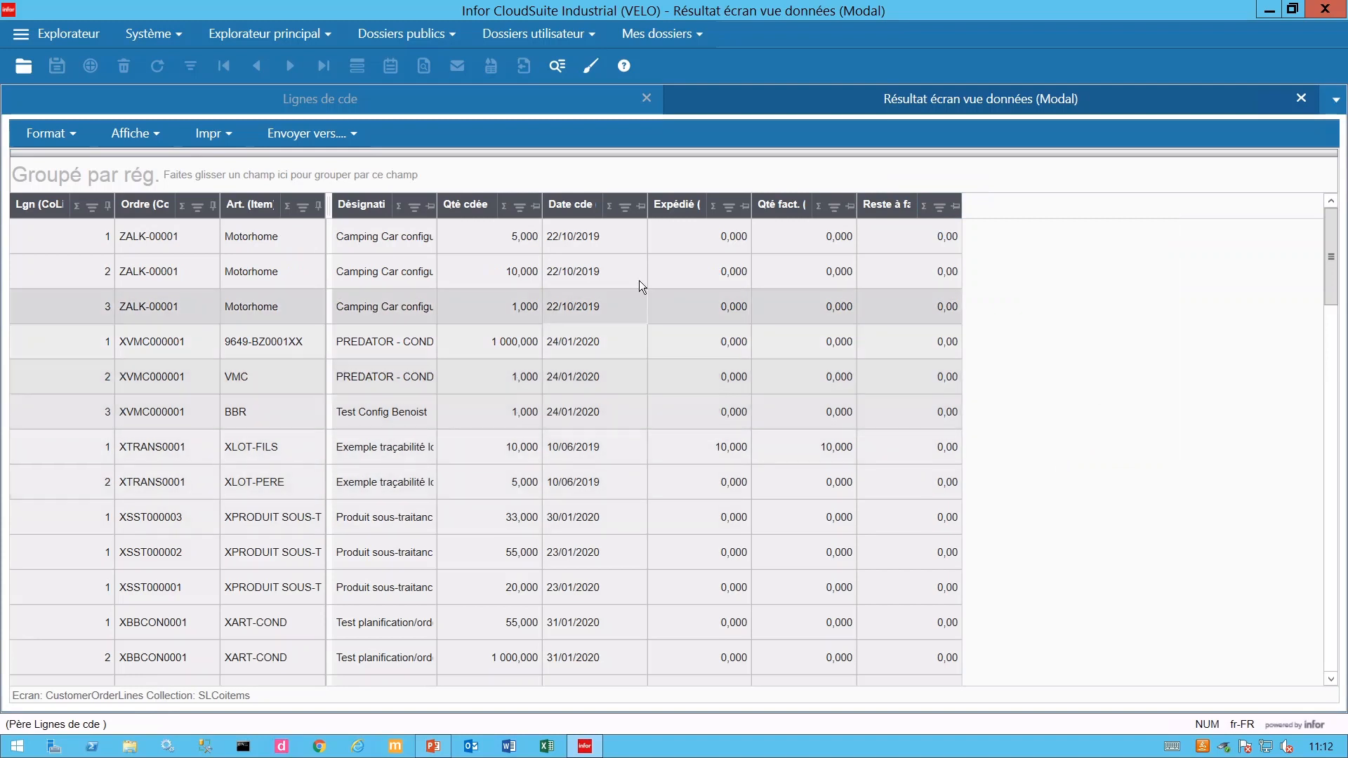
- Sort by order date, newest first, and add a Sum summary to the Expédié column
{"action": "left_click", "coordinate": [575, 212]}
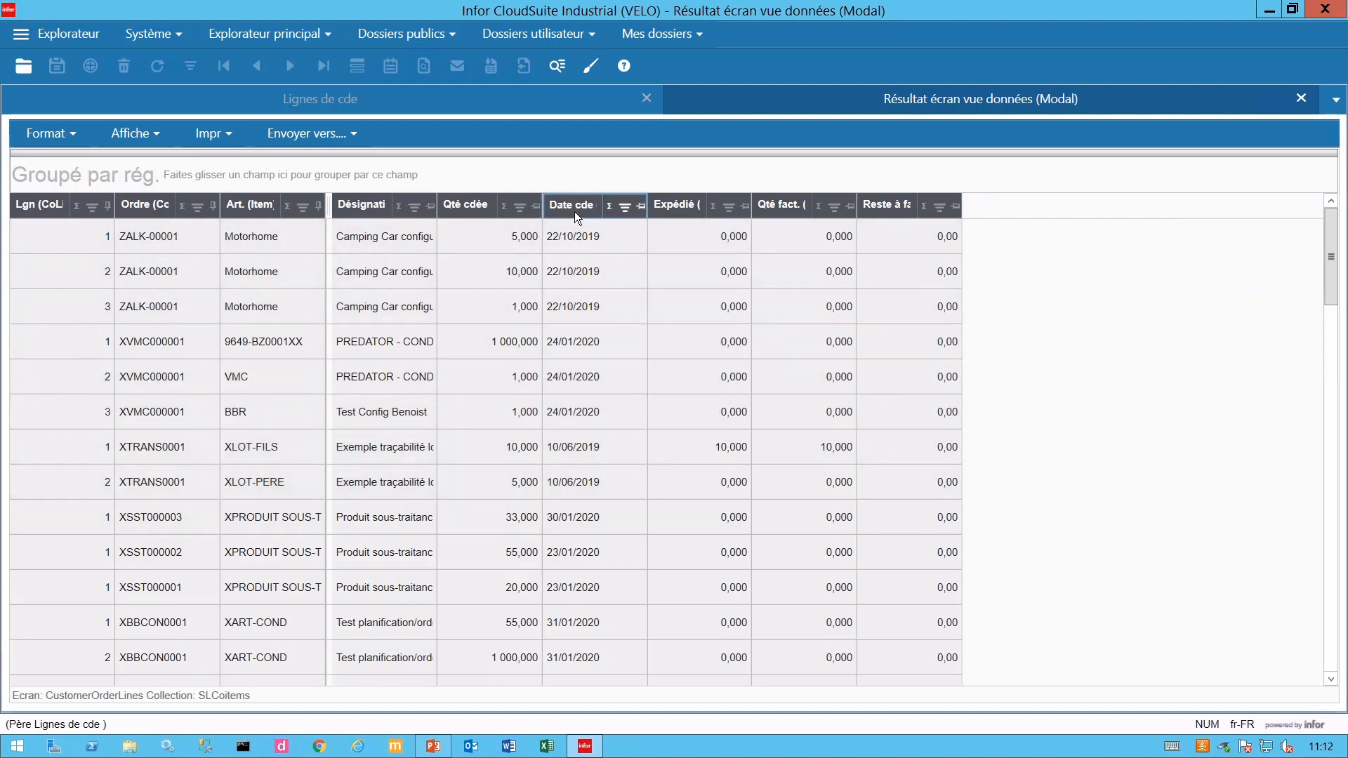
{"action": "left_click", "coordinate": [574, 212]}
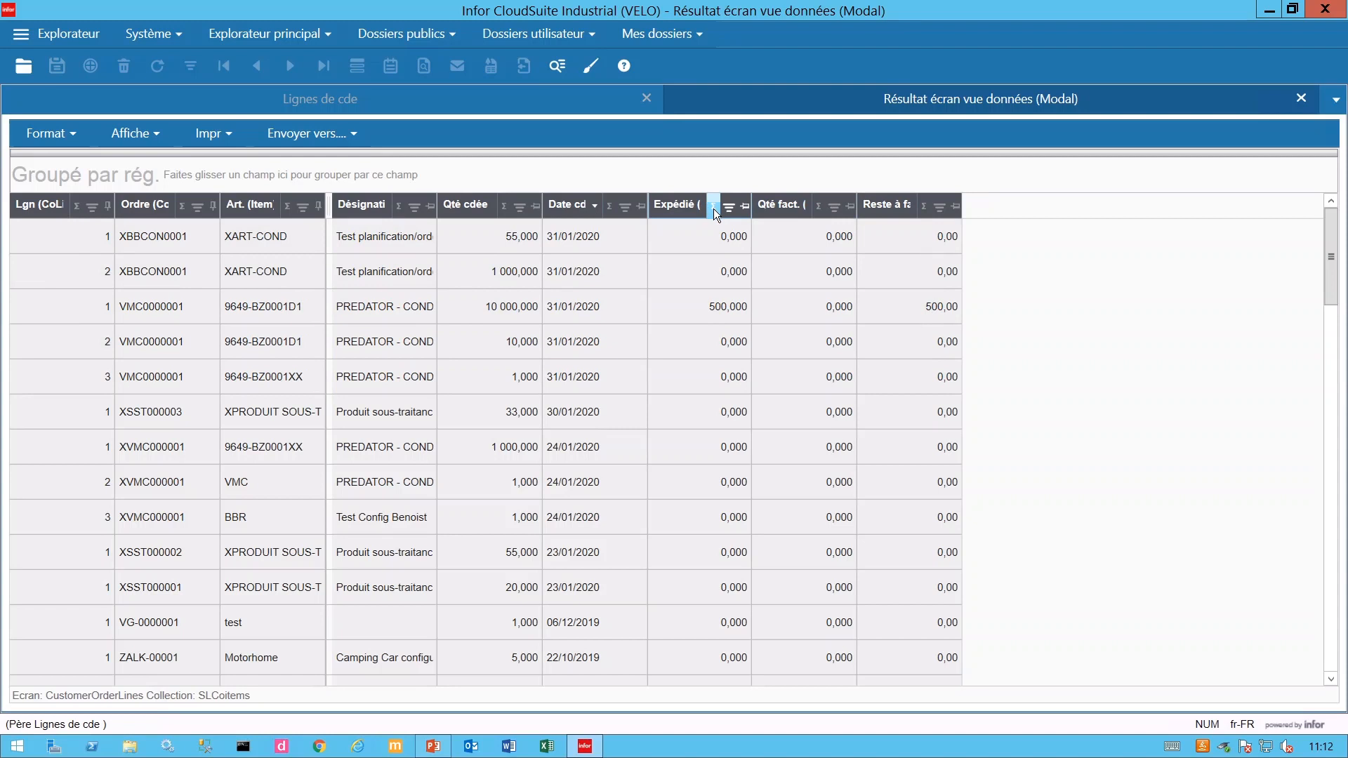
{"action": "left_click", "coordinate": [713, 209]}
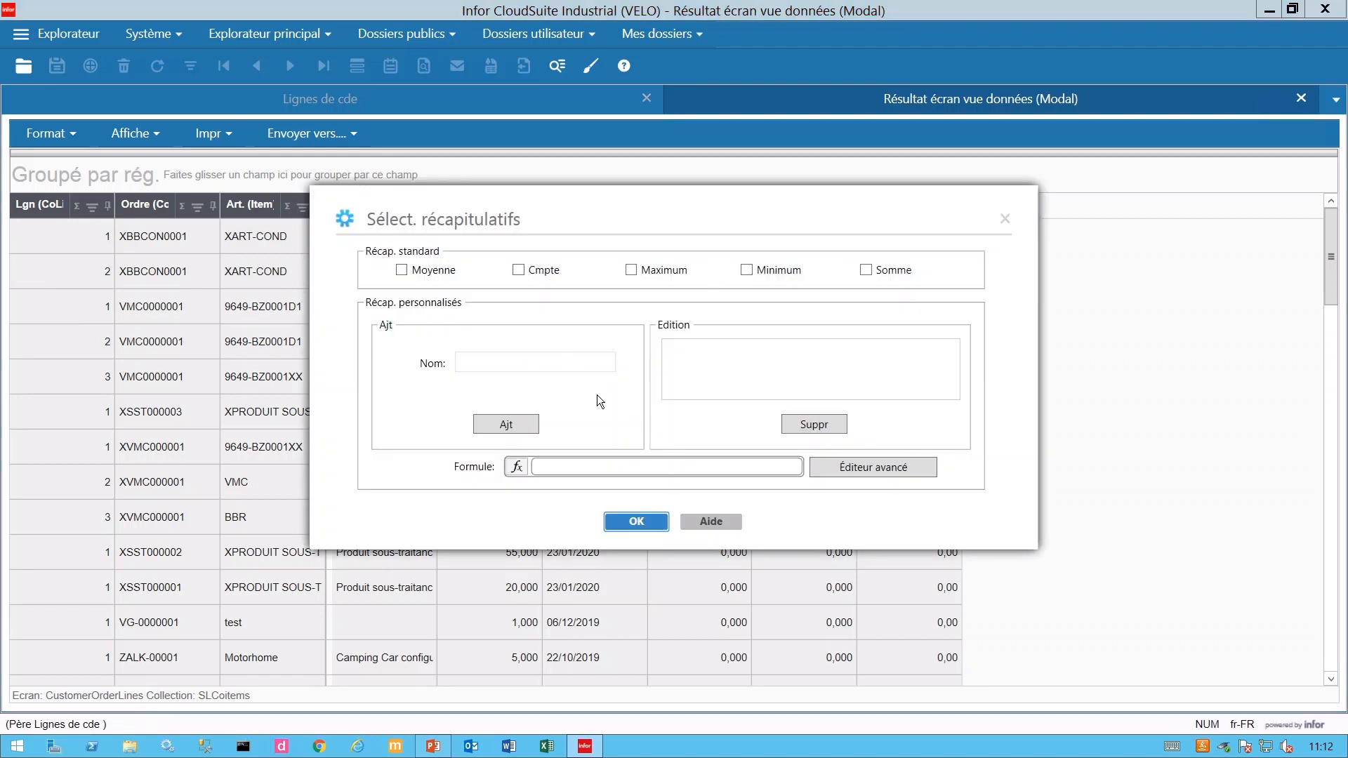
{"action": "left_click", "coordinate": [871, 268]}
{"action": "left_click", "coordinate": [644, 520]}
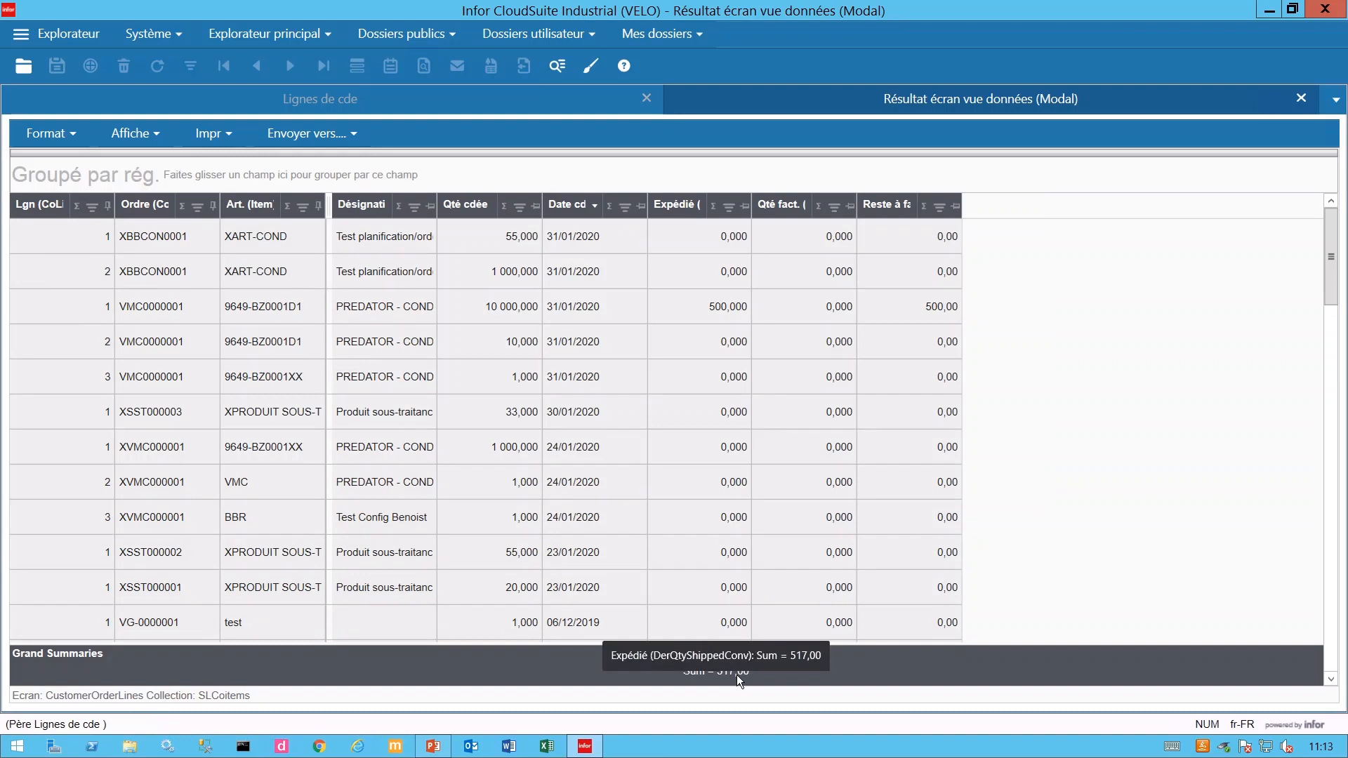
- Sort by line number ascending and add a Count summary on the Lgn column
{"action": "left_click", "coordinate": [42, 205]}
{"action": "left_click", "coordinate": [74, 207]}
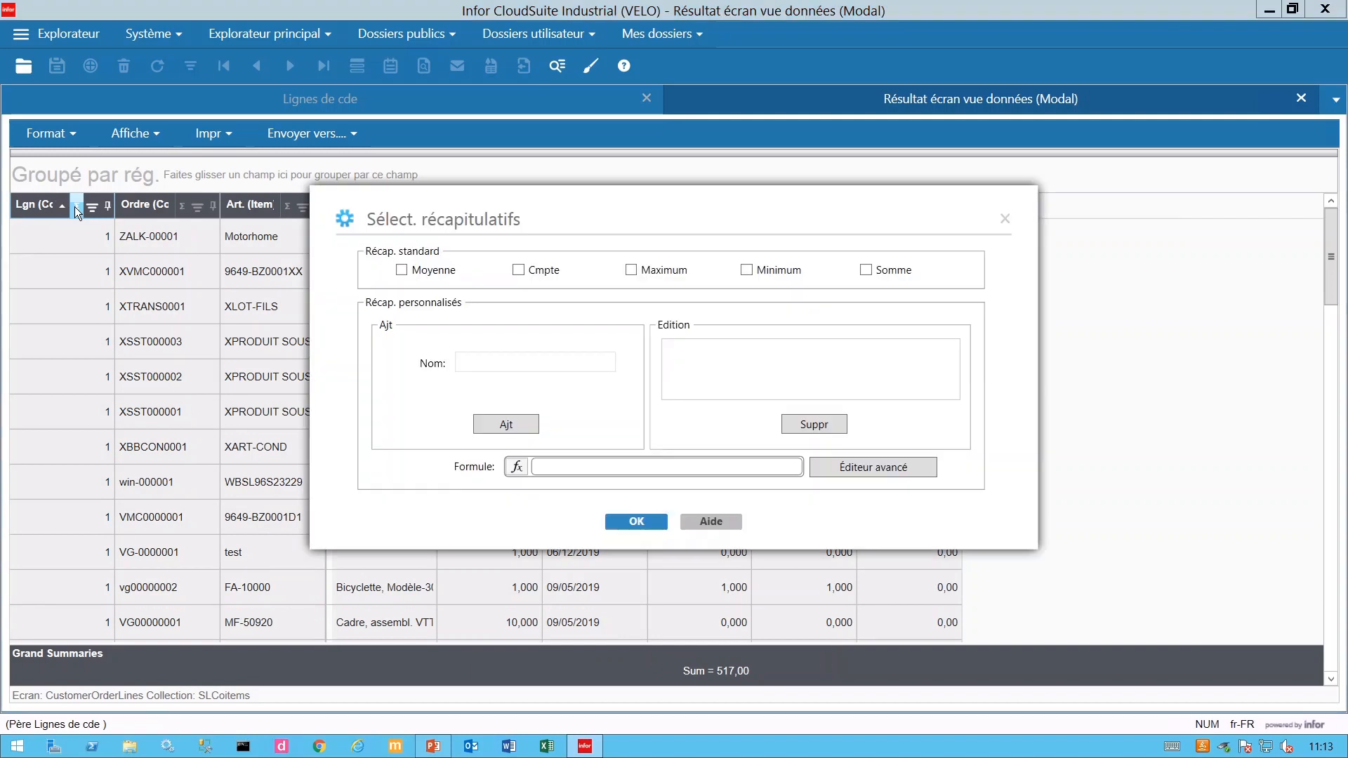
{"action": "left_click", "coordinate": [521, 272]}
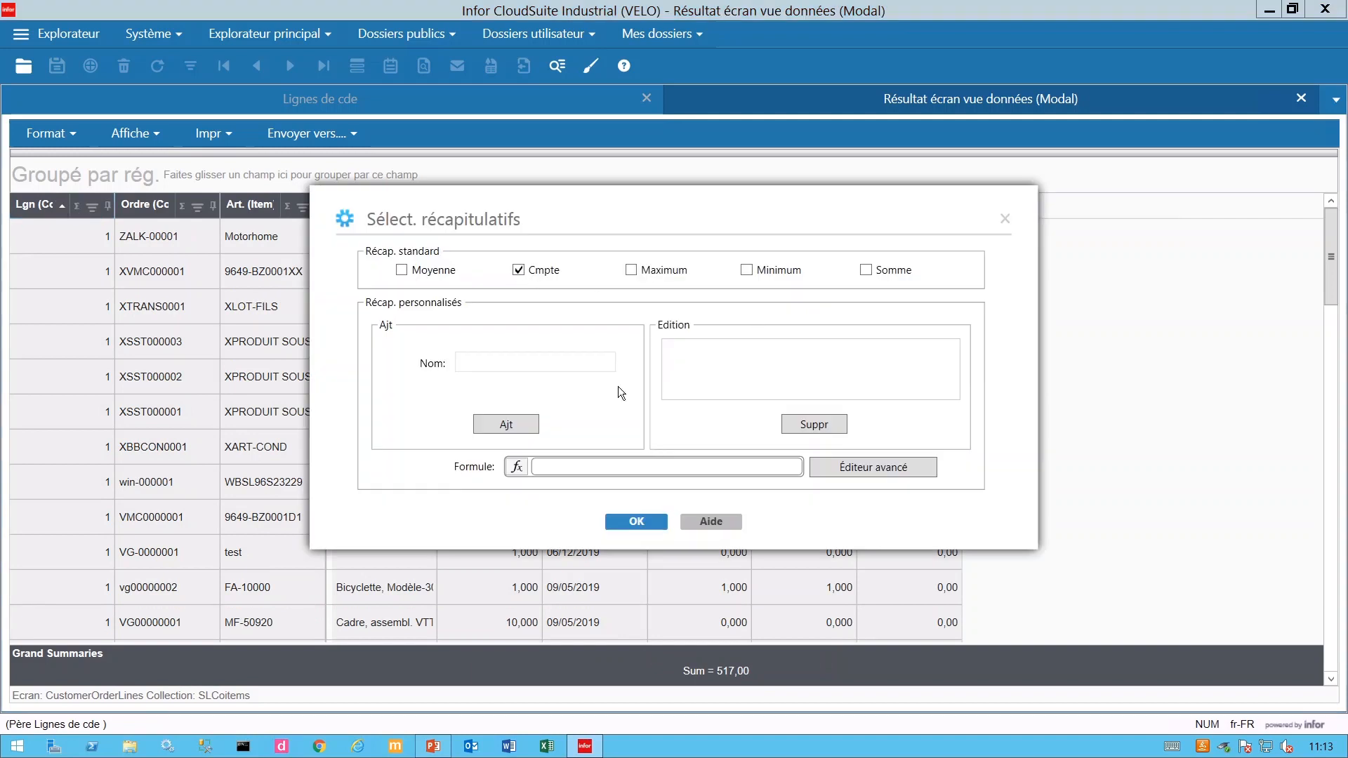
{"action": "left_click", "coordinate": [652, 523]}
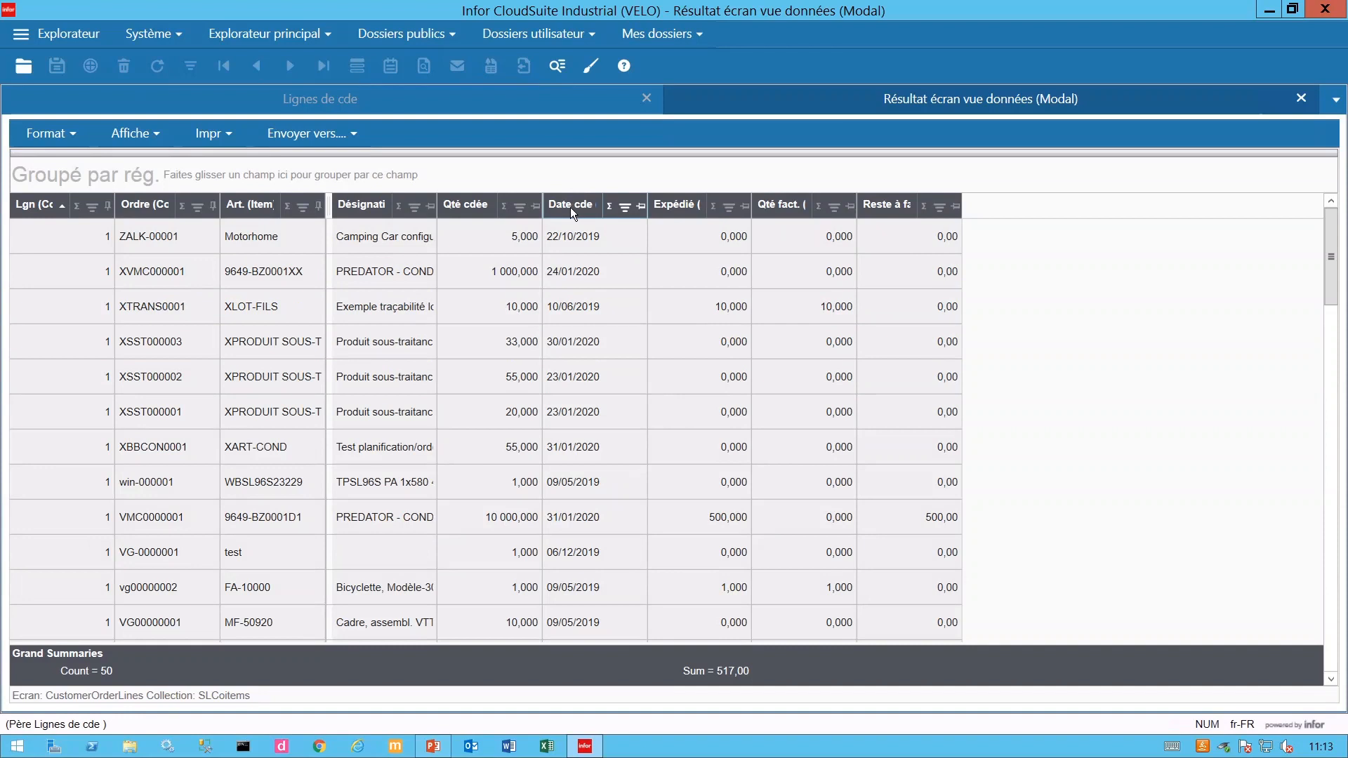
- Try grouping by order date, expanding and collapsing a group, then remove that grouping
{"action": "left_click_drag", "start_coordinate": [573, 215], "coordinate": [390, 177]}
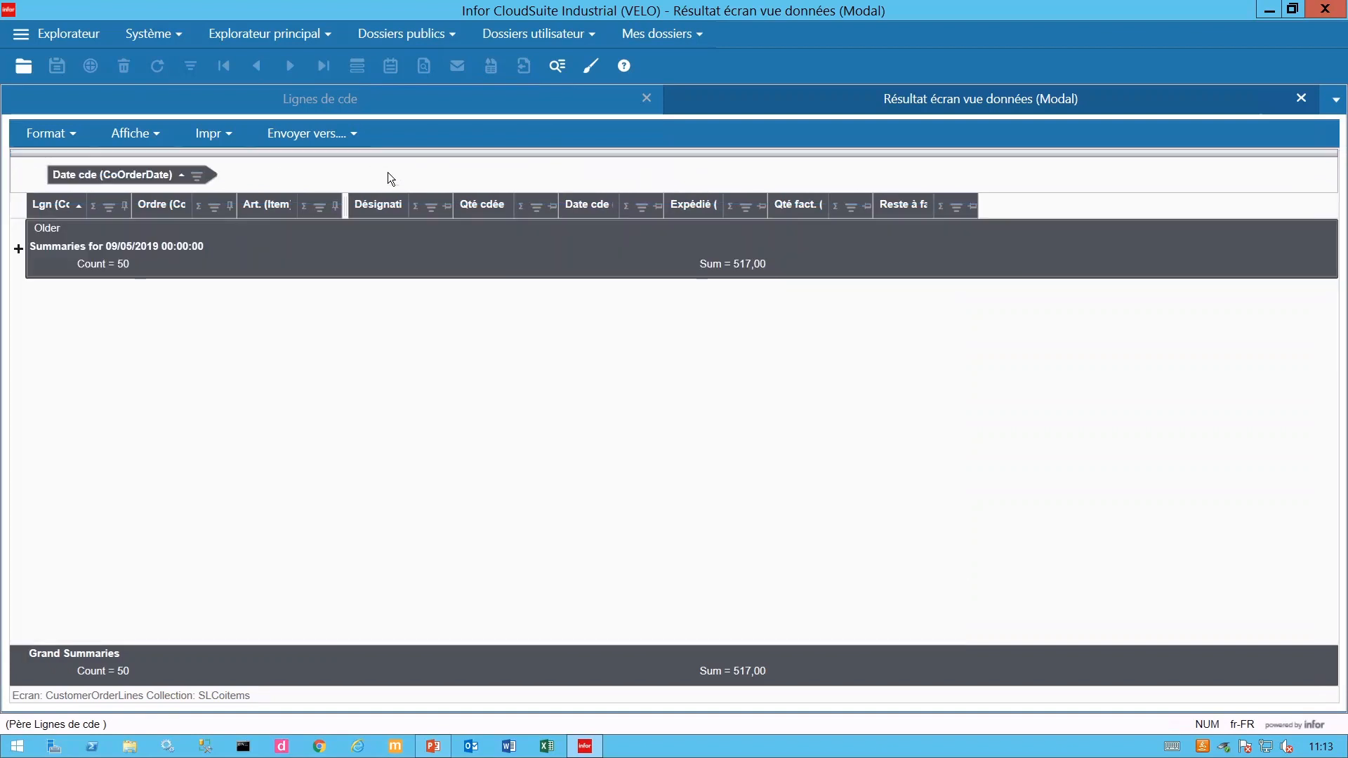
{"action": "left_click", "coordinate": [19, 250]}
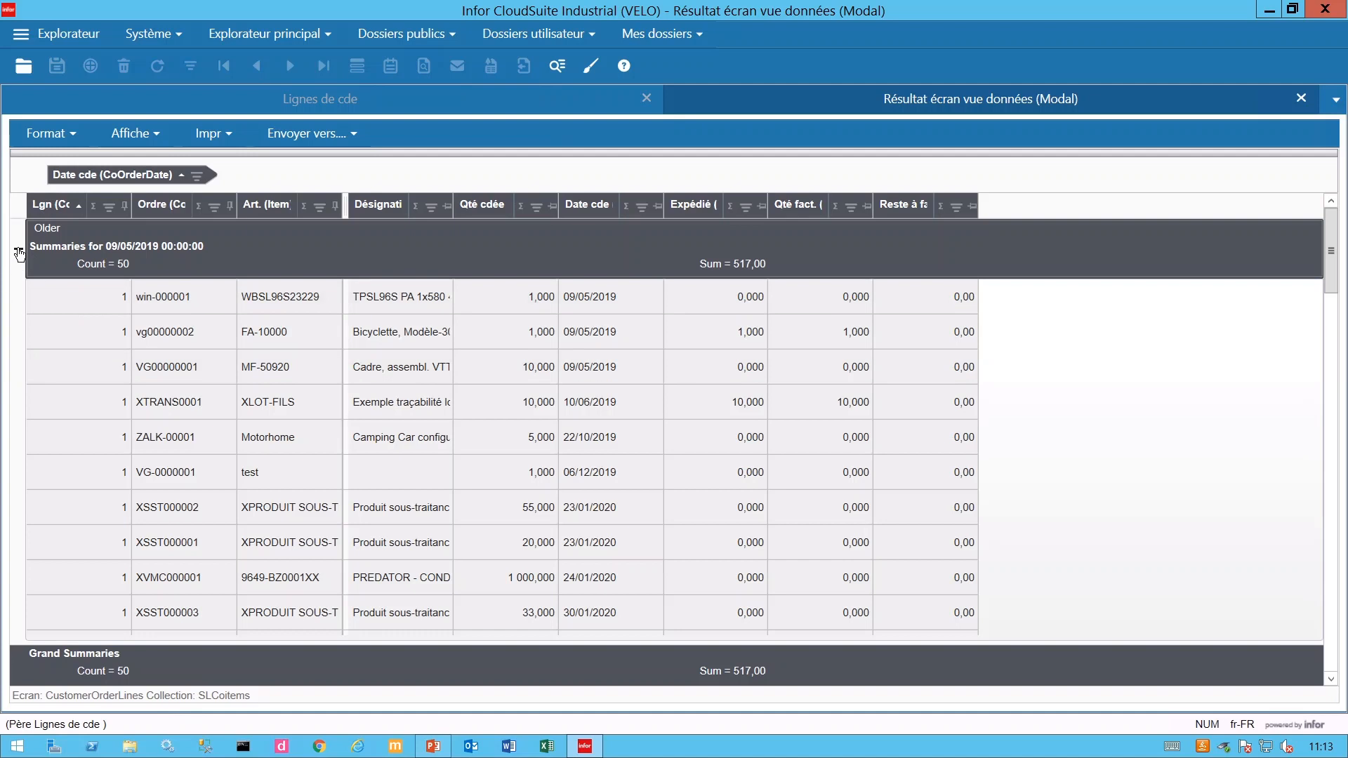
{"action": "left_click", "coordinate": [19, 250]}
{"action": "left_click_drag", "start_coordinate": [120, 175], "coordinate": [576, 209]}
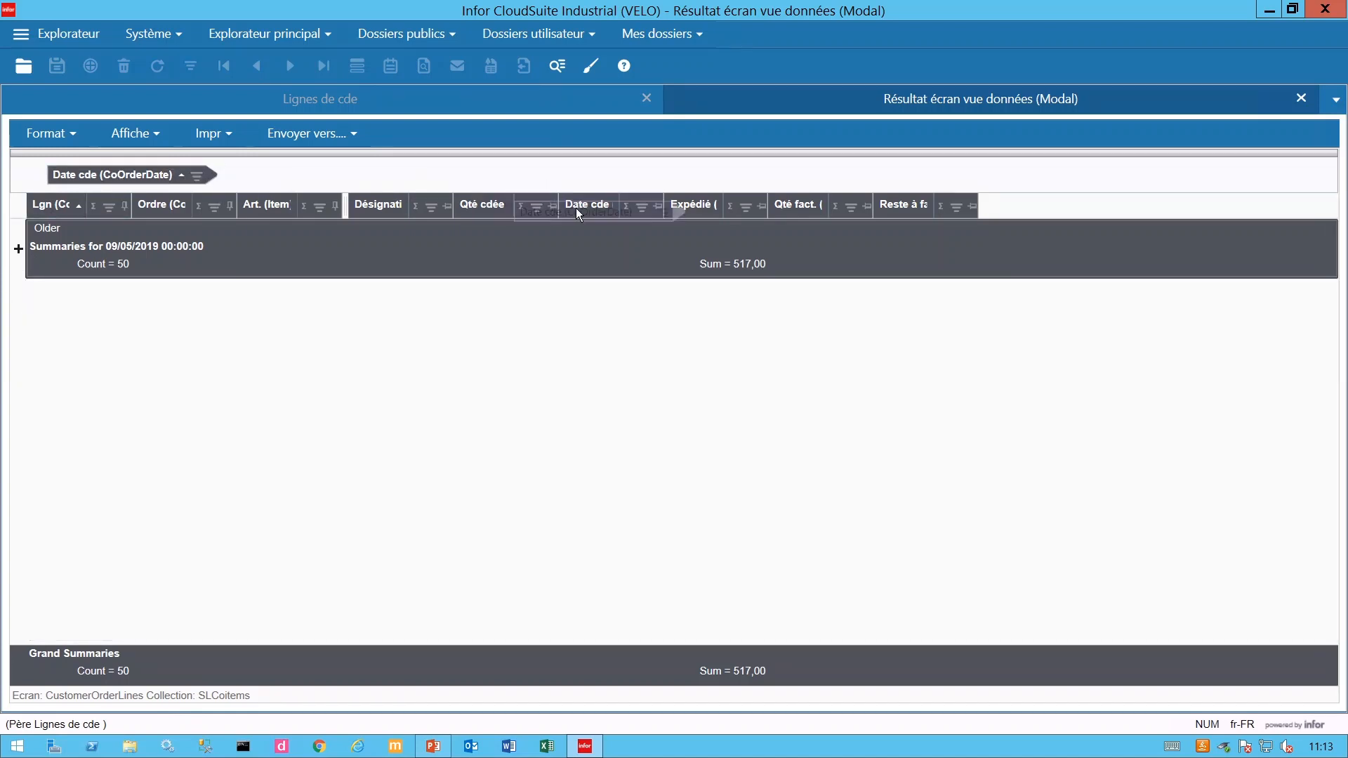
{"action": "left_click_drag", "start_coordinate": [60, 174], "coordinate": [637, 234]}
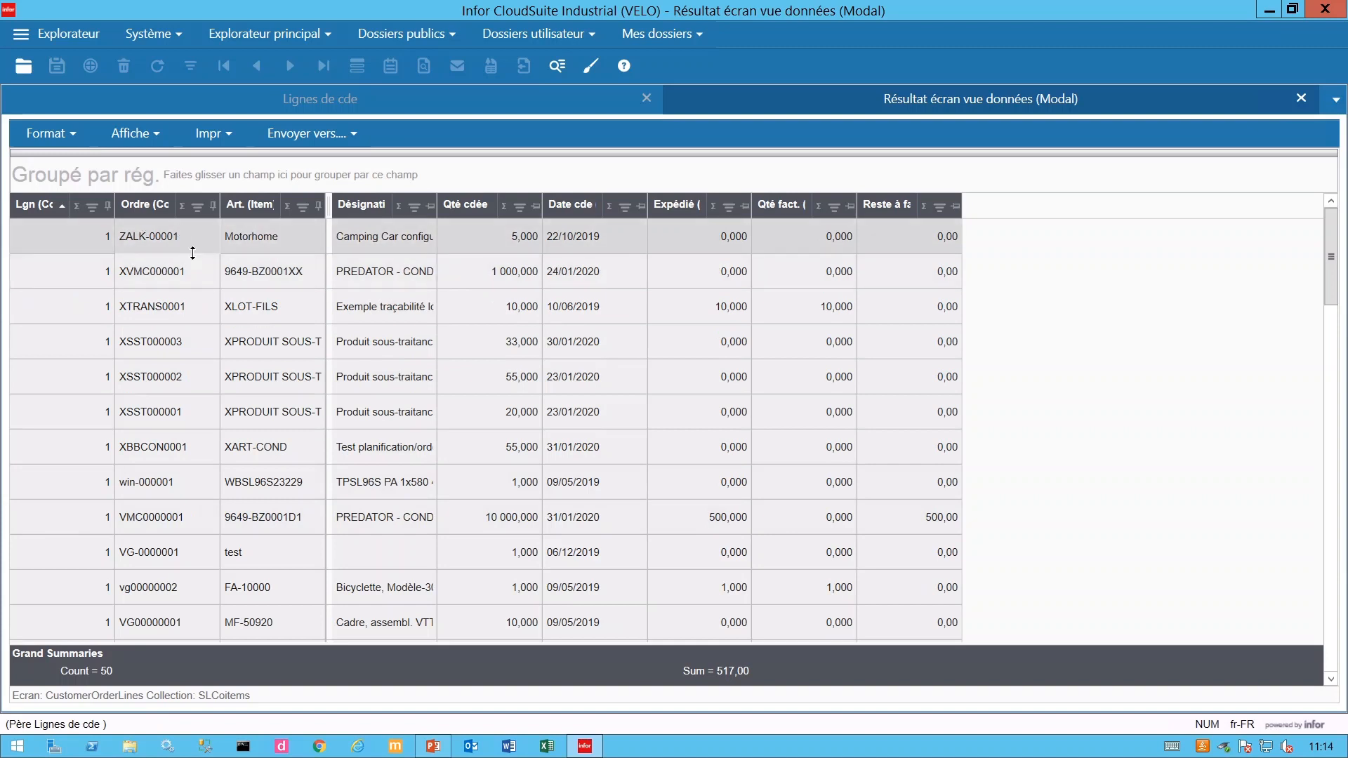
- Group the lines by item and expand the 0101DI00E001 and 700.08.008 groups
{"action": "left_click_drag", "start_coordinate": [255, 209], "coordinate": [200, 171]}
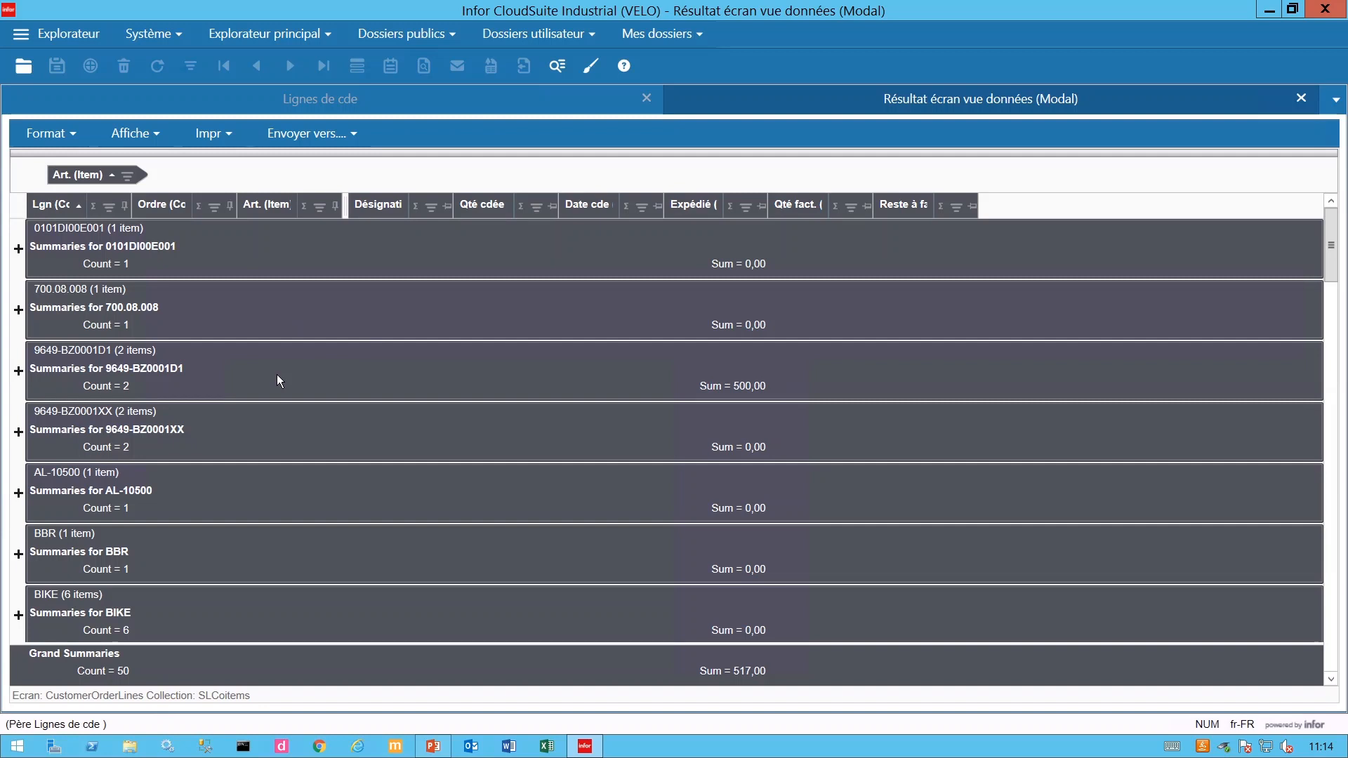
{"action": "left_click", "coordinate": [19, 250]}
{"action": "left_click", "coordinate": [18, 392]}
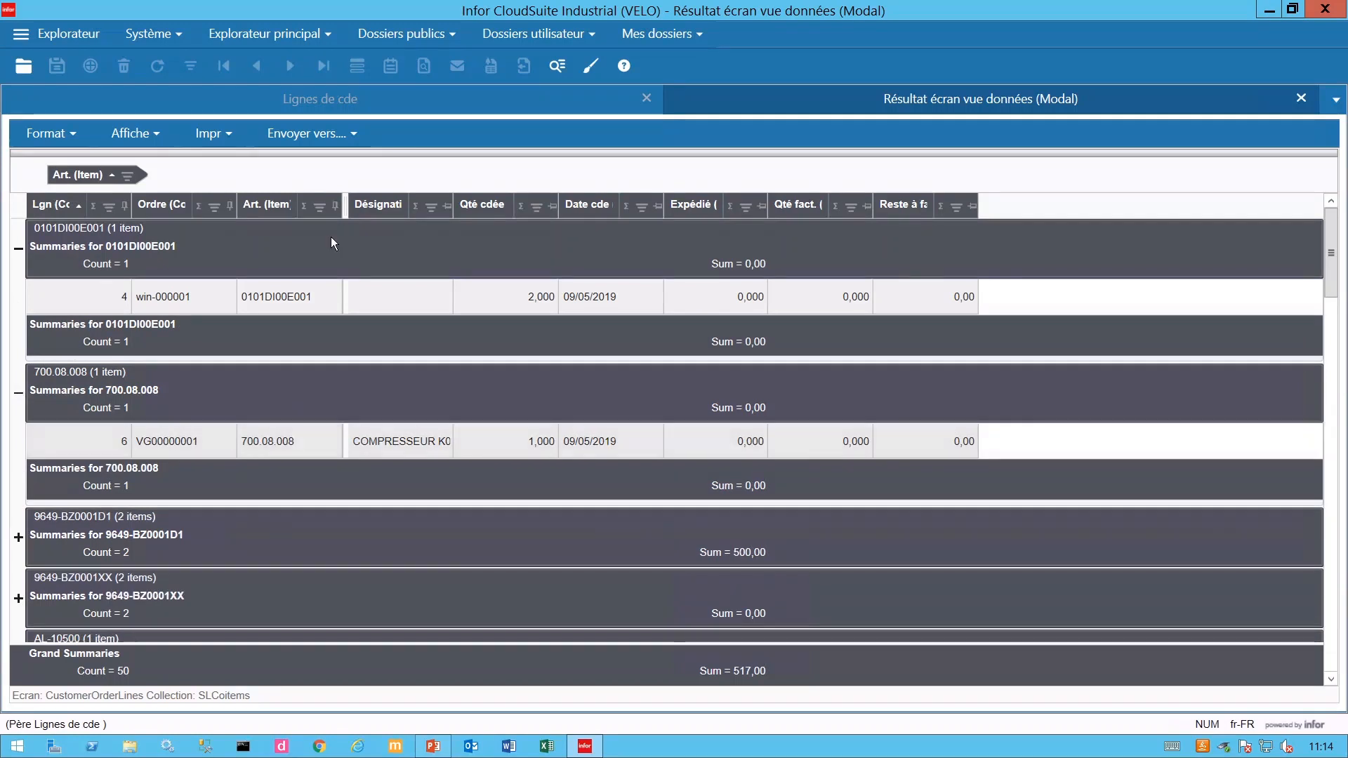
- Save the grid layout as the format 'Webbinar' with Type portée set to Site
{"action": "left_click", "coordinate": [71, 139]}
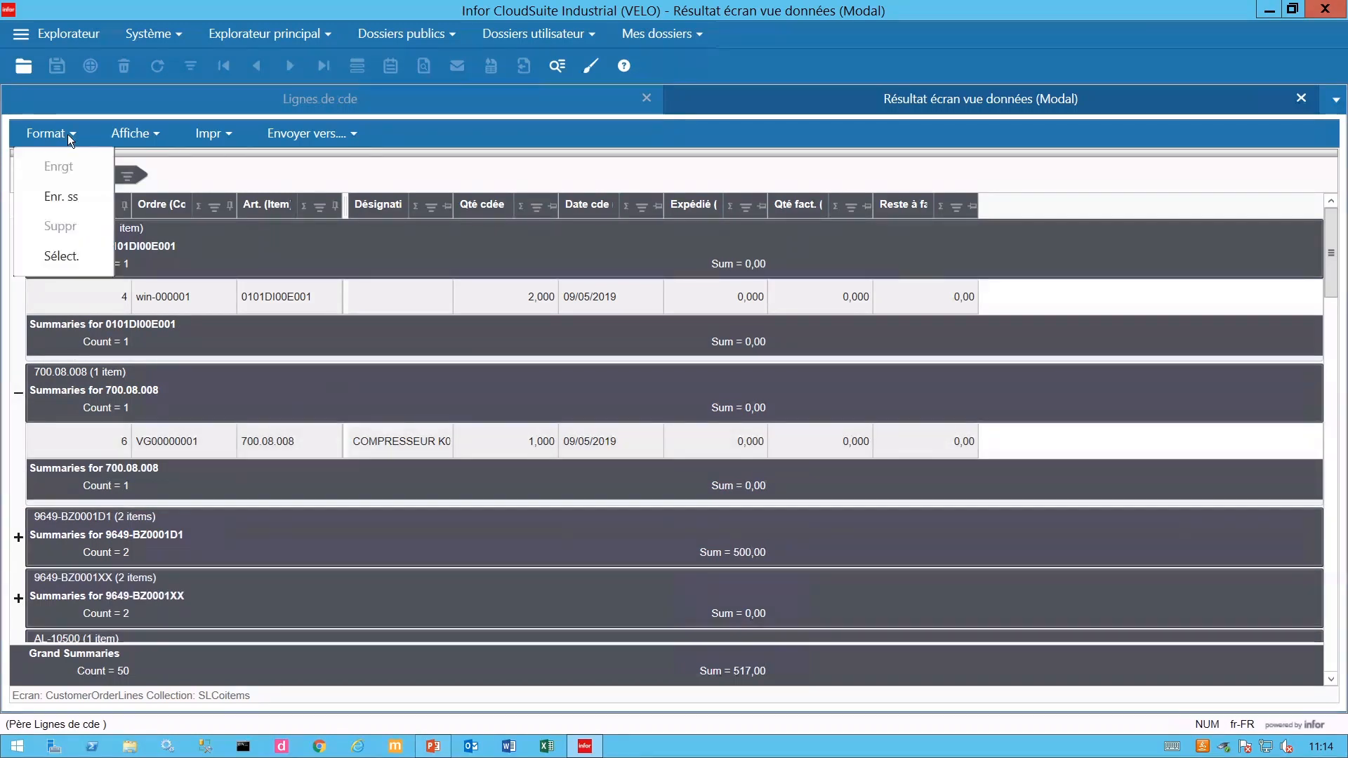
{"action": "left_click", "coordinate": [68, 197]}
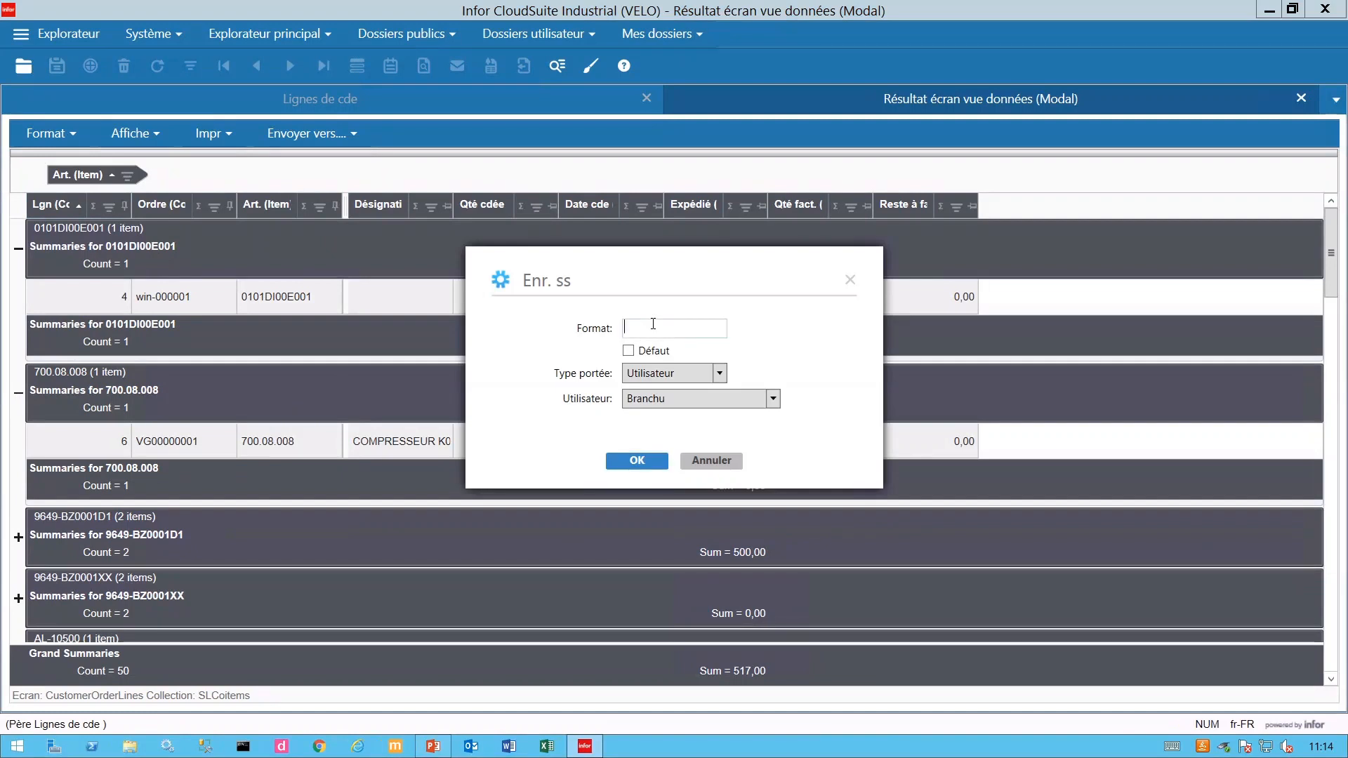
{"action": "type", "text": "WEDB"}
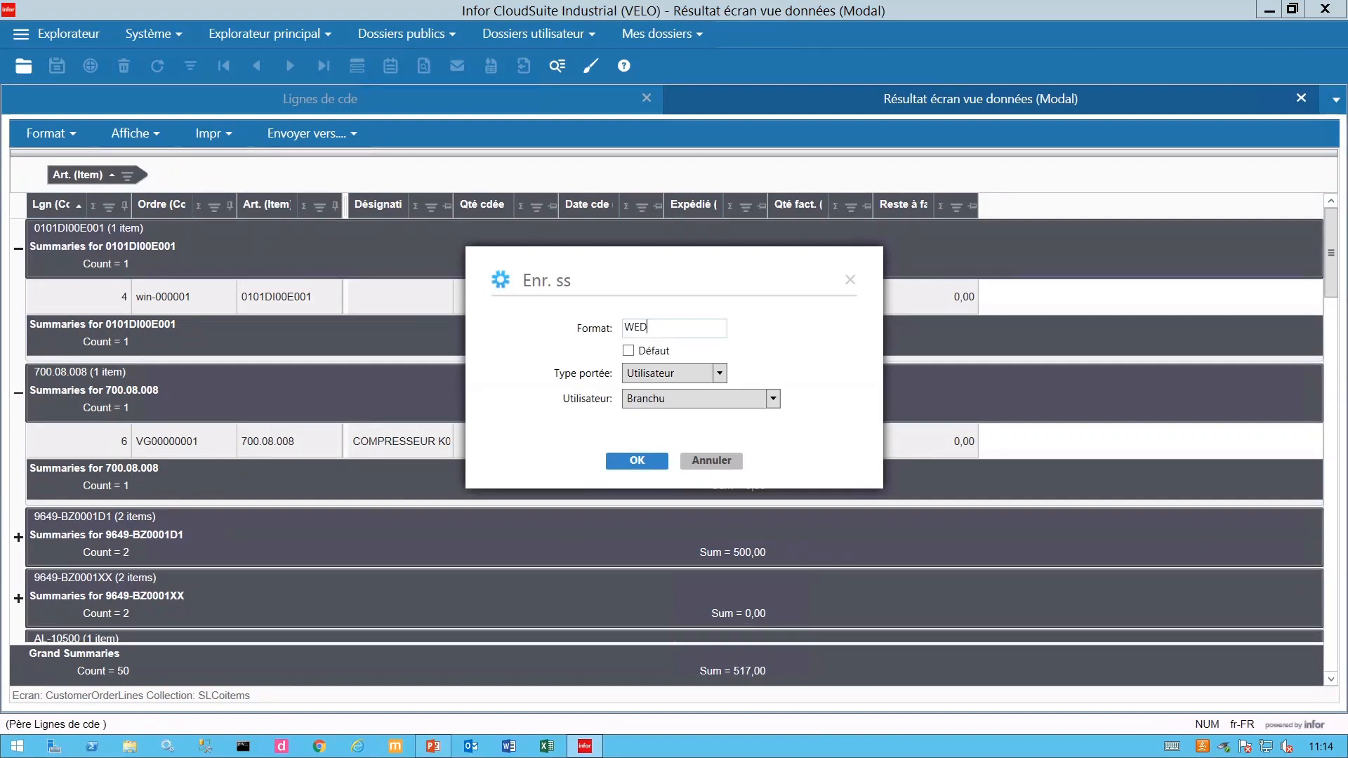
{"action": "key", "text": "BackSpace"}
{"action": "key", "text": "BackSpace"}
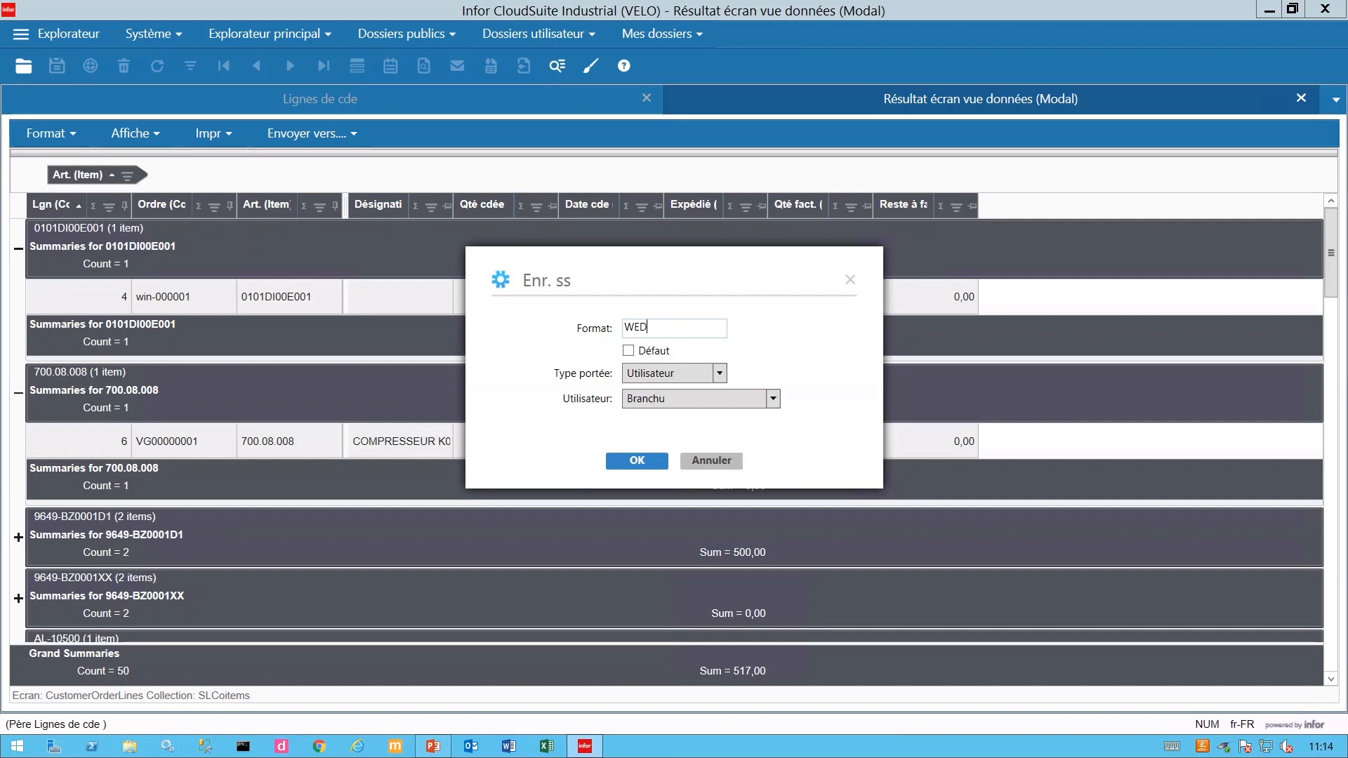
{"action": "type", "text": "ebbinar"}
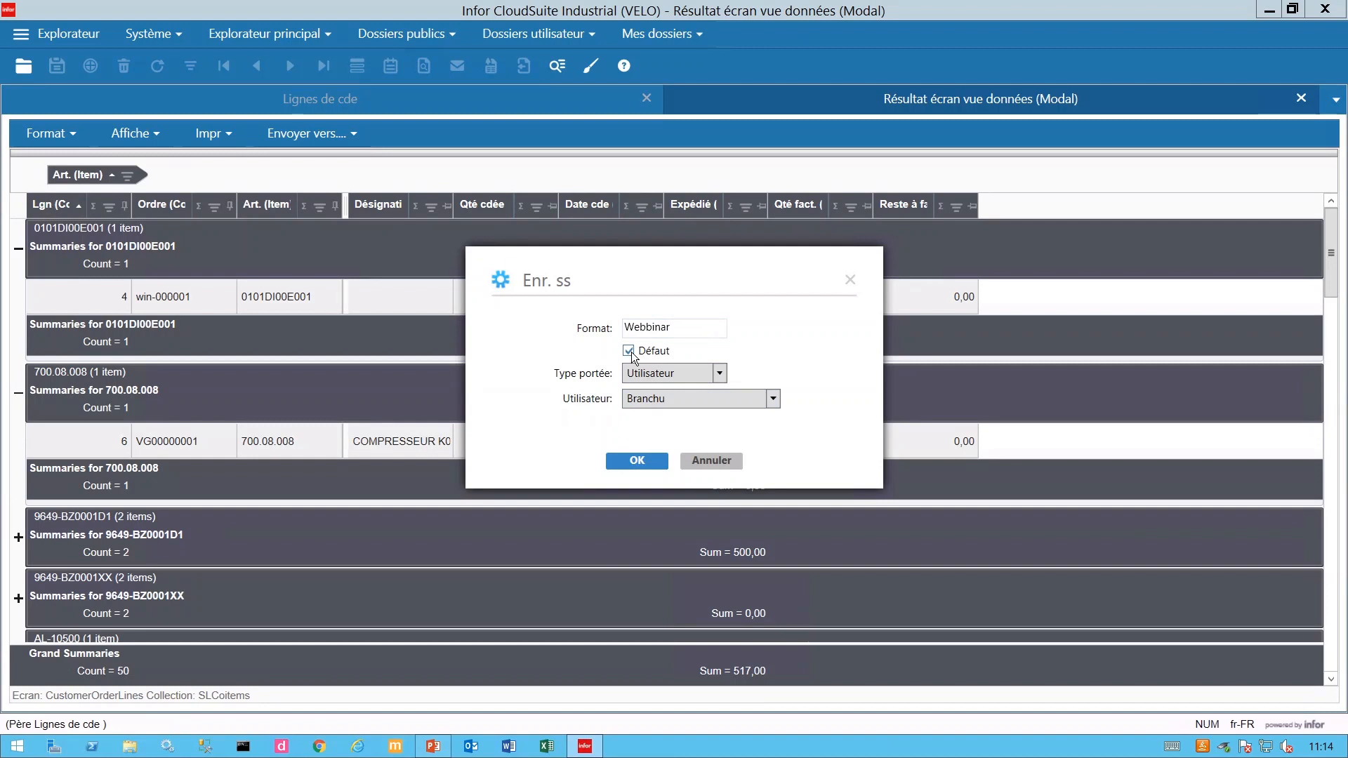
{"action": "left_click", "coordinate": [720, 374]}
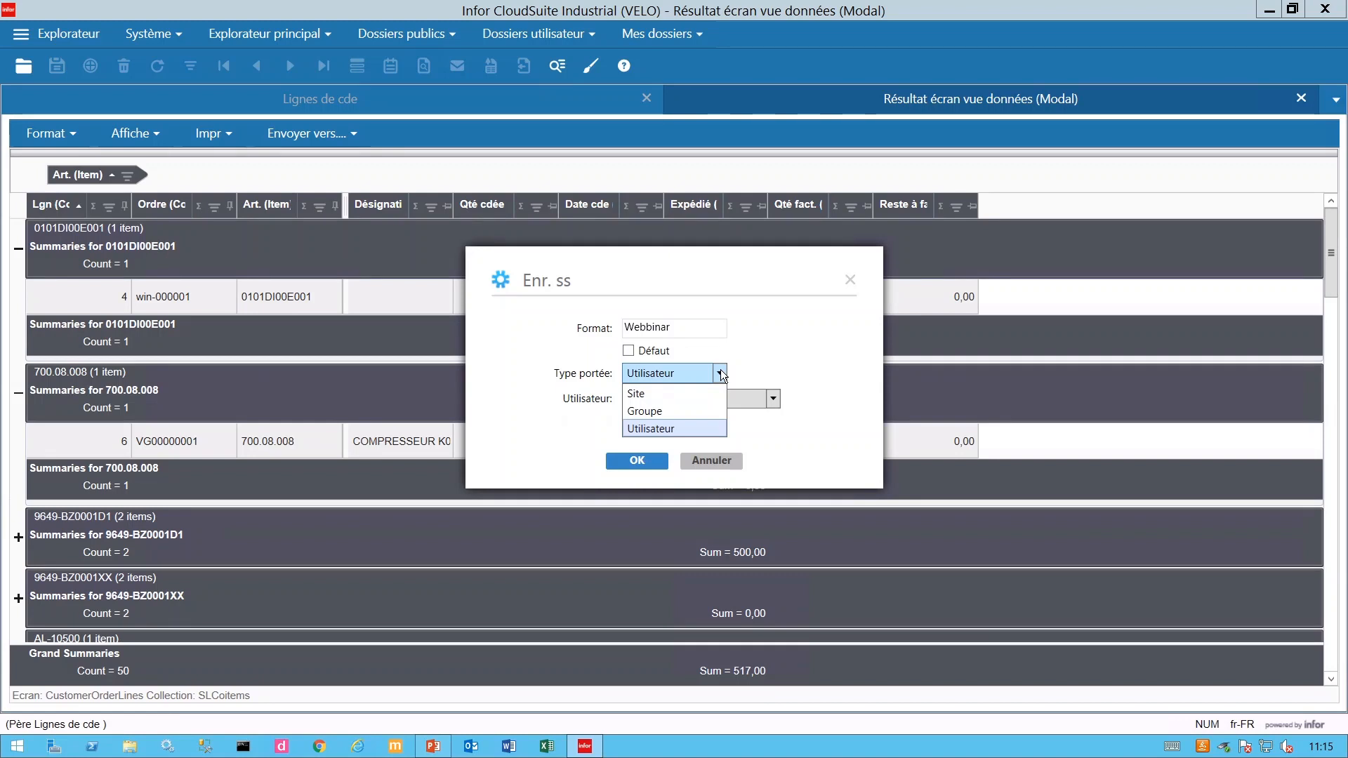
{"action": "left_click", "coordinate": [795, 343]}
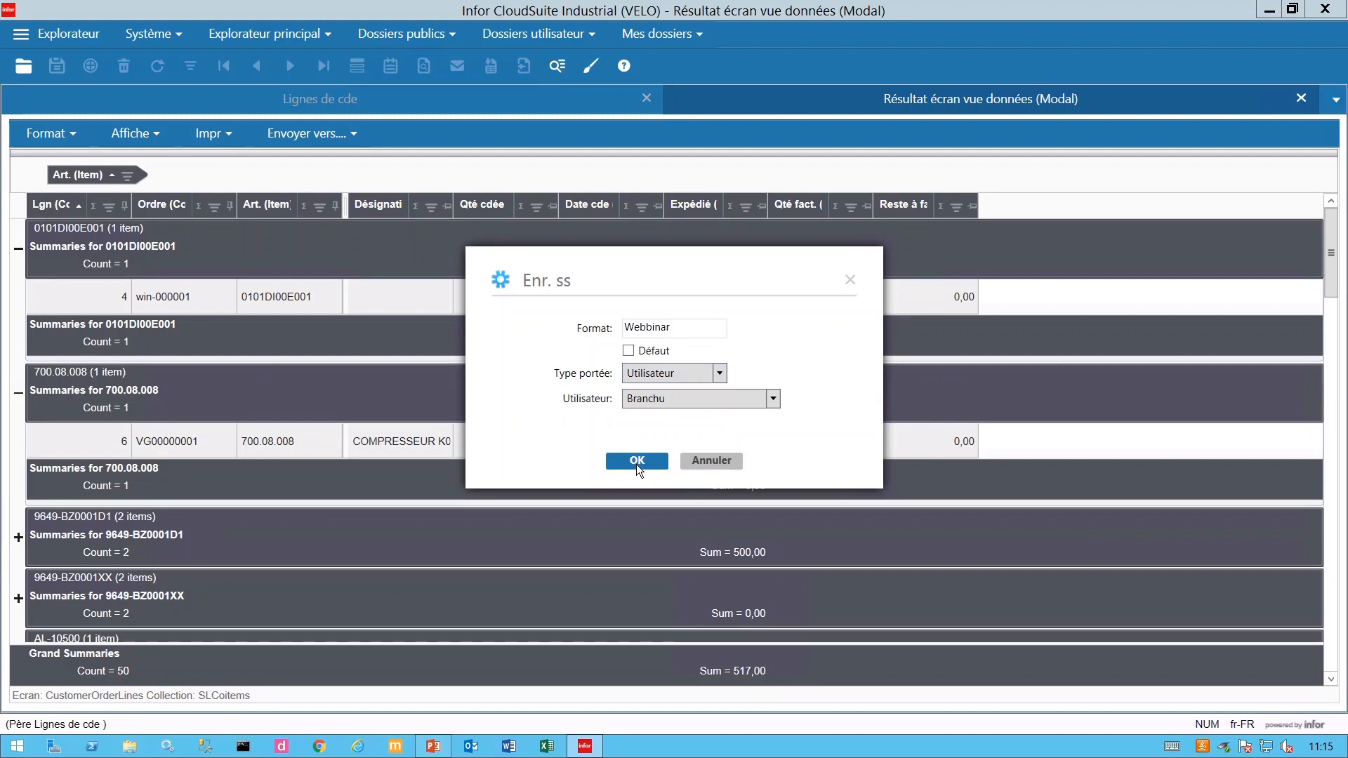
{"action": "left_click", "coordinate": [694, 381]}
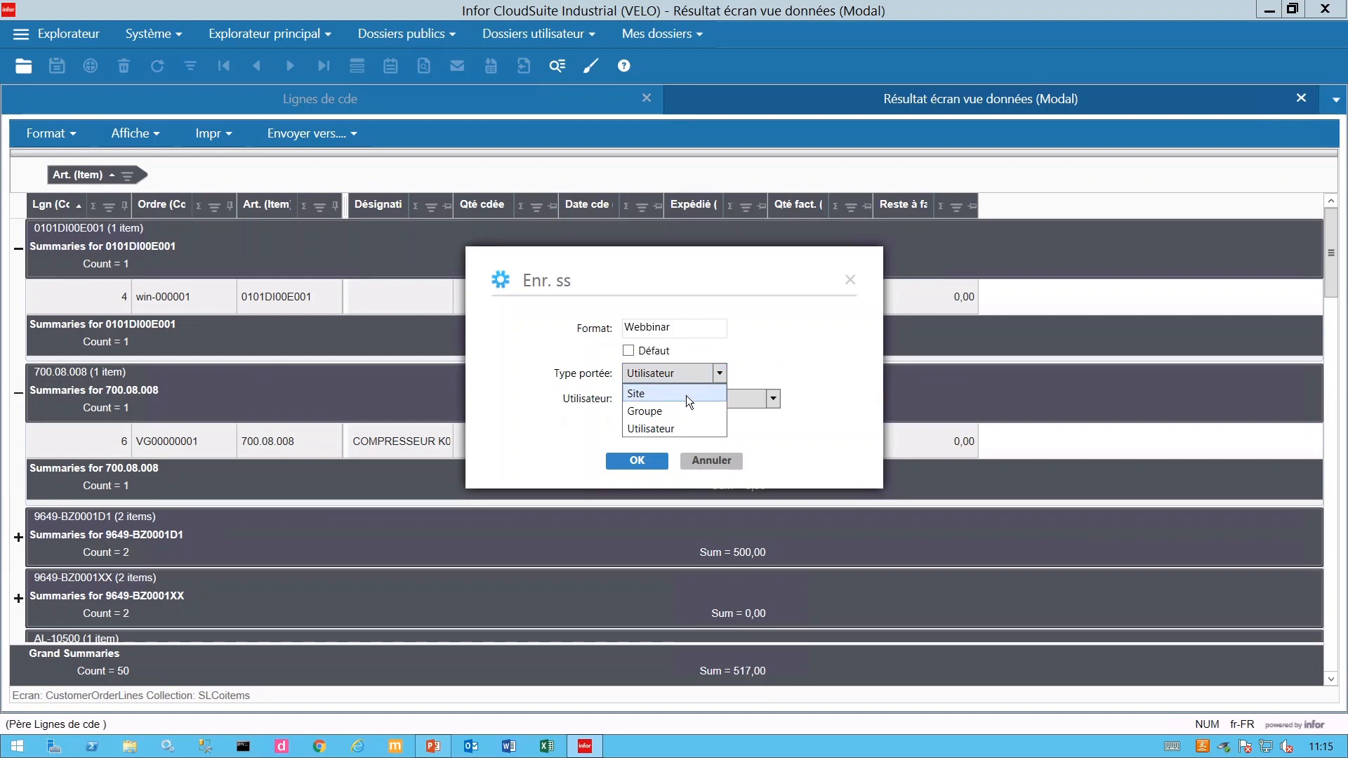
{"action": "left_click", "coordinate": [686, 395]}
{"action": "left_click", "coordinate": [643, 462]}
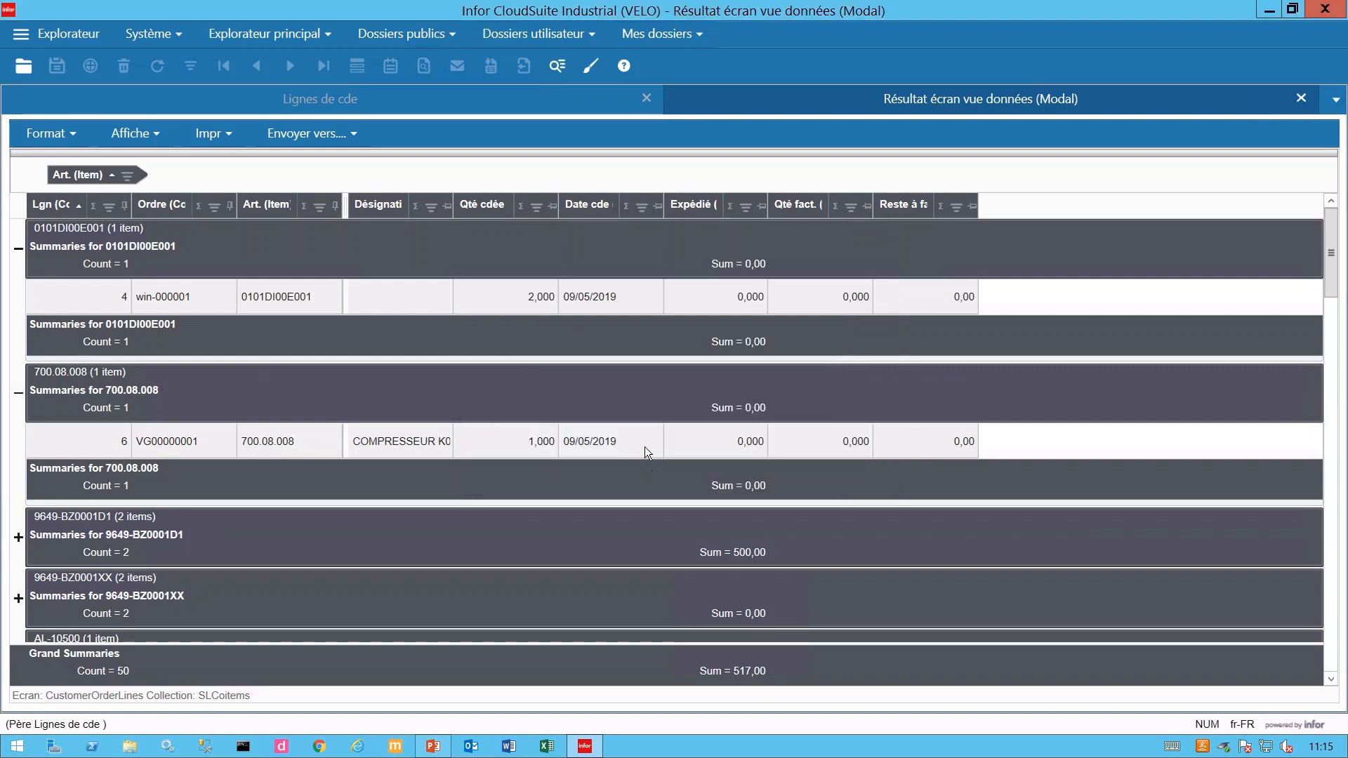
{"action": "left_click", "coordinate": [674, 461]}
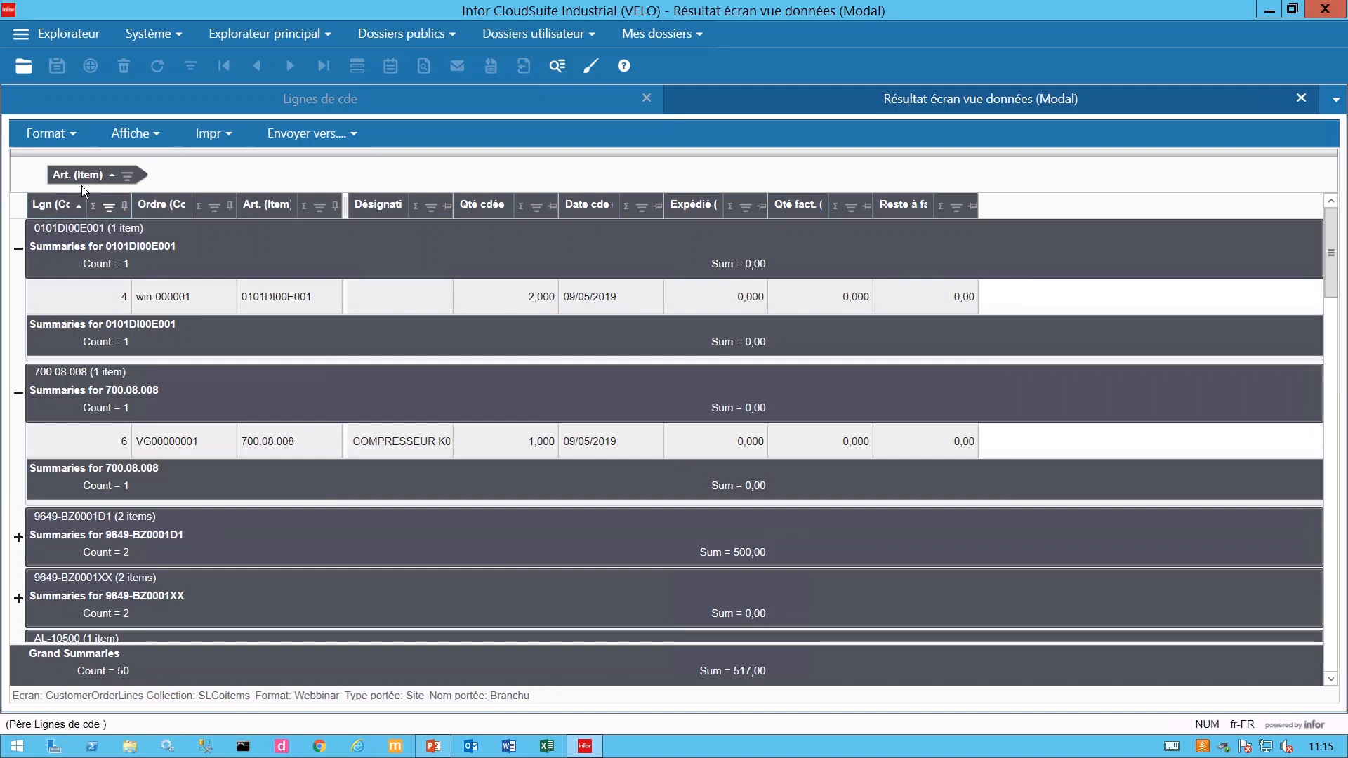
- Hide the grid options band and check that Webbinar is the selected format
{"action": "left_click", "coordinate": [163, 132]}
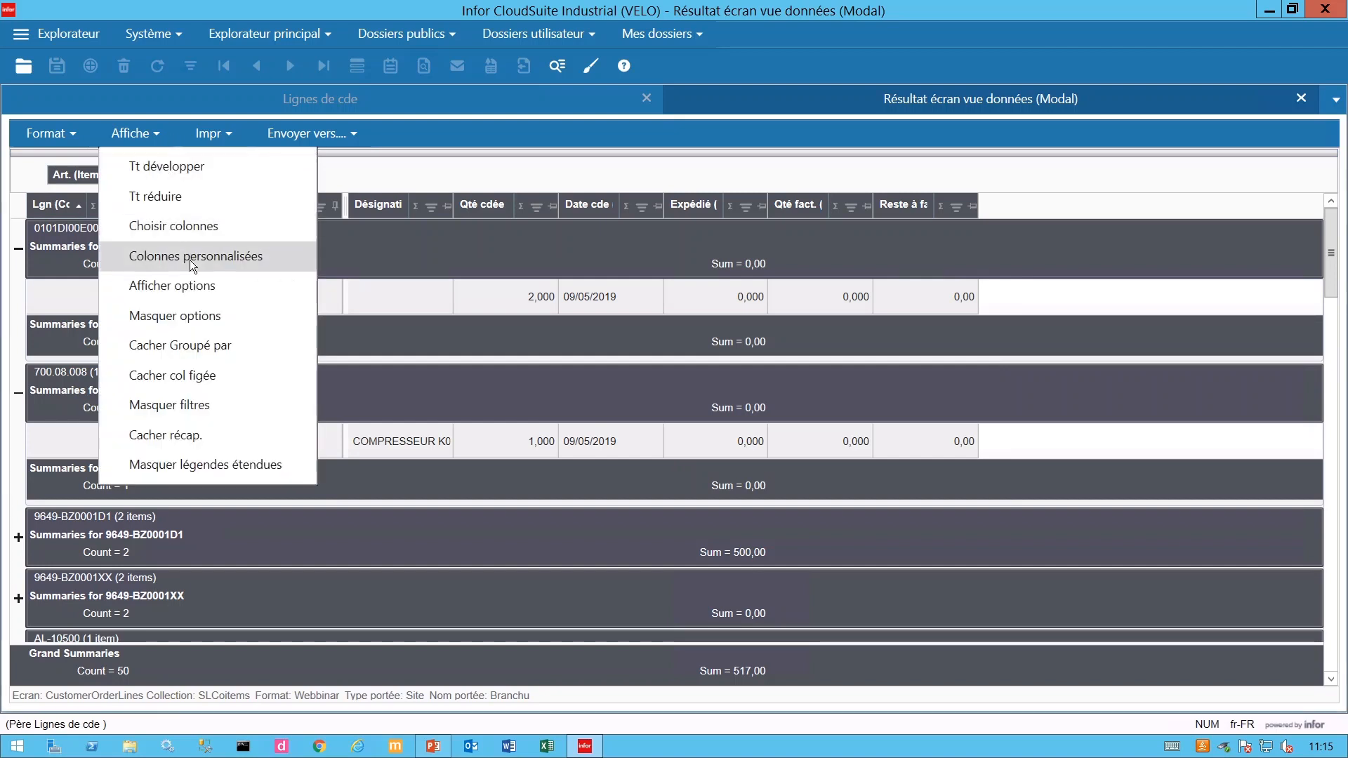
{"action": "left_click", "coordinate": [202, 316]}
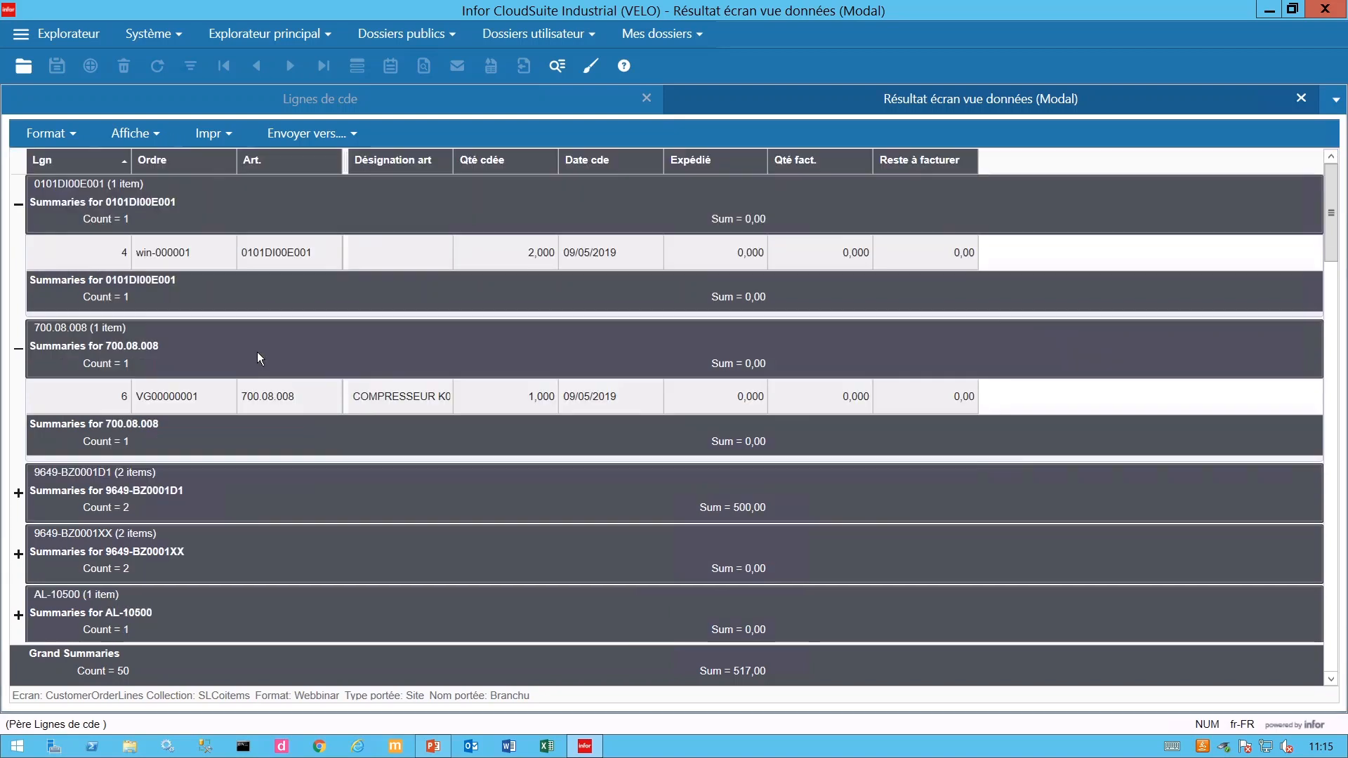
{"action": "left_click", "coordinate": [64, 127]}
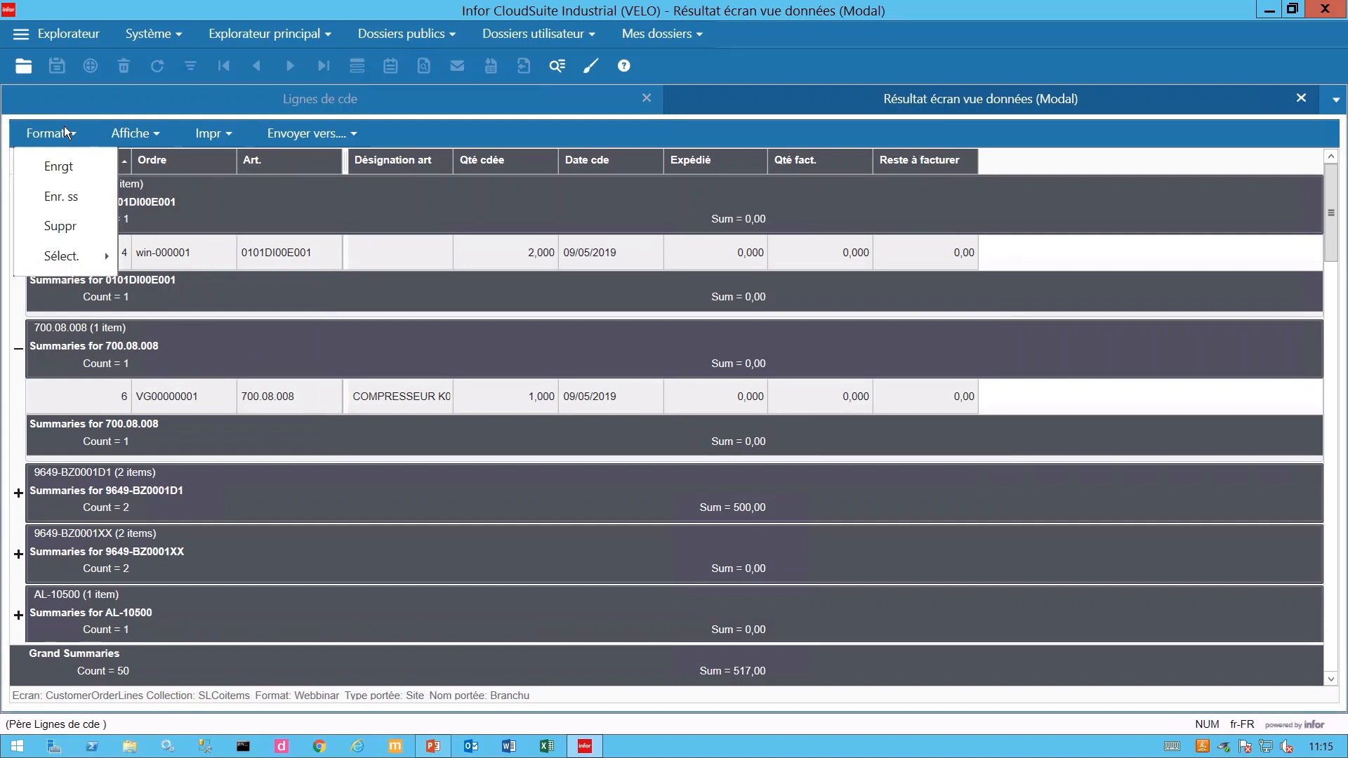
{"action": "mouse_move", "coordinate": [63, 255]}
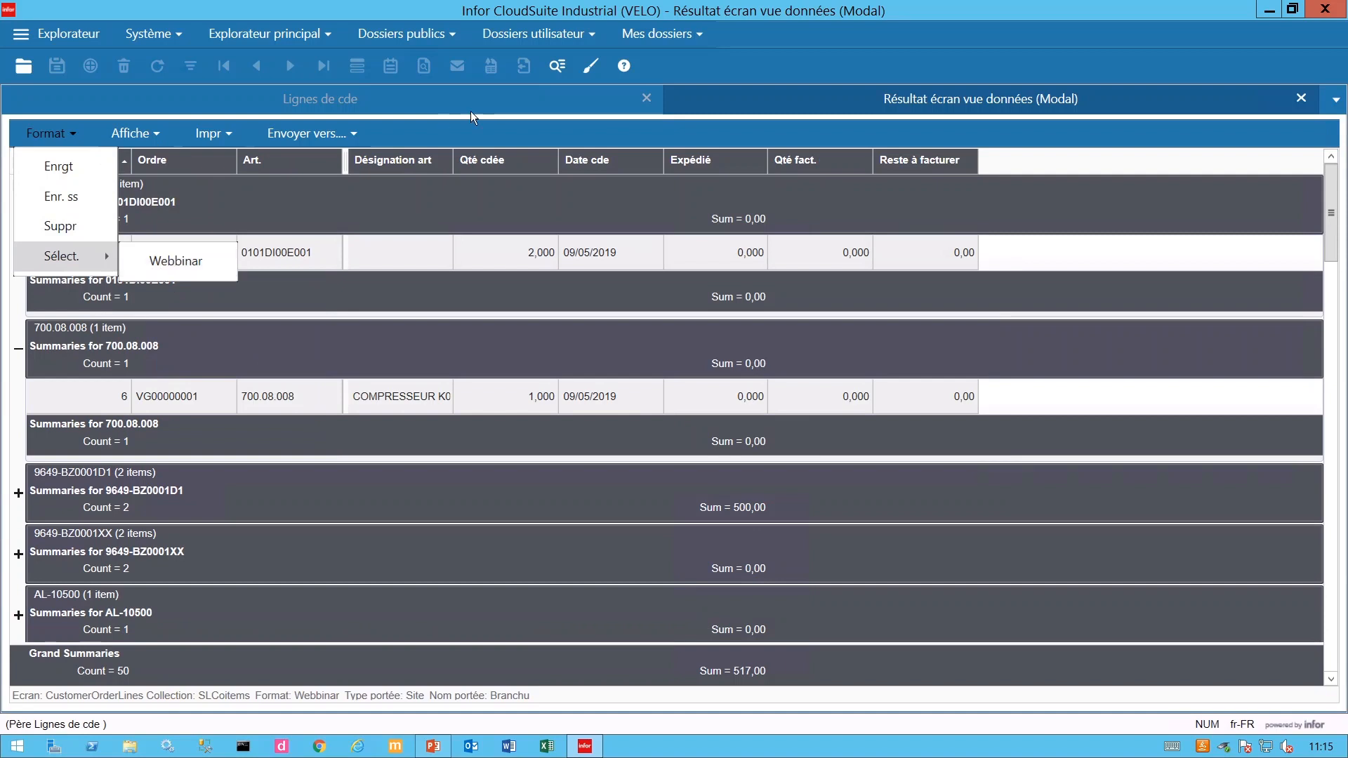
- Export the grouped order lines grid to Excel
{"action": "left_click", "coordinate": [447, 121]}
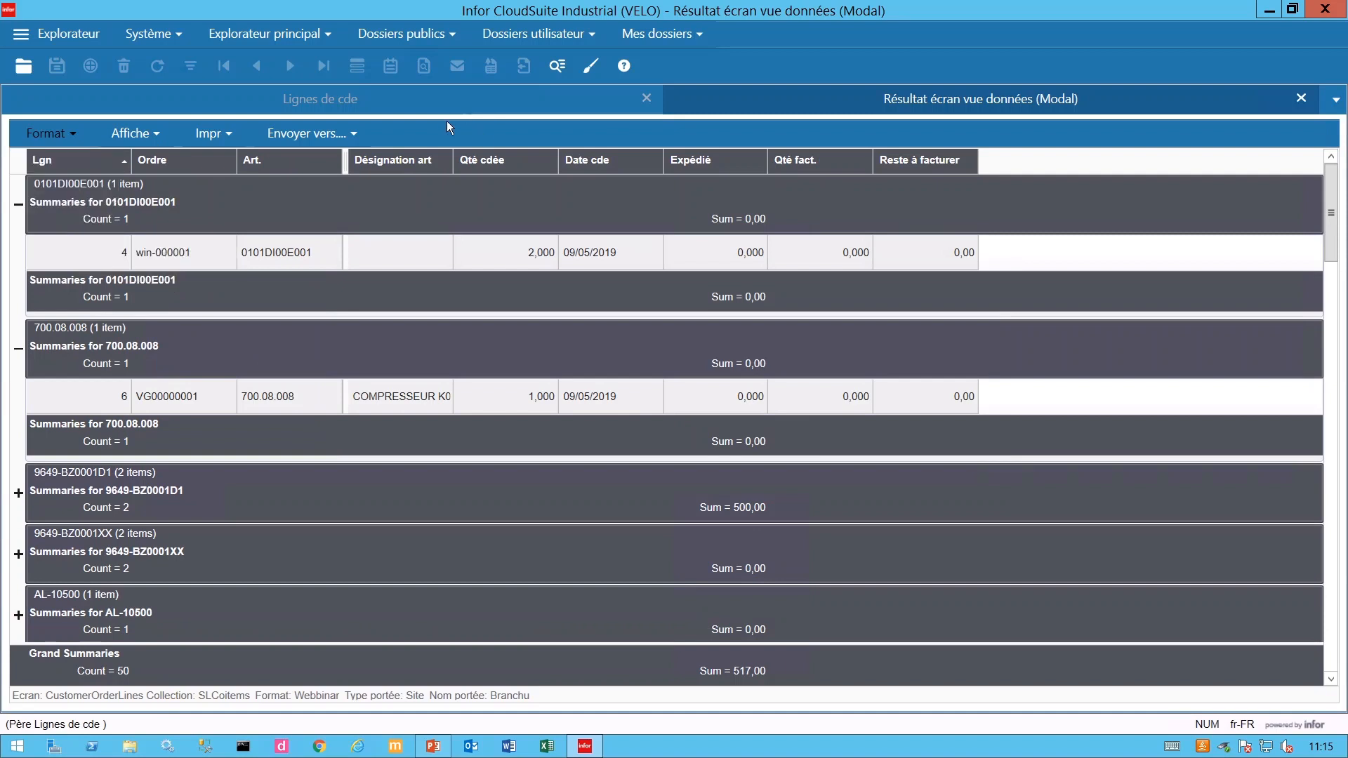
{"action": "left_click", "coordinate": [350, 133]}
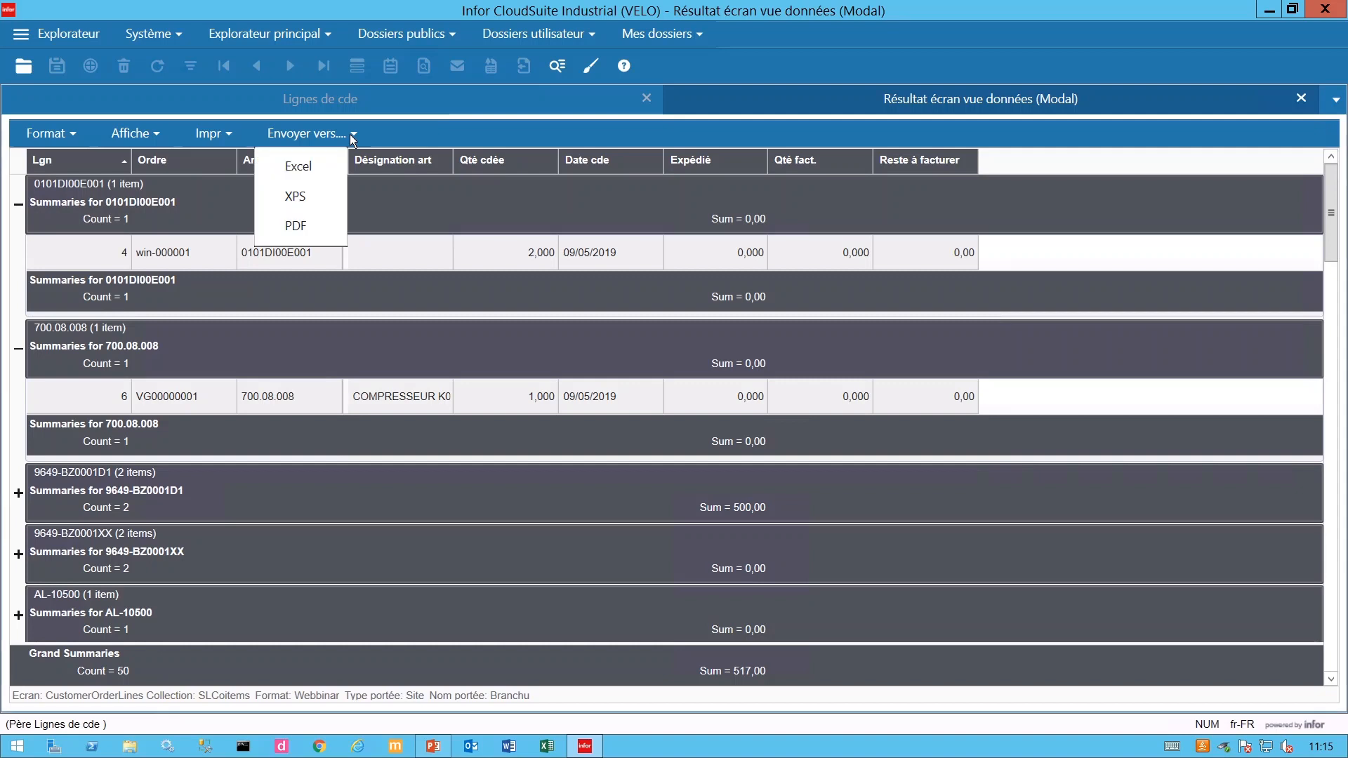
{"action": "left_click", "coordinate": [311, 169]}
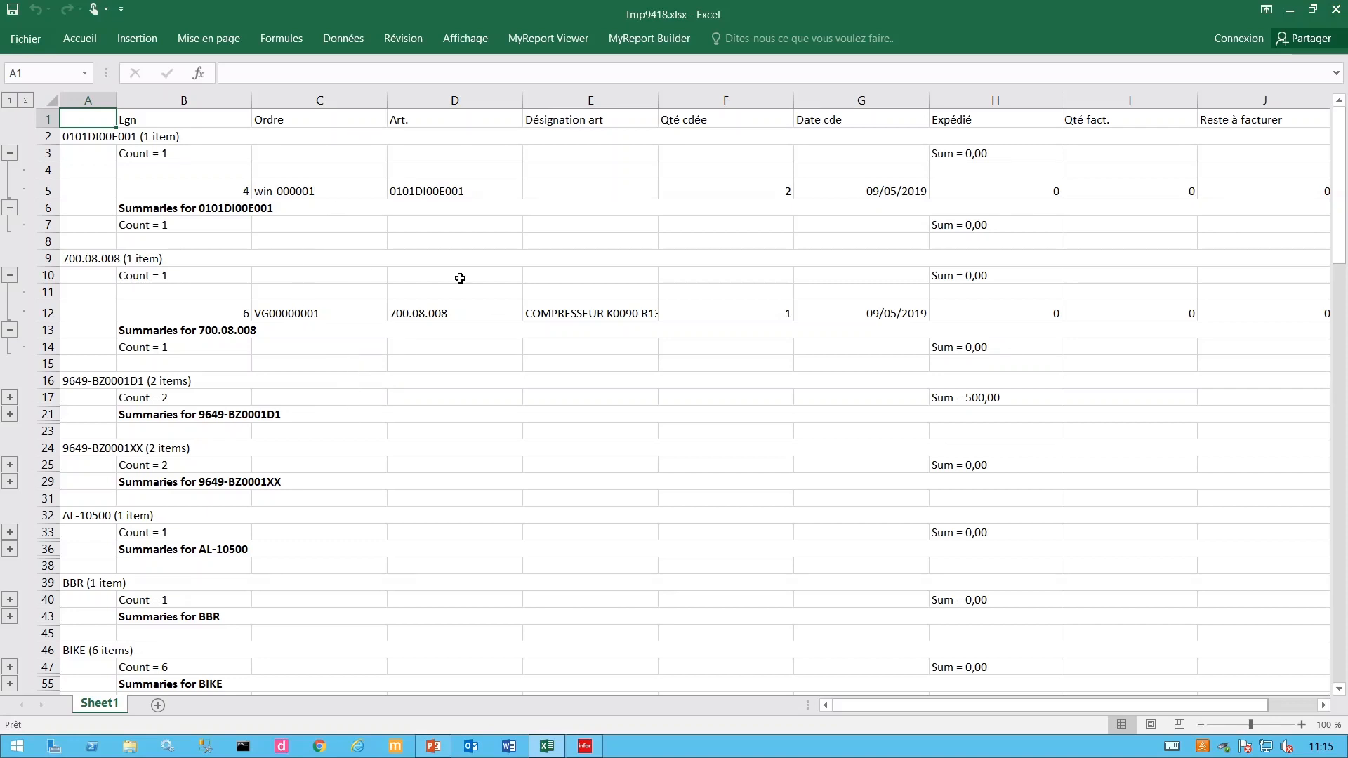
- In Excel, collapse the first item group and the 700.08.008 group (rows 3, 6, 10, 13), then minimize Excel
{"action": "left_click", "coordinate": [11, 154]}
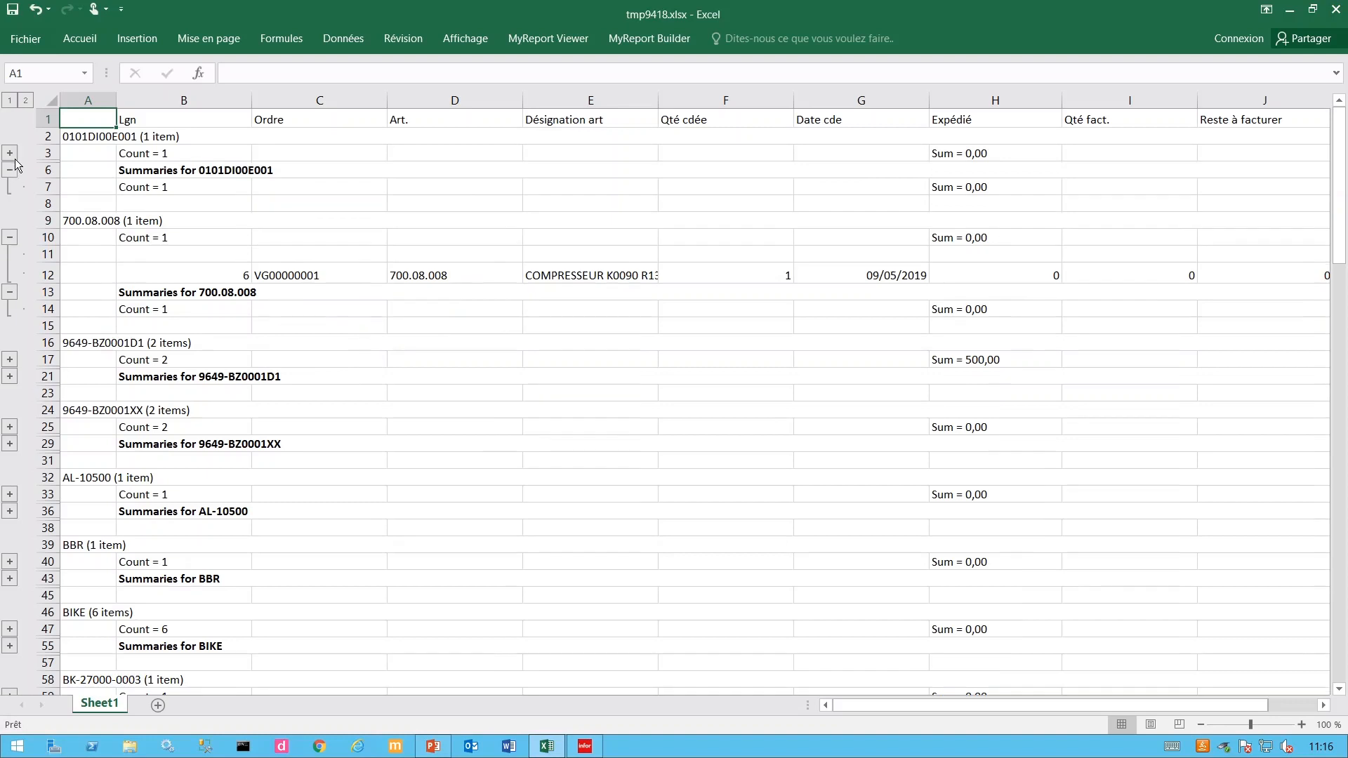
{"action": "left_click", "coordinate": [10, 171]}
{"action": "left_click", "coordinate": [10, 225]}
{"action": "left_click", "coordinate": [10, 238]}
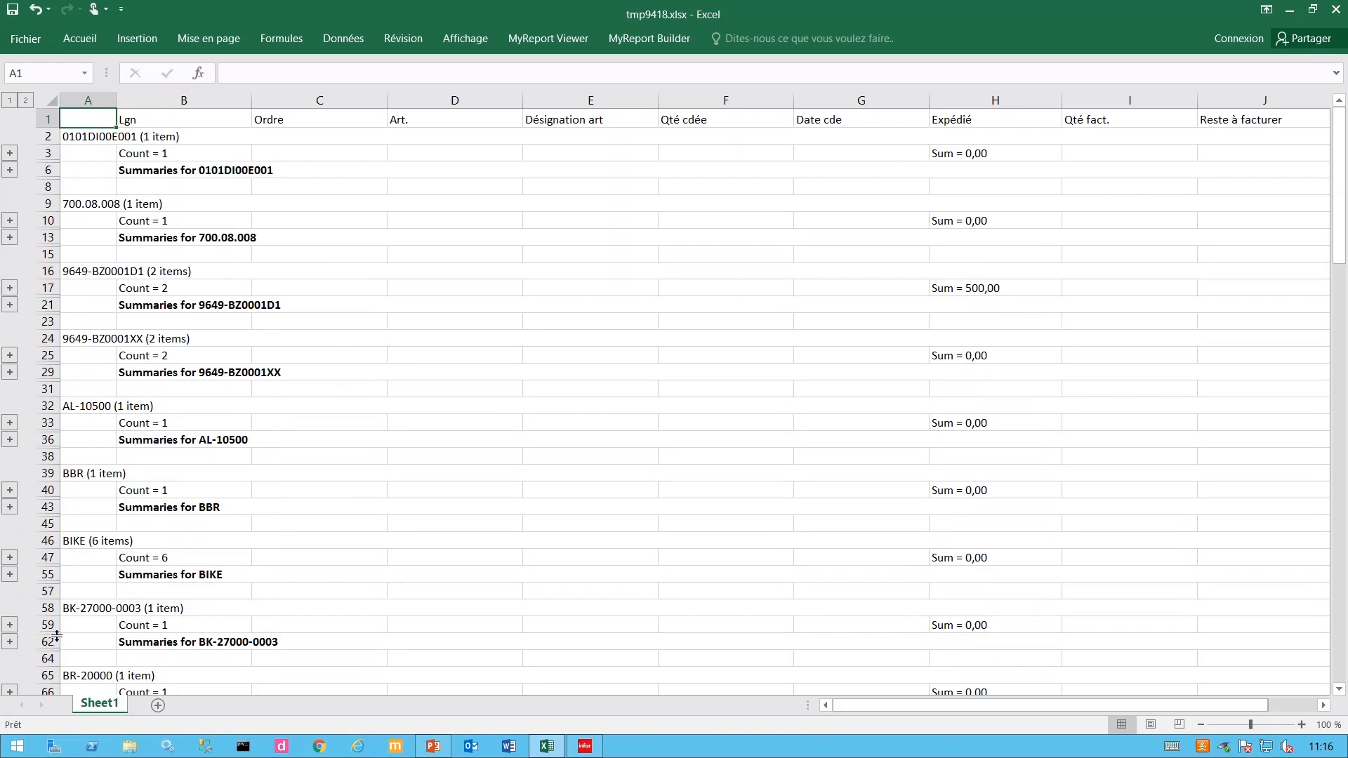
{"action": "scroll", "coordinate": [506, 482], "scroll_direction": "down", "scroll_amount": 6}
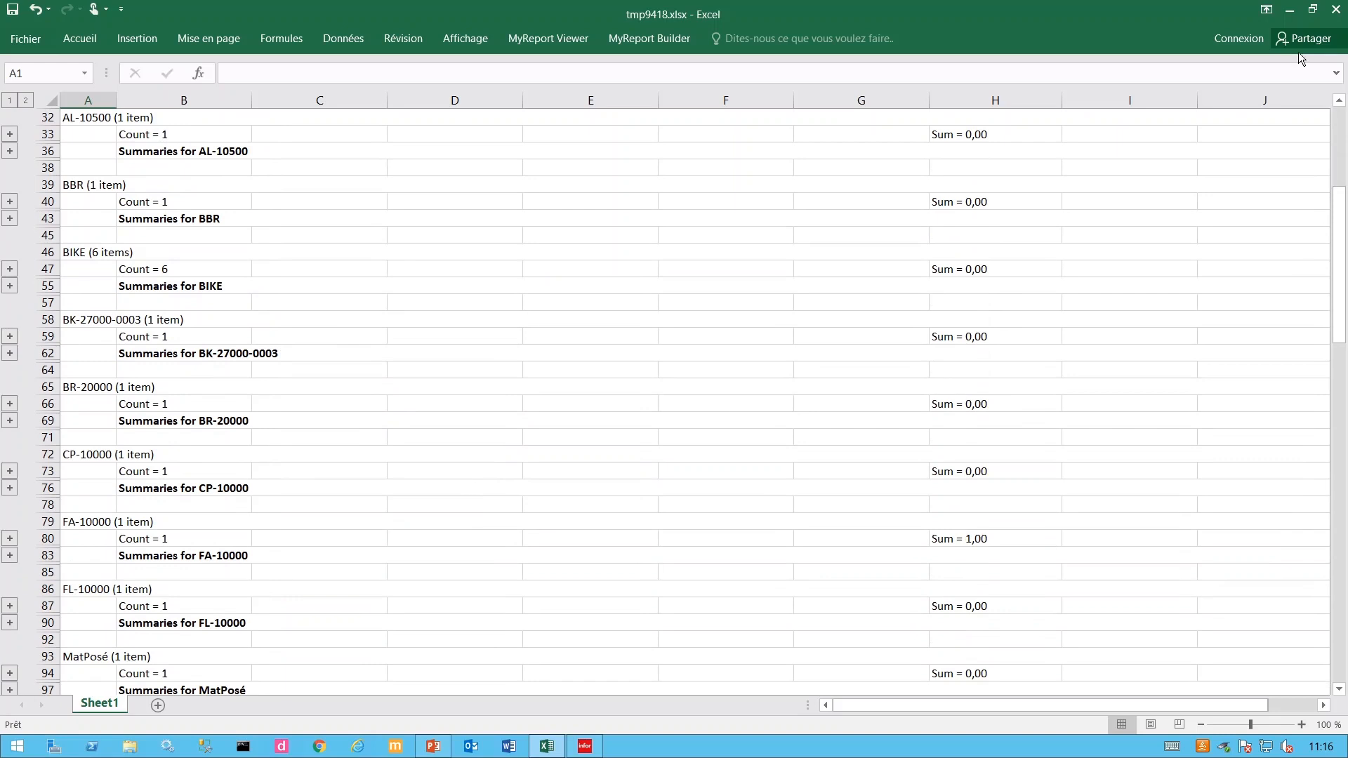
{"action": "left_click", "coordinate": [1291, 12]}
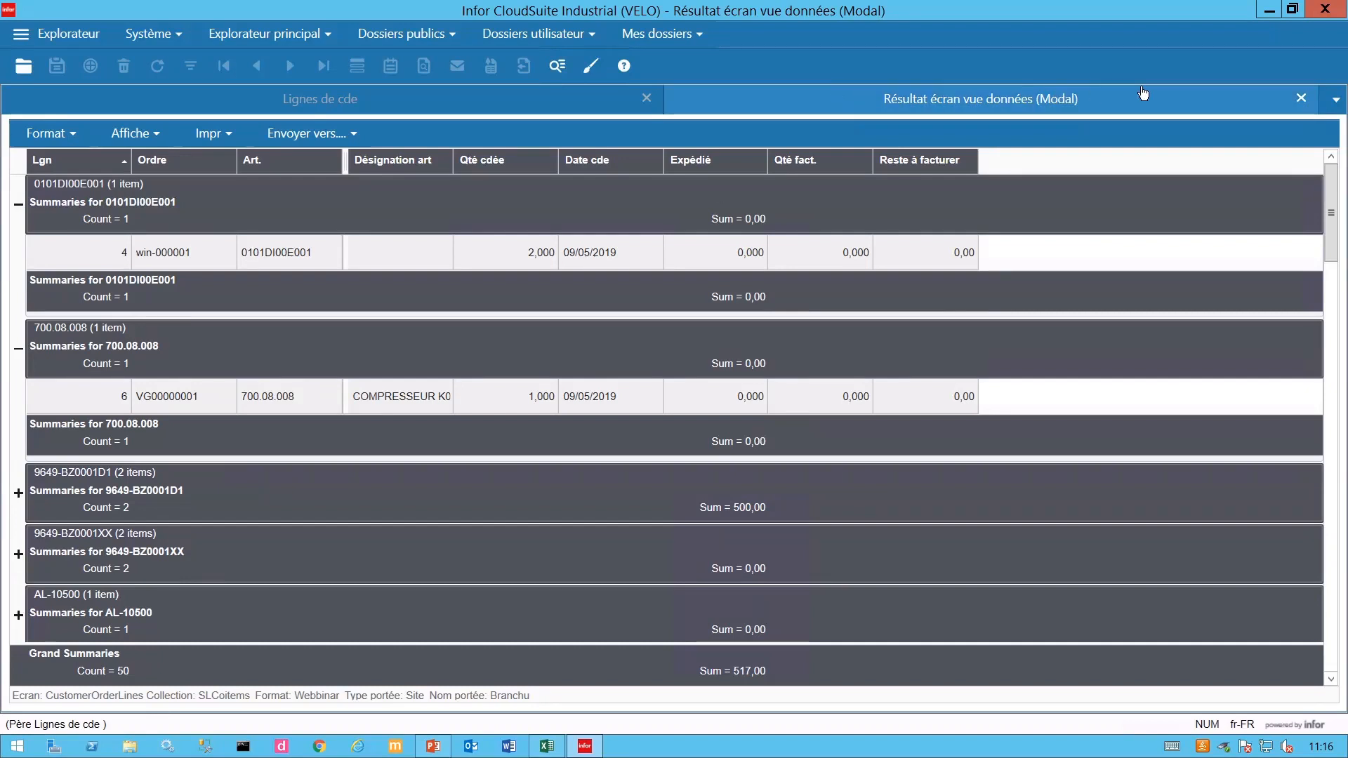
- Close the 'Résultat écran vue données (Modal)' tab to get back to Lignes de cde
{"action": "left_click", "coordinate": [1301, 98]}
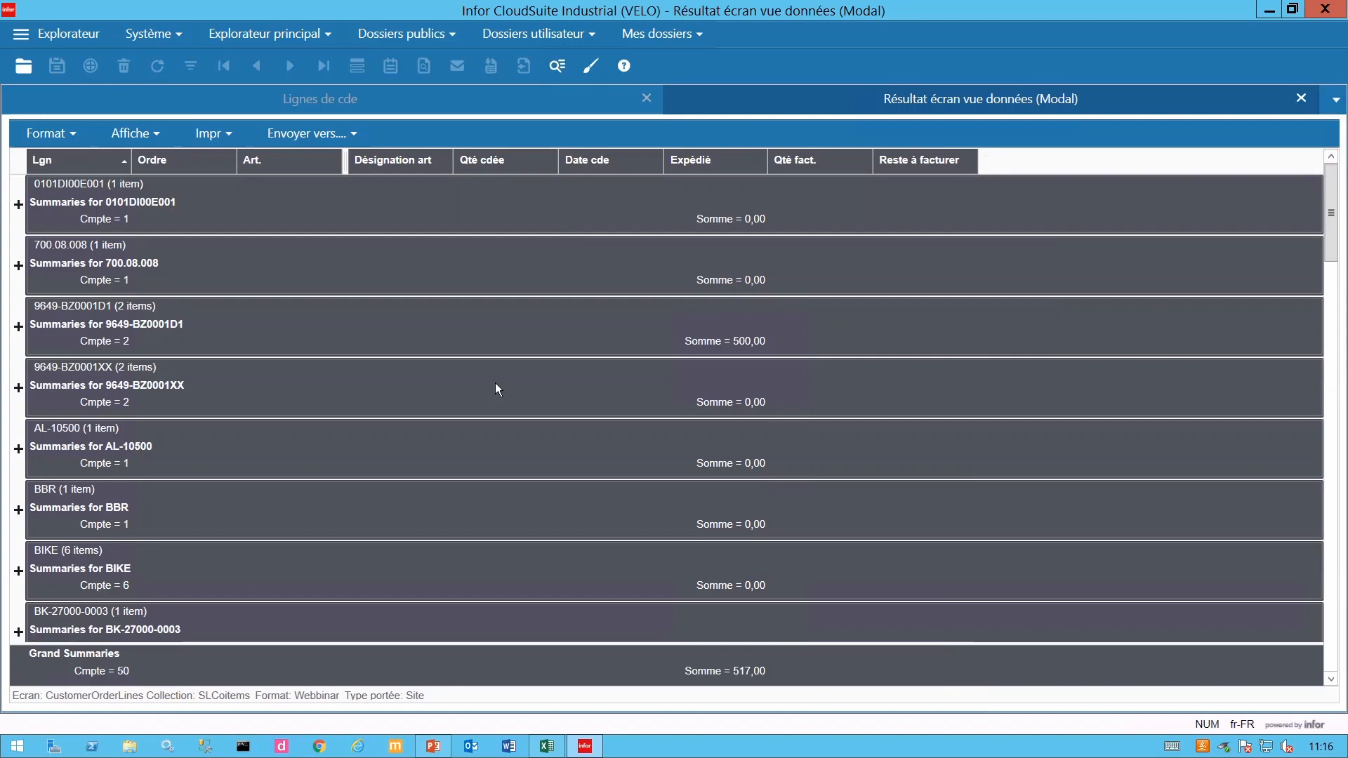
{"action": "left_click", "coordinate": [1303, 97]}
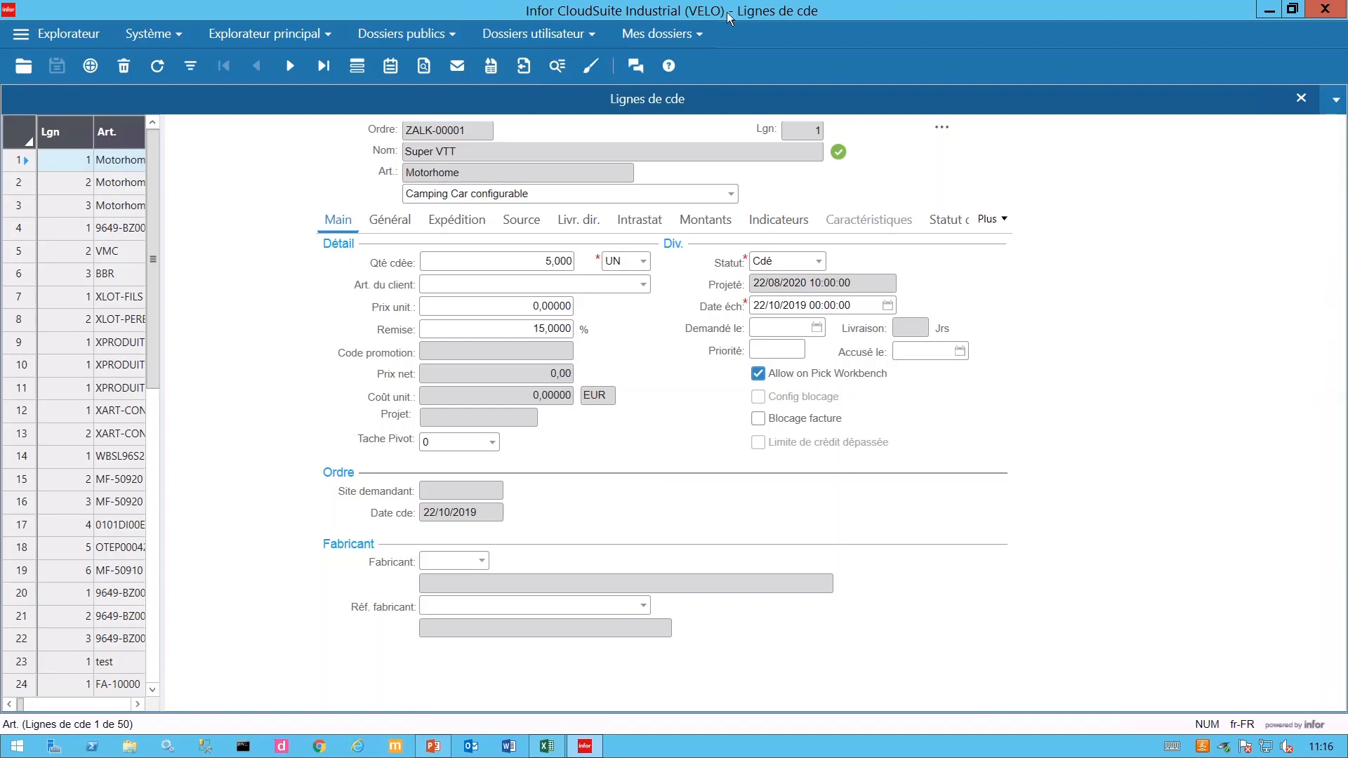
- Open 2 - Vue de données from Mes dossiers and run the query listing all data views
{"action": "left_click", "coordinate": [700, 38]}
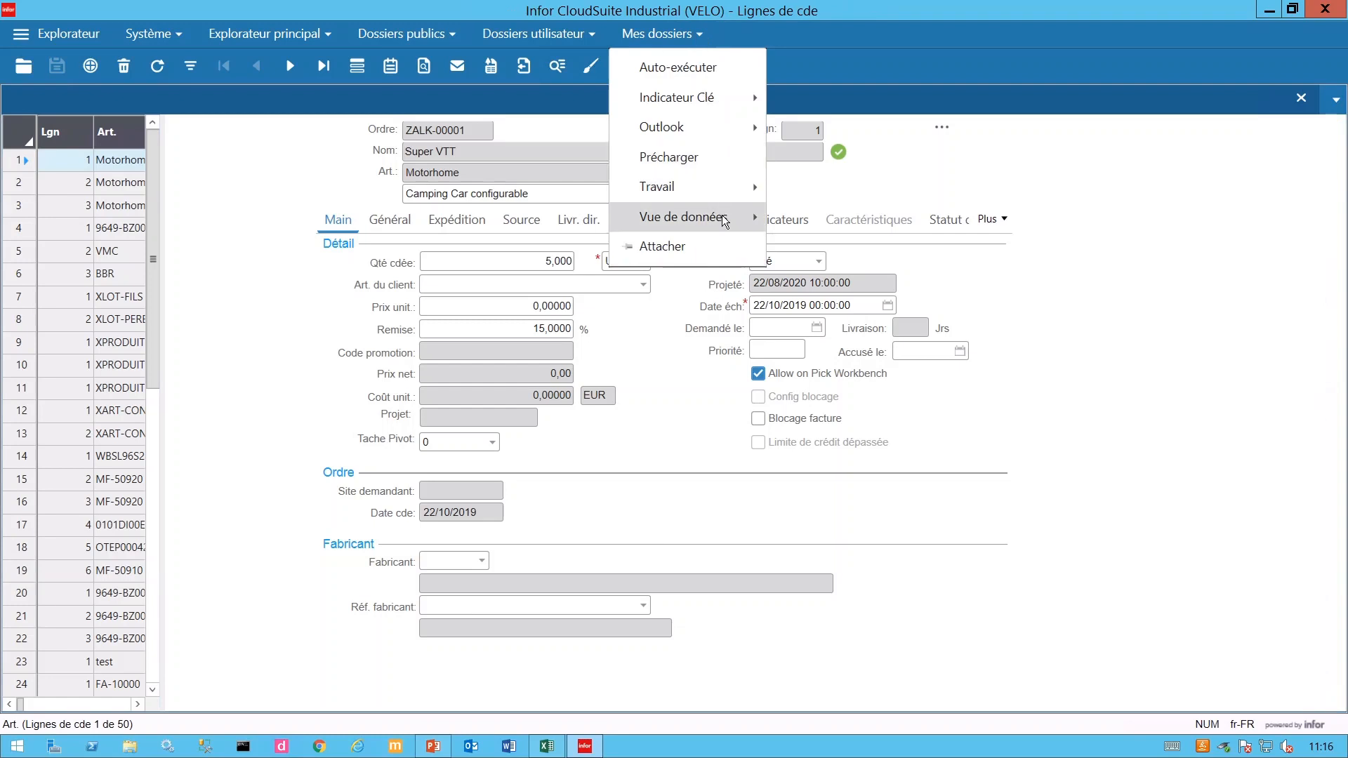
{"action": "mouse_move", "coordinate": [725, 222]}
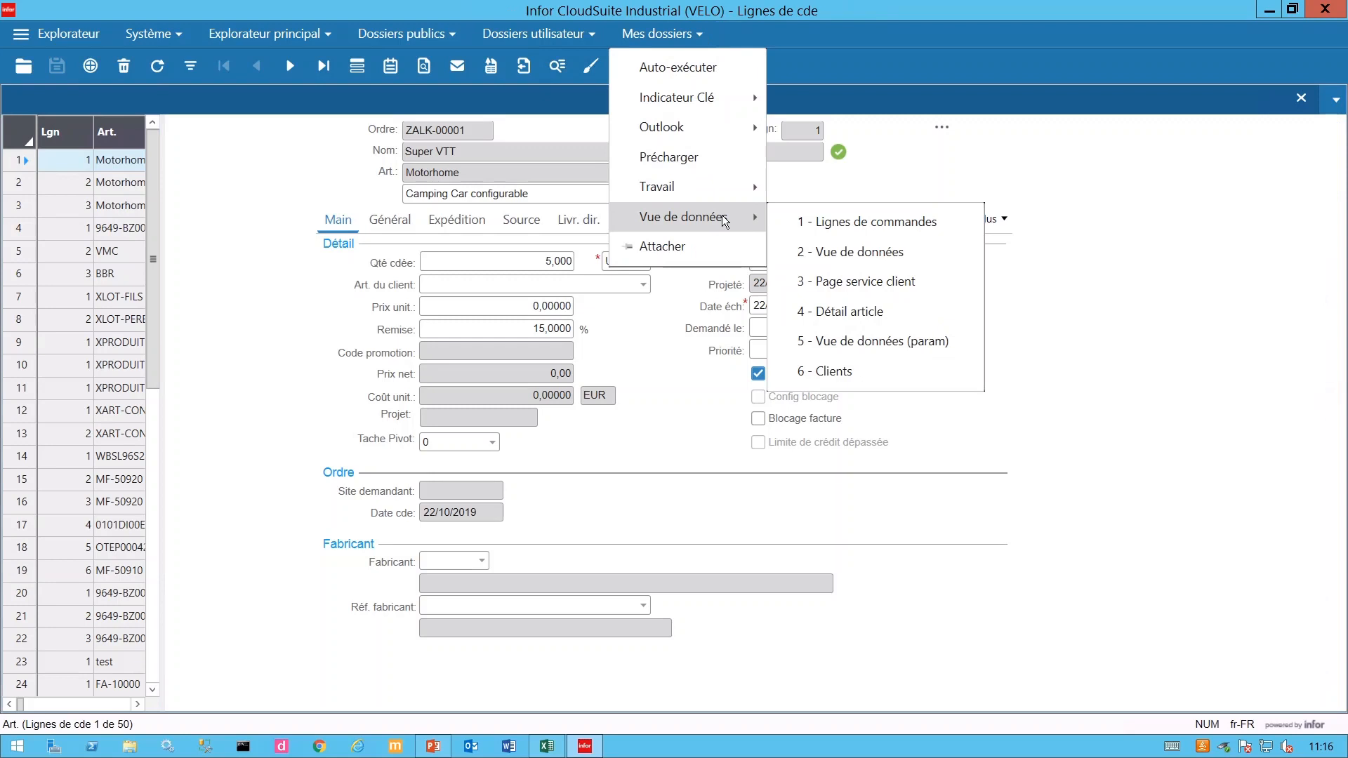
{"action": "left_click", "coordinate": [839, 254]}
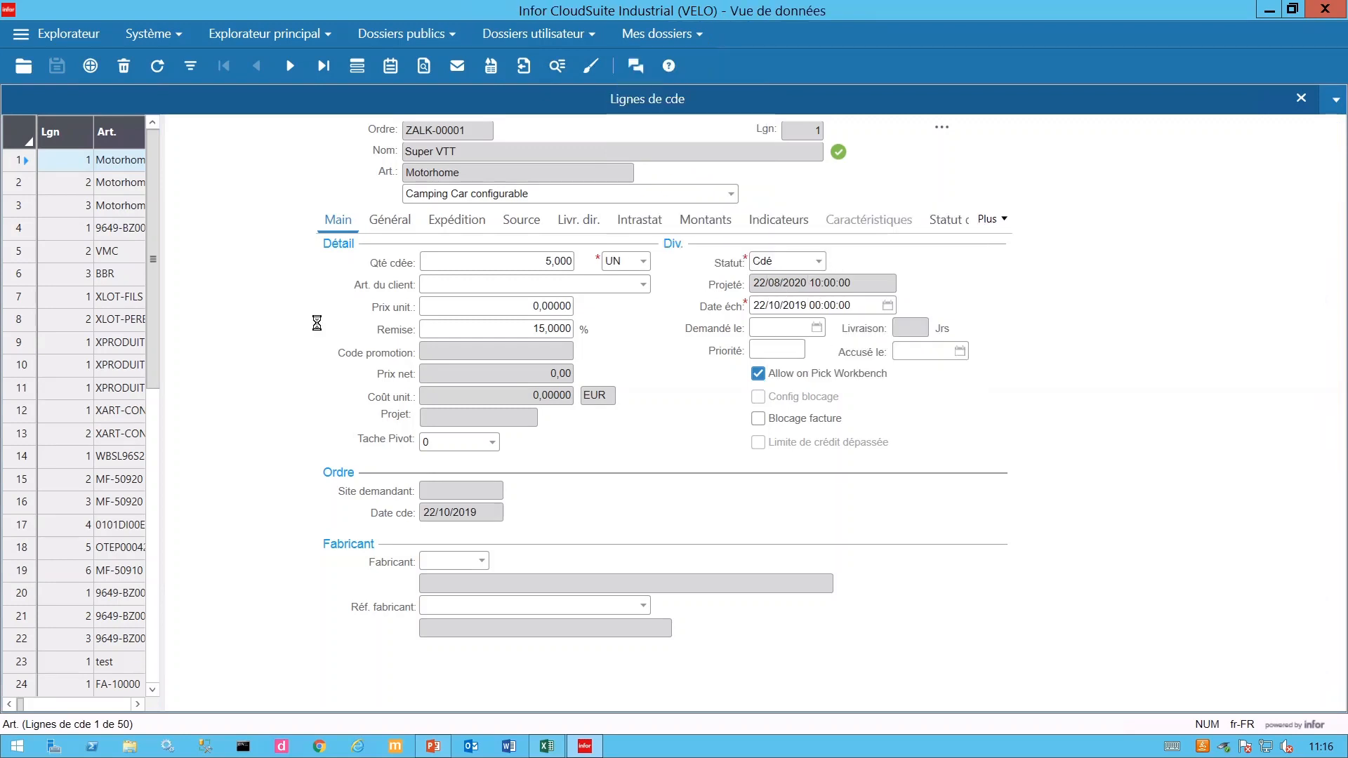
{"action": "left_click", "coordinate": [190, 65]}
- Load all remaining rows of the data views list
{"action": "left_click", "coordinate": [355, 76]}
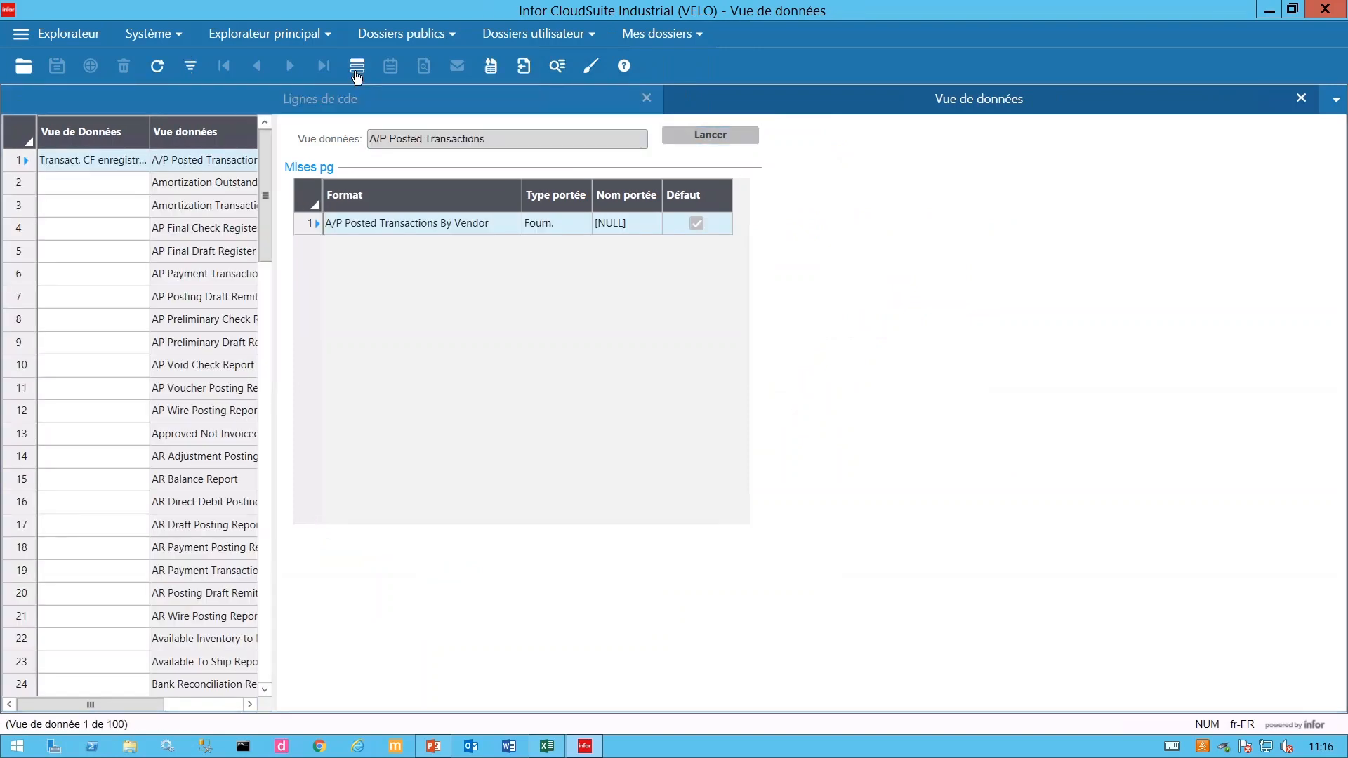
{"action": "left_click", "coordinate": [357, 74]}
{"action": "left_click", "coordinate": [357, 74]}
{"action": "left_click", "coordinate": [357, 73]}
{"action": "left_click", "coordinate": [357, 73]}
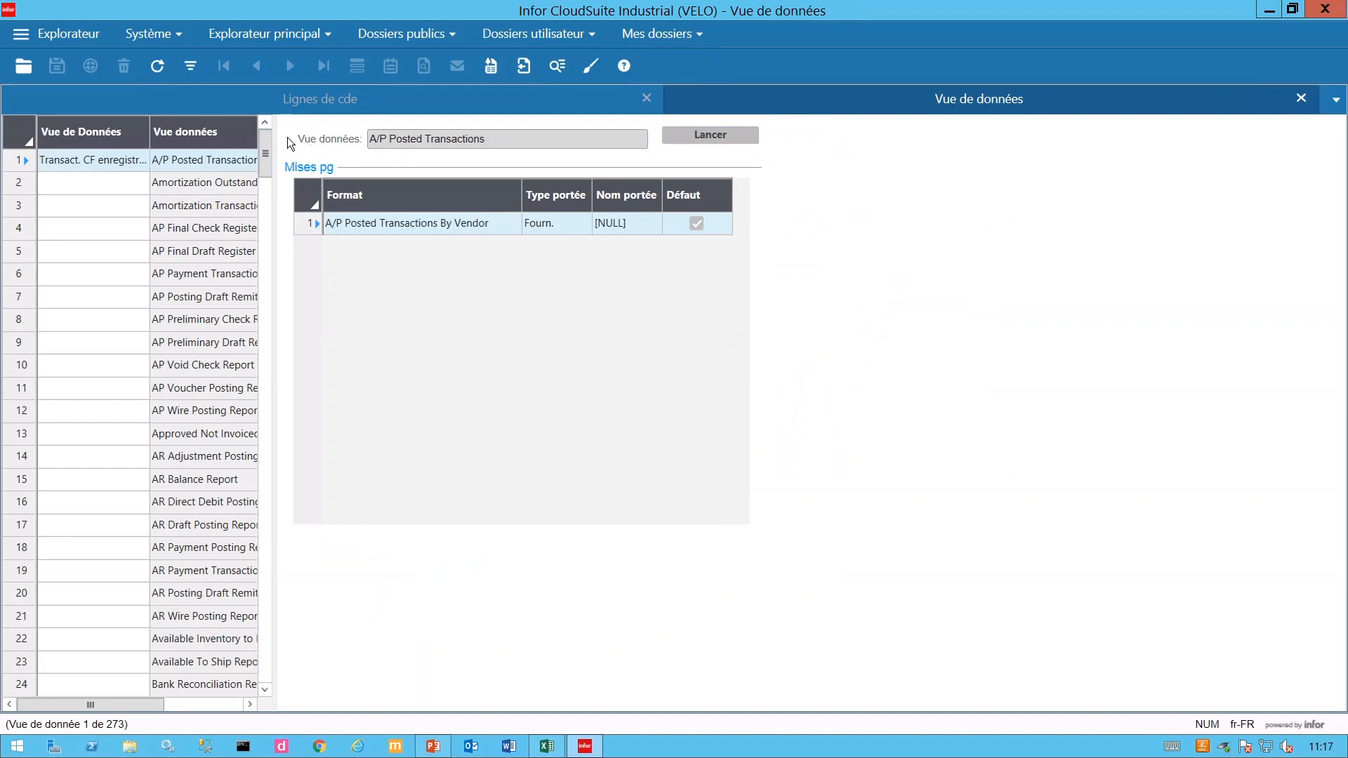
- Filter the data views on *Order* and run the Customer Orders view with Lancer
{"action": "left_click", "coordinate": [190, 66]}
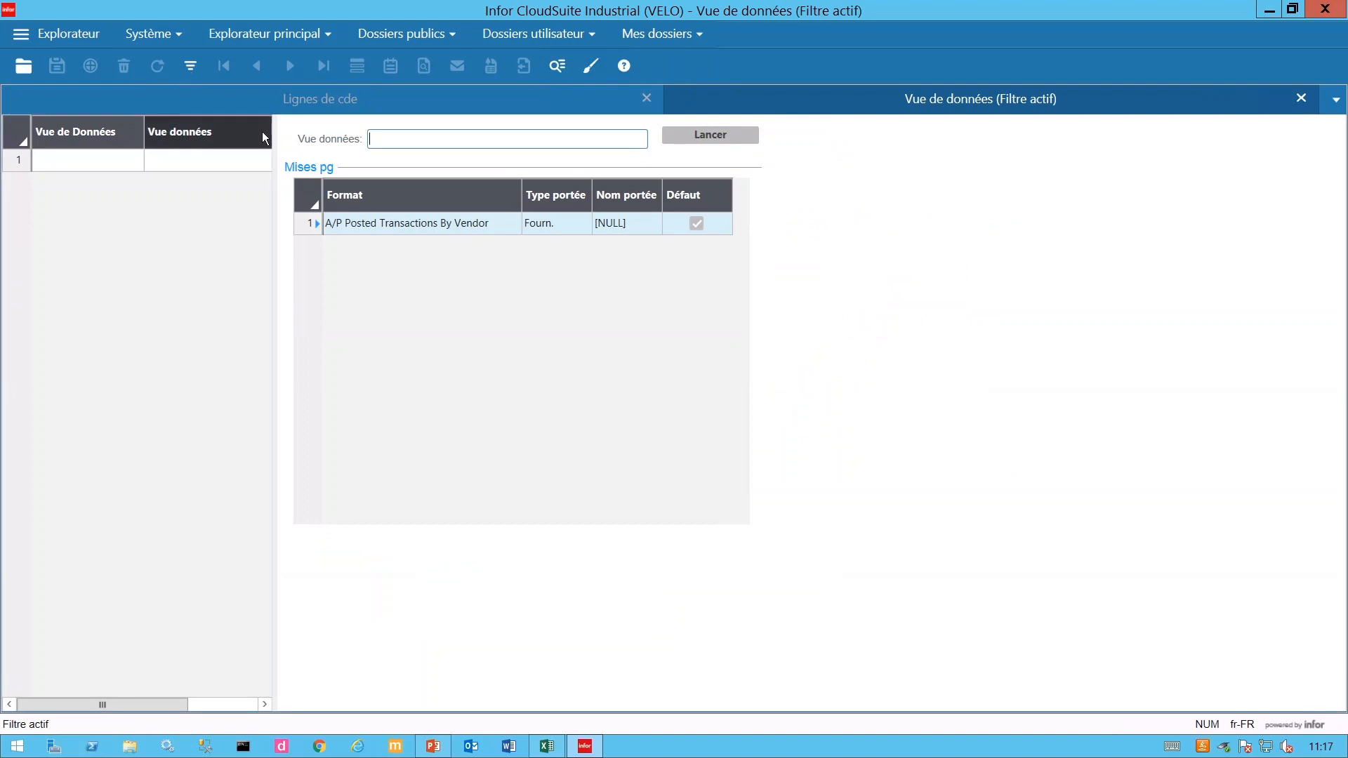
{"action": "type", "text": "*O"}
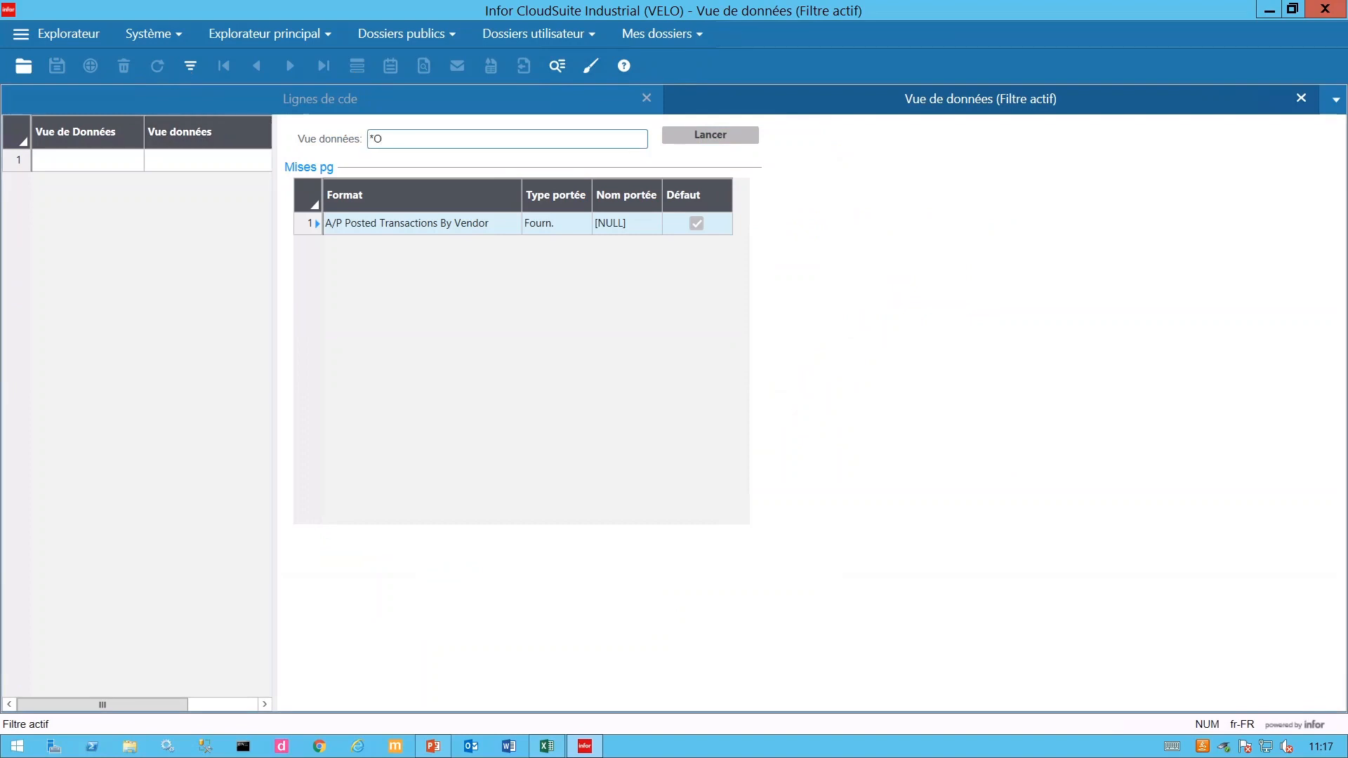
{"action": "type", "text": "rder*"}
{"action": "left_click", "coordinate": [191, 66]}
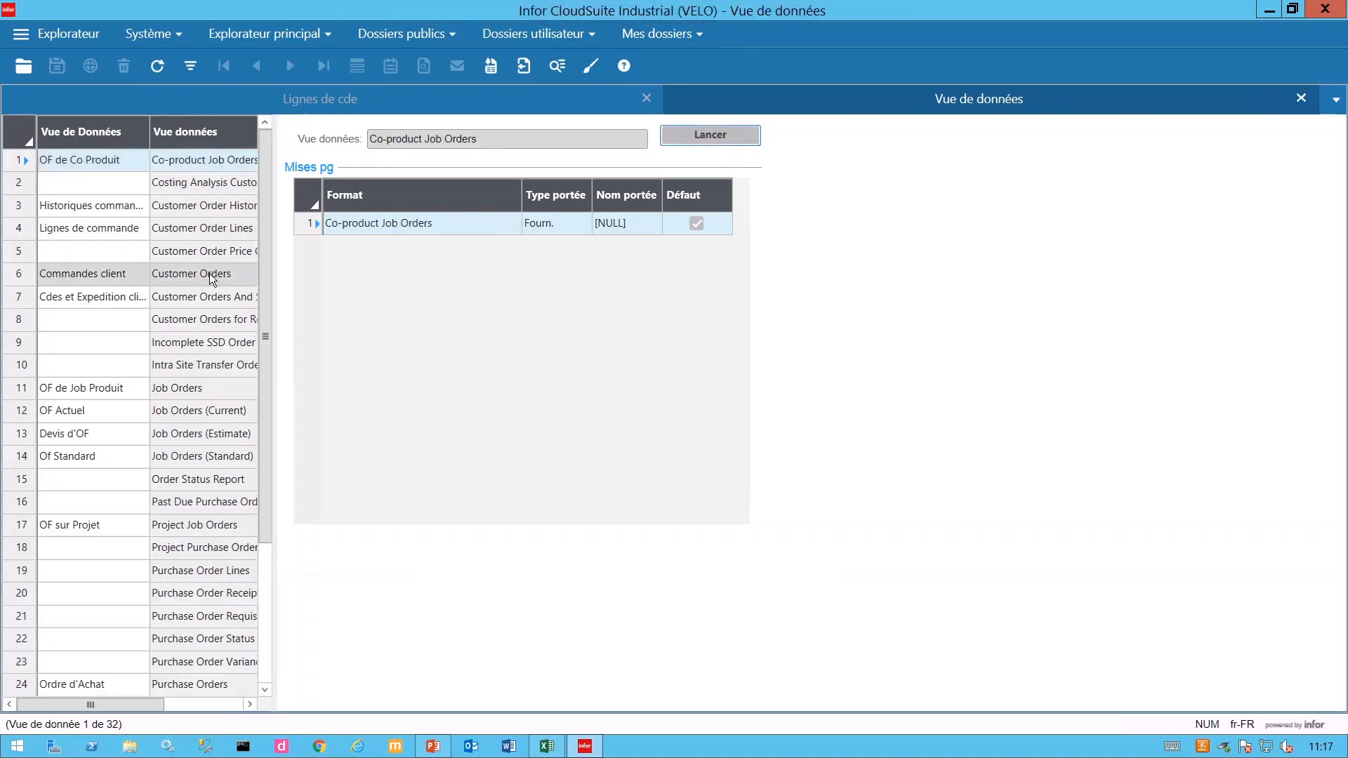
{"action": "left_click", "coordinate": [48, 276]}
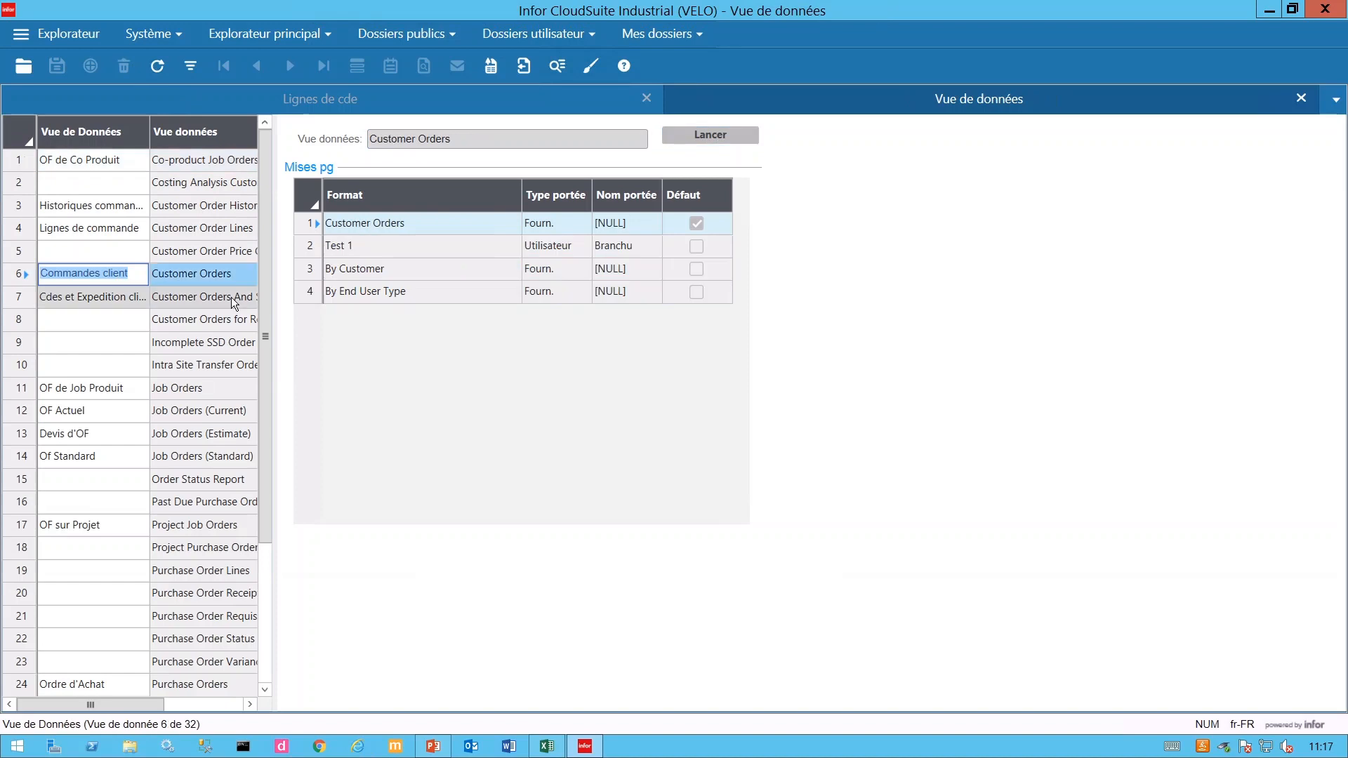
{"action": "left_click", "coordinate": [714, 137]}
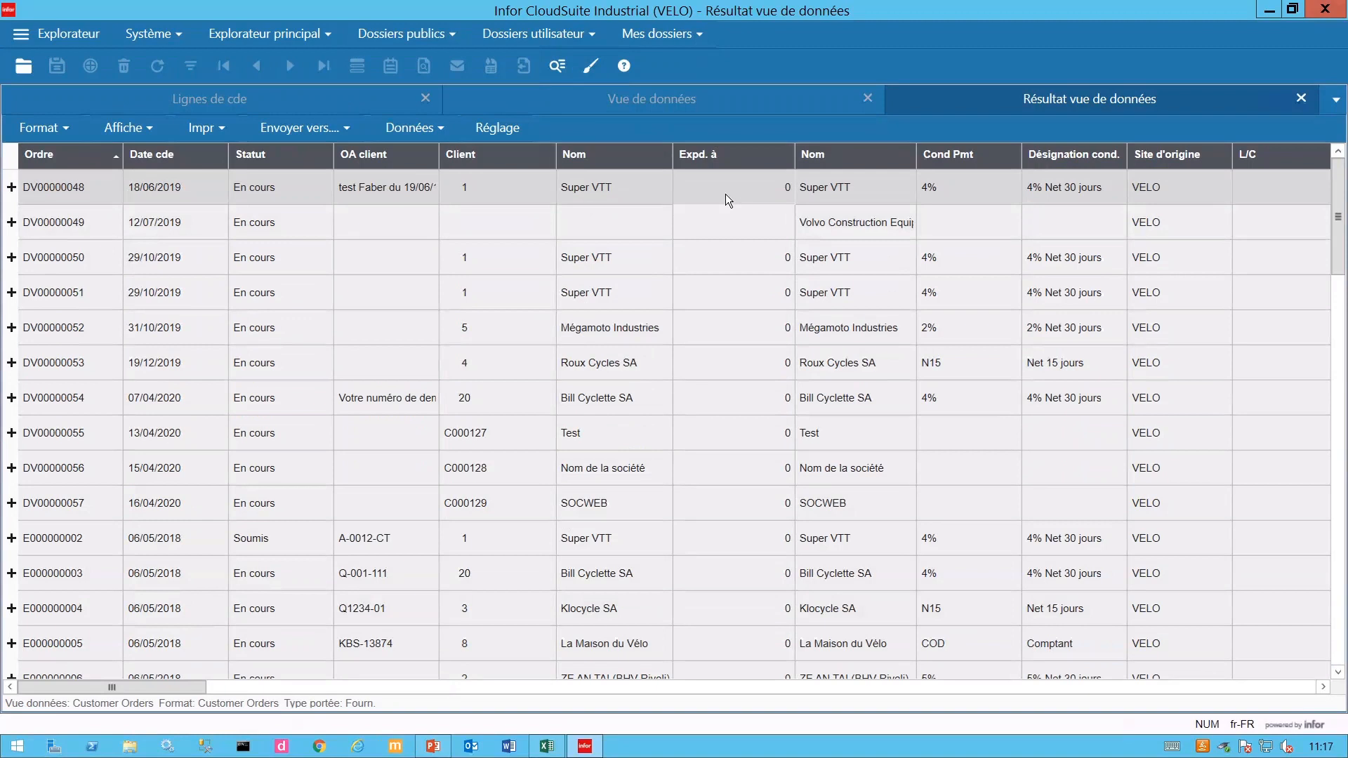
- Expand order DV00000048 to inspect its lines, including line 20, then collapse it again
{"action": "left_click", "coordinate": [64, 186]}
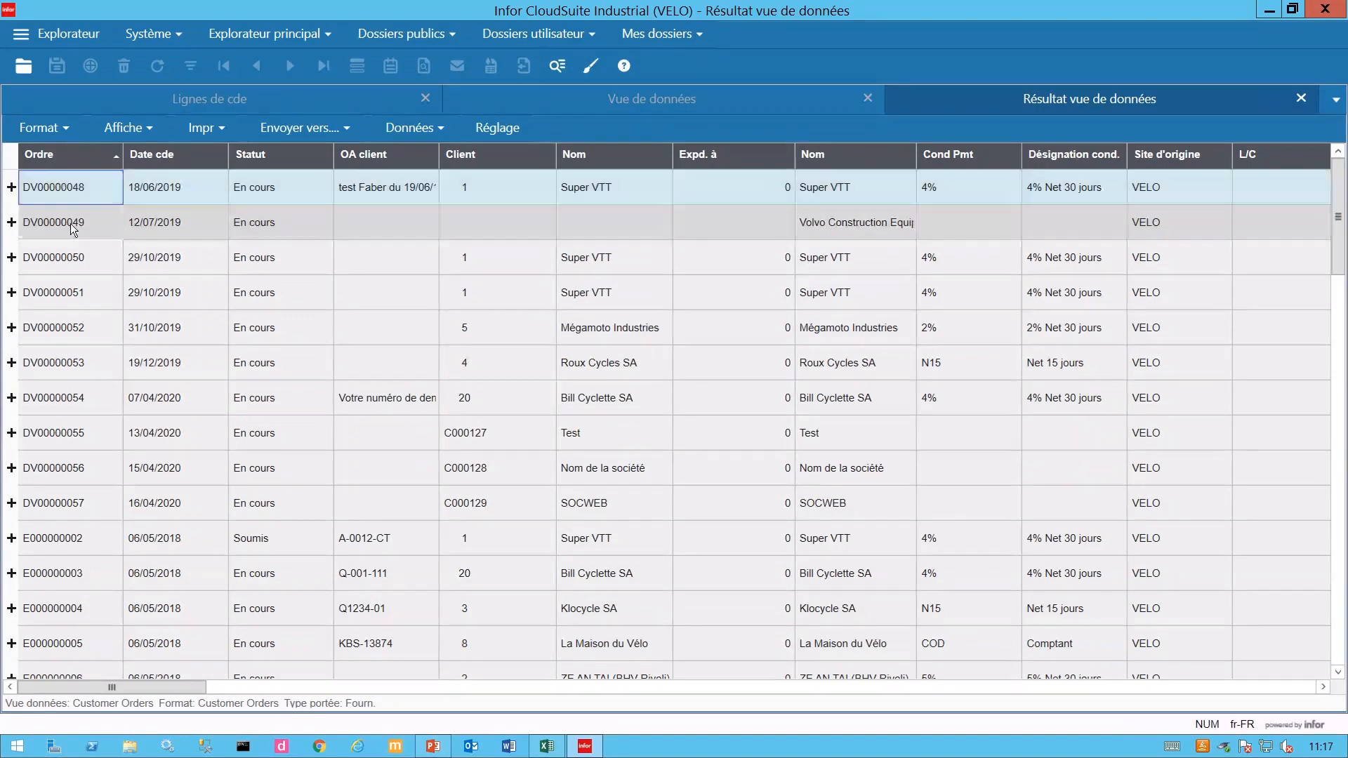
{"action": "key", "text": "Down"}
{"action": "key", "text": "Down"}
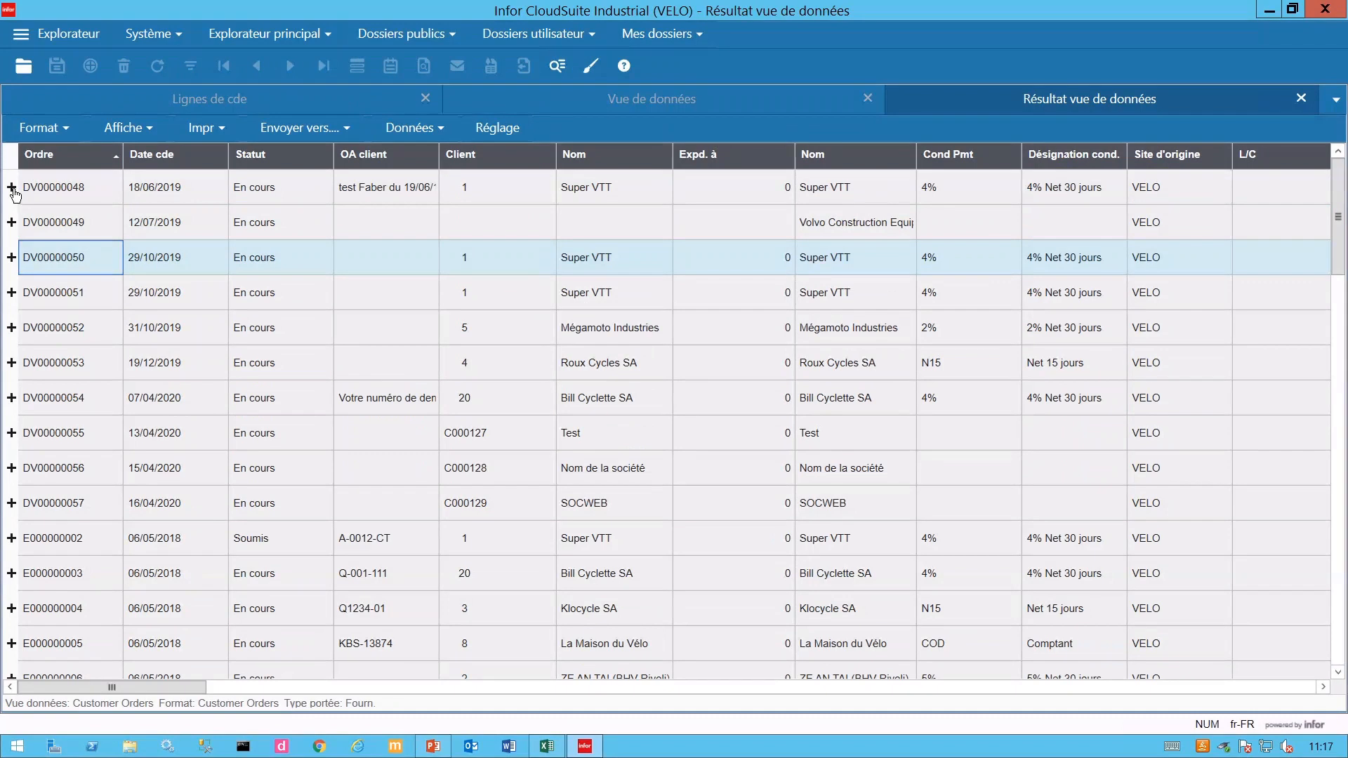
{"action": "left_click", "coordinate": [12, 187]}
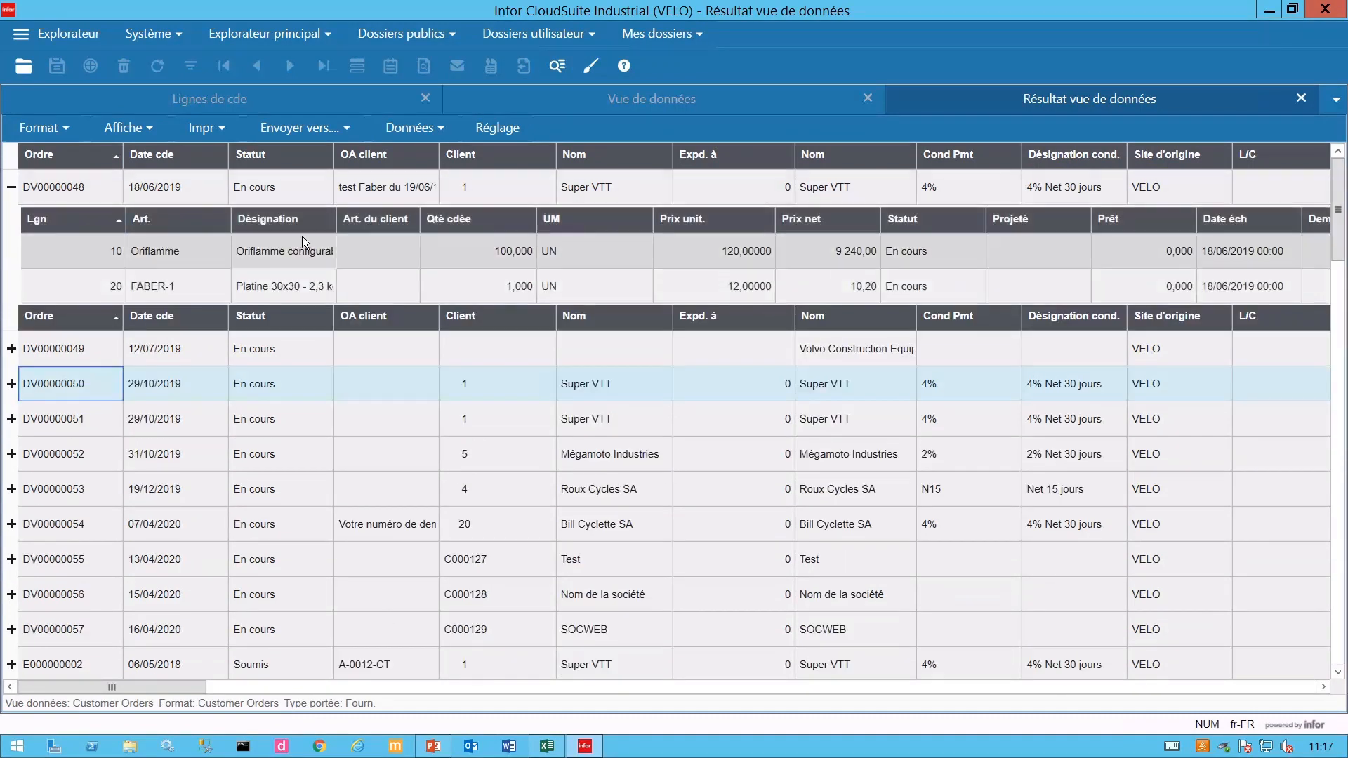
{"action": "left_click", "coordinate": [511, 282]}
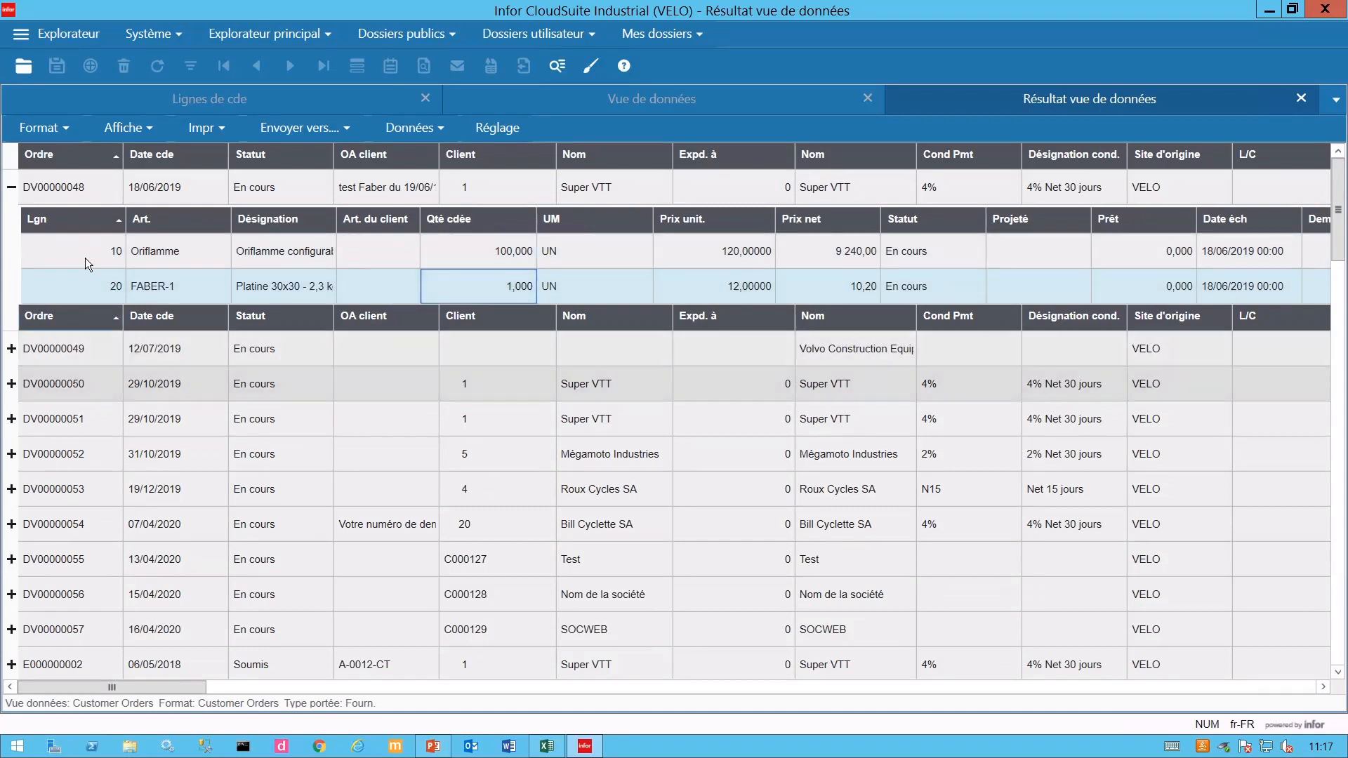
{"action": "left_click", "coordinate": [12, 187]}
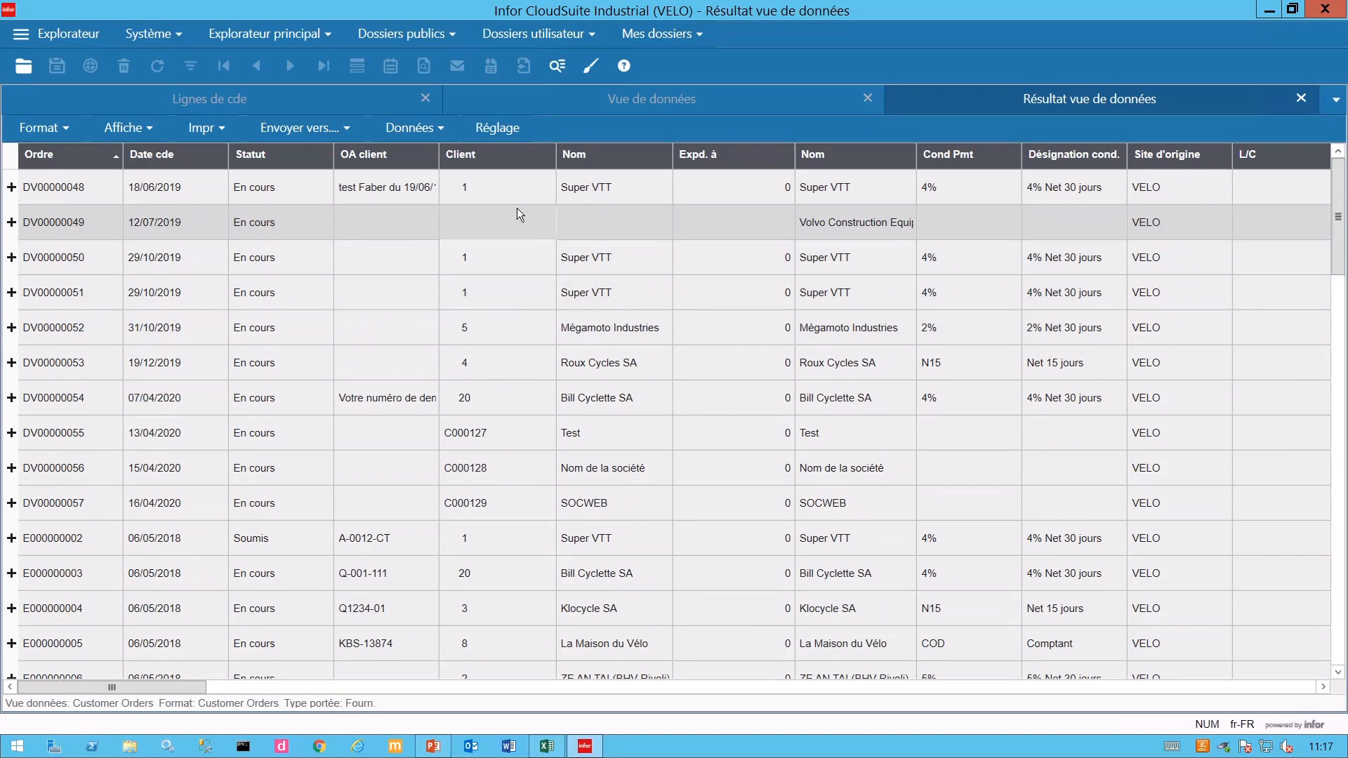
- Show the grouping bar, group orders by Client (CustNum), and expand client 1's 37 orders
{"action": "left_click", "coordinate": [145, 129]}
{"action": "left_click", "coordinate": [169, 281]}
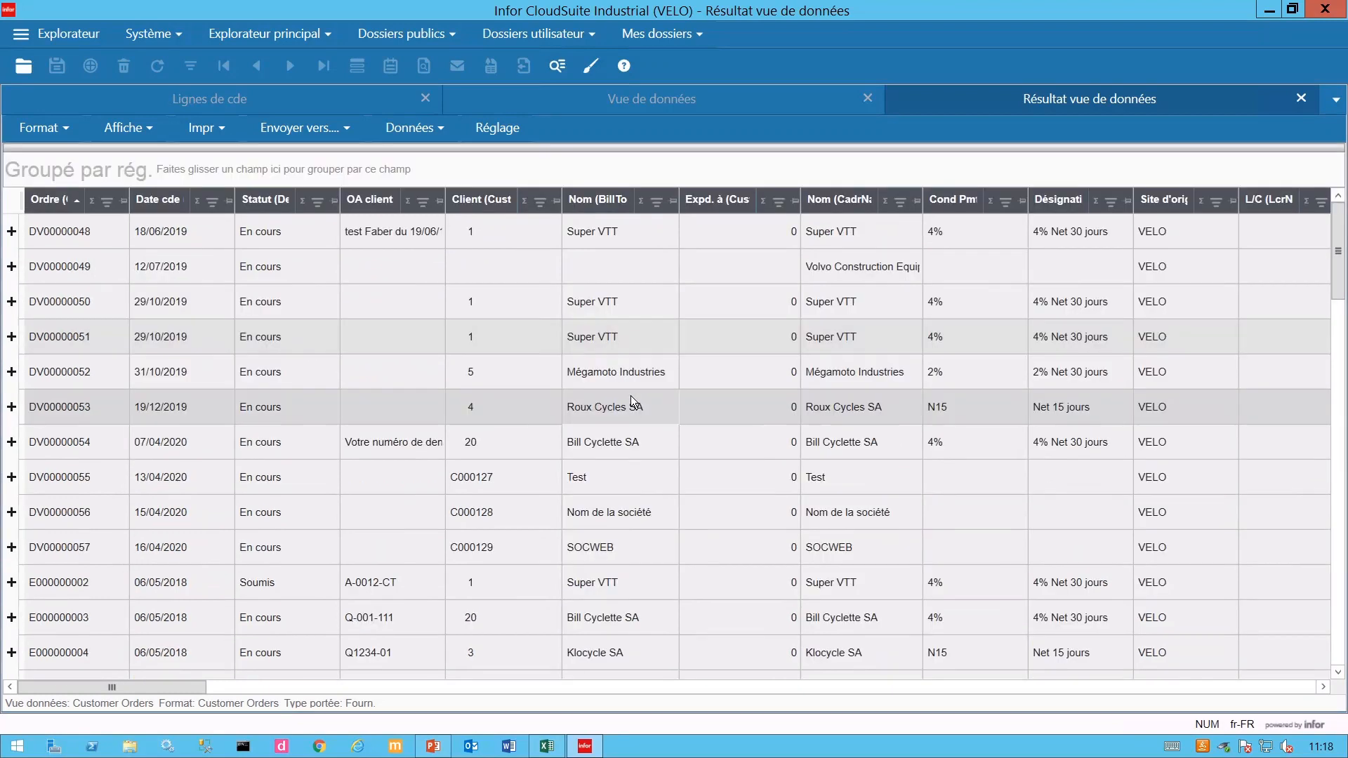
{"action": "left_click_drag", "start_coordinate": [475, 208], "coordinate": [401, 164]}
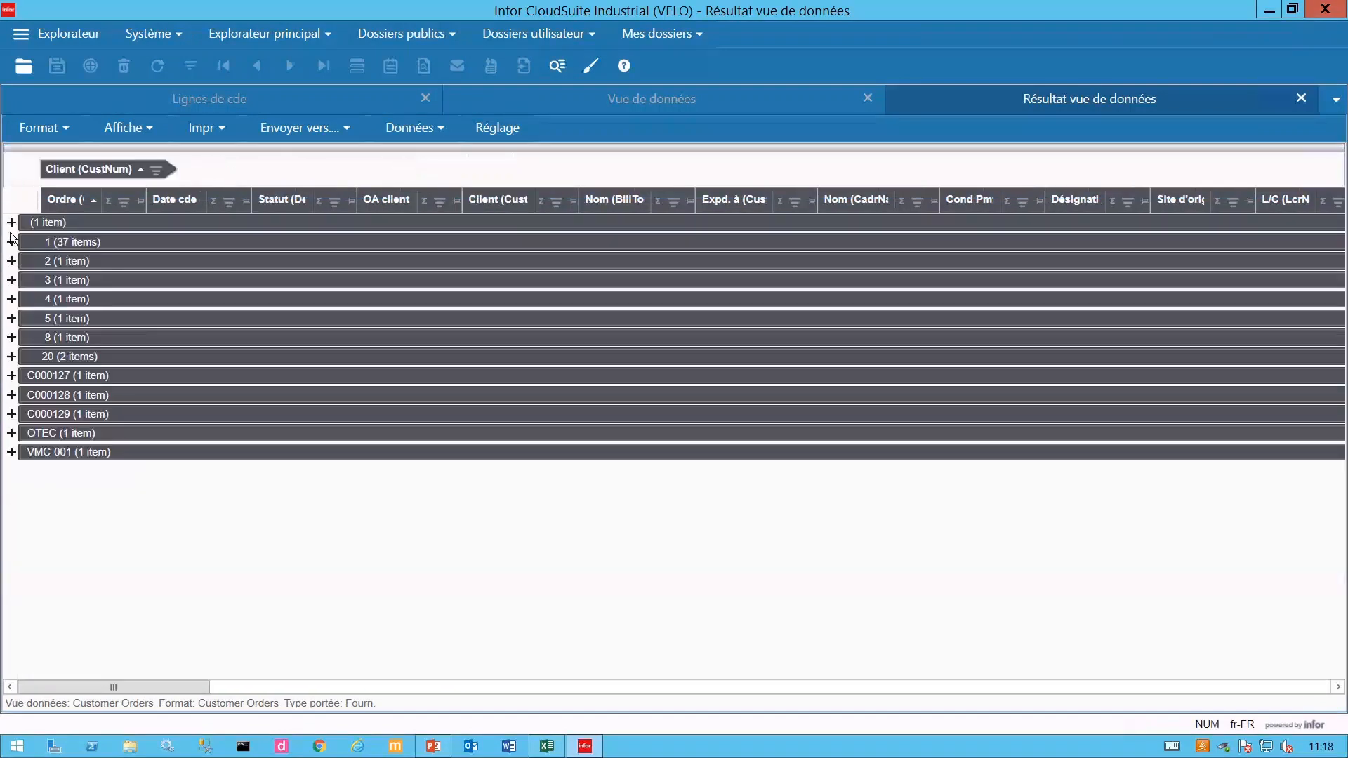
{"action": "left_click", "coordinate": [11, 243]}
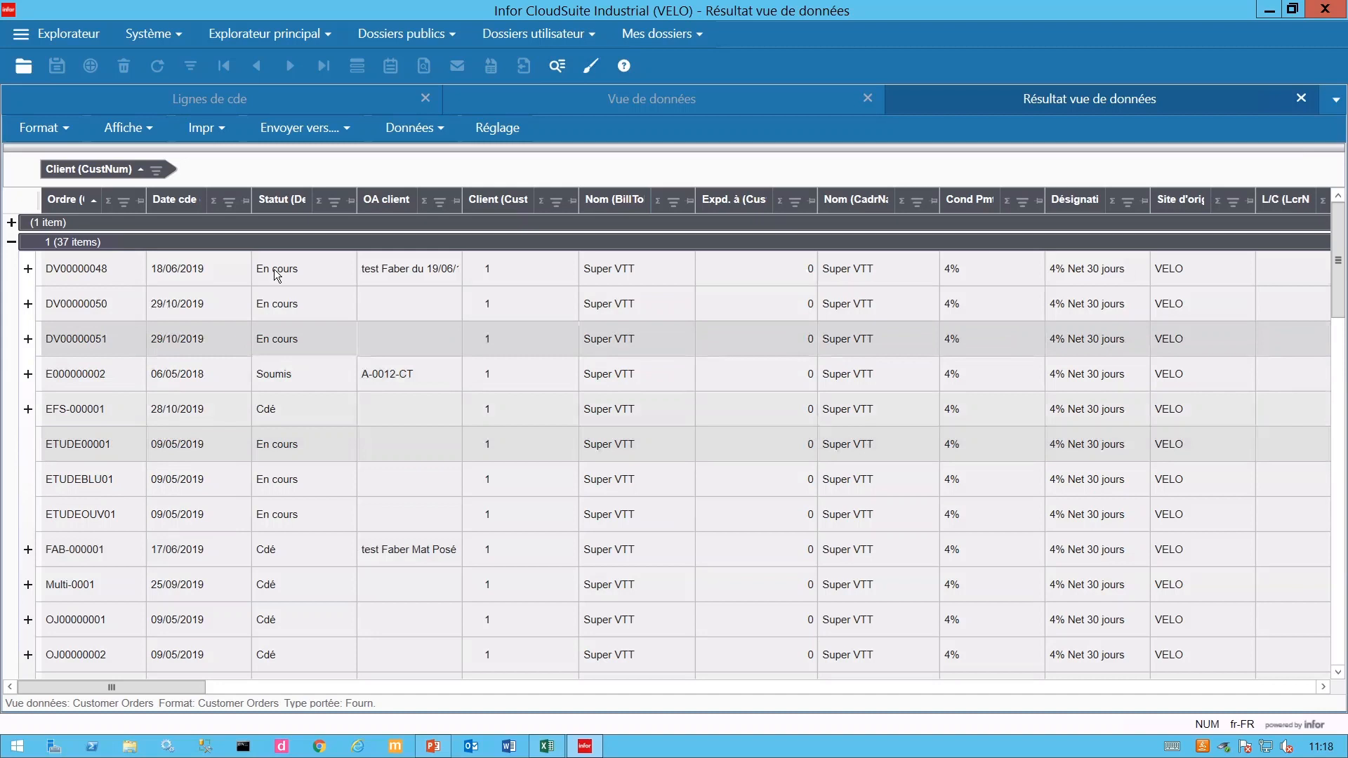
{"action": "left_click", "coordinate": [42, 127]}
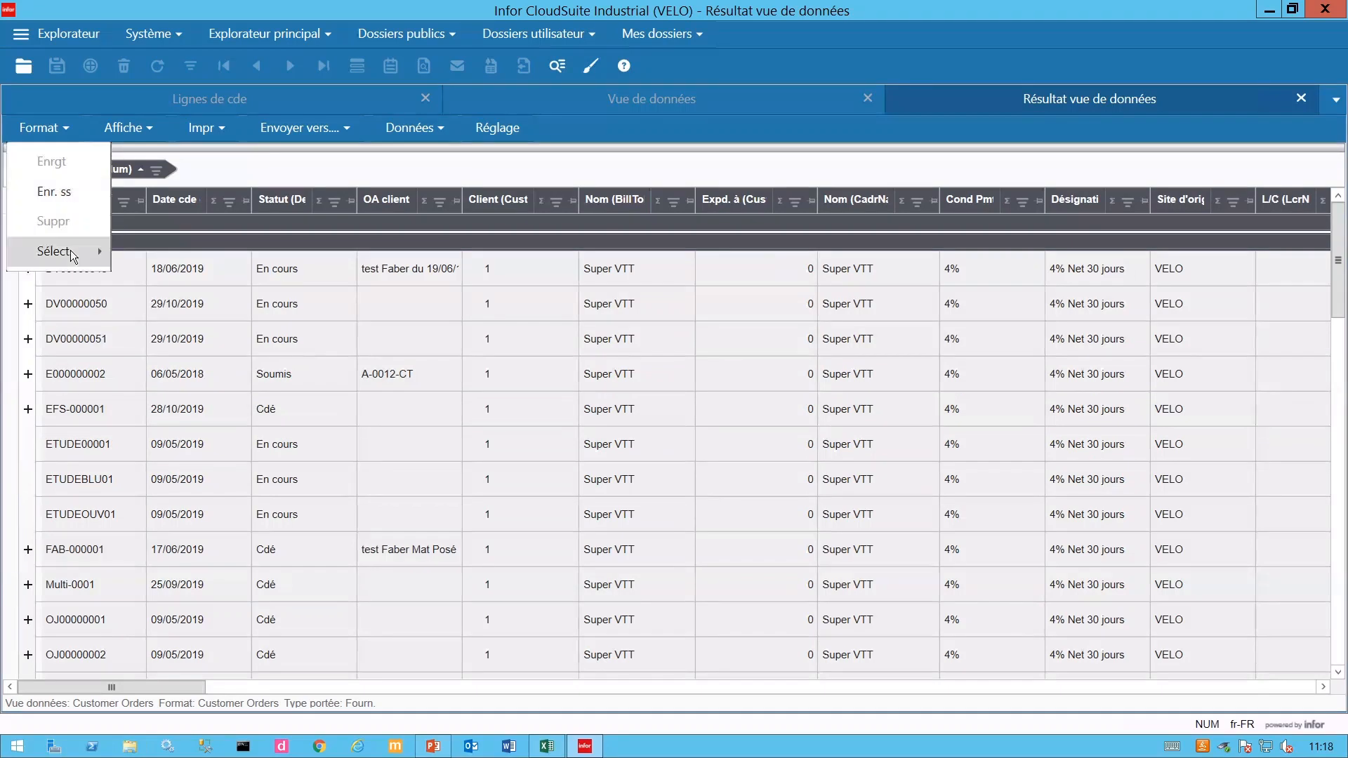
- Dismiss the Format menu and close the Customer Orders results and Vue de données tabs
{"action": "left_click", "coordinate": [68, 187]}
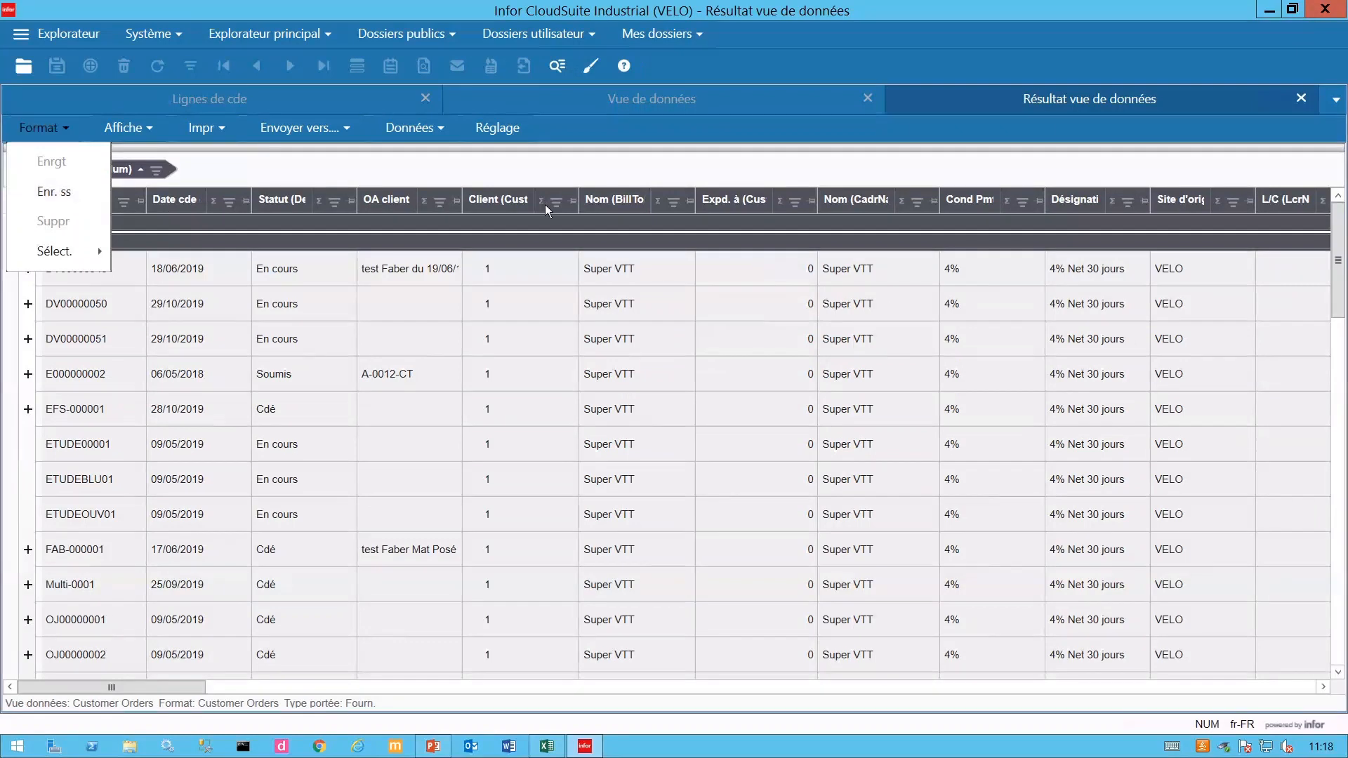
{"action": "left_click", "coordinate": [1301, 99]}
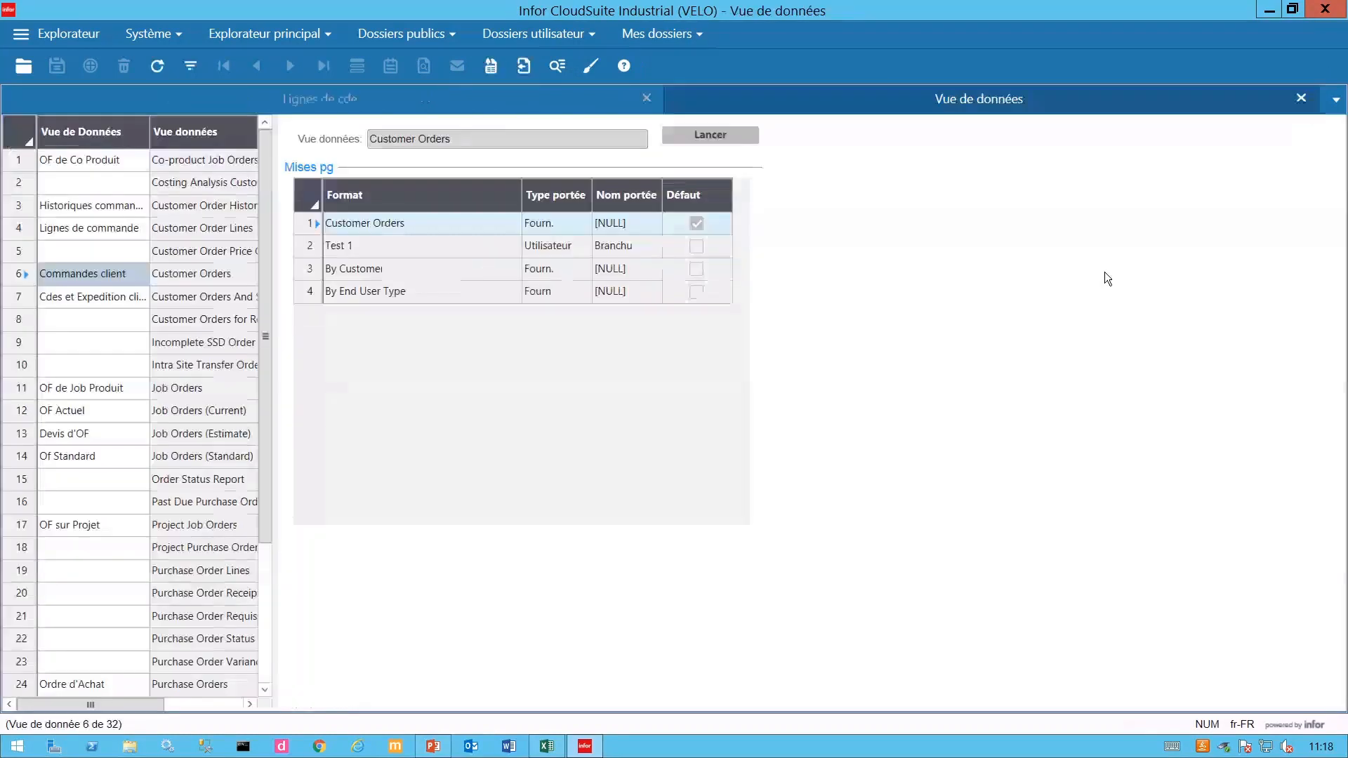
{"action": "left_click_drag", "start_coordinate": [265, 200], "coordinate": [276, 467]}
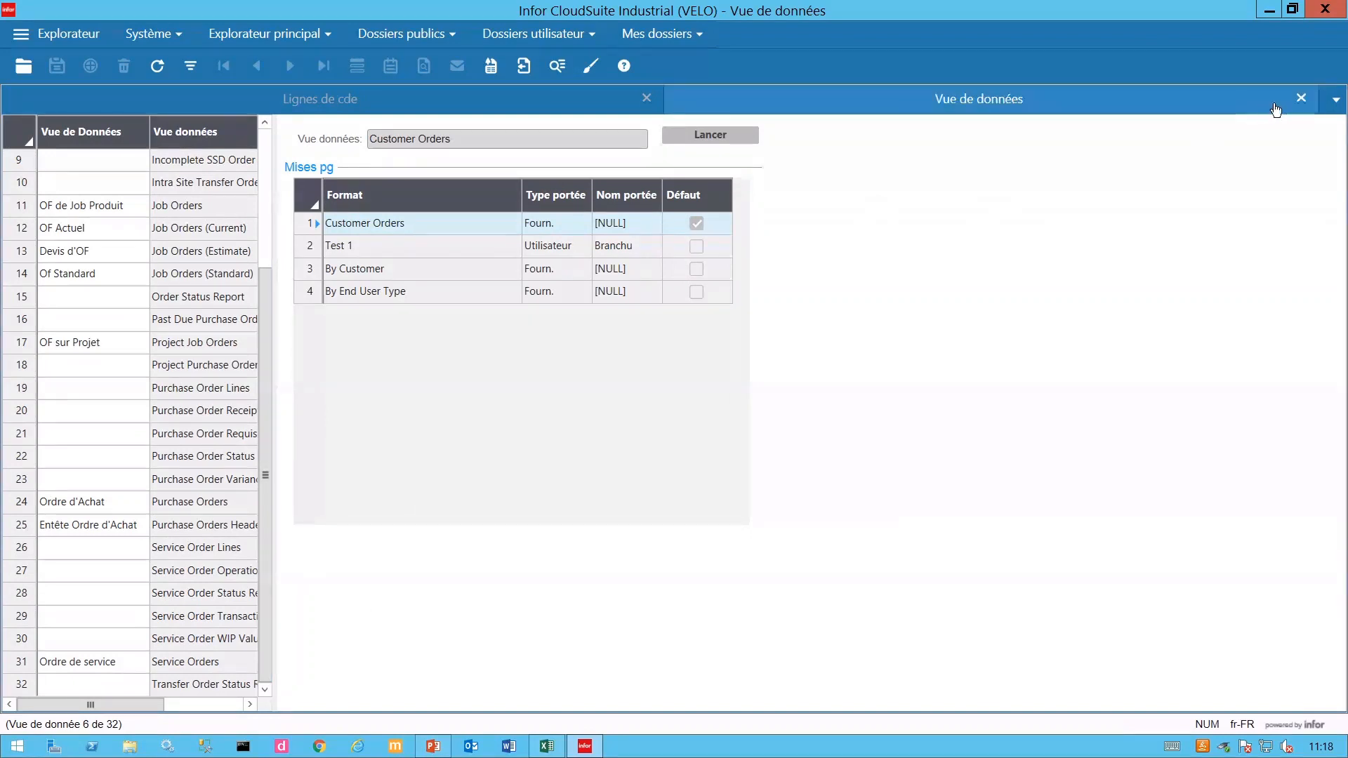
{"action": "left_click", "coordinate": [1302, 99]}
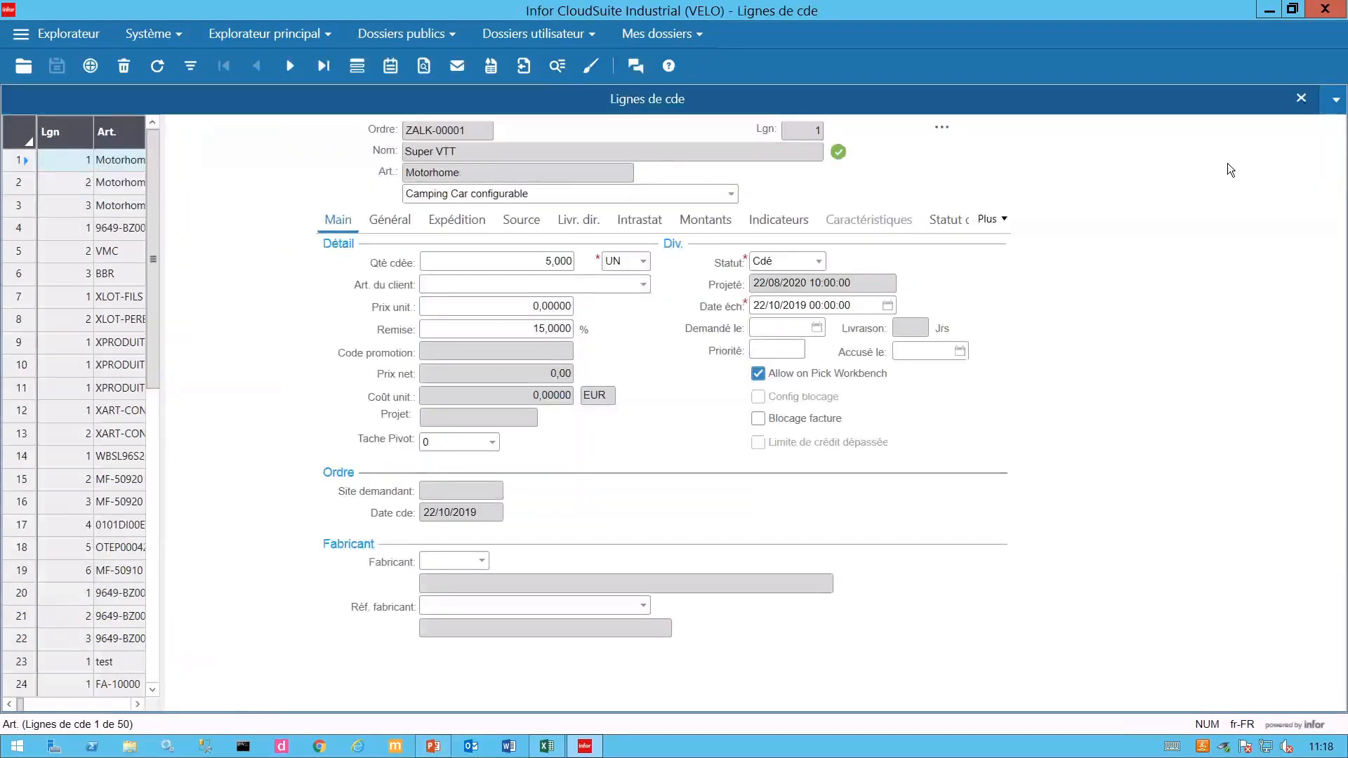
- Open the Page service client from Mes dossiers and switch its data view to Opportunités
{"action": "left_click", "coordinate": [684, 37]}
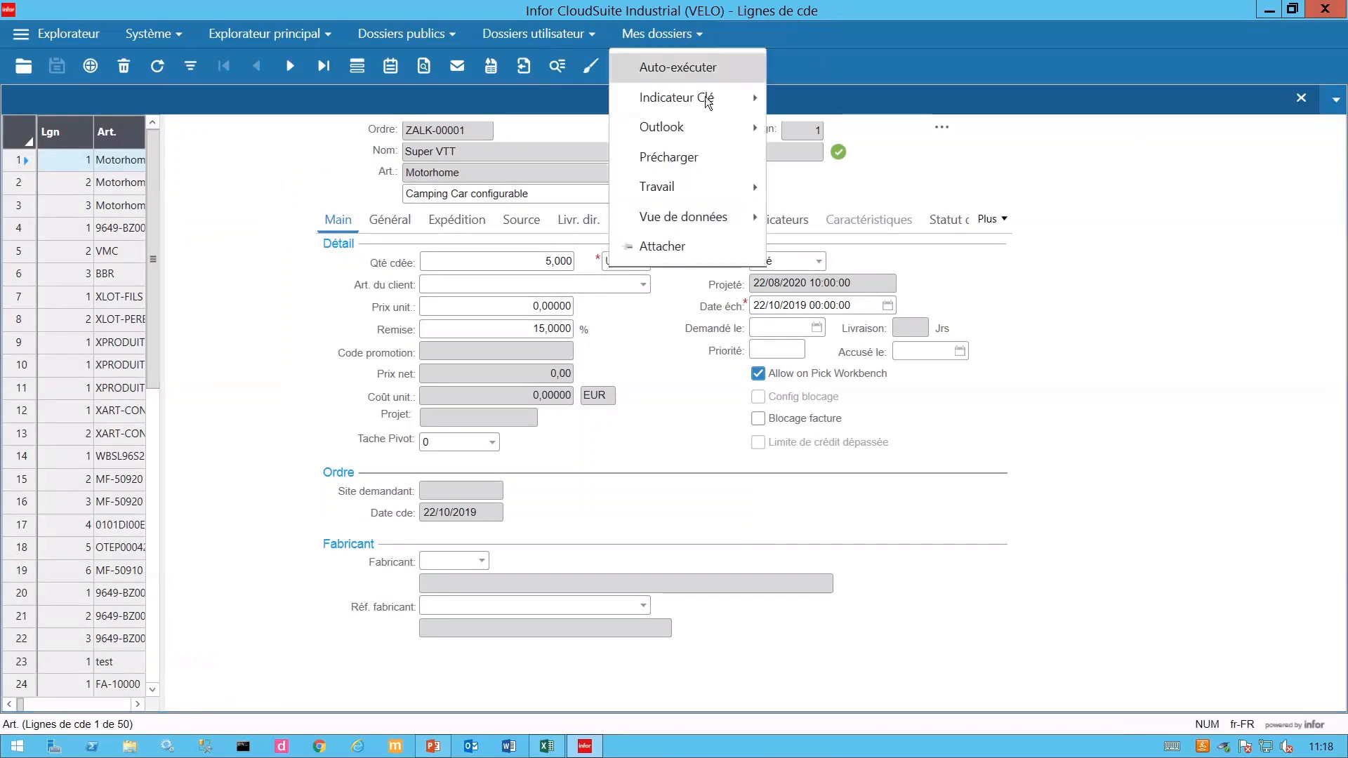
{"action": "mouse_move", "coordinate": [745, 222]}
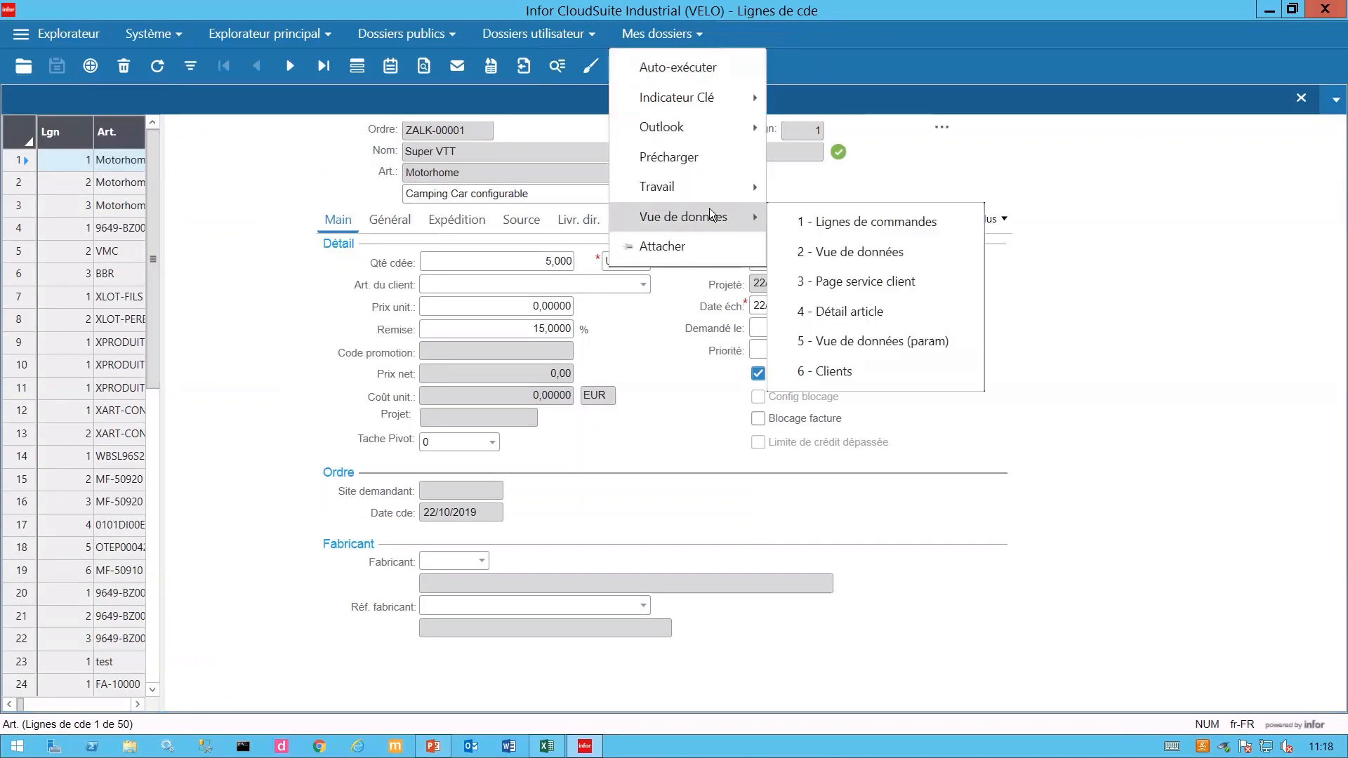
{"action": "left_click", "coordinate": [896, 281]}
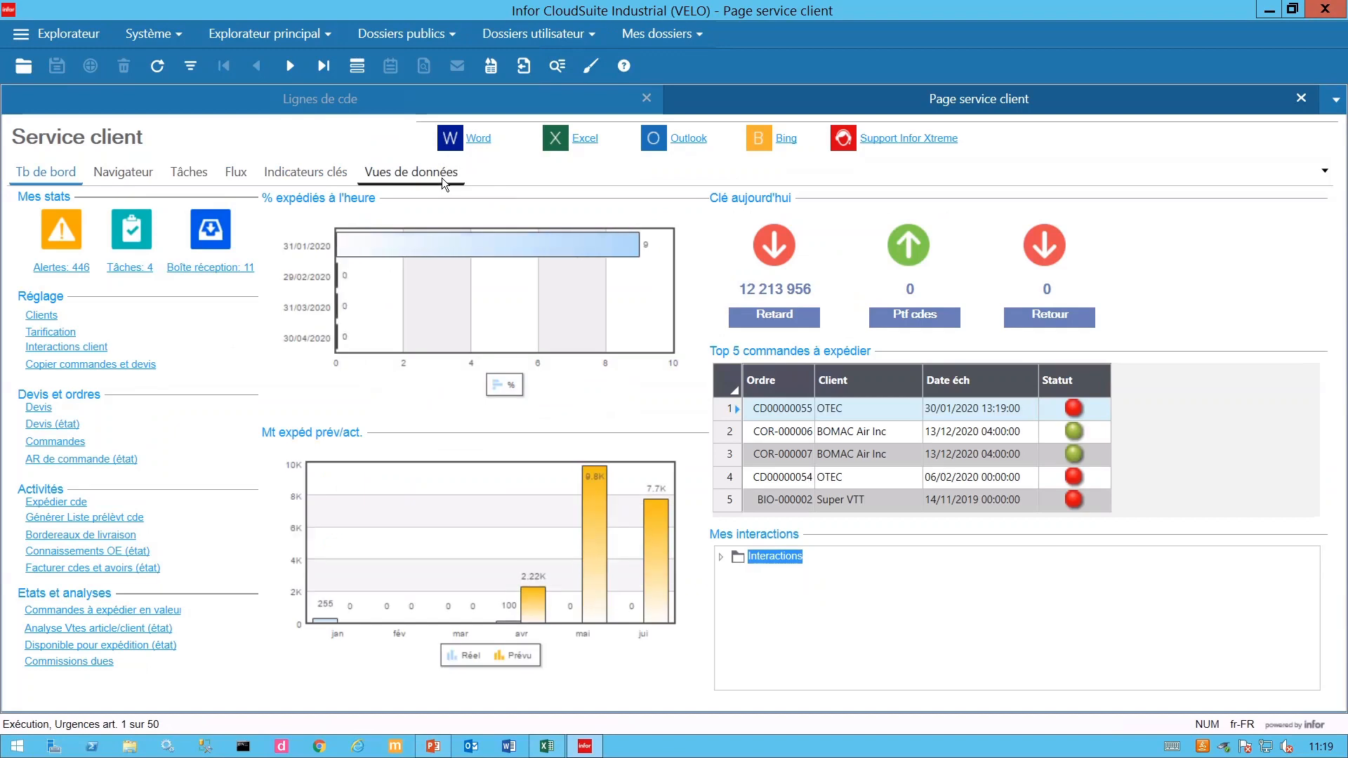
{"action": "left_click", "coordinate": [402, 179]}
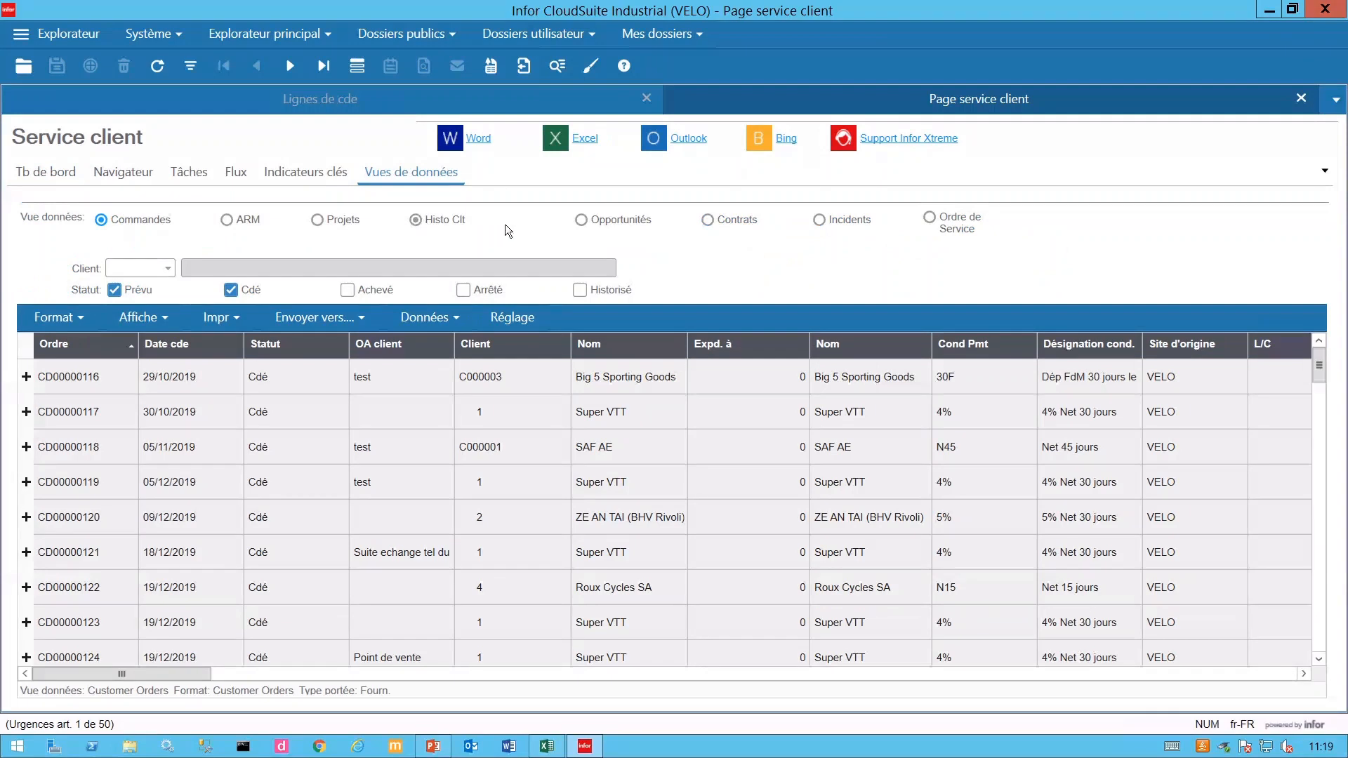
{"action": "left_click", "coordinate": [580, 222]}
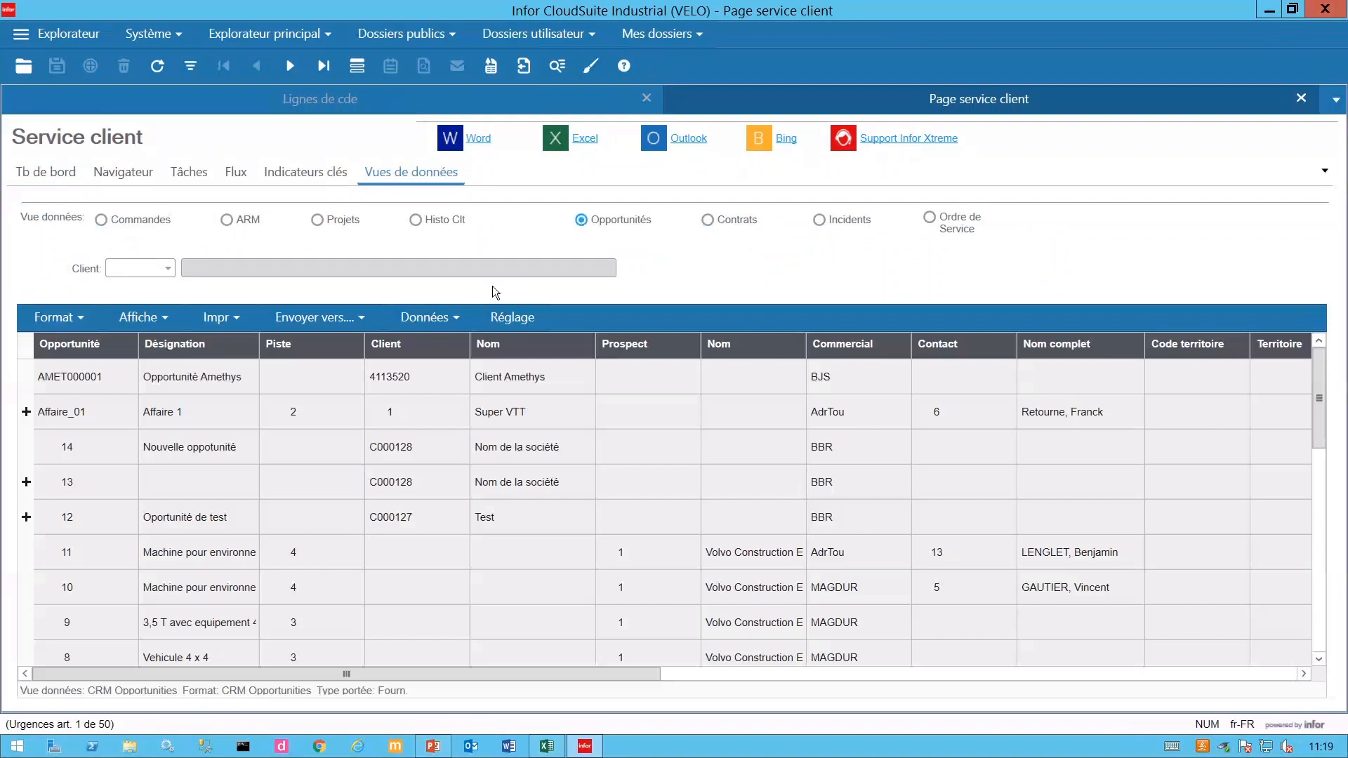
- Dismiss the Affiche display options and close the Page service client view
{"action": "left_click", "coordinate": [158, 318]}
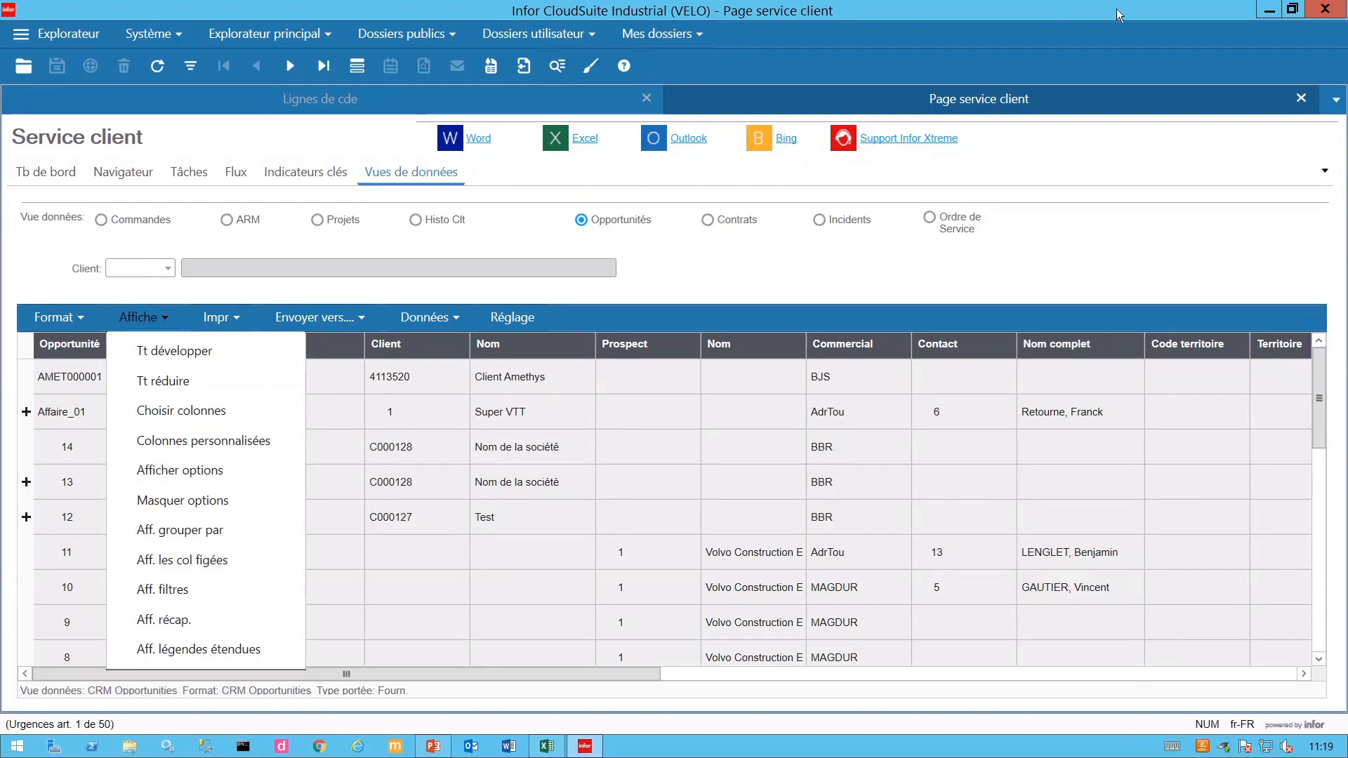
{"action": "left_click", "coordinate": [1302, 99]}
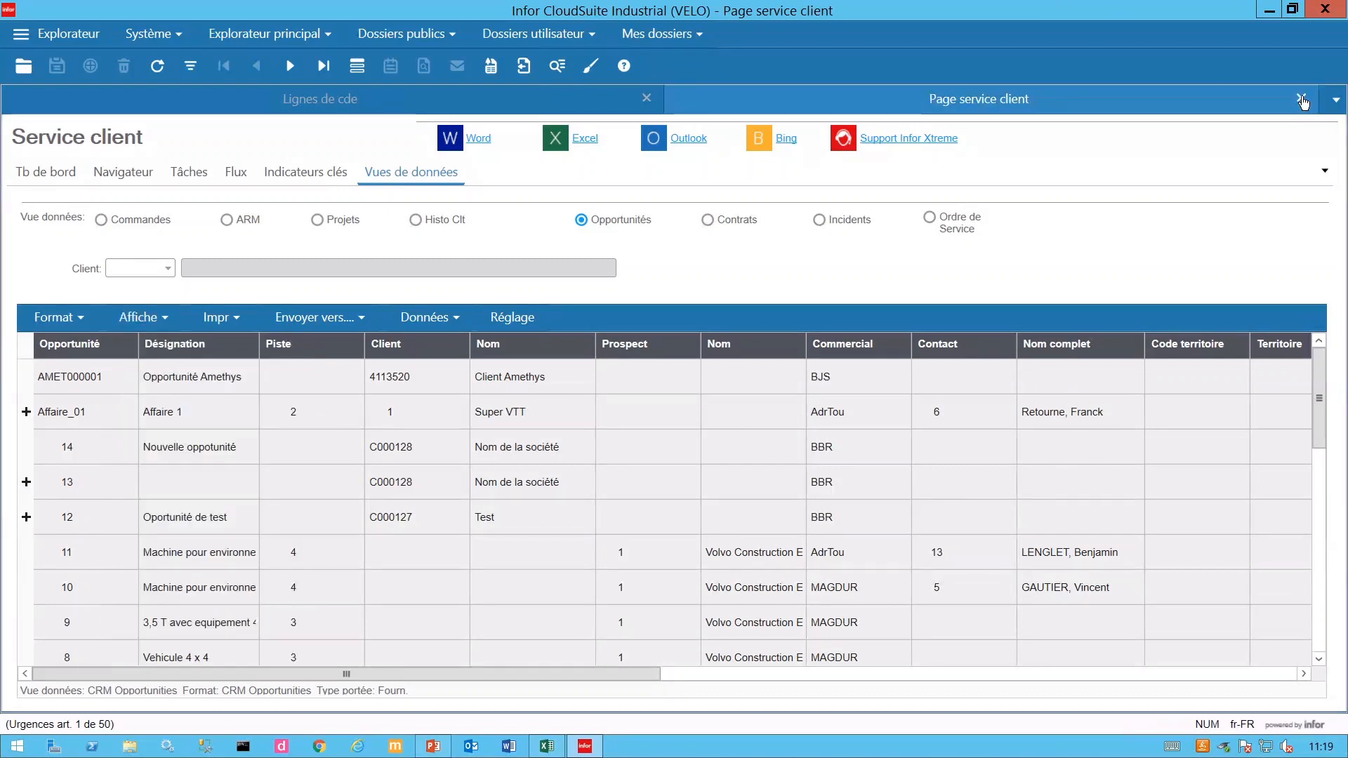
{"action": "left_click", "coordinate": [1304, 98]}
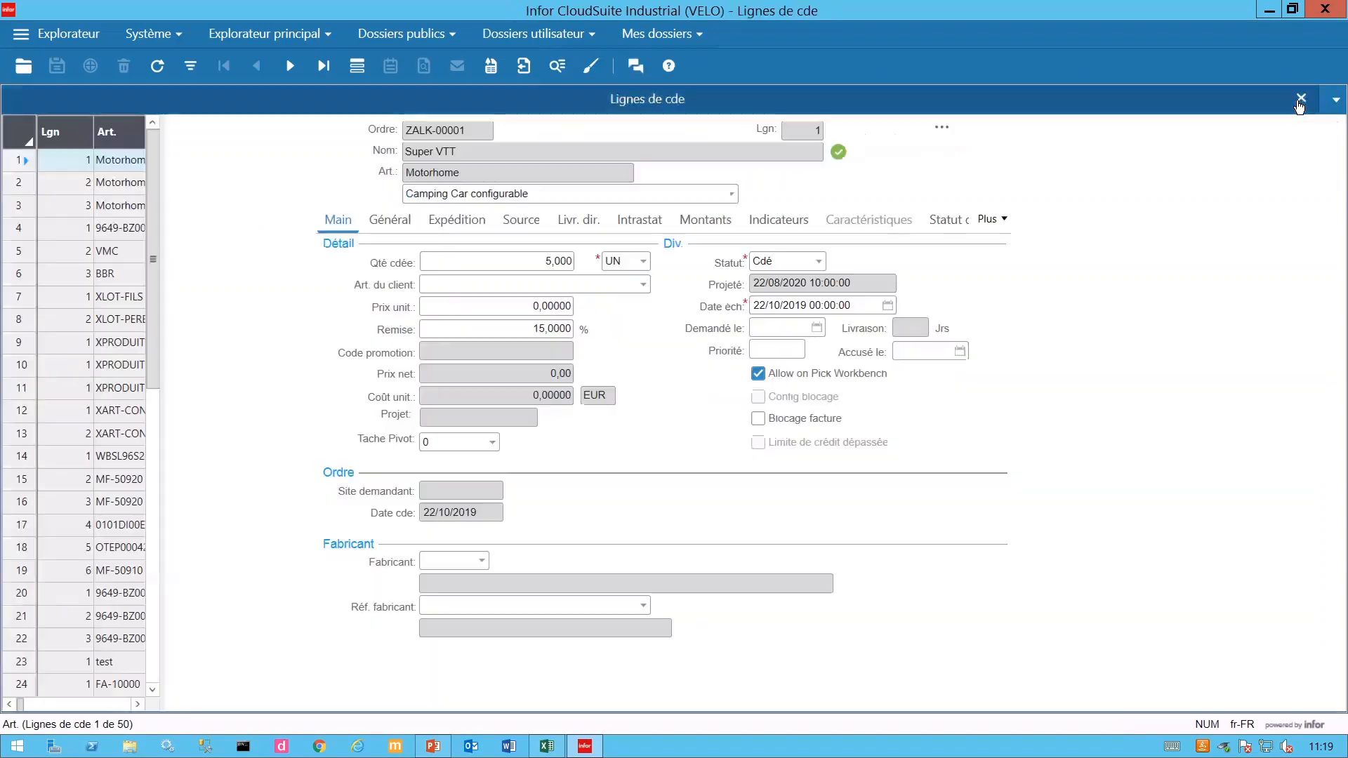
- Close Lignes de cde and open the saved 4 - Détail article data view from Mes dossiers
{"action": "left_click", "coordinate": [1301, 100]}
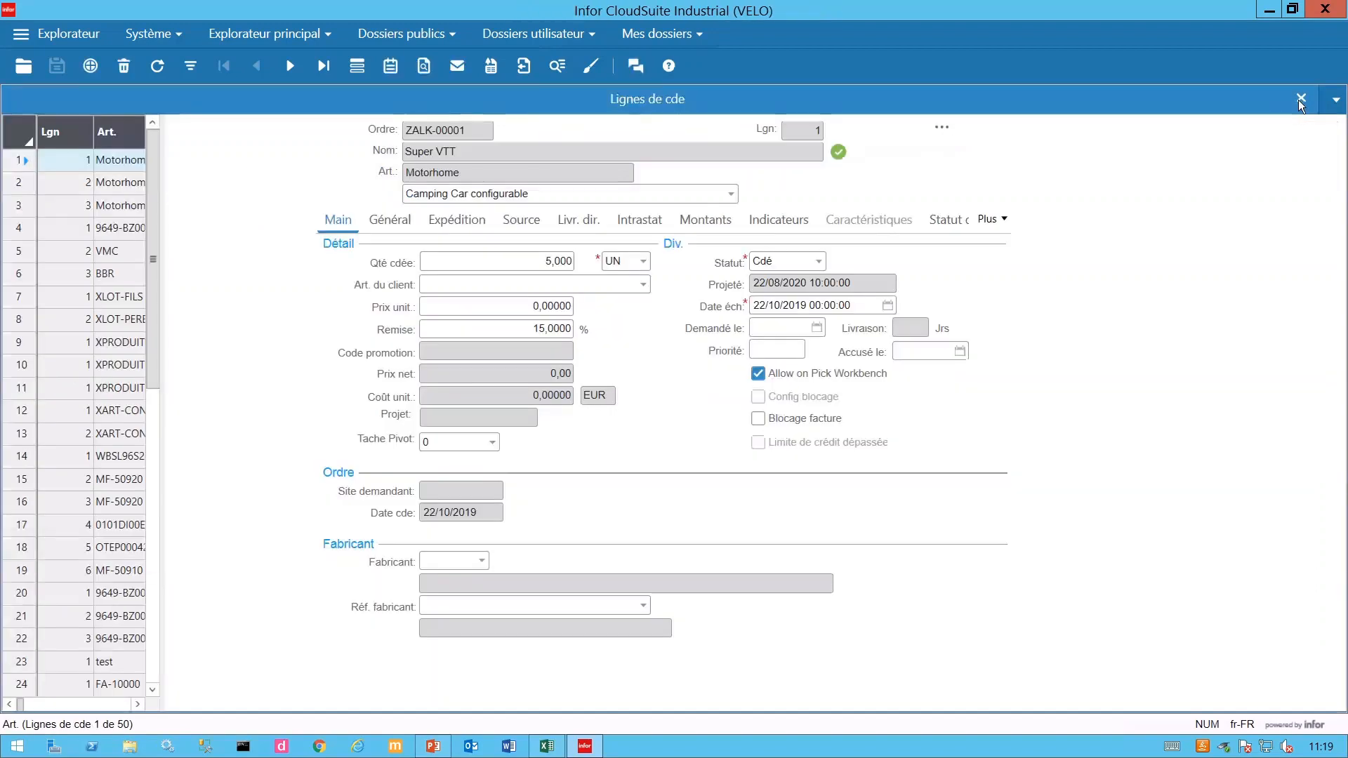
{"action": "left_click", "coordinate": [695, 37]}
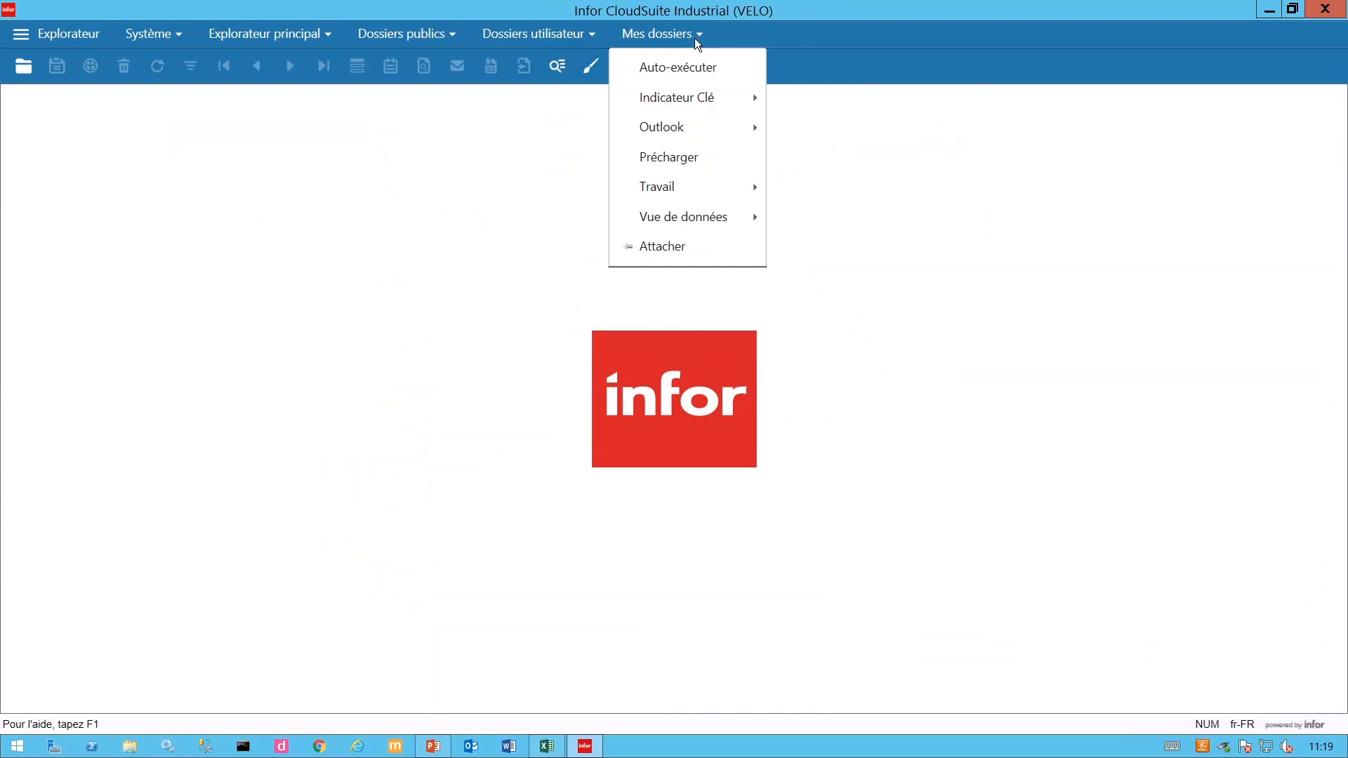
{"action": "mouse_move", "coordinate": [718, 211]}
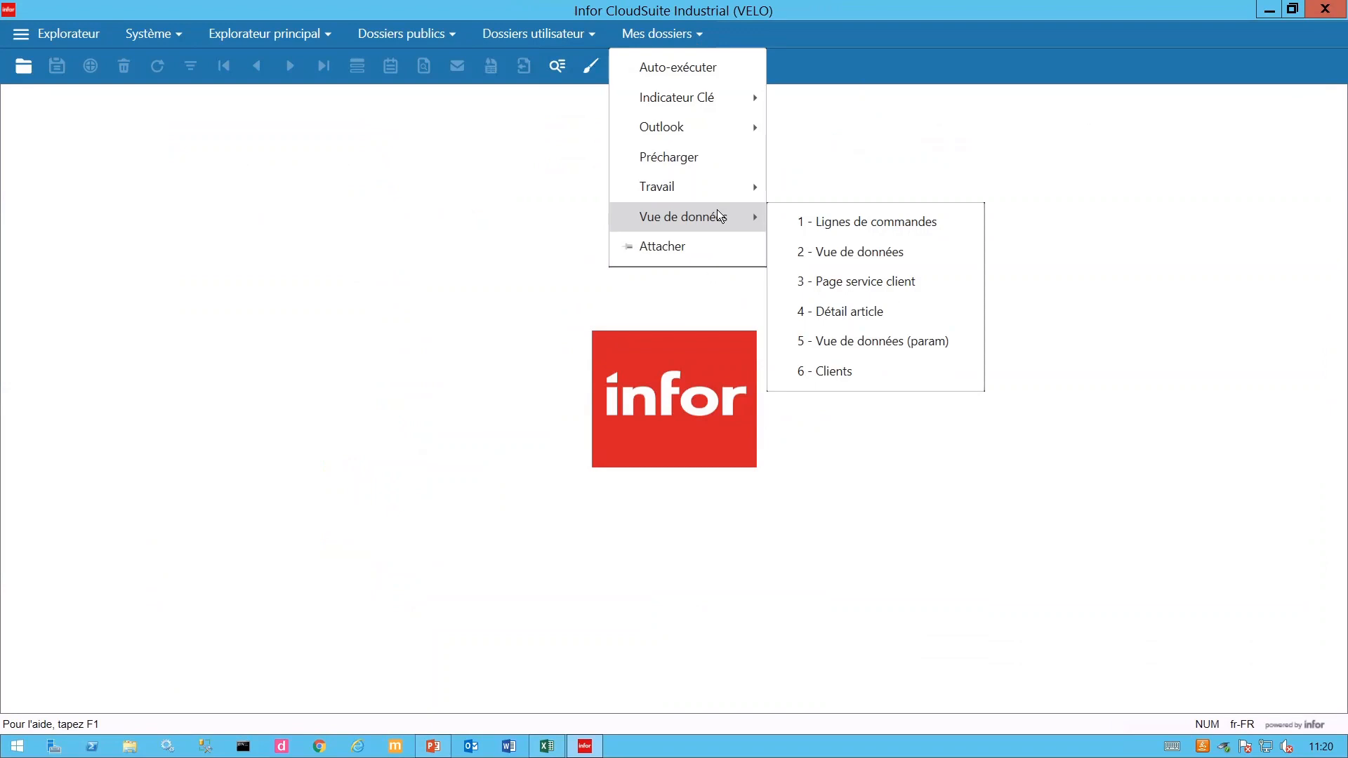
{"action": "left_click", "coordinate": [861, 317]}
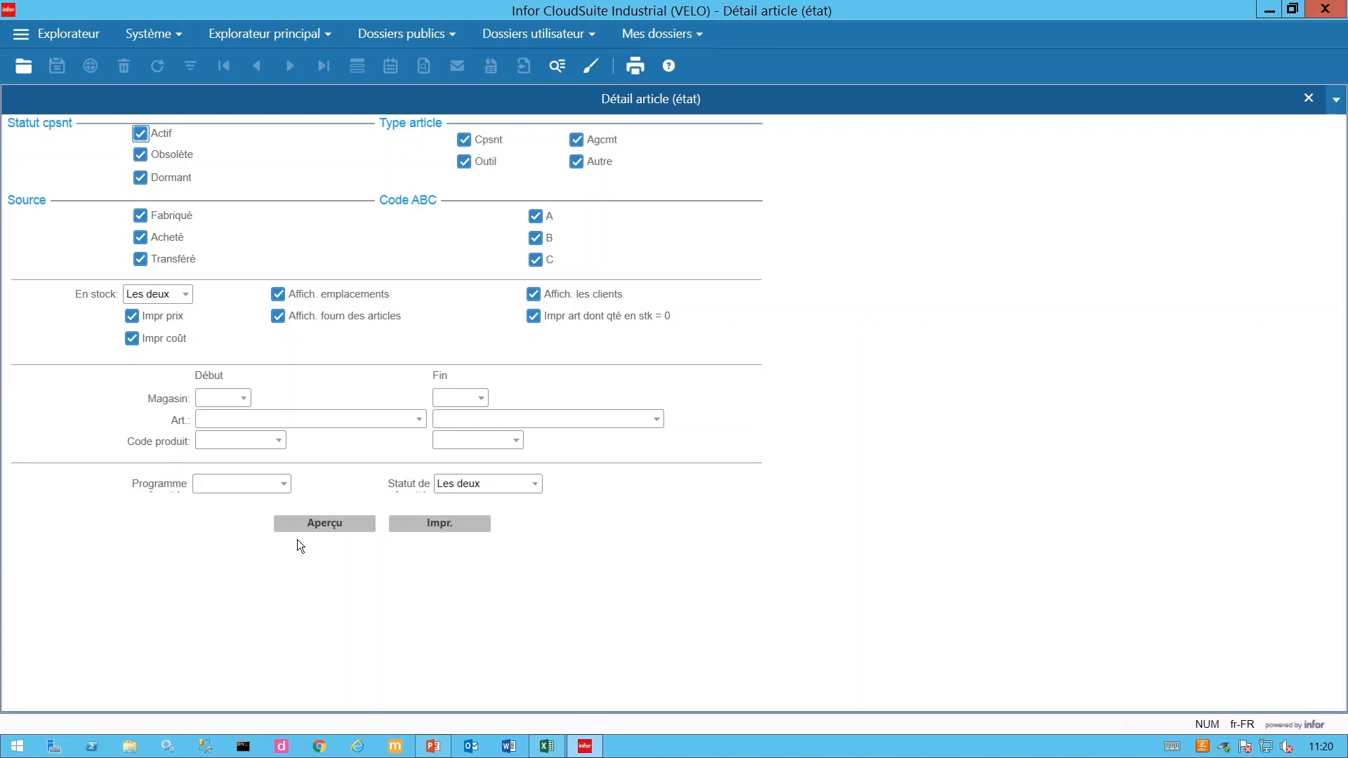
- Preview the Détail article report to list item rows starting with FA-30000 and AL-10000
{"action": "left_click", "coordinate": [339, 524]}
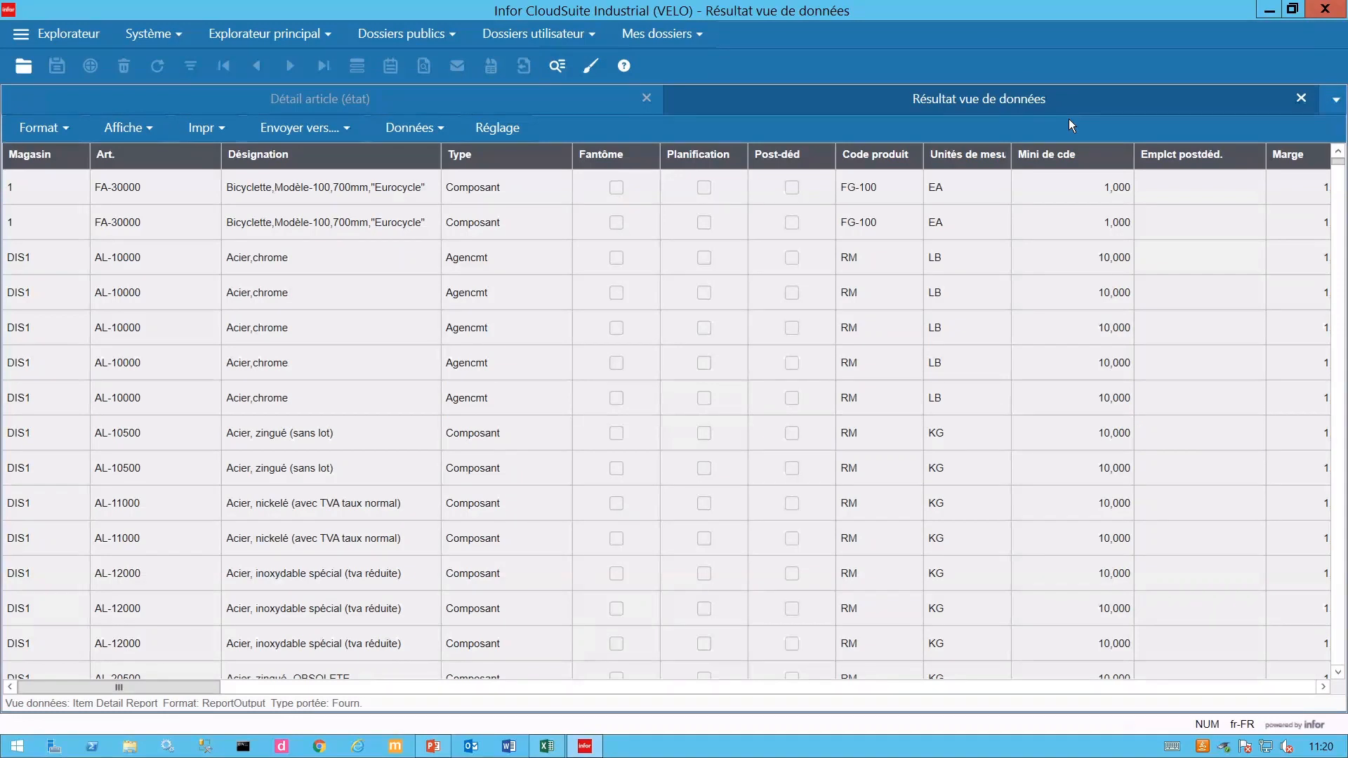
- Turn on the grid's filter and grouping options and widen the Multiple cde column
{"action": "left_click_drag", "start_coordinate": [214, 690], "coordinate": [336, 702]}
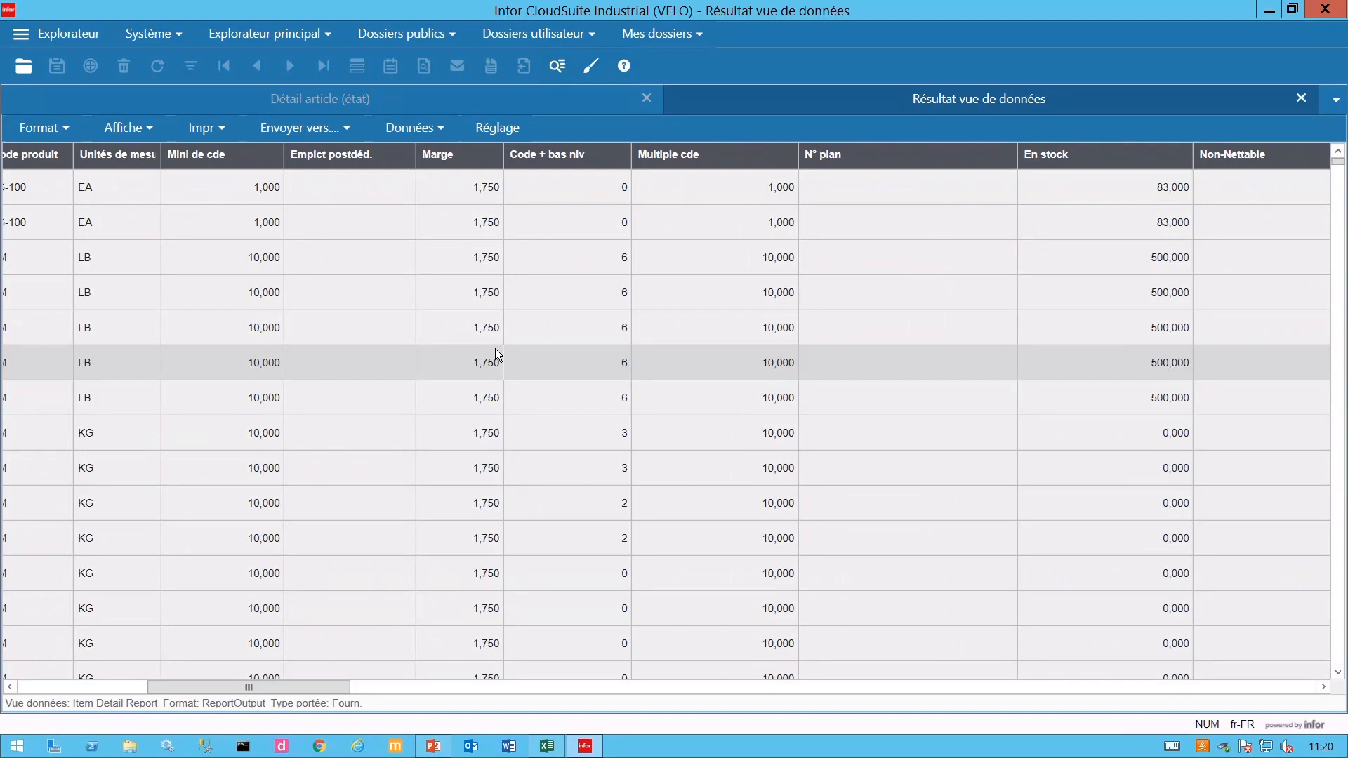
{"action": "left_click", "coordinate": [138, 133]}
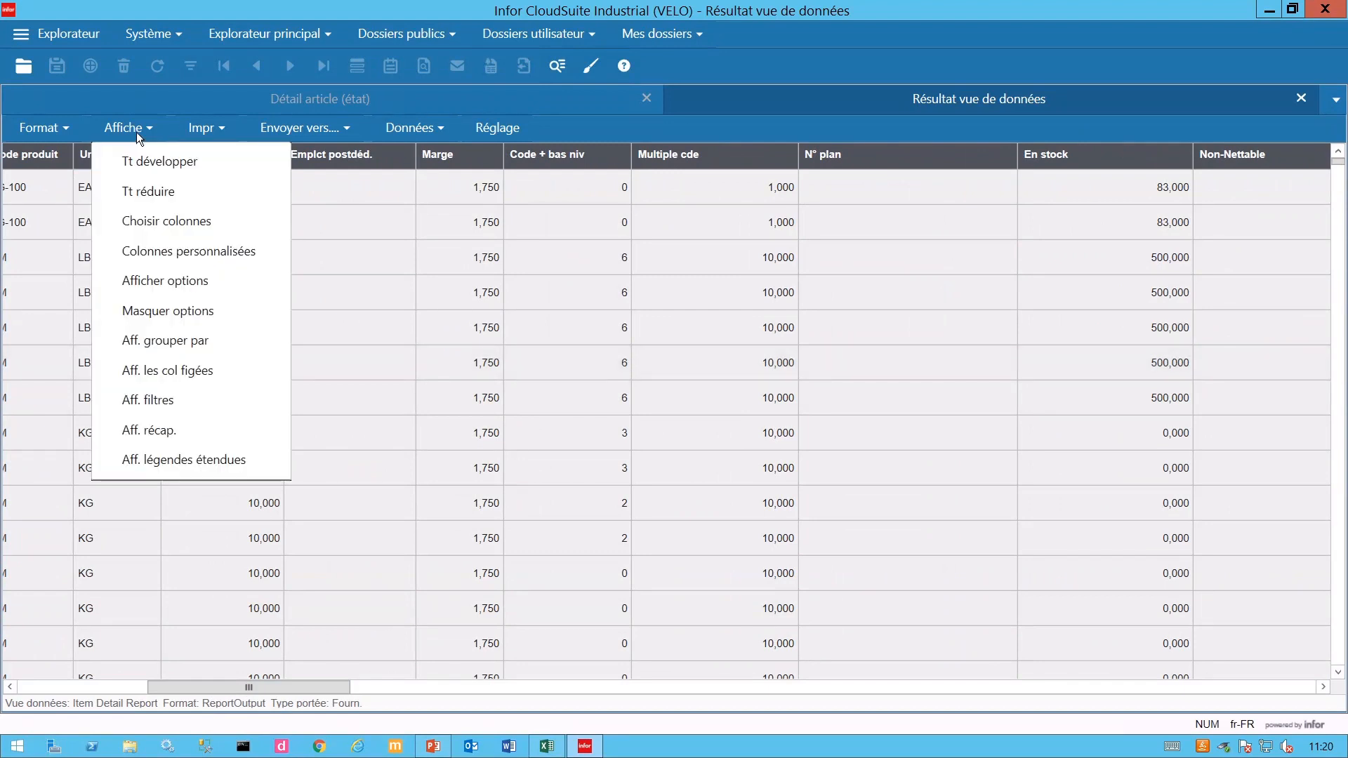
{"action": "left_click", "coordinate": [177, 282]}
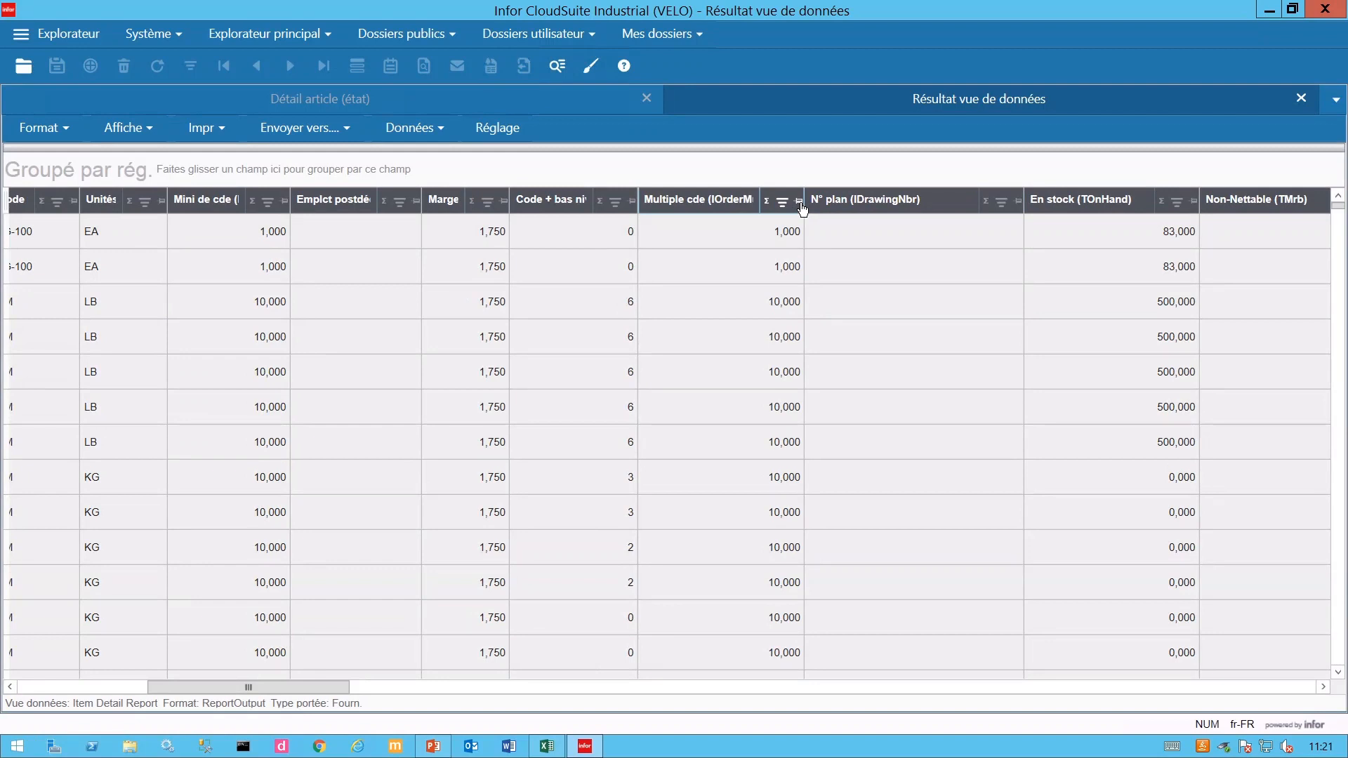
{"action": "left_click_drag", "start_coordinate": [807, 218], "coordinate": [886, 223]}
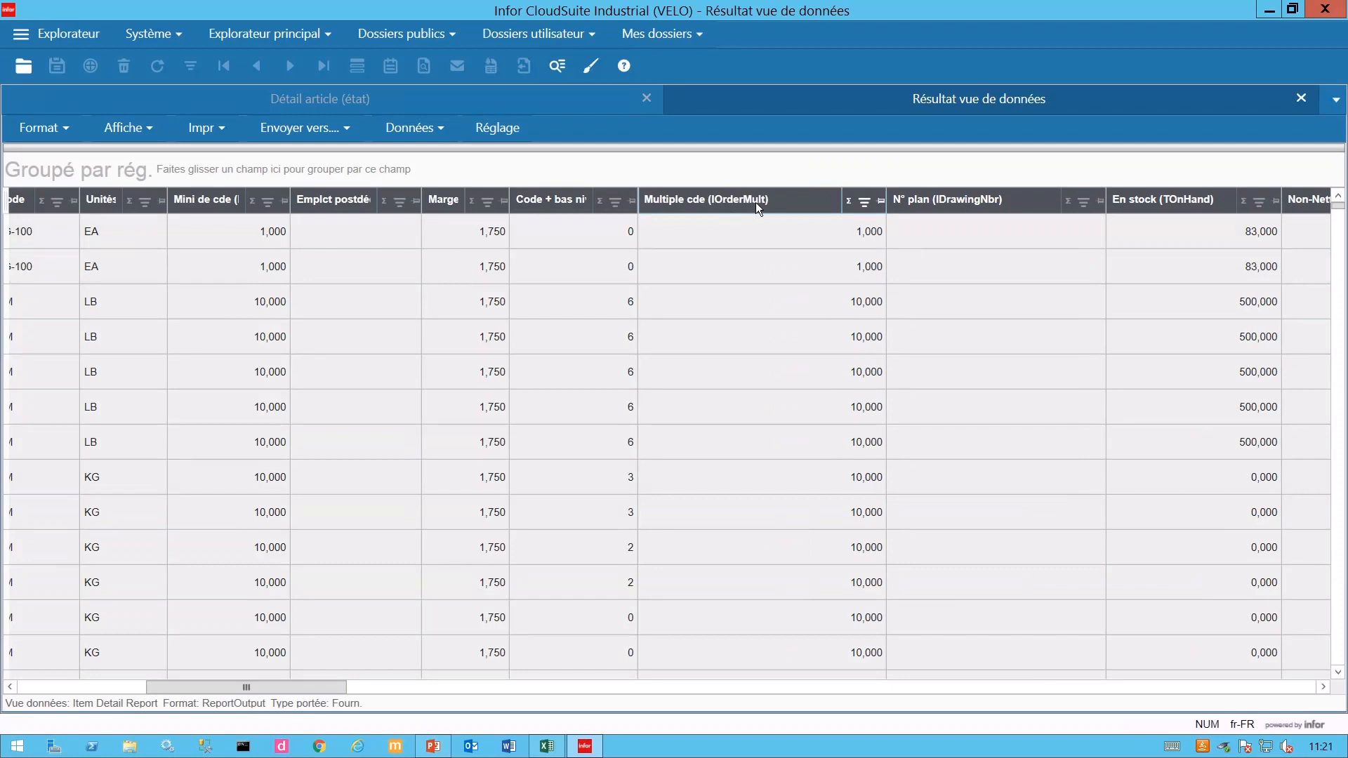
- Open the Colonnes personnalisées settings for SLItemDetailReport and move the window lower right
{"action": "left_click", "coordinate": [132, 129]}
{"action": "left_click", "coordinate": [140, 251]}
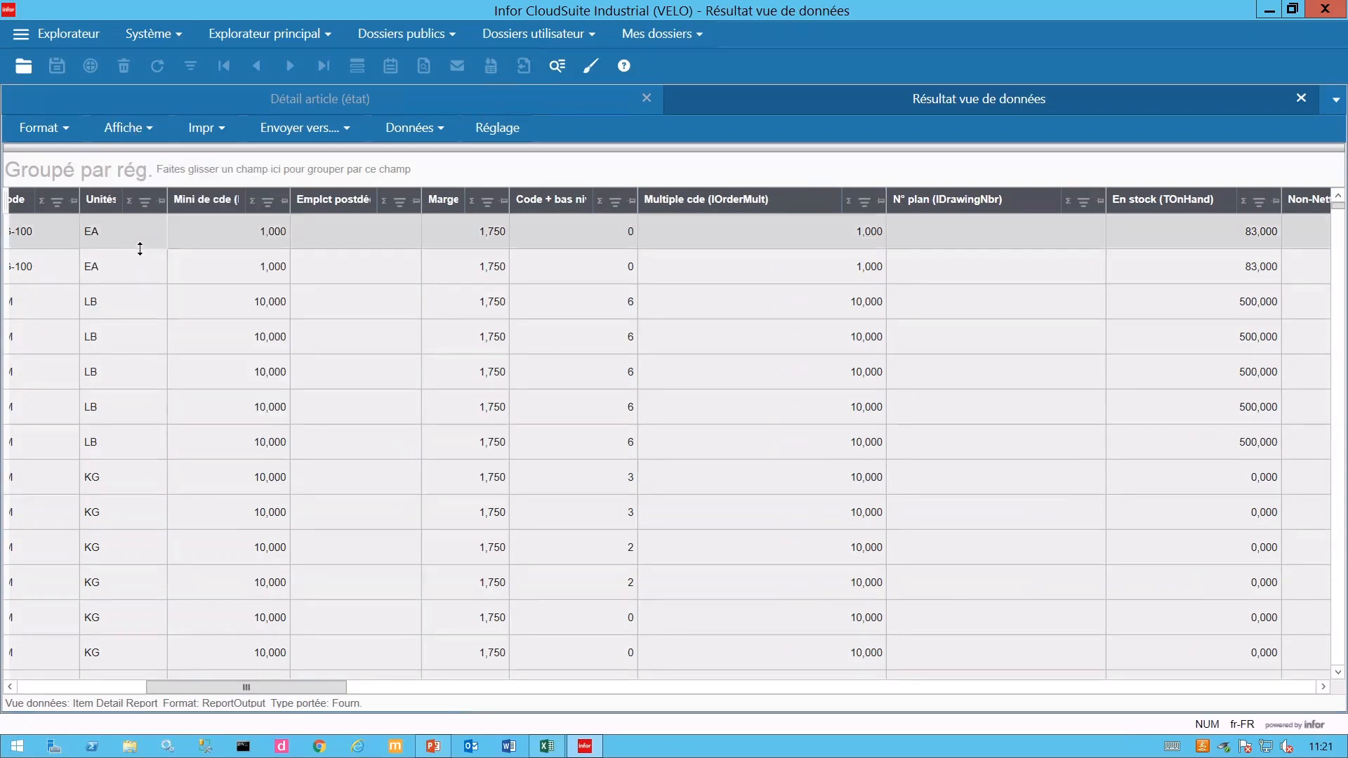
{"action": "left_click_drag", "start_coordinate": [636, 240], "coordinate": [691, 356]}
- Name the new custom column 'Multiple de cde * 2' and set its type to Décimal
{"action": "left_click", "coordinate": [570, 456]}
{"action": "type", "text": "M"}
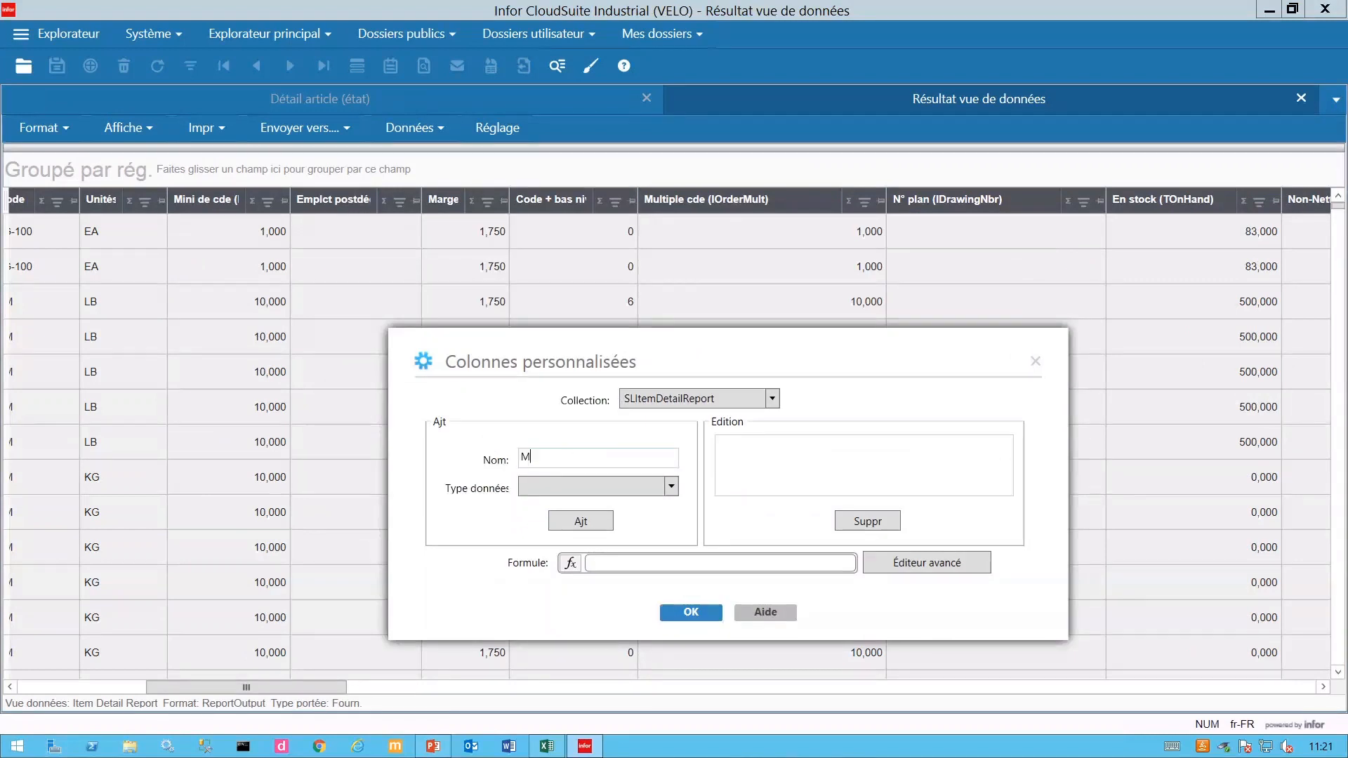
{"action": "type", "text": "ultiple de cde * 2"}
{"action": "left_click", "coordinate": [670, 486]}
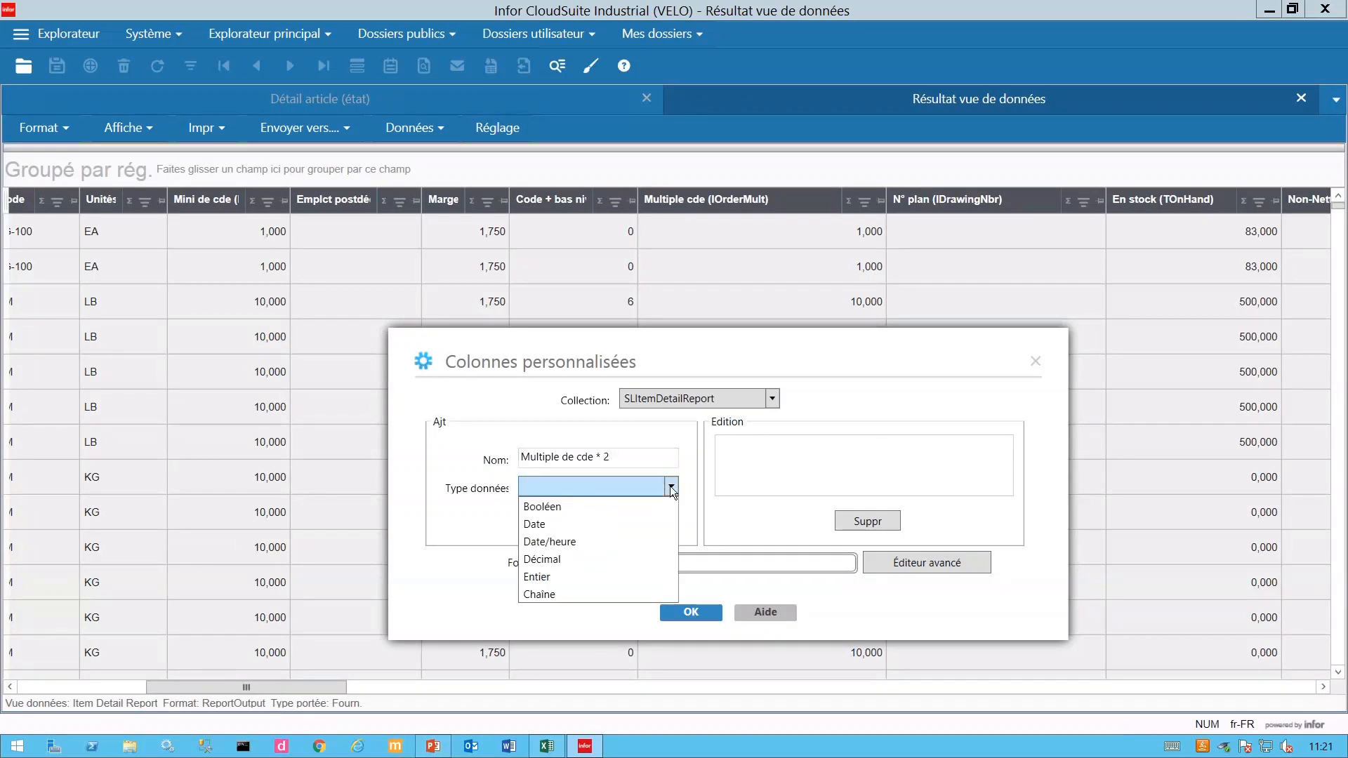
{"action": "left_click", "coordinate": [566, 559]}
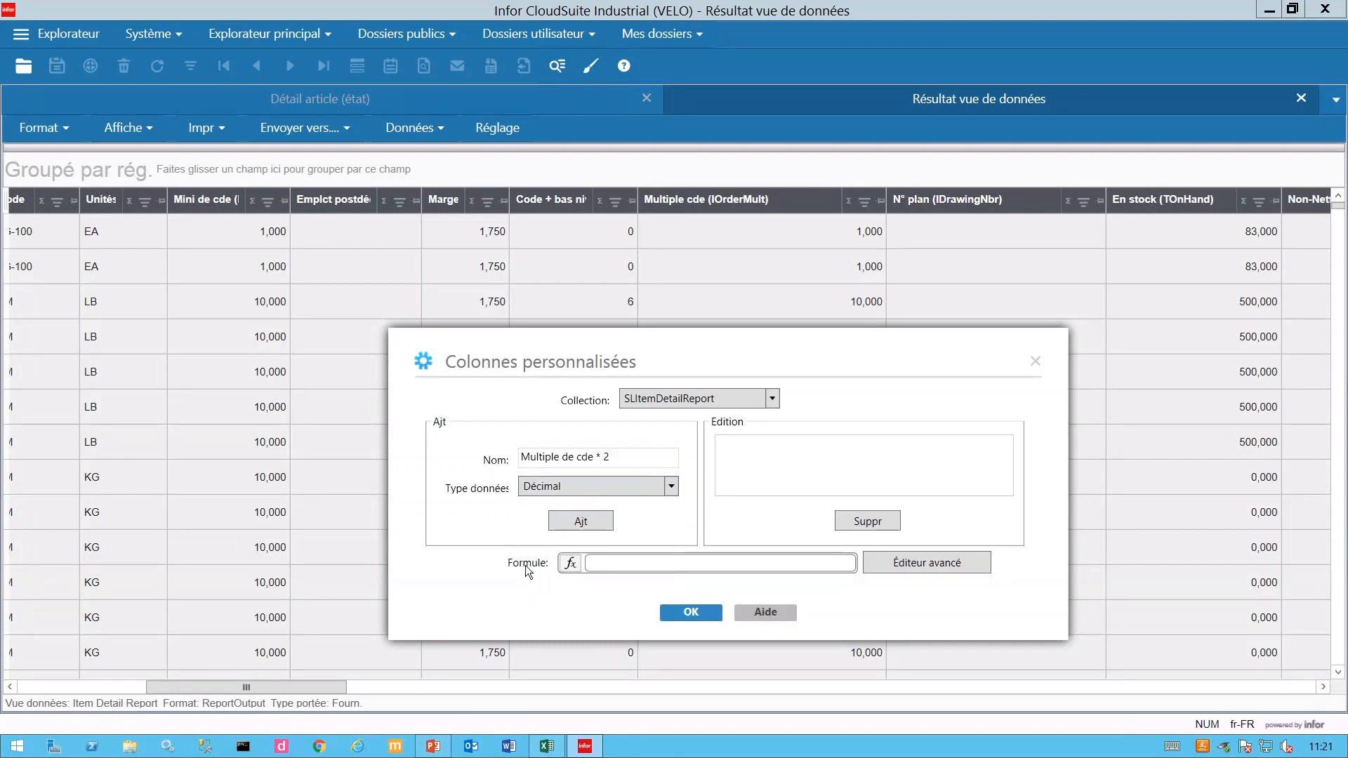
- Build the formula [IOrderMult] * 2 in the advanced editor and confirm it
{"action": "left_click", "coordinate": [591, 525]}
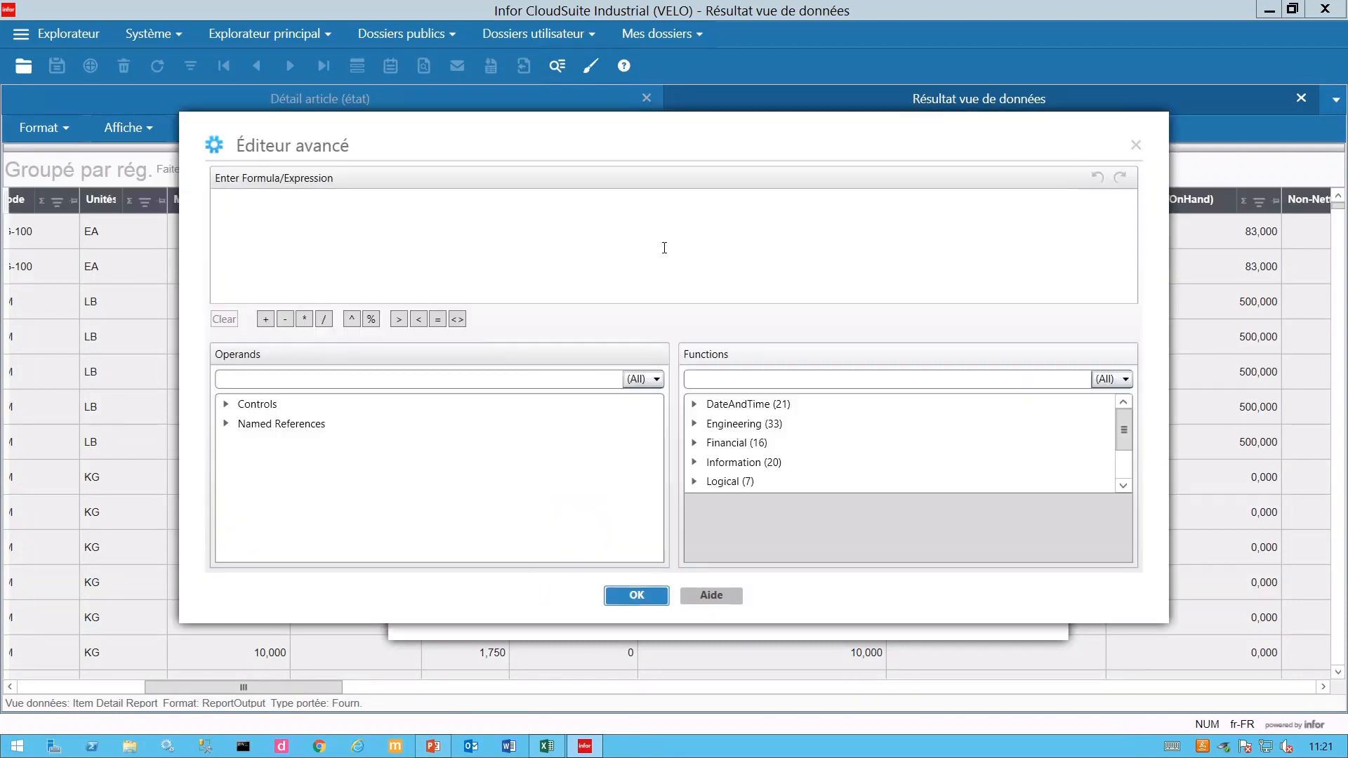
{"action": "left_click_drag", "start_coordinate": [682, 142], "coordinate": [712, 275]}
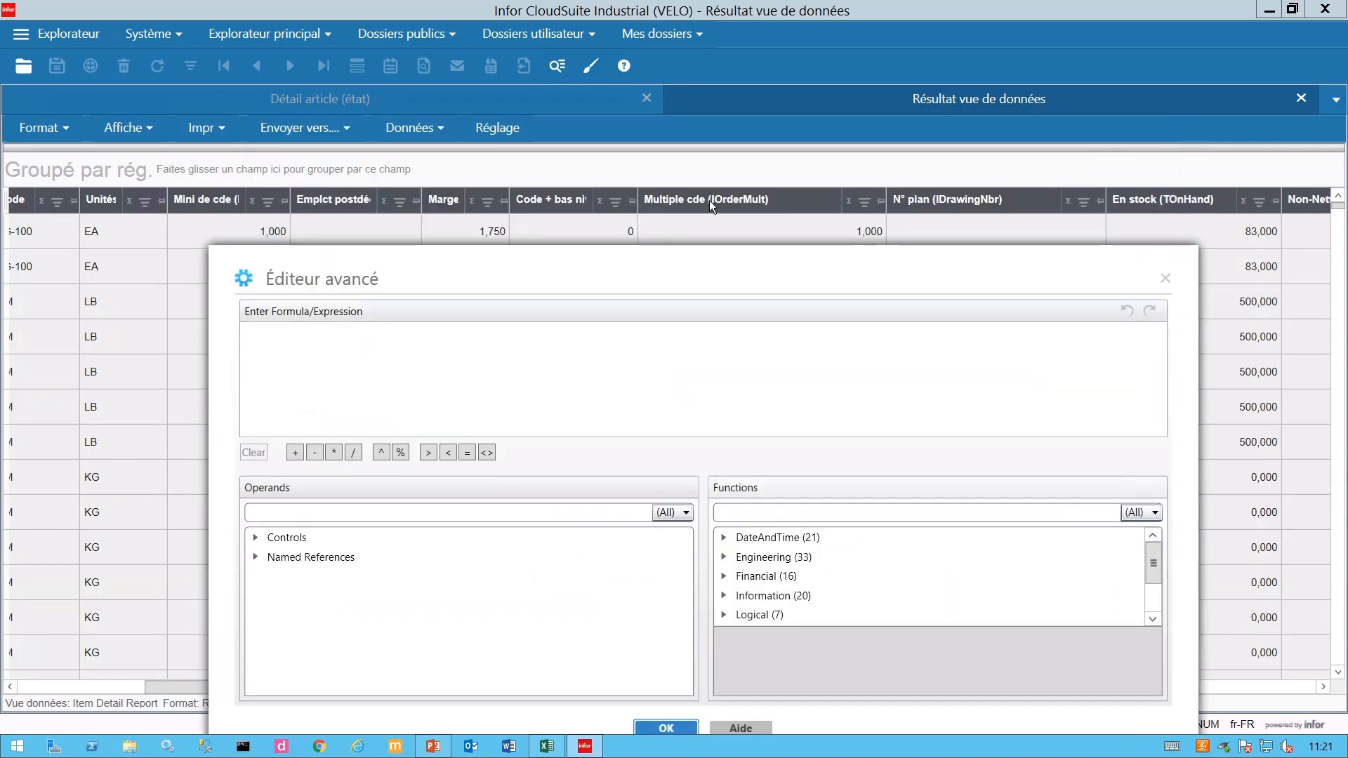
{"action": "left_click", "coordinate": [524, 363]}
{"action": "type", "text": "io"}
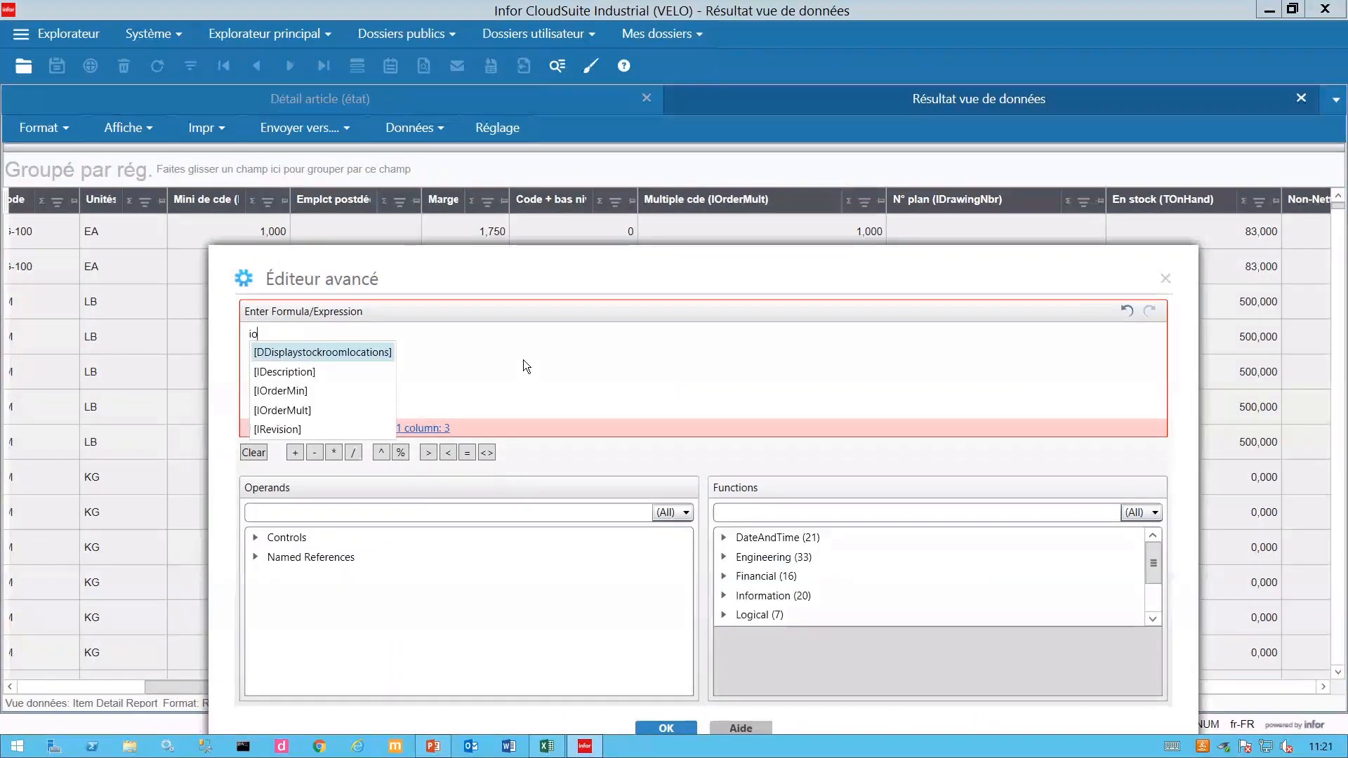
{"action": "type", "text": "rd"}
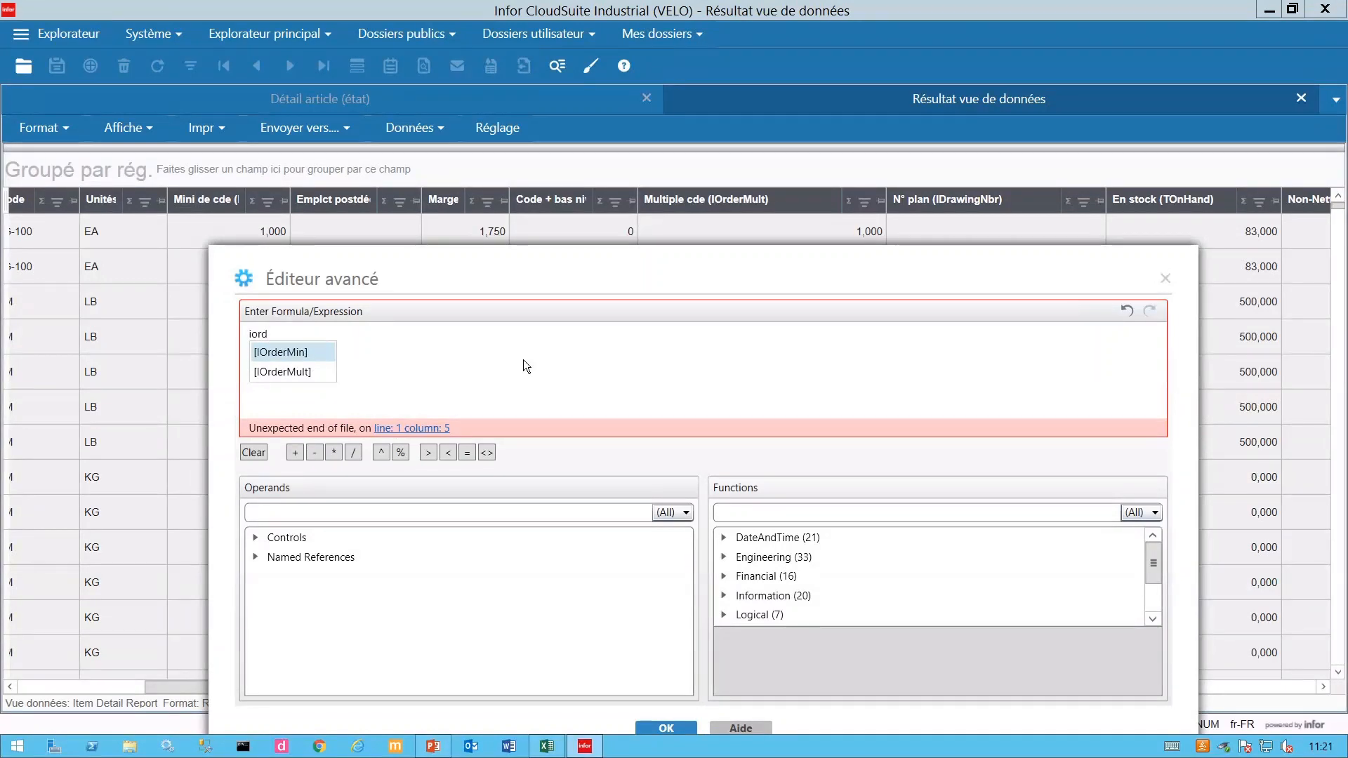
{"action": "left_click", "coordinate": [279, 371]}
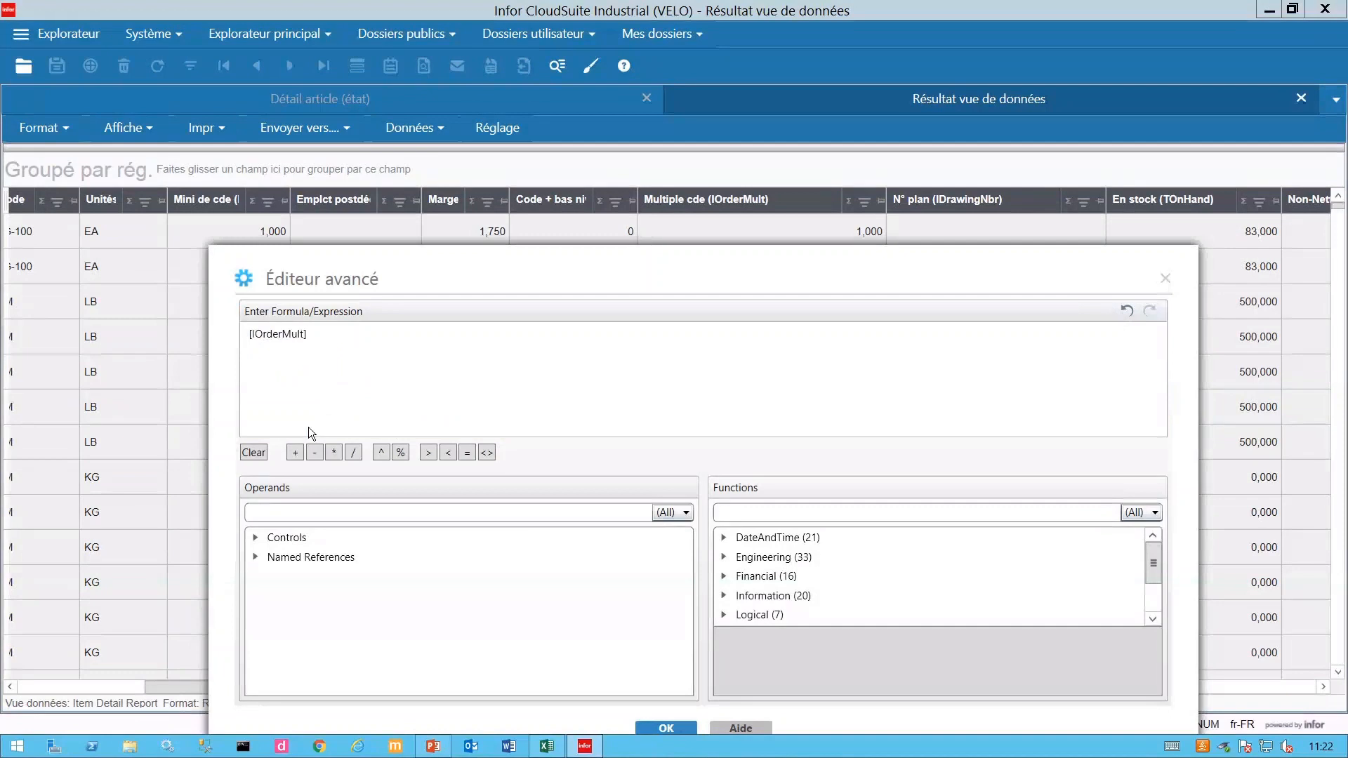
{"action": "left_click", "coordinate": [335, 453]}
{"action": "type", "text": "2"}
{"action": "left_click", "coordinate": [664, 729]}
- Confirm the new column, check it in the grid, then hide the filter and grouping options
{"action": "left_click", "coordinate": [687, 614]}
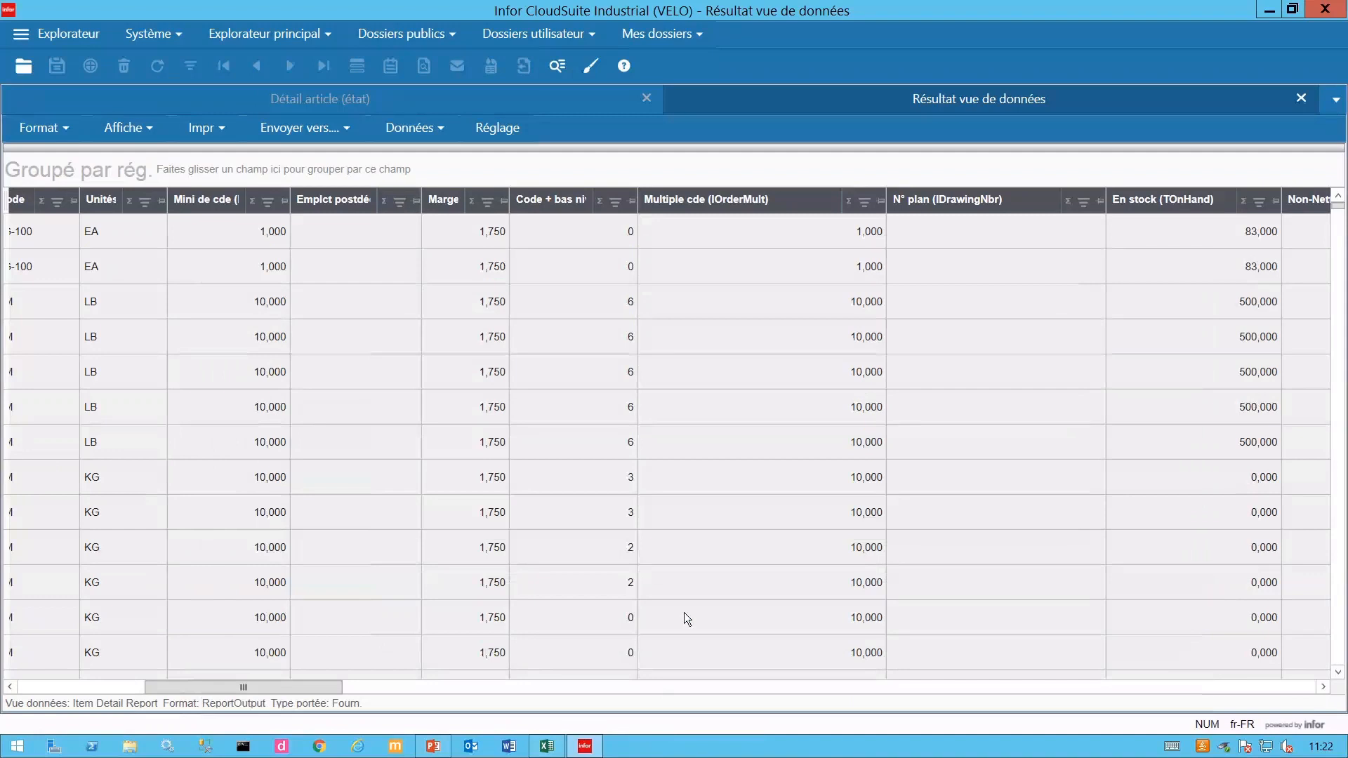
{"action": "left_click_drag", "start_coordinate": [330, 683], "coordinate": [1316, 713]}
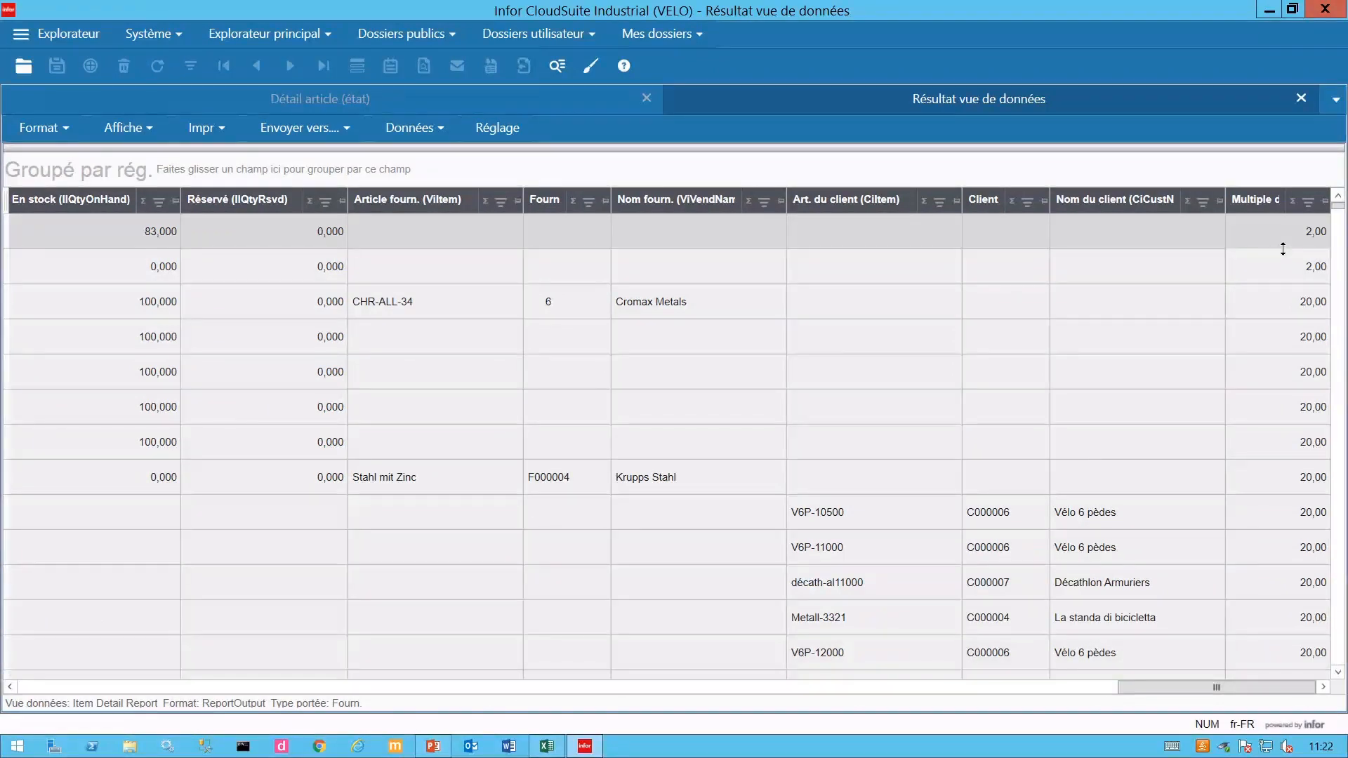
{"action": "left_click_drag", "start_coordinate": [1271, 689], "coordinate": [1069, 702]}
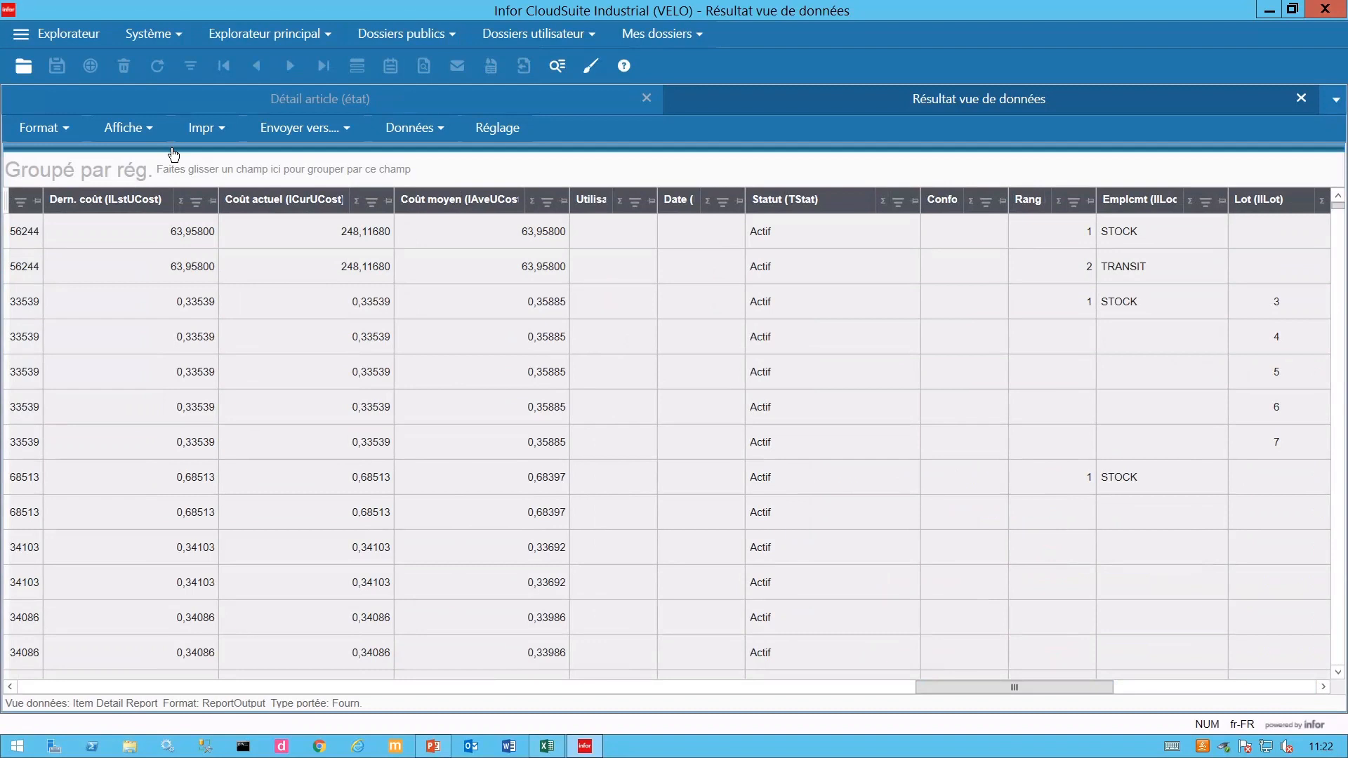
{"action": "left_click", "coordinate": [149, 129]}
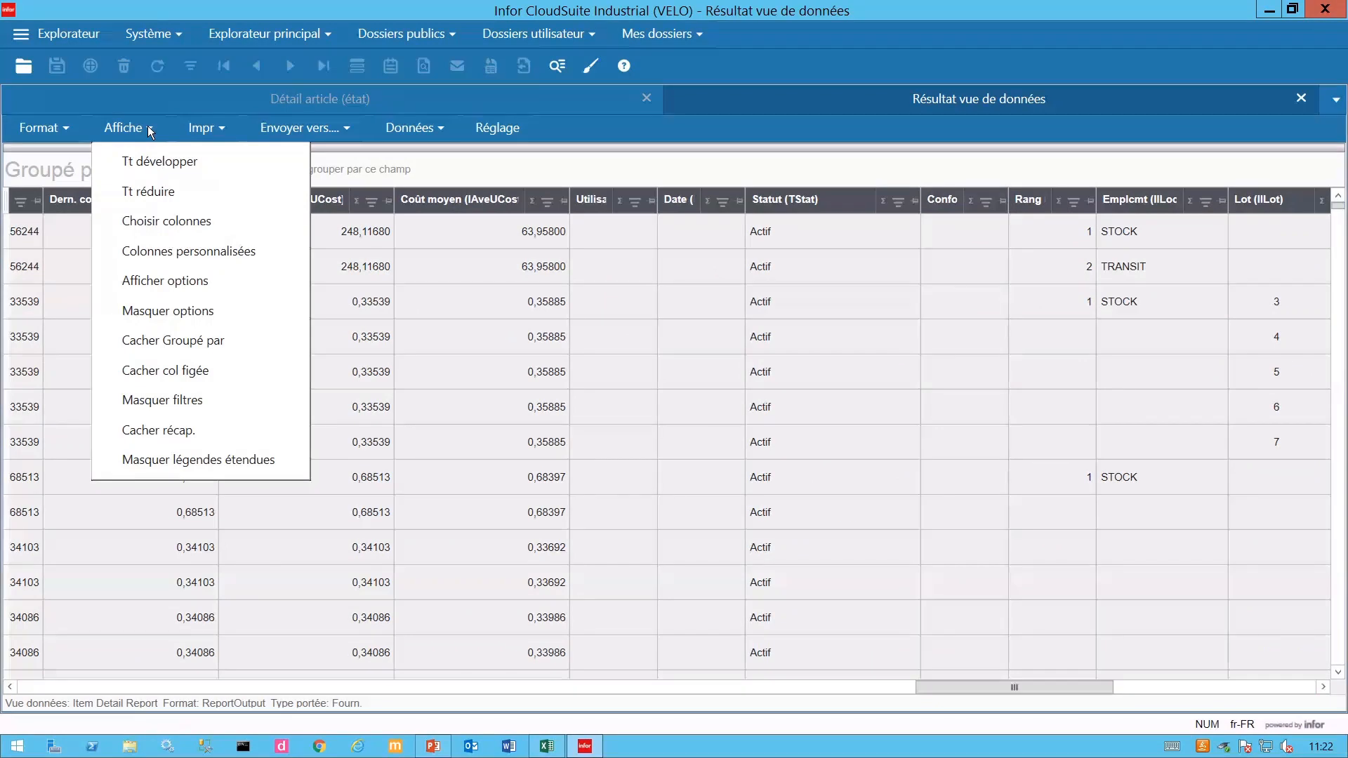
{"action": "left_click", "coordinate": [177, 311]}
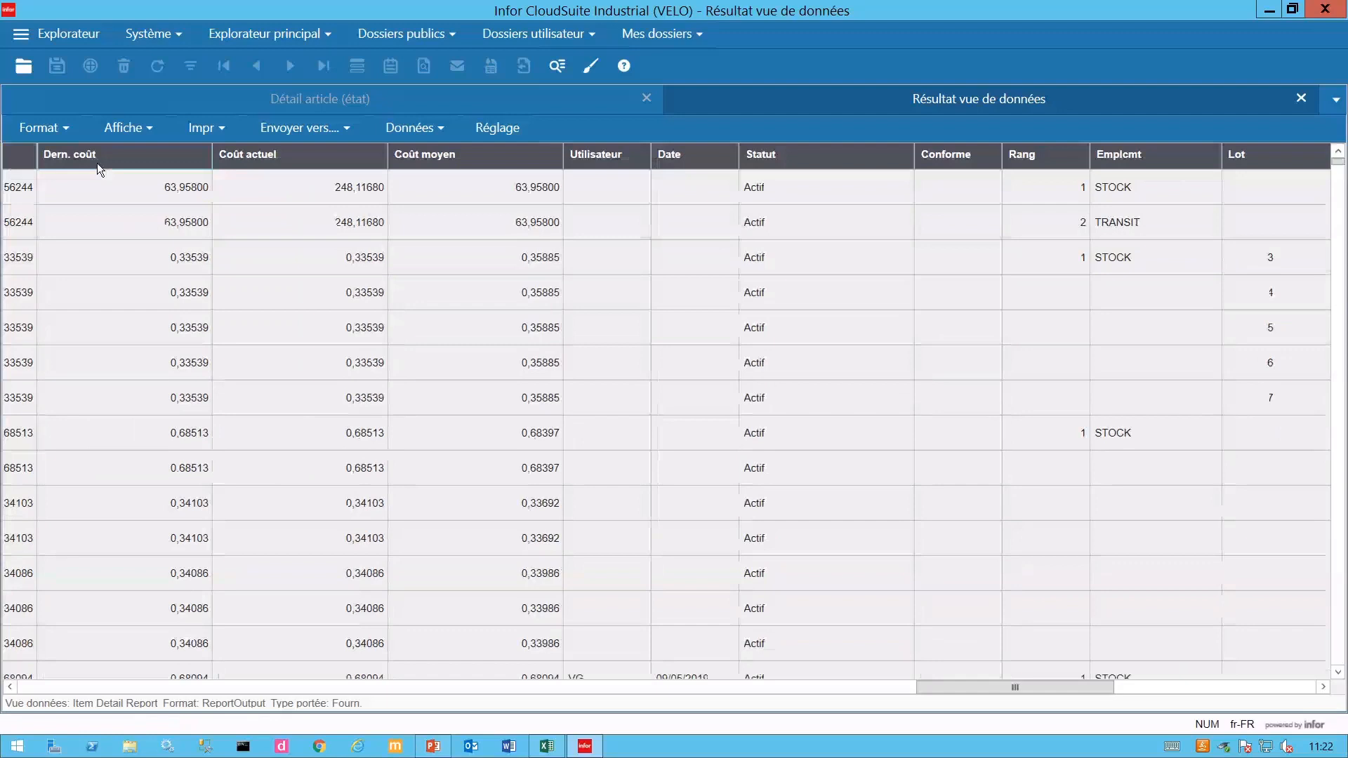
- Save the grid layout as new format 'BBR' with Site scope, marked as default
{"action": "left_click", "coordinate": [69, 128]}
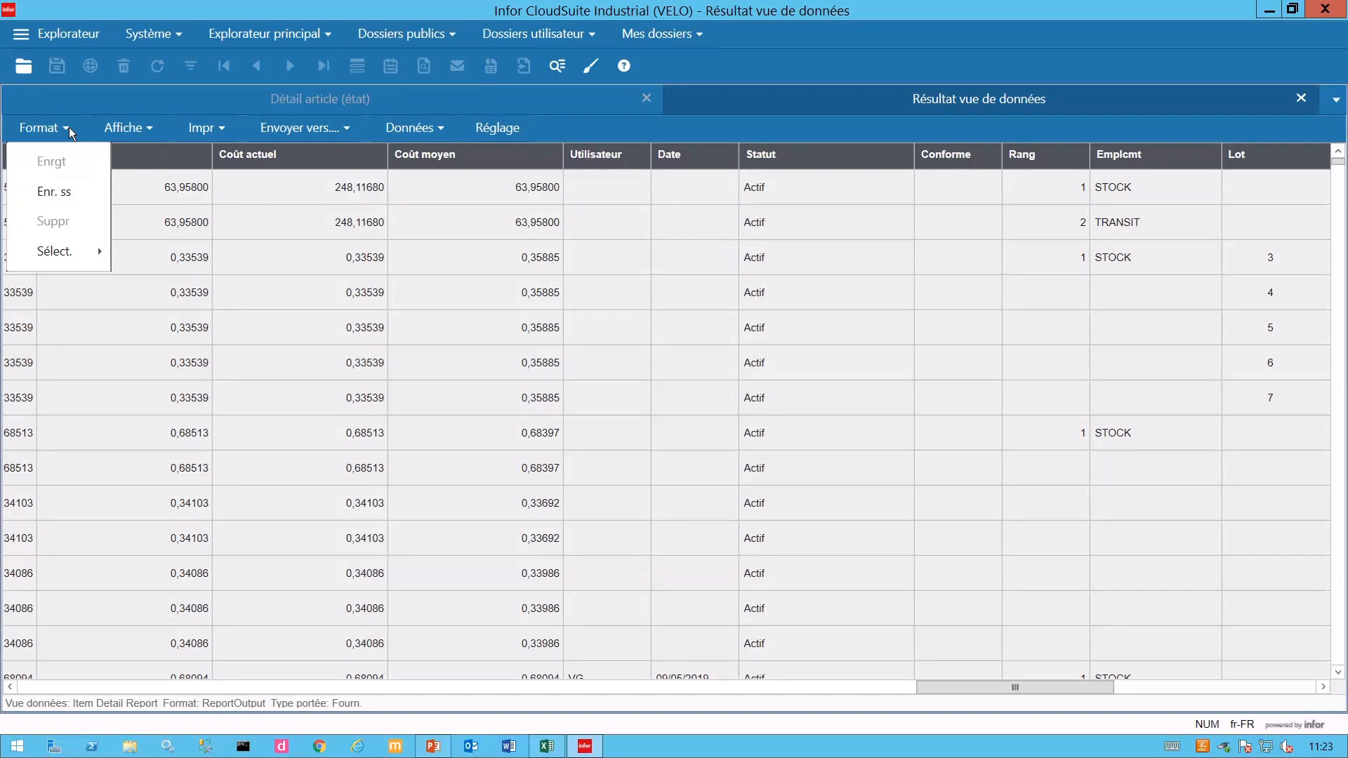
{"action": "left_click", "coordinate": [53, 190]}
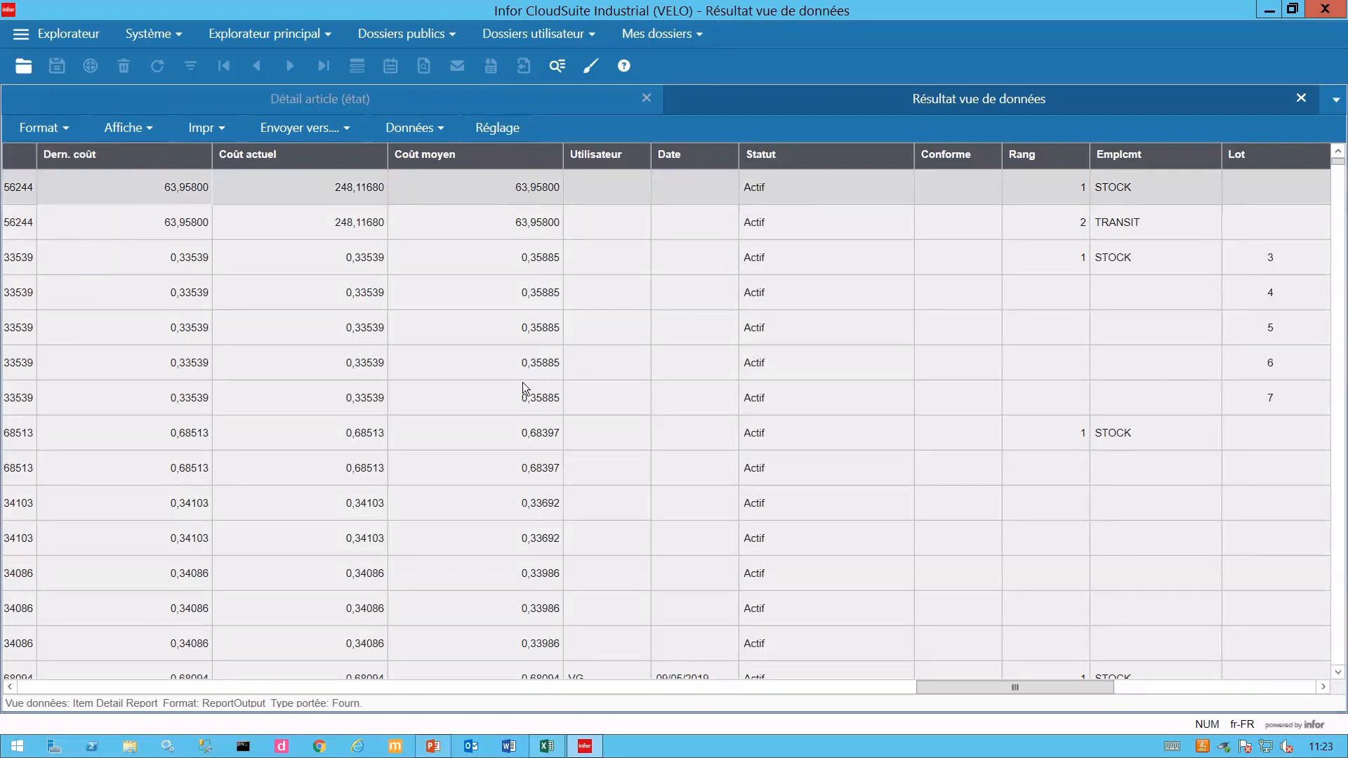
{"action": "left_click", "coordinate": [686, 329]}
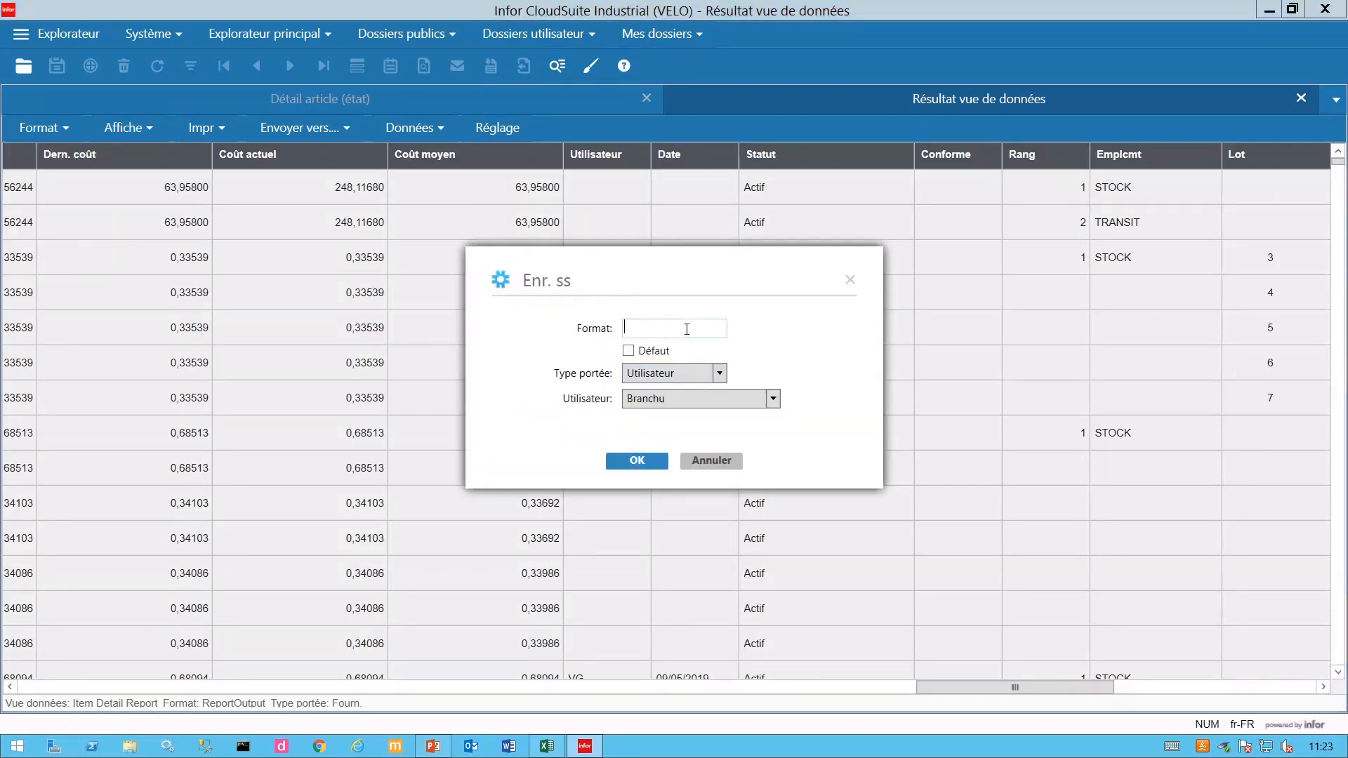
{"action": "type", "text": "BBR"}
{"action": "left_click", "coordinate": [720, 373]}
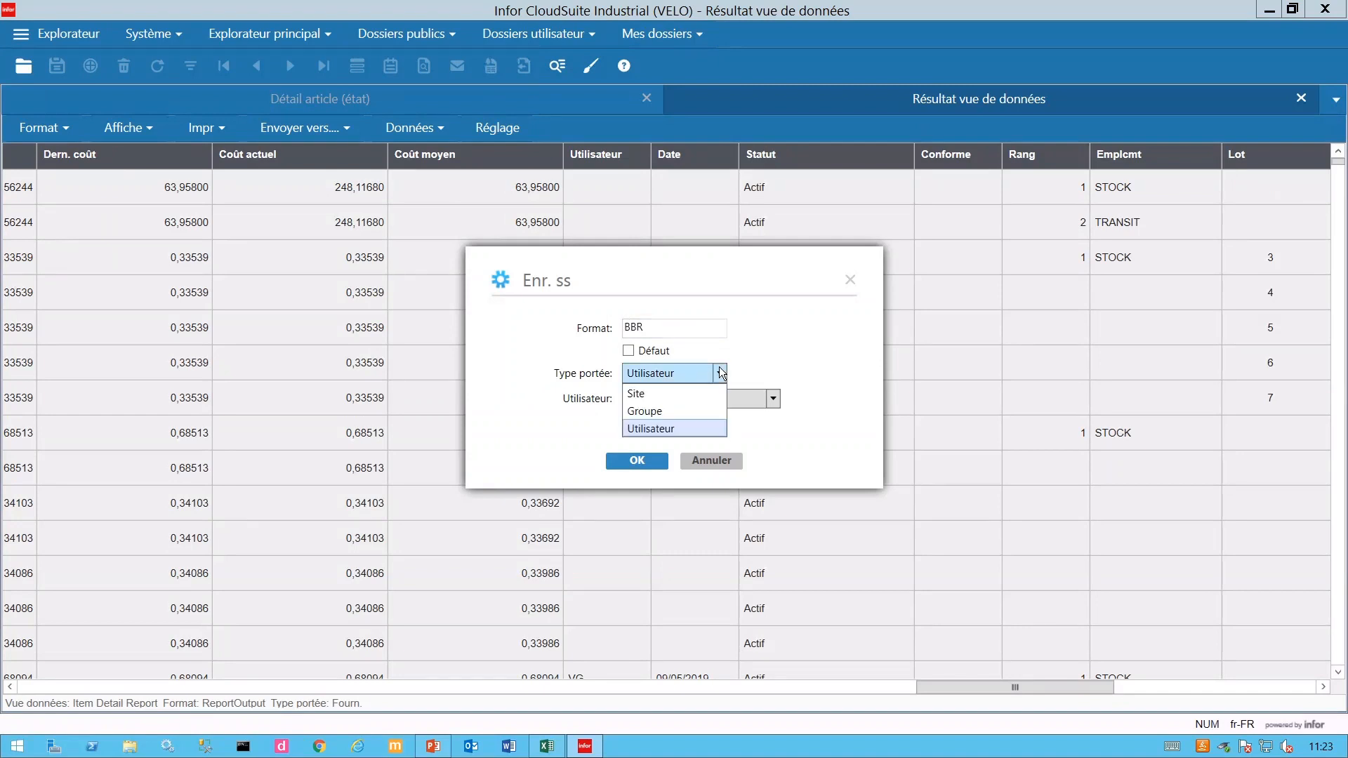
{"action": "left_click", "coordinate": [685, 396]}
{"action": "left_click", "coordinate": [635, 353]}
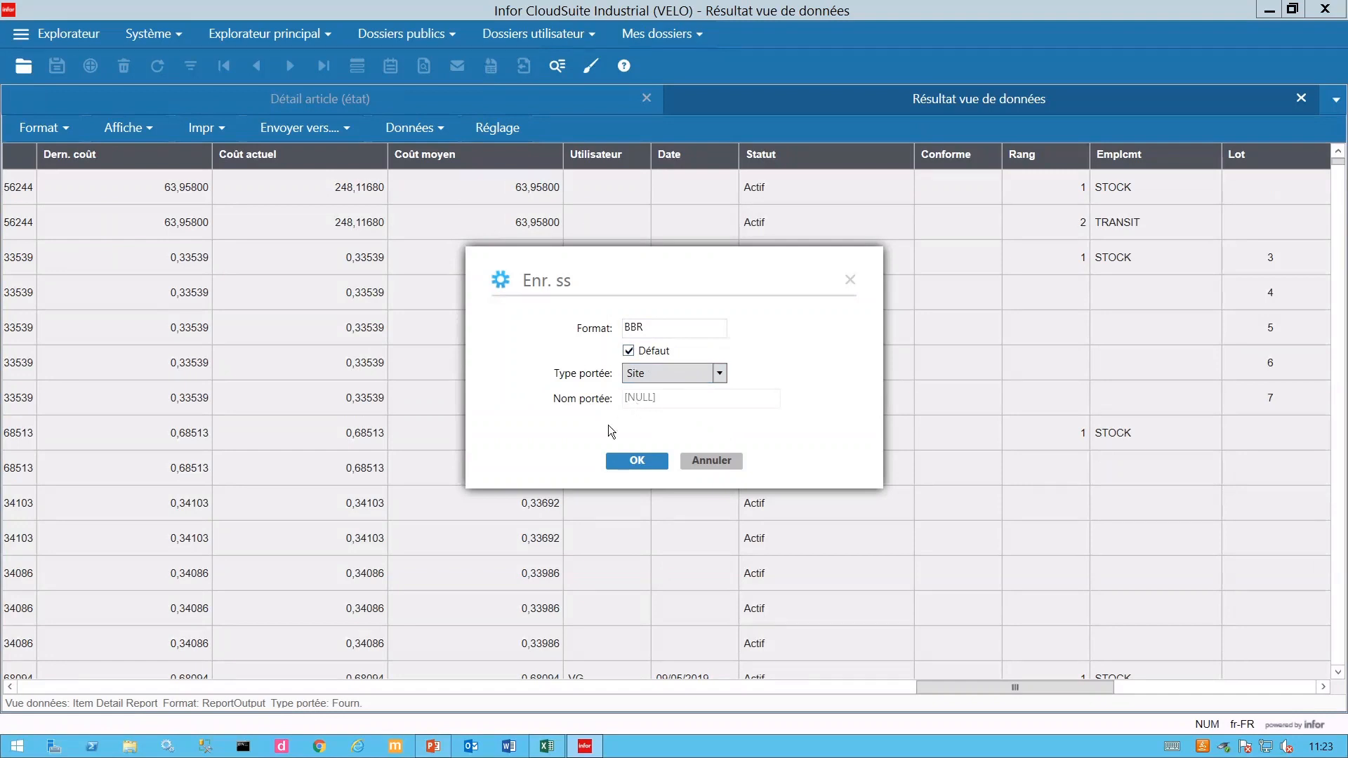
{"action": "left_click", "coordinate": [637, 461]}
{"action": "left_click", "coordinate": [673, 461]}
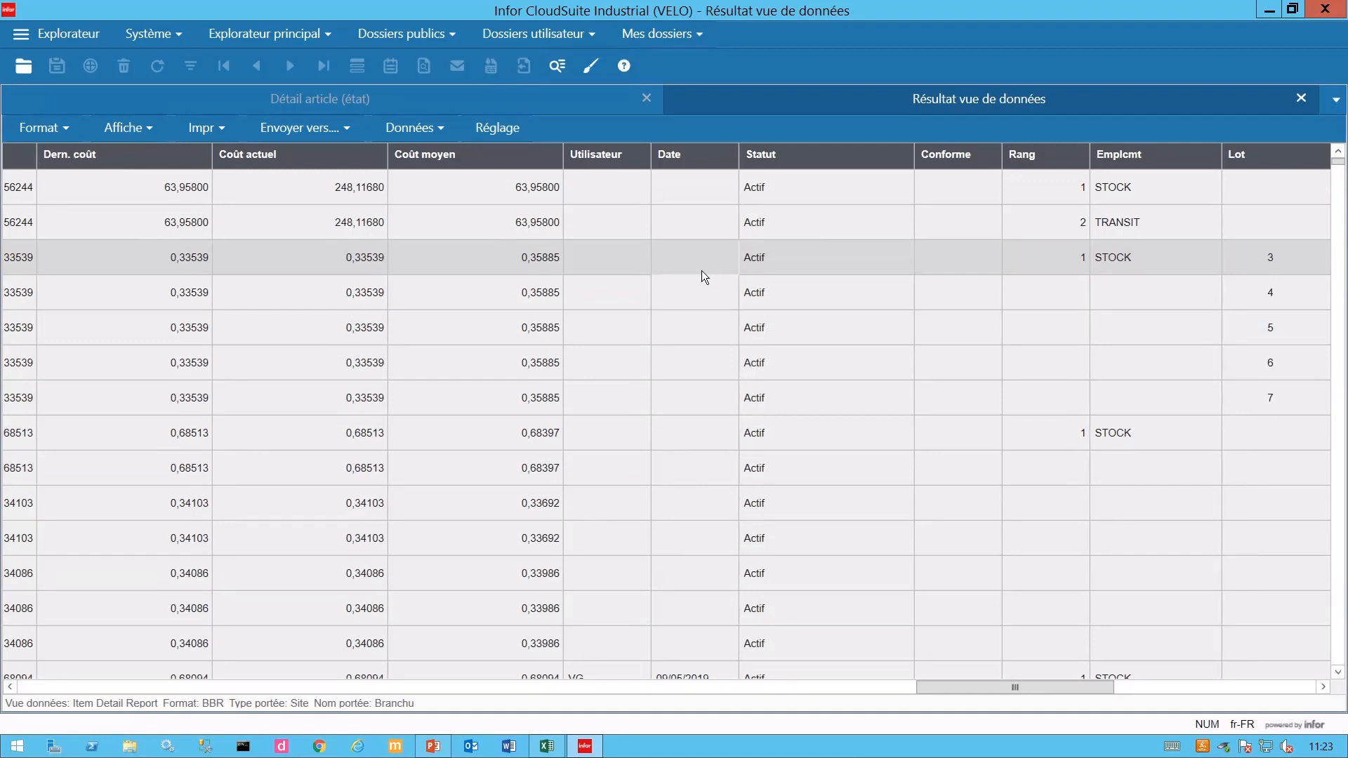
- Rerun the item detail Aperçu, scroll the results to check the layout, then close them
{"action": "left_click", "coordinate": [1303, 99]}
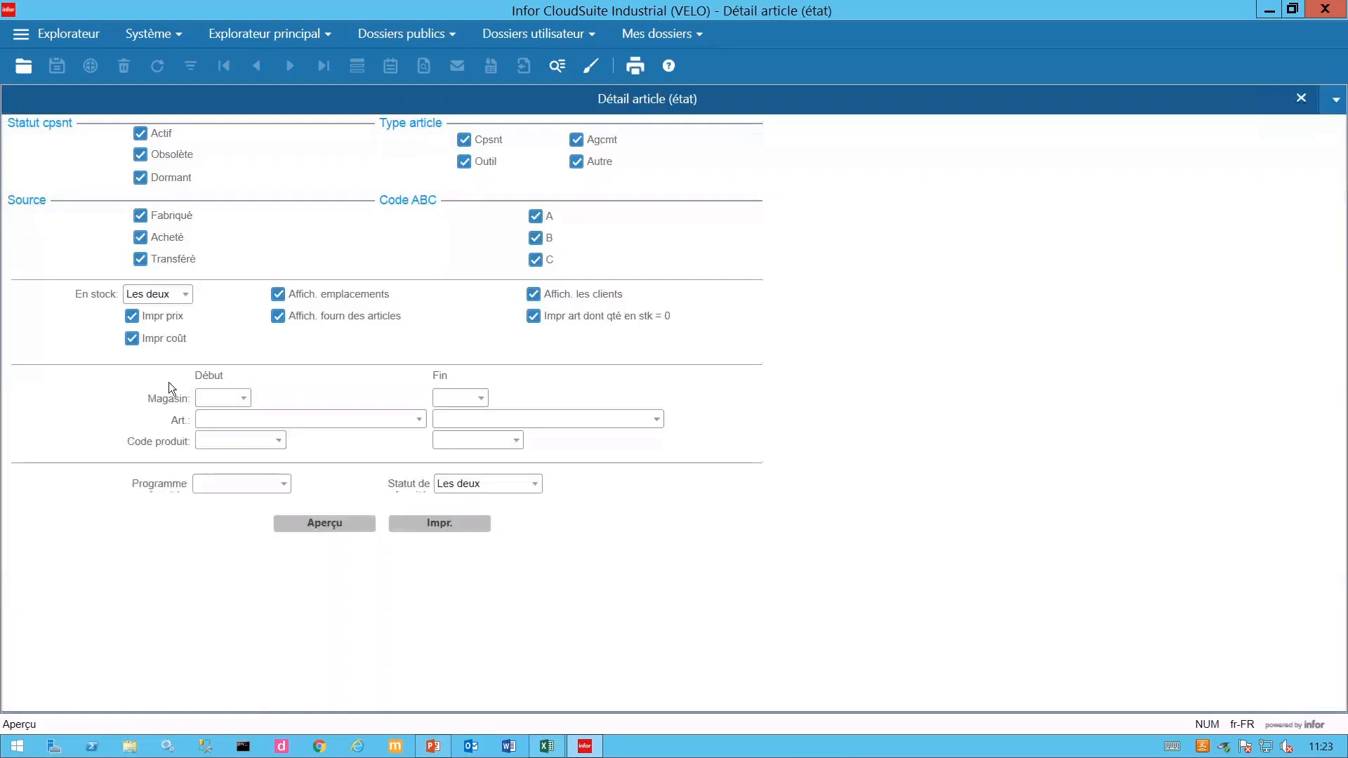
{"action": "left_click", "coordinate": [323, 525]}
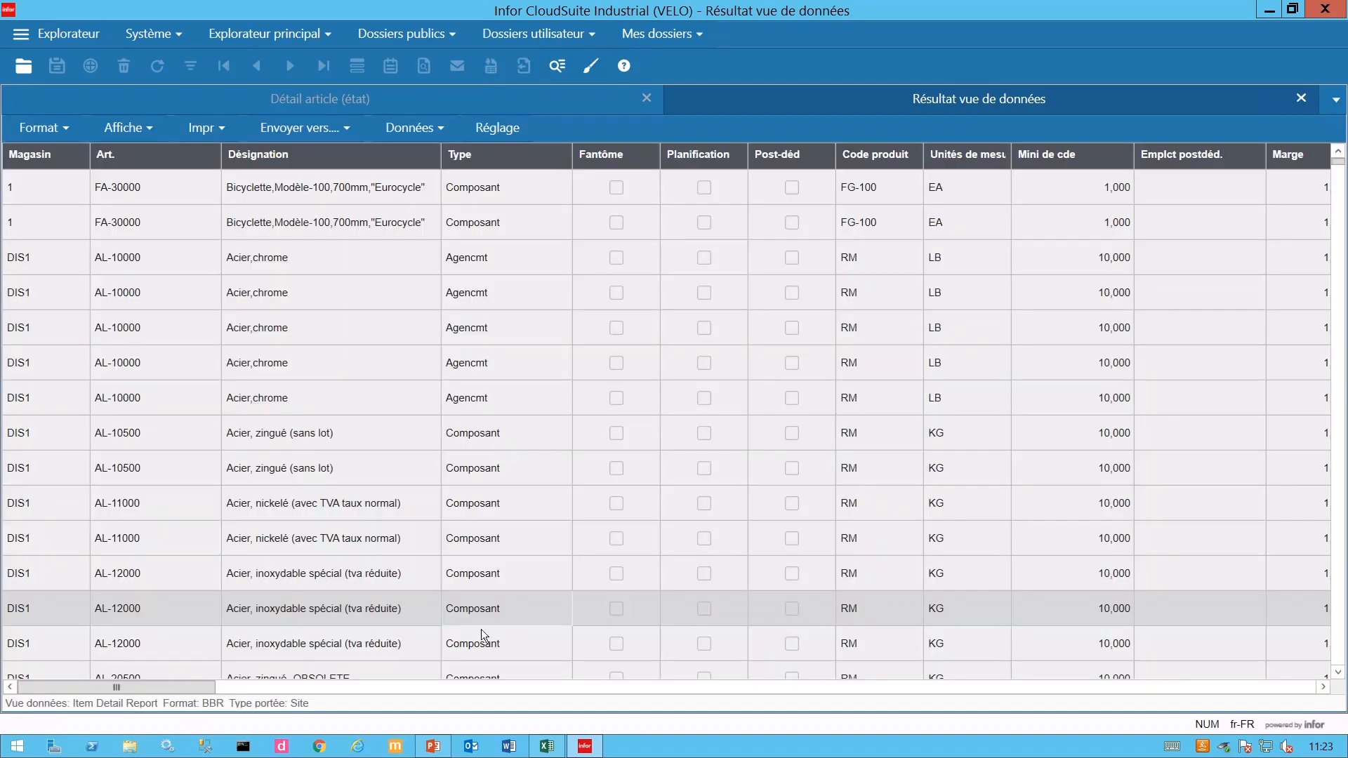
{"action": "left_click_drag", "start_coordinate": [184, 686], "coordinate": [321, 696]}
{"action": "left_click", "coordinate": [1299, 687]}
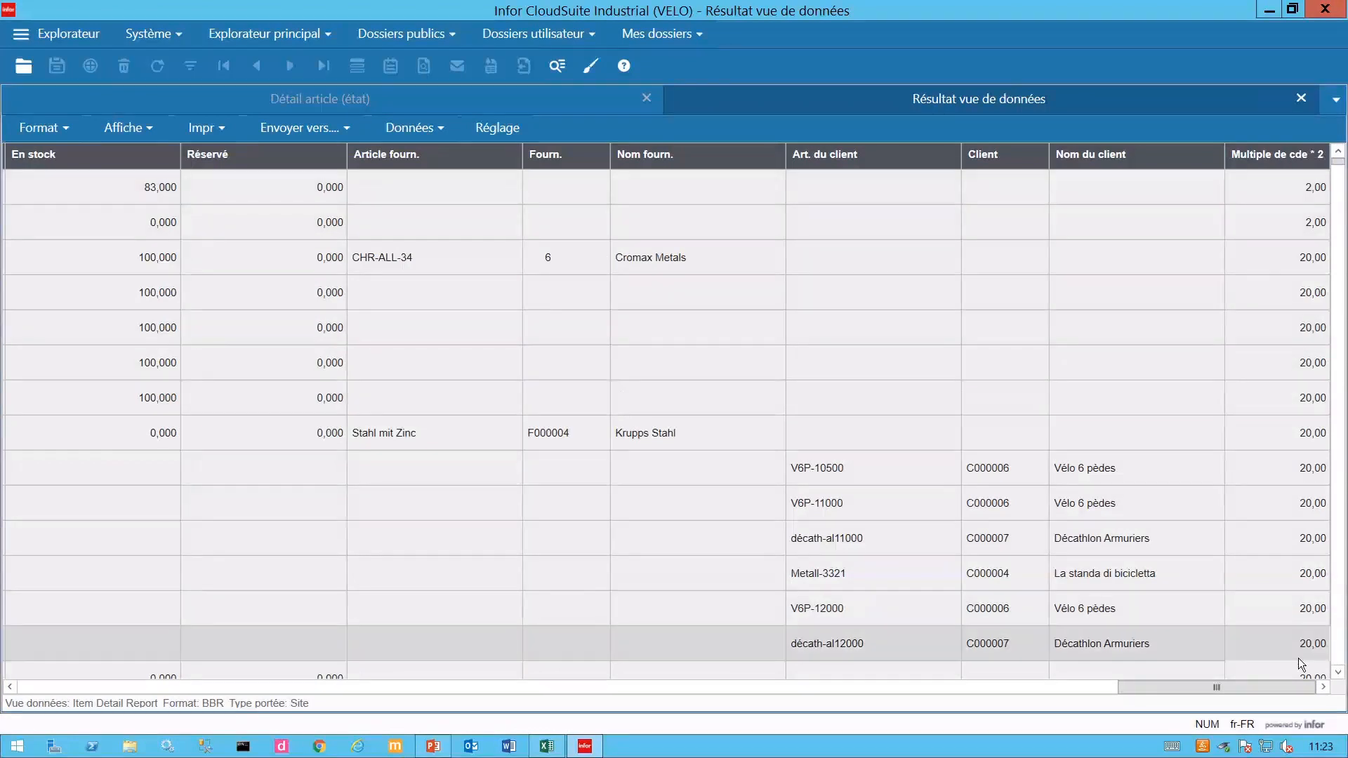
{"action": "left_click", "coordinate": [1305, 97]}
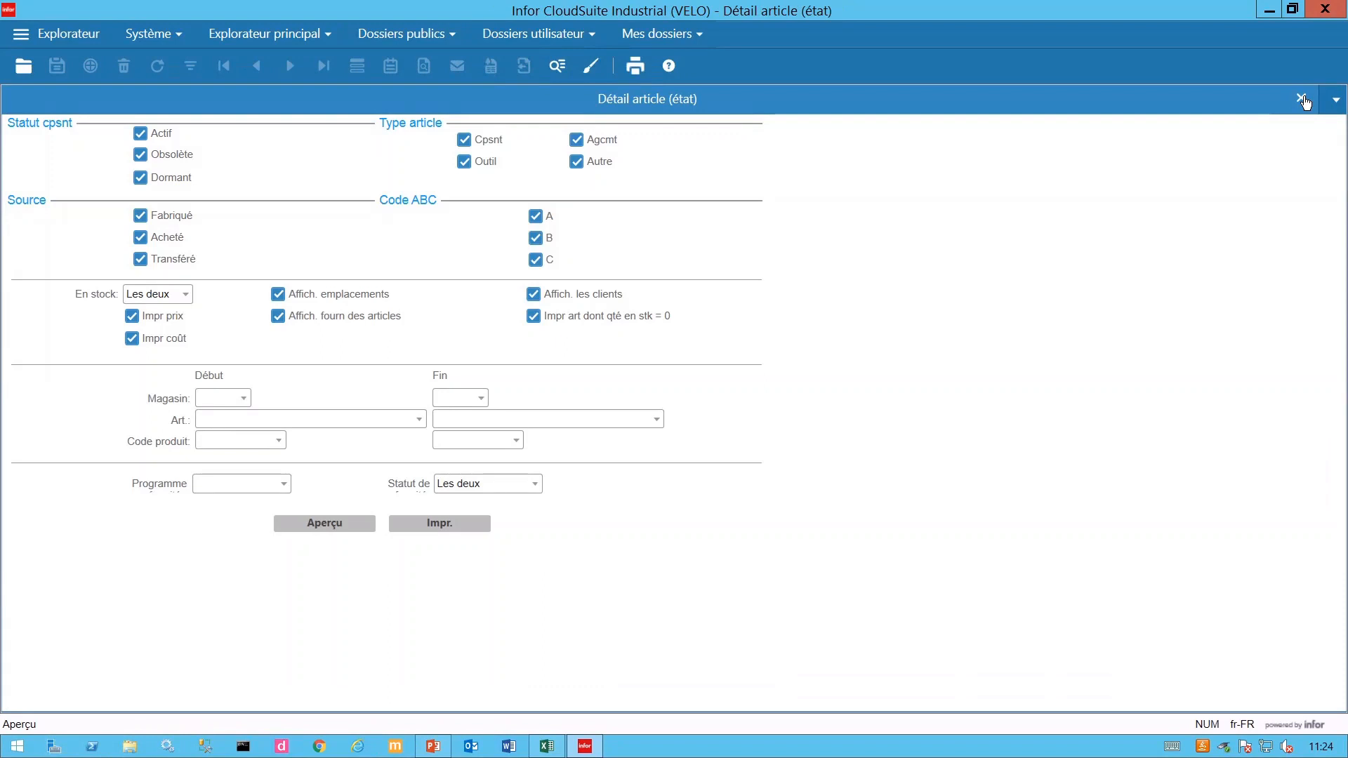
- Close Détail article (état) and open Vue de données (param) with its filter cleared
{"action": "left_click", "coordinate": [1304, 99]}
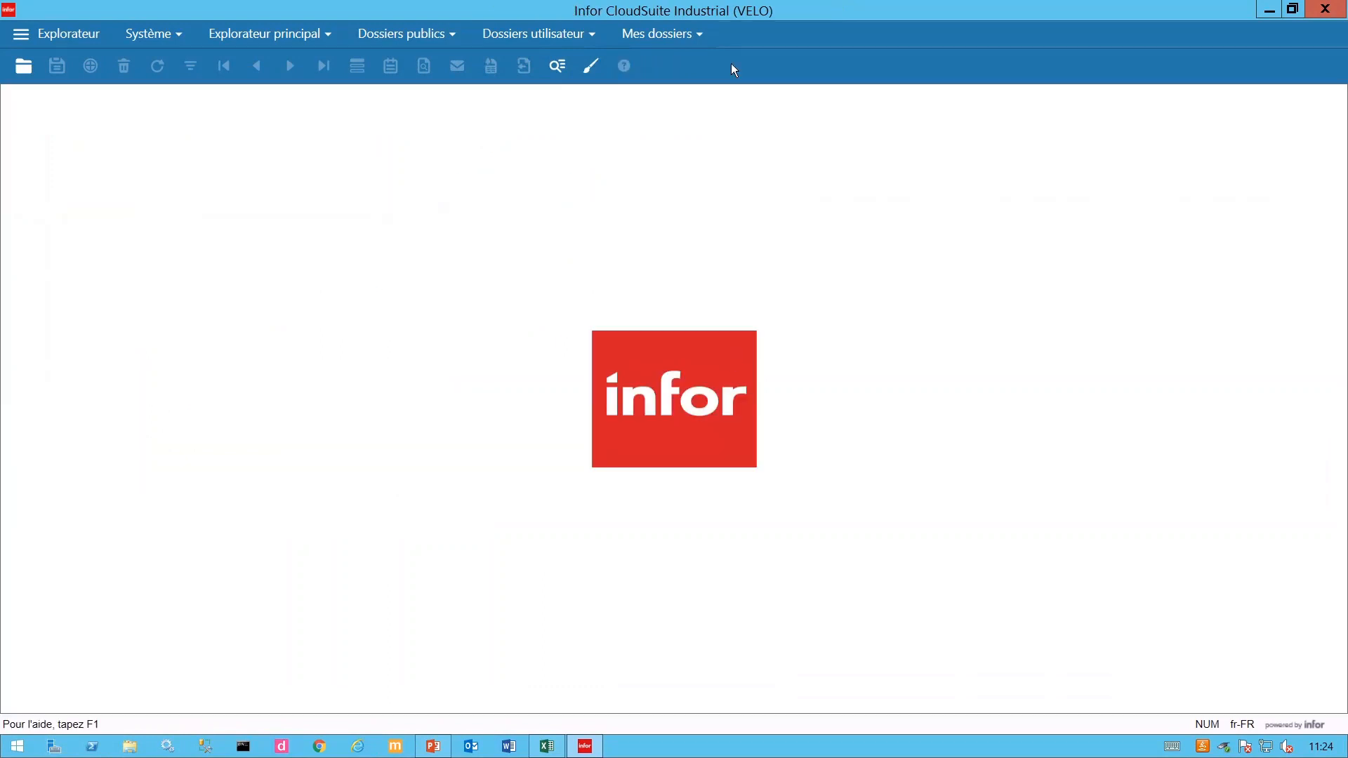
{"action": "left_click", "coordinate": [696, 34]}
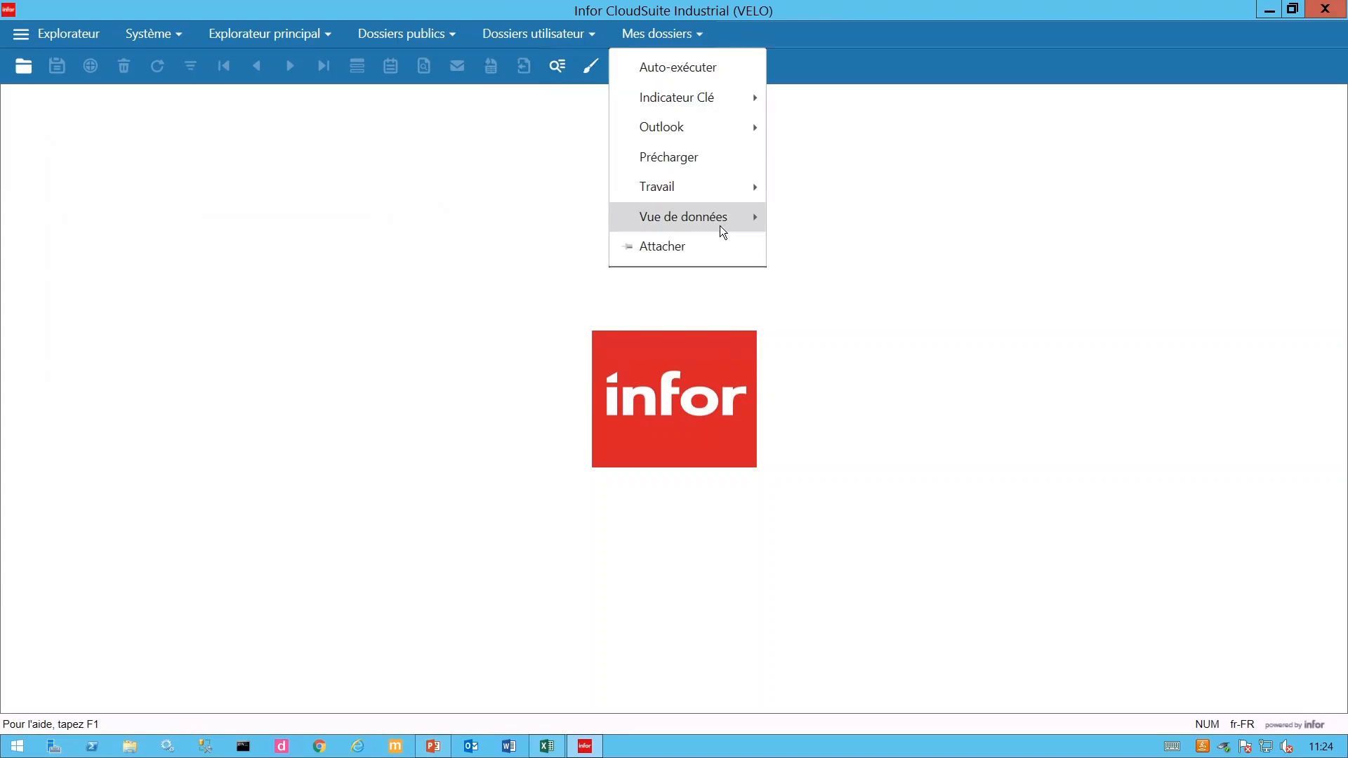
{"action": "mouse_move", "coordinate": [727, 220]}
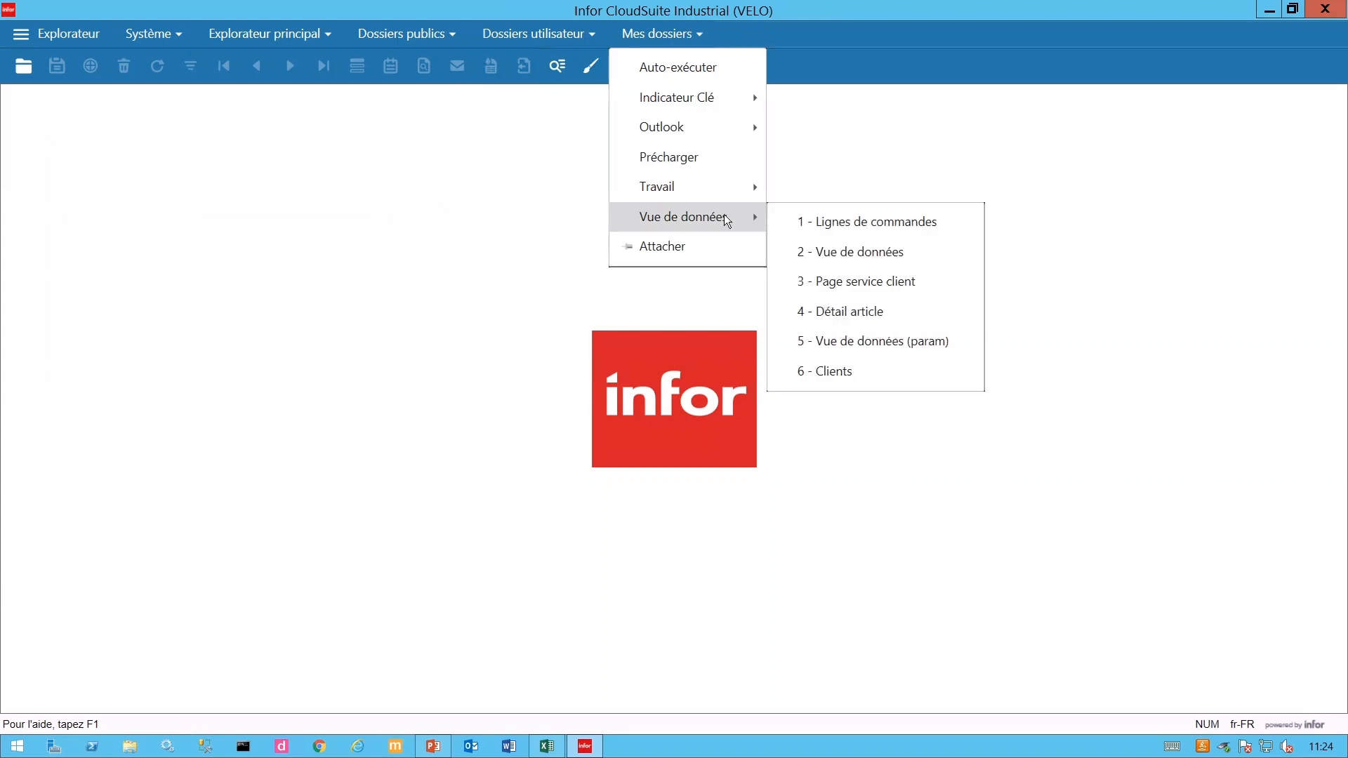
{"action": "left_click", "coordinate": [859, 351]}
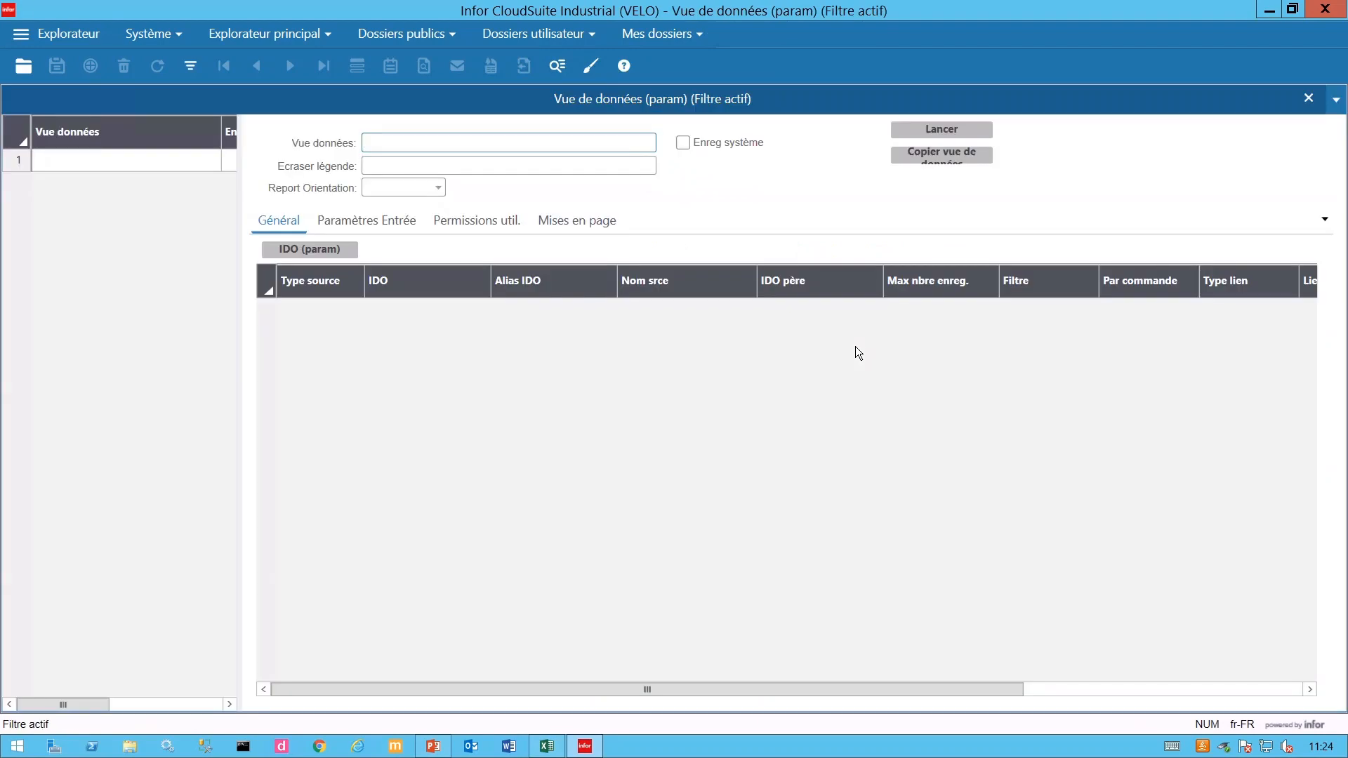
{"action": "left_click", "coordinate": [190, 65]}
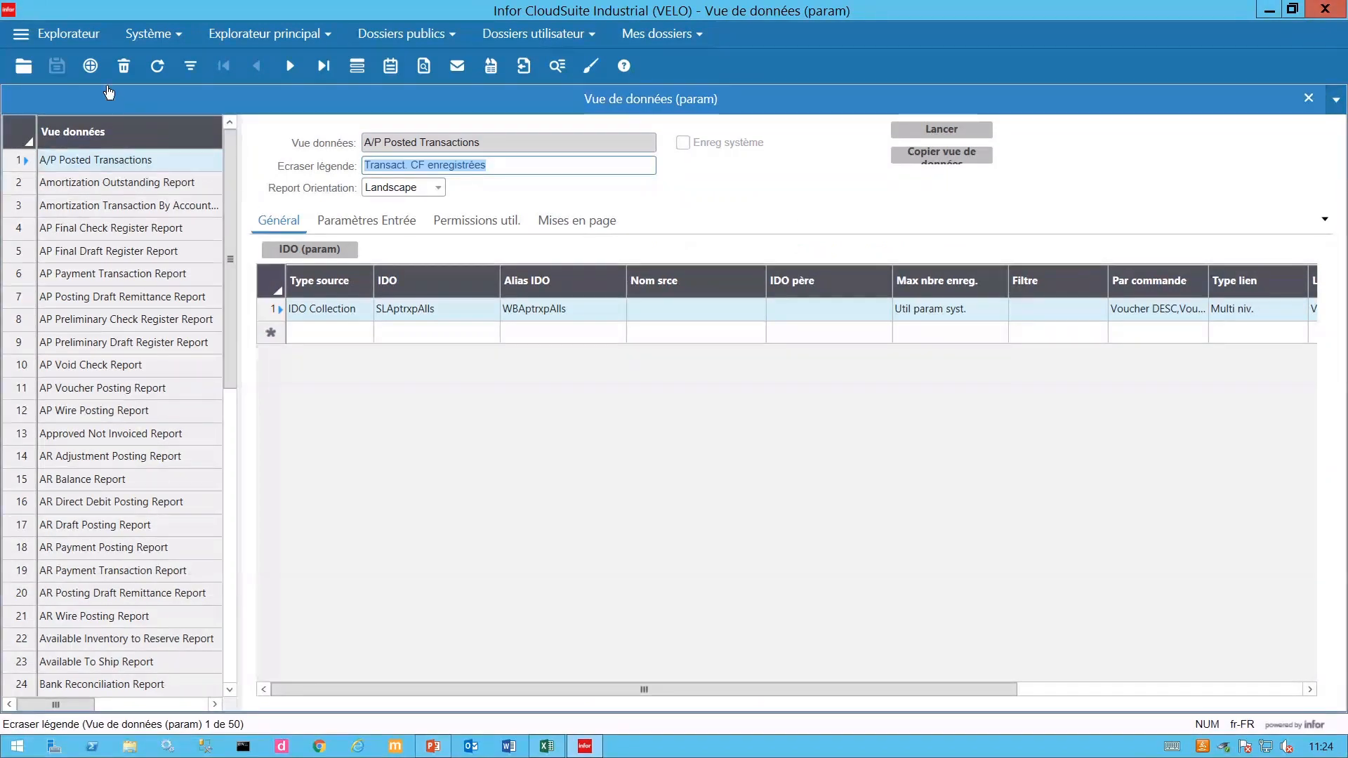
- Start a new data view named 'Commandes et lignes' and copy the name into Ecraser légende
{"action": "left_click", "coordinate": [91, 66]}
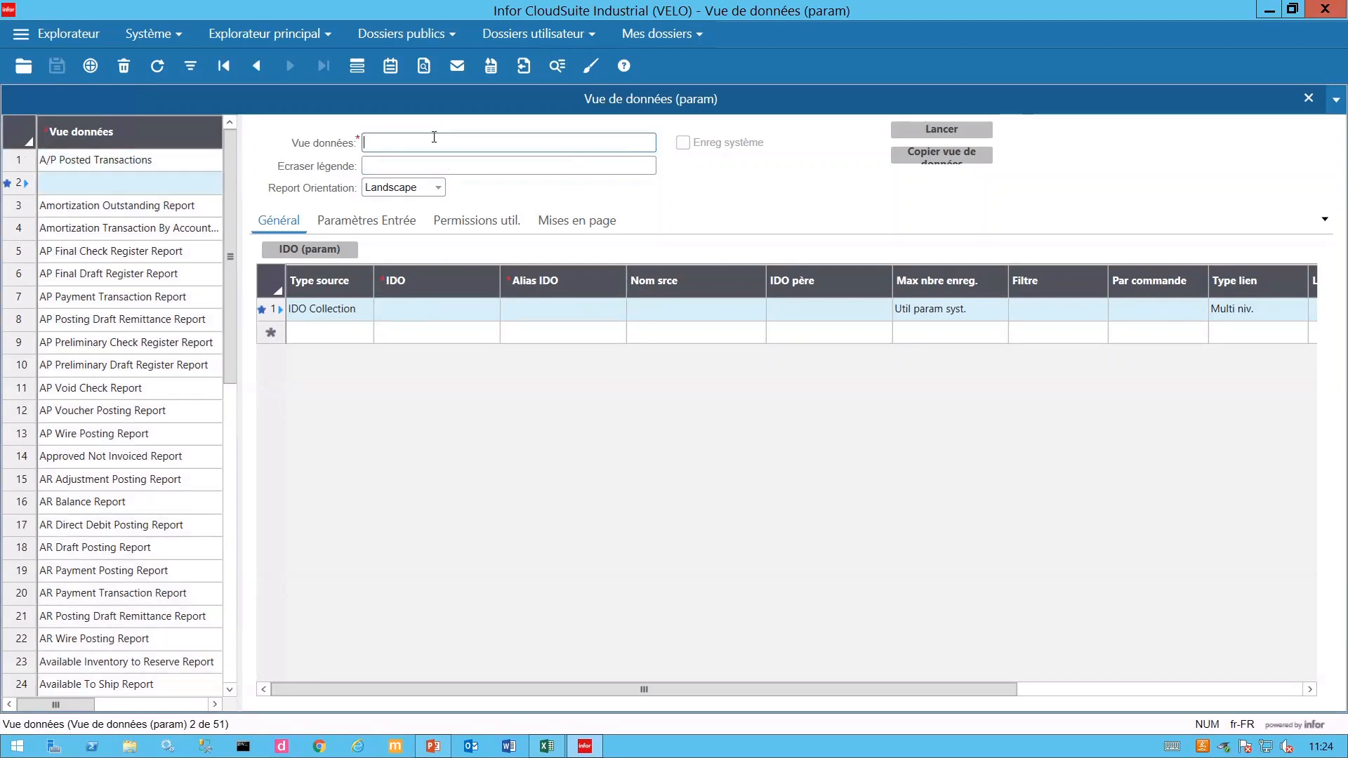
{"action": "type", "text": "Commandes"}
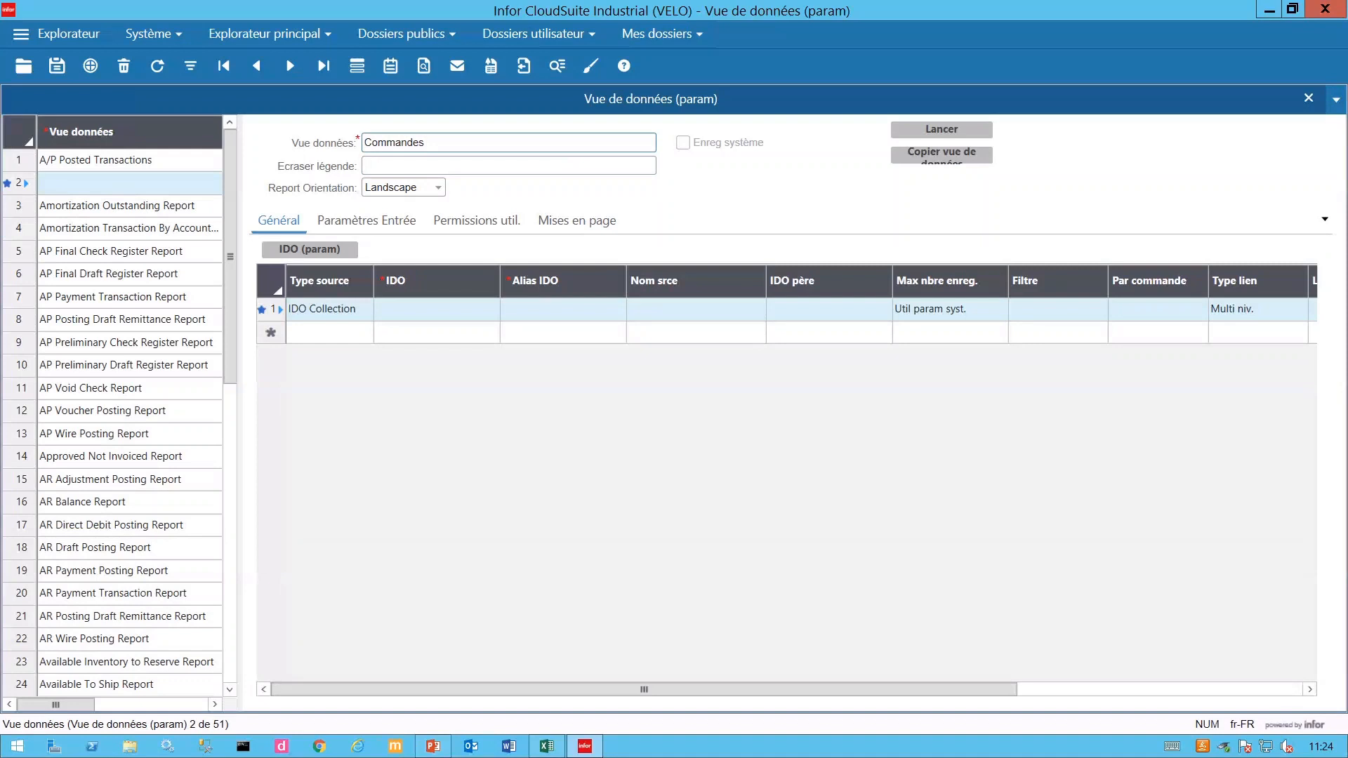
{"action": "type", "text": "lignes"}
{"action": "left_click_drag", "start_coordinate": [471, 143], "coordinate": [352, 149]}
{"action": "key", "text": "ctrl+c"}
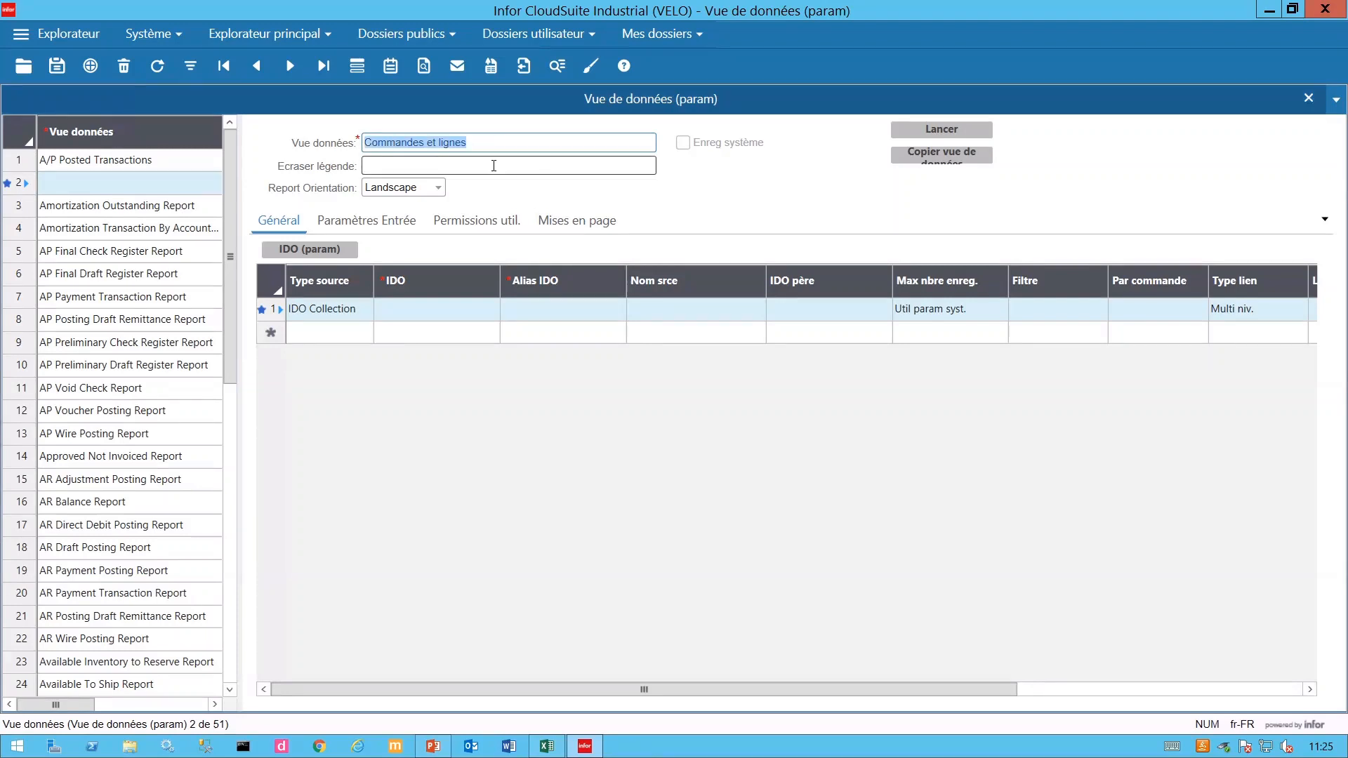
{"action": "left_click", "coordinate": [473, 162]}
{"action": "key", "text": "ctrl+v"}
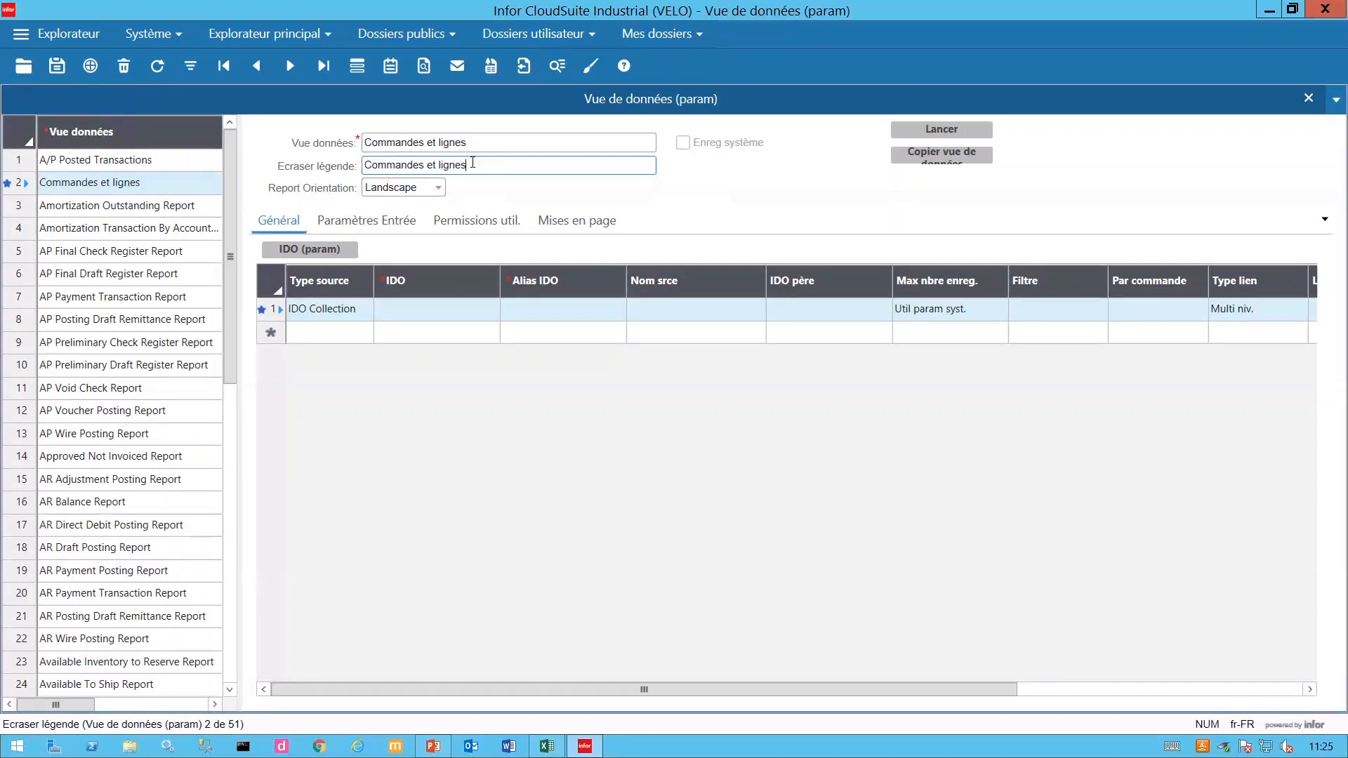
- Set SLCos as the view's first IDO
{"action": "left_click", "coordinate": [415, 316]}
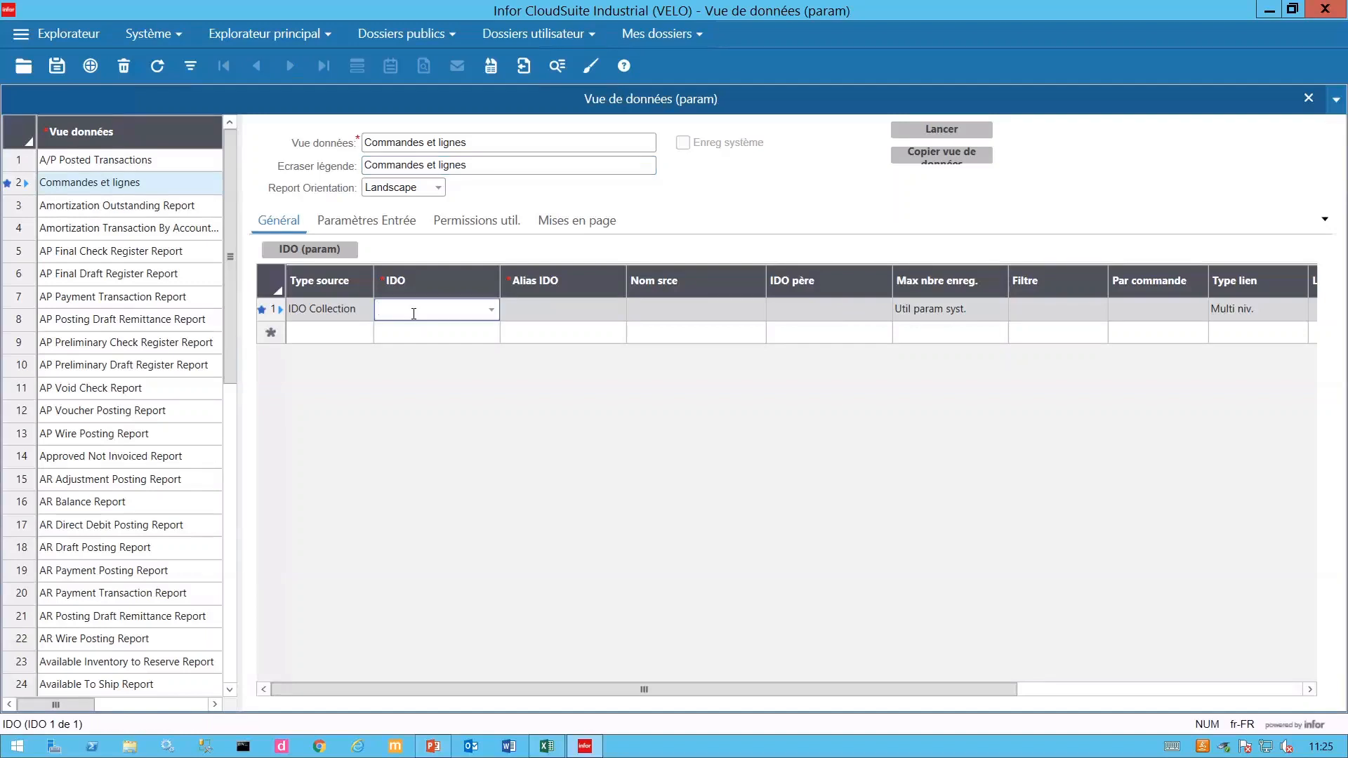
{"action": "type", "text": "SL"}
{"action": "type", "text": "Cos"}
{"action": "key", "text": "Tab"}
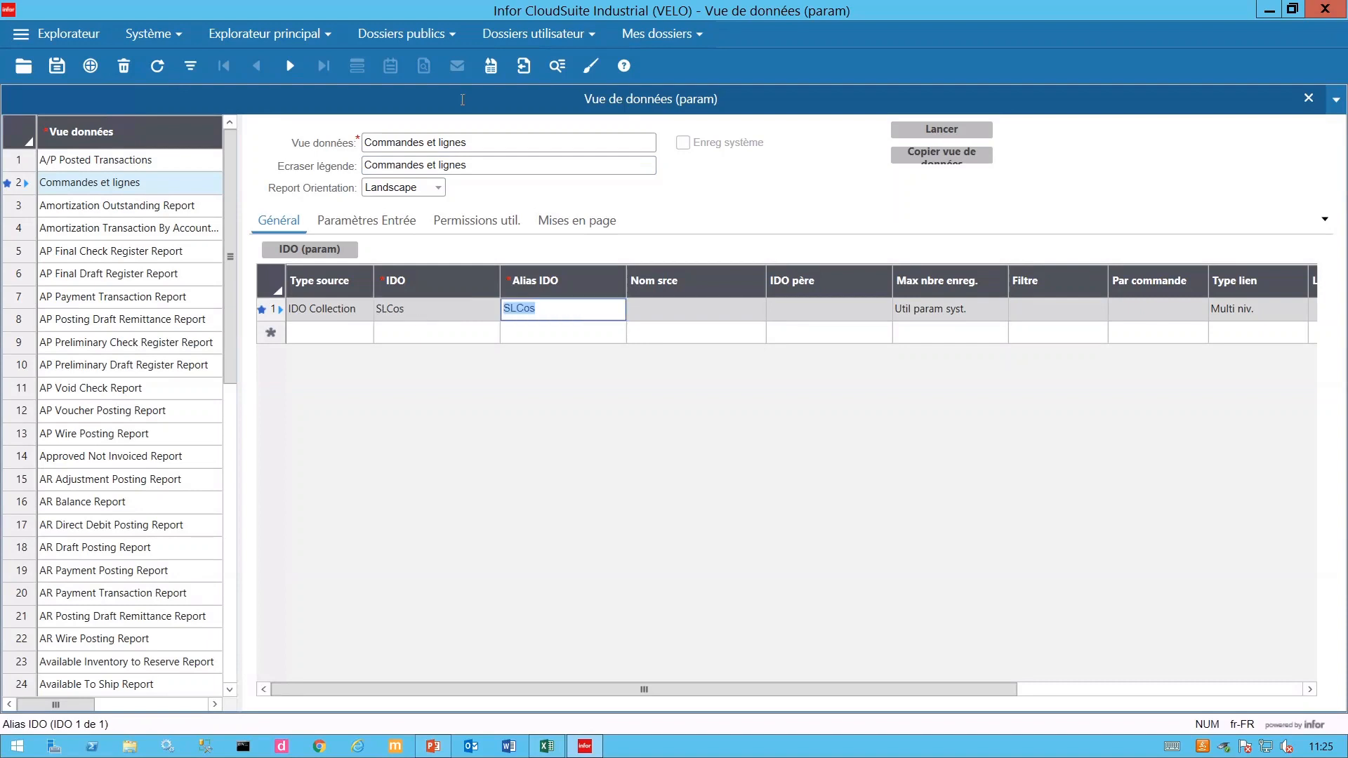
{"action": "key", "text": "Tab"}
{"action": "key", "text": "Tab"}
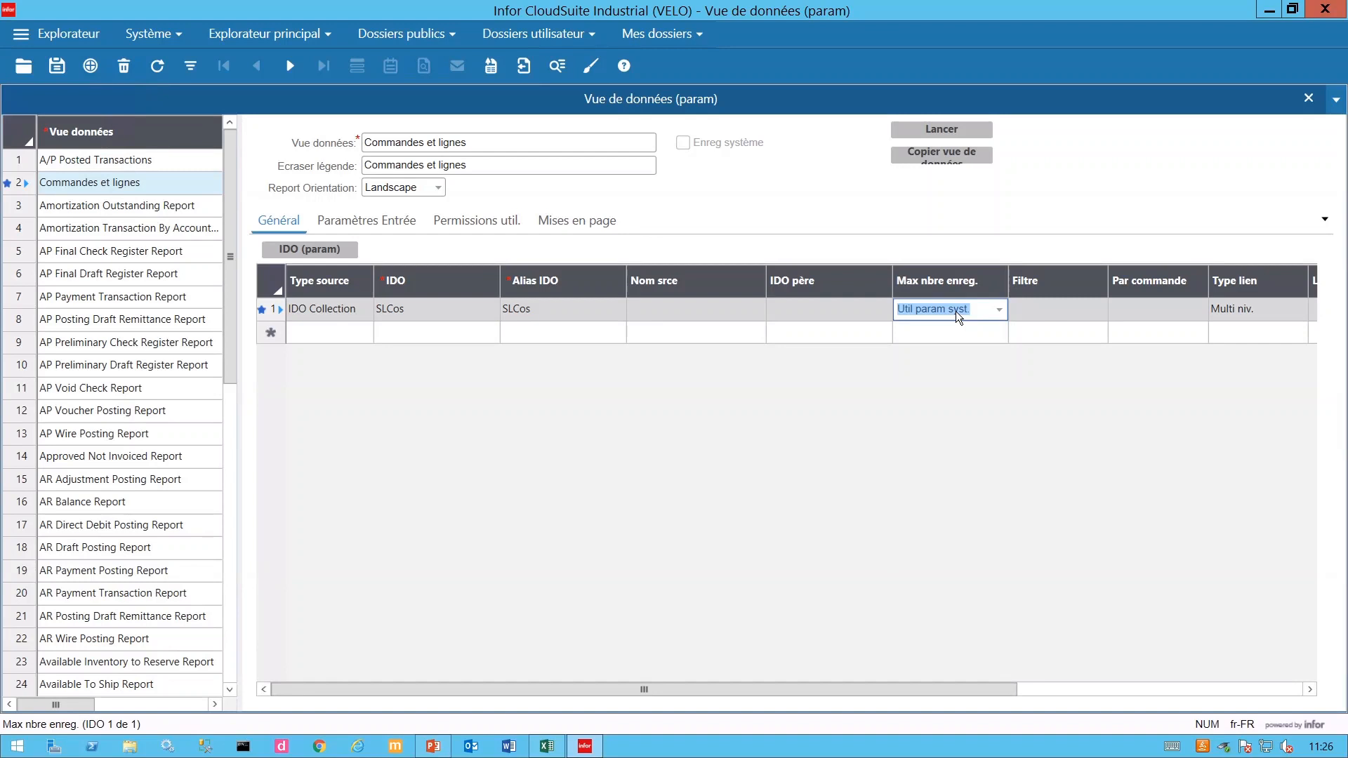
- Leave Max nbre enreg. at its default and add a second, empty IDO row
{"action": "left_click", "coordinate": [1001, 309]}
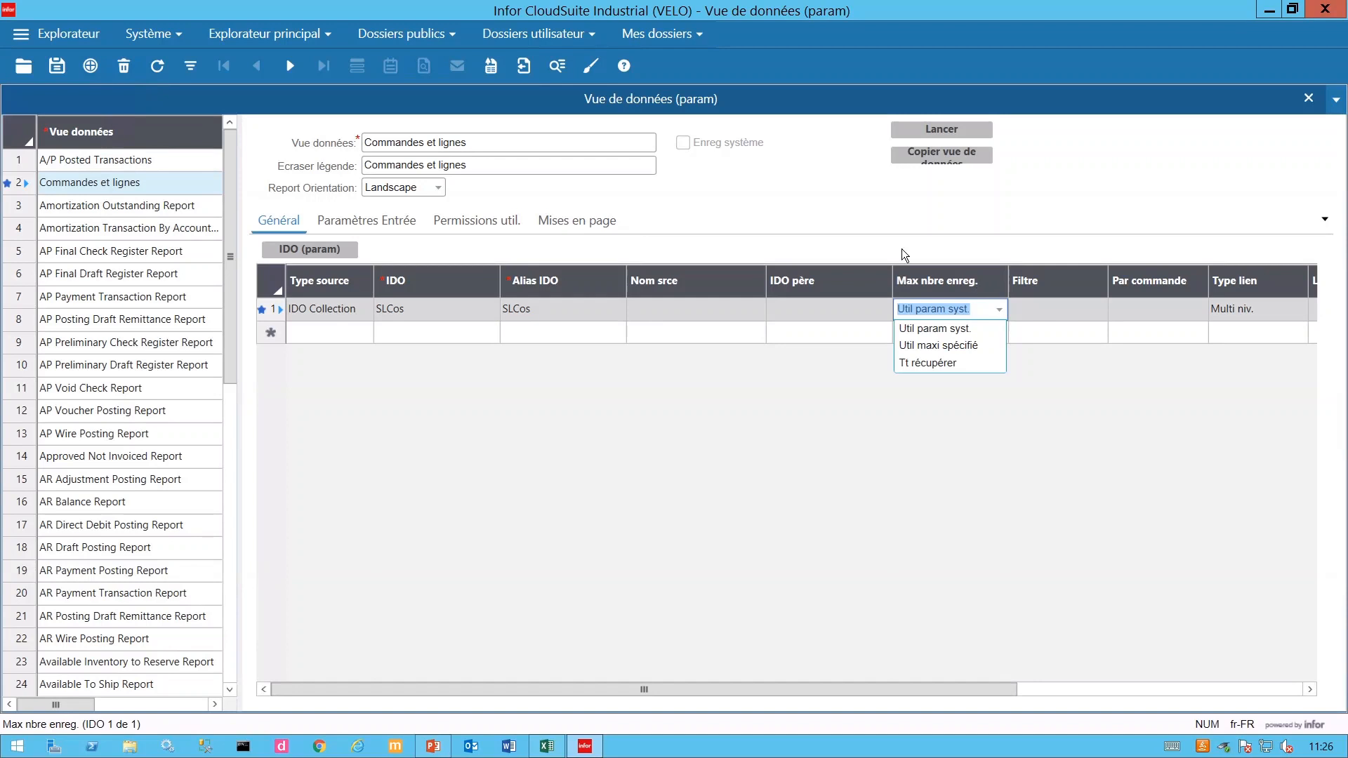
{"action": "left_click", "coordinate": [841, 212]}
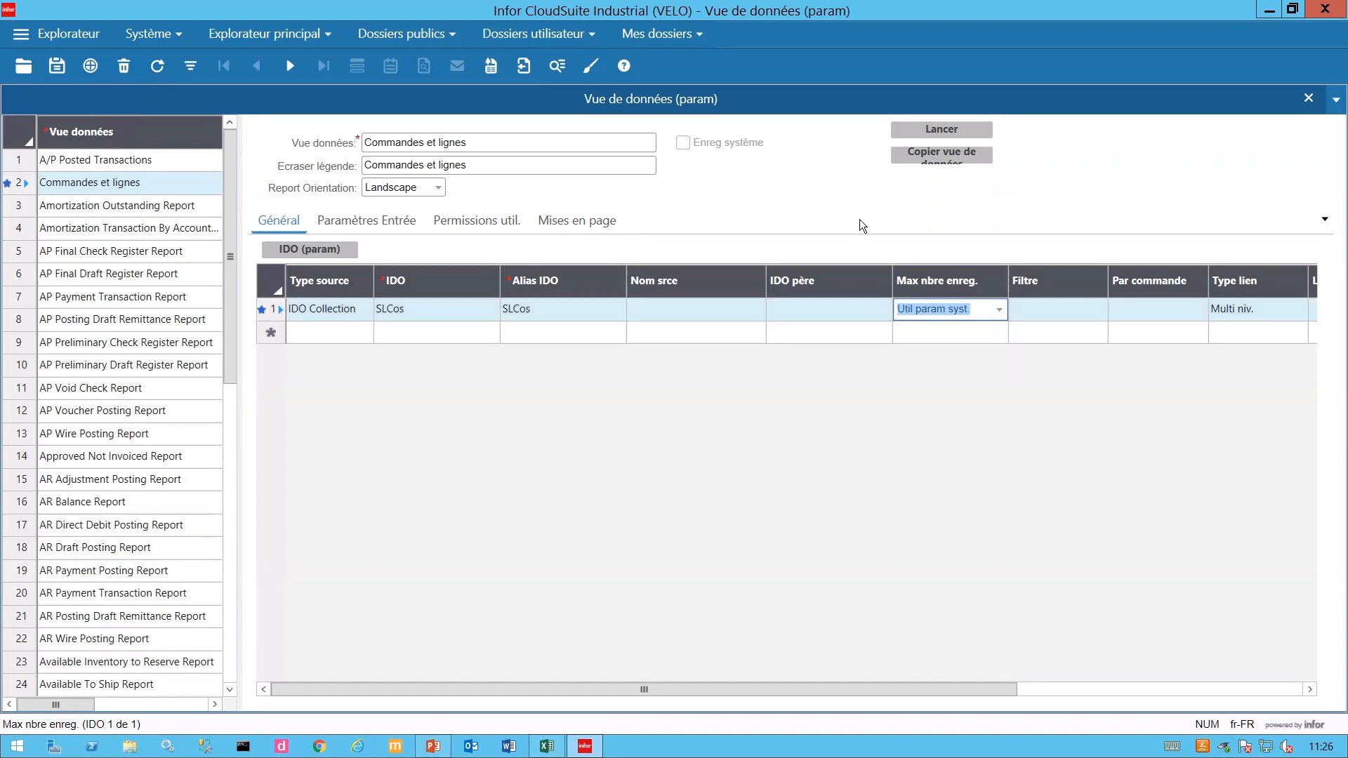
{"action": "left_click", "coordinate": [399, 335]}
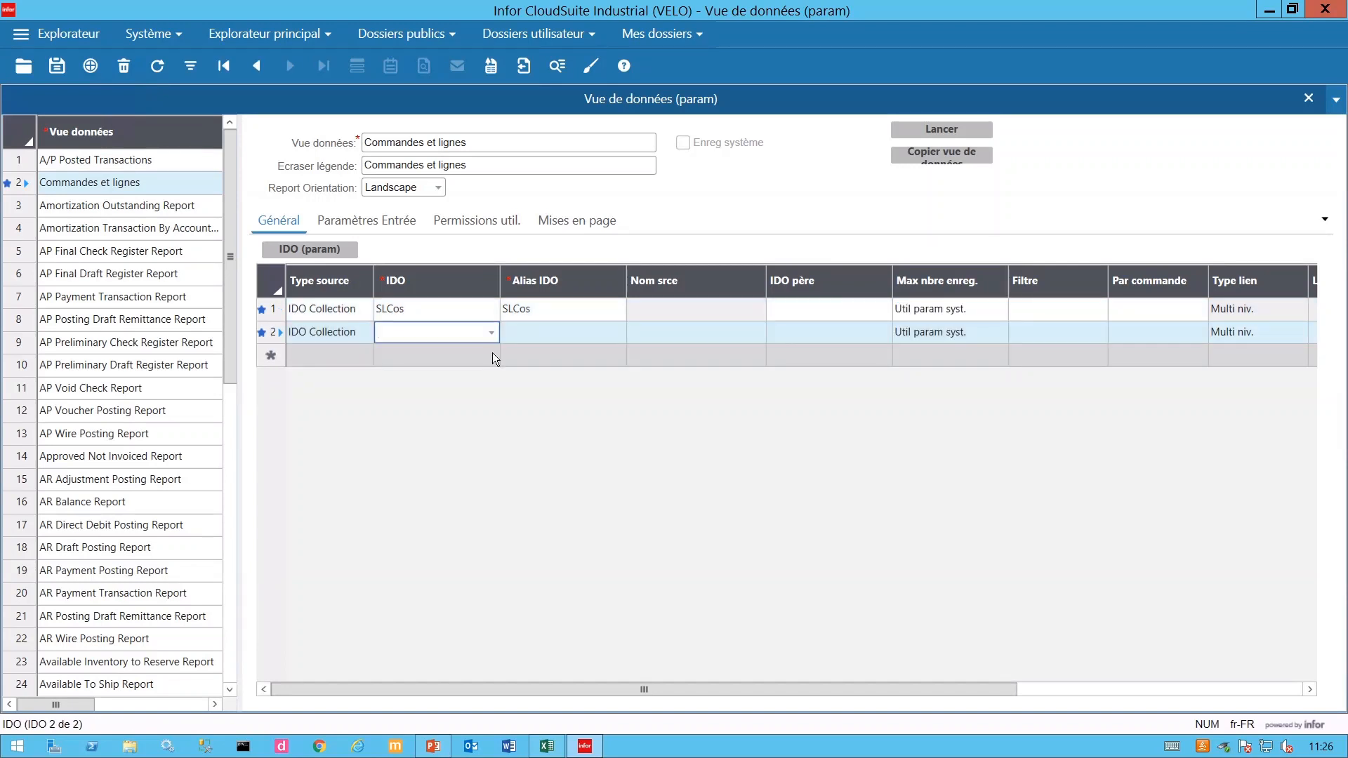
- Search IDOs with 'SLCOitem*' and choose SLCoitems for the second row
{"action": "type", "text": "SL"}
{"action": "type", "text": "COi"}
{"action": "type", "text": "tems"}
{"action": "key", "text": "BackSpace"}
{"action": "key", "text": "BackSpace"}
{"action": "type", "text": "*"}
{"action": "left_click", "coordinate": [492, 332]}
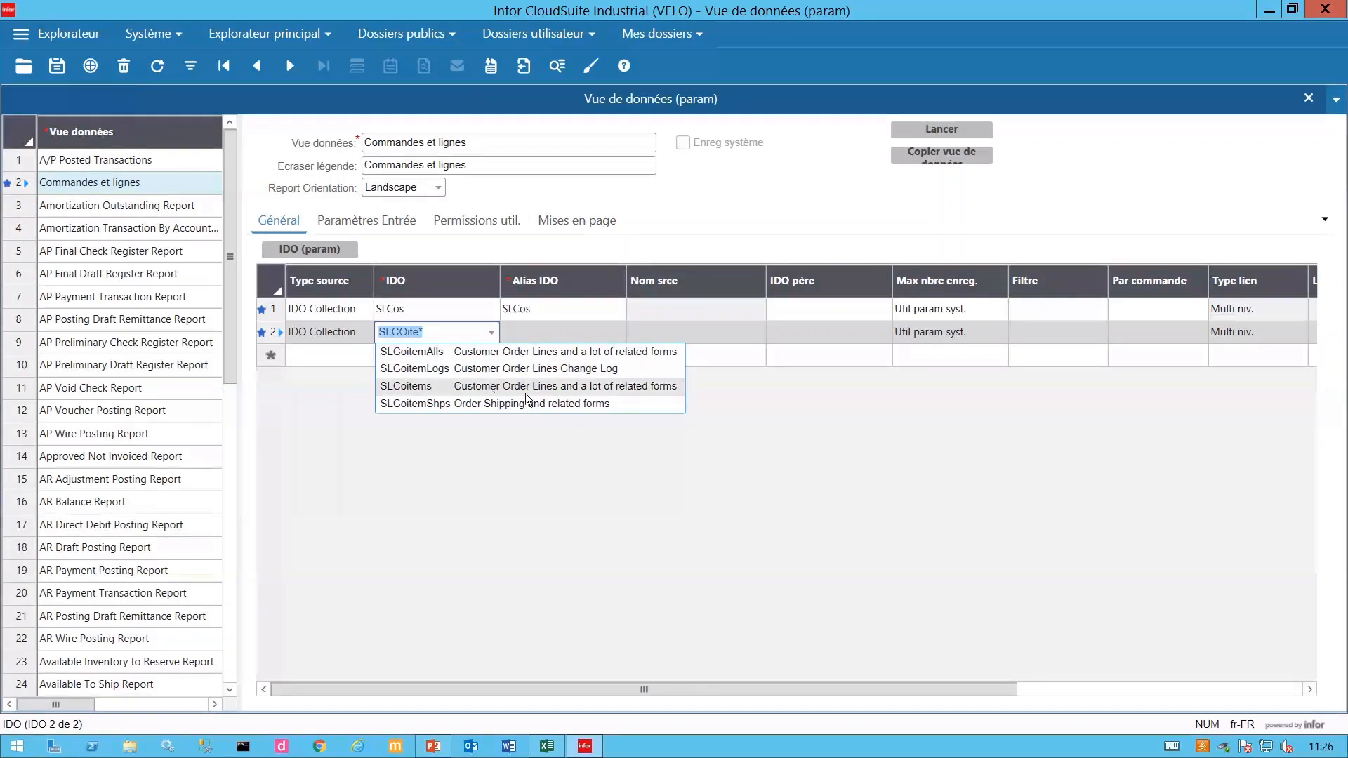
{"action": "left_click", "coordinate": [407, 390]}
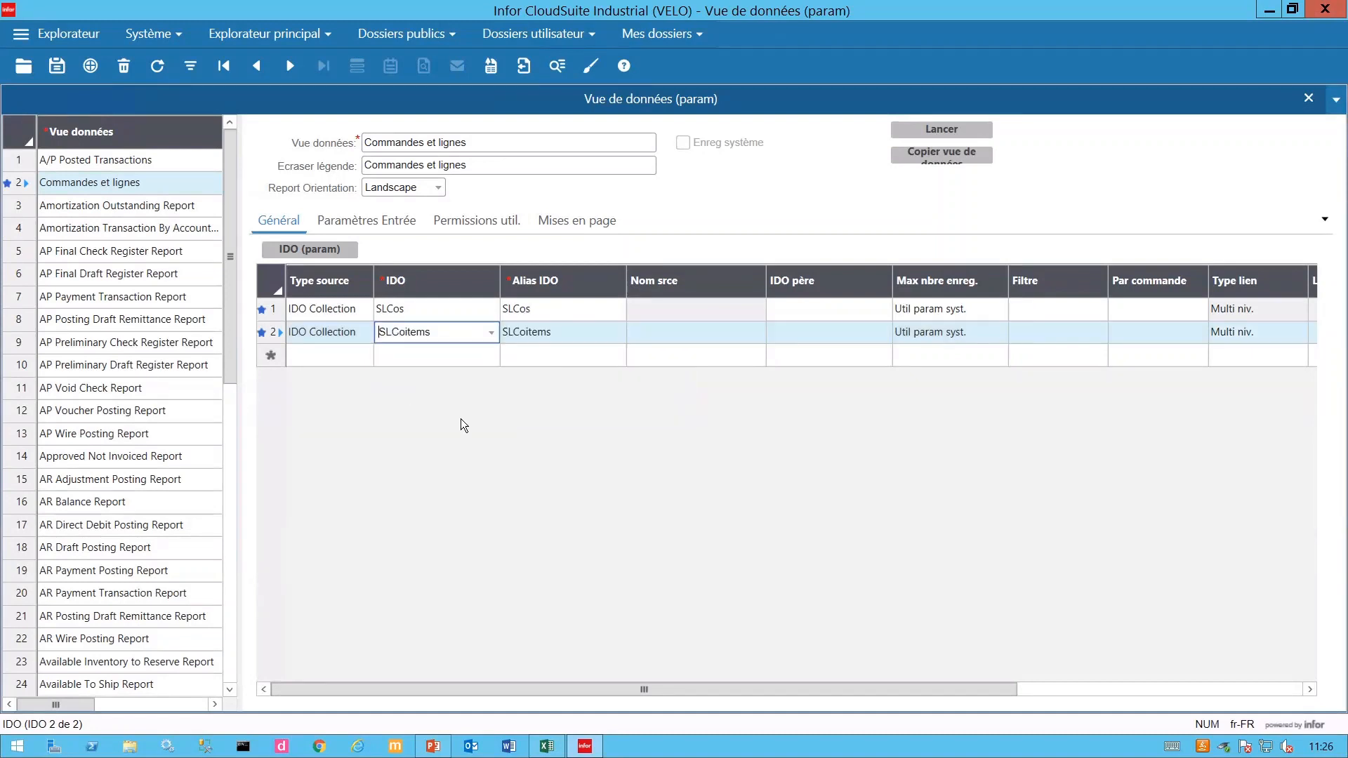
- Set SLCos as the parent IDO of the SLCoitems row
{"action": "left_click", "coordinate": [783, 334]}
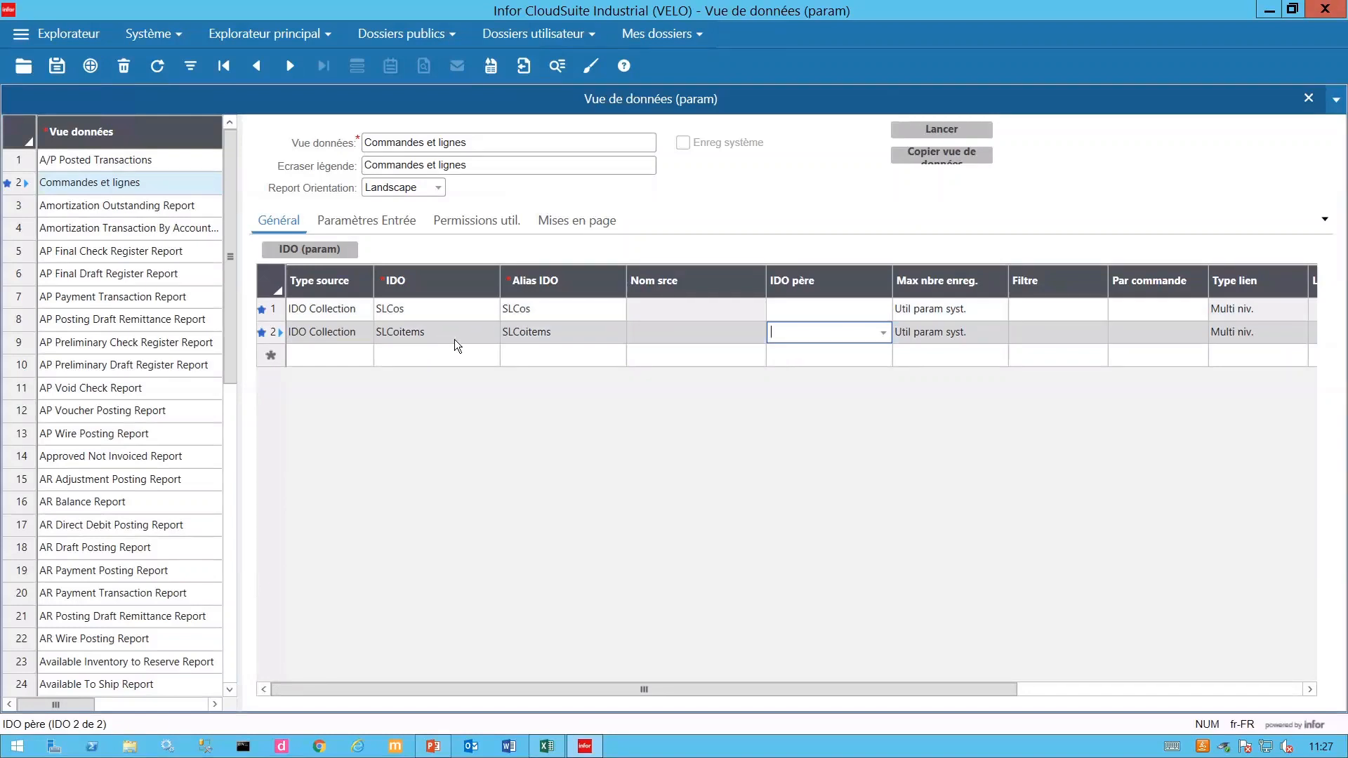
{"action": "left_click", "coordinate": [880, 331]}
{"action": "left_click", "coordinate": [857, 357]}
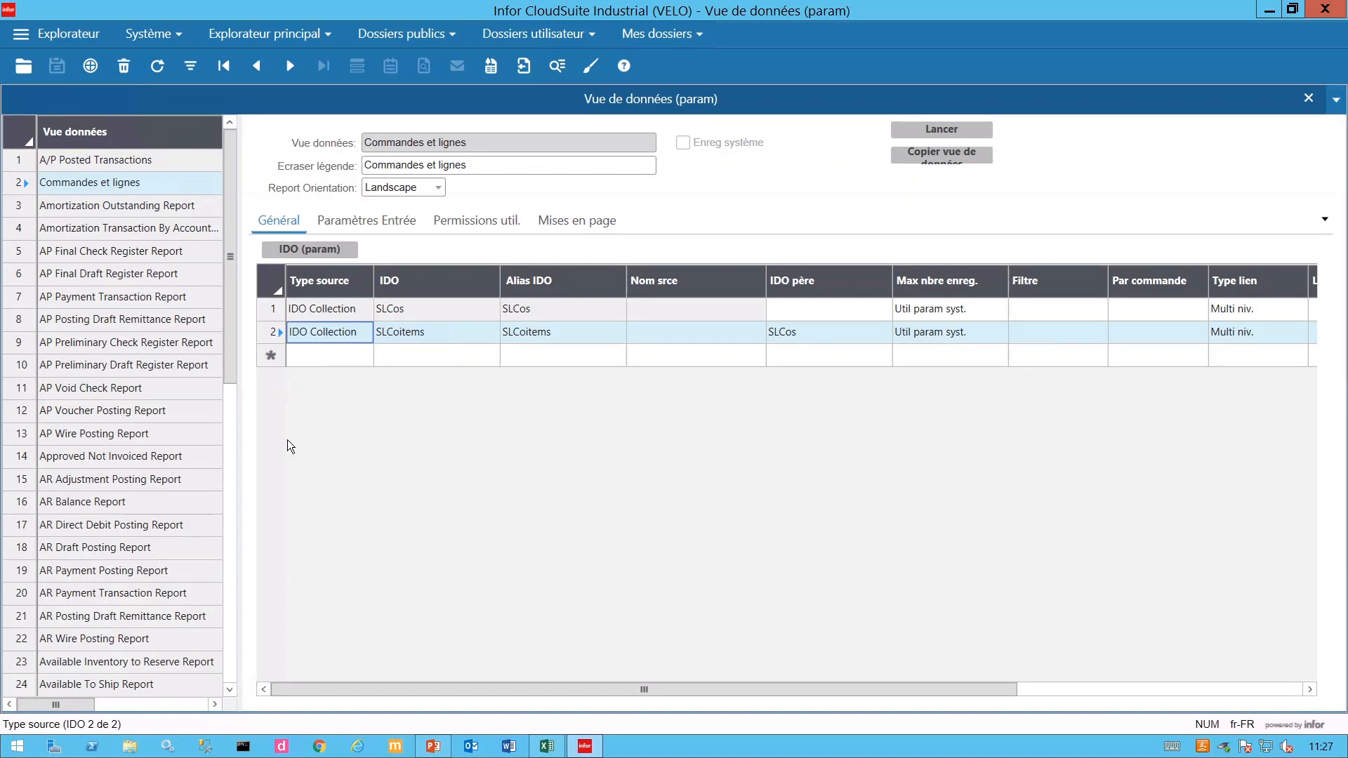
{"action": "left_click", "coordinate": [281, 333]}
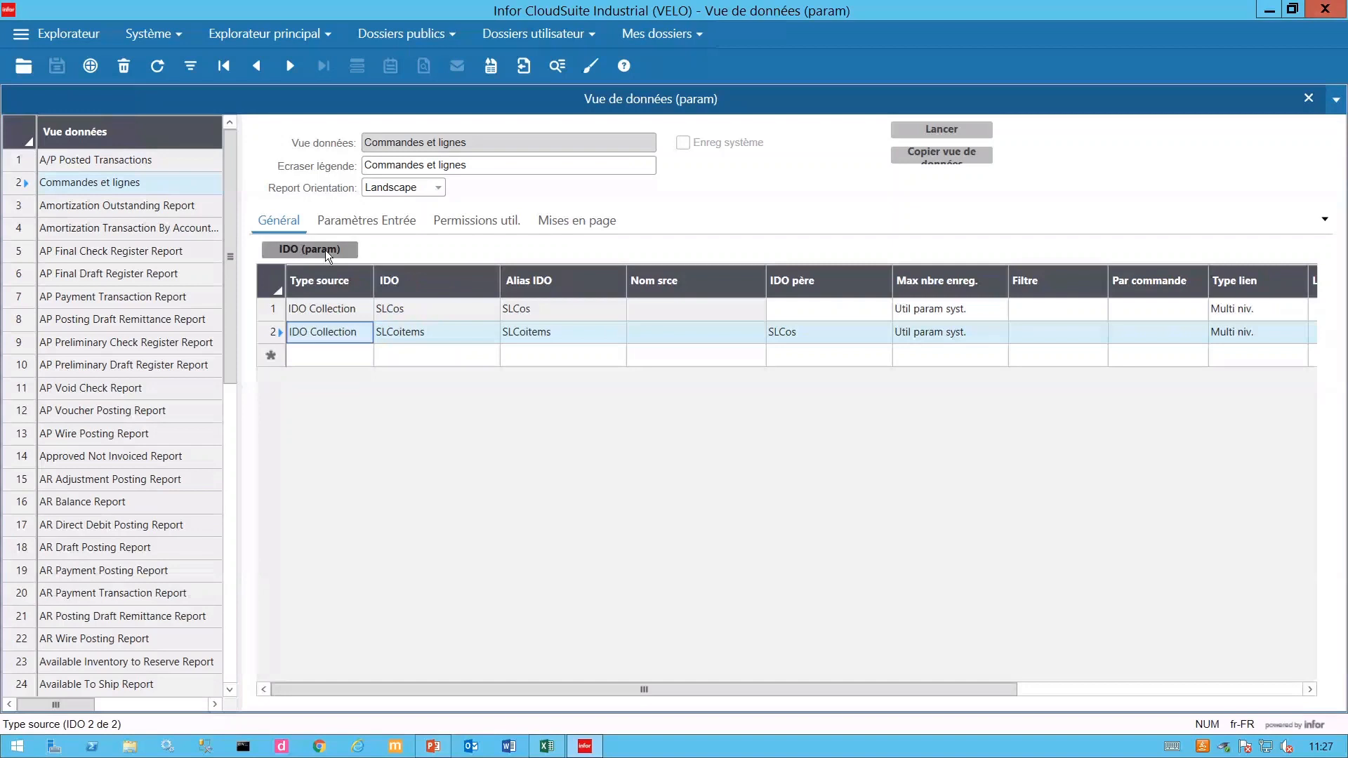
- In SLCoitems' IDO settings, add the CoNum=CoNum parent/child link
{"action": "left_click", "coordinate": [303, 252]}
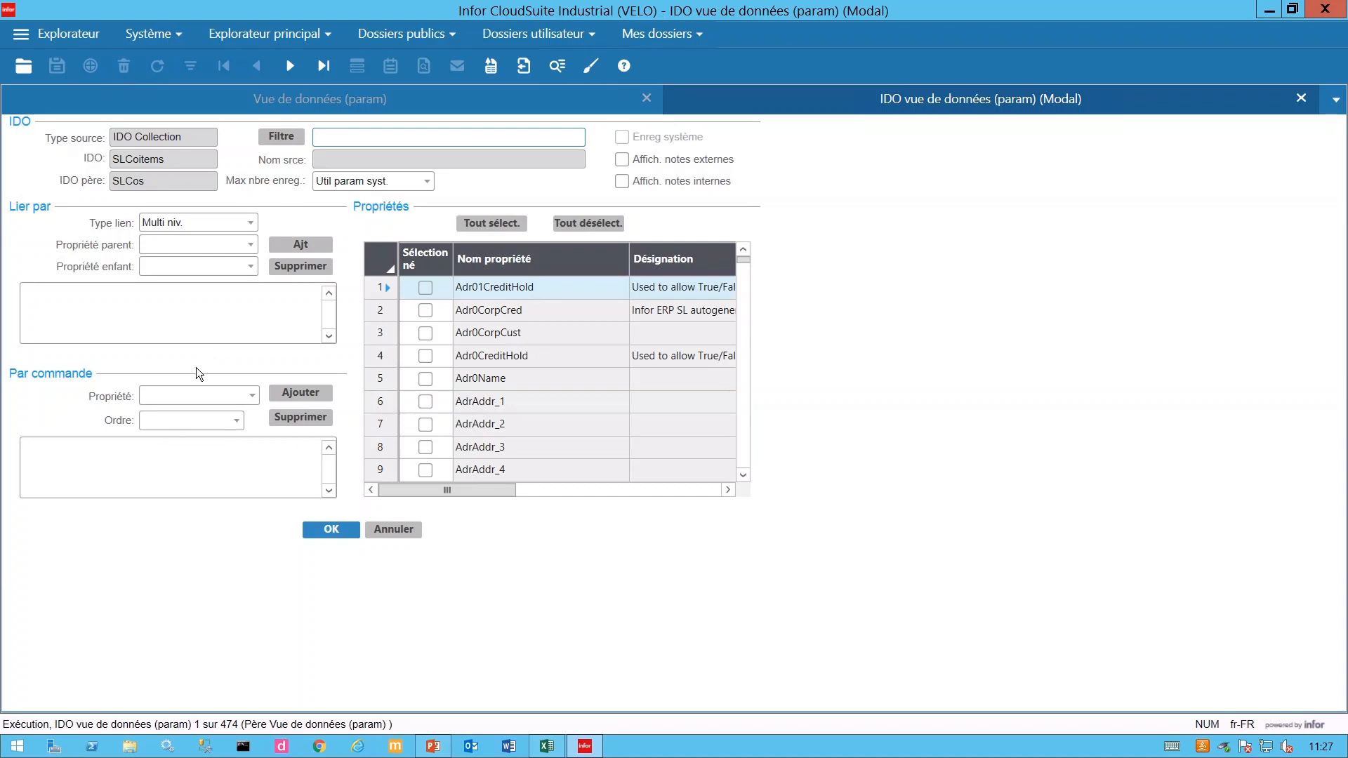
{"action": "left_click", "coordinate": [180, 244]}
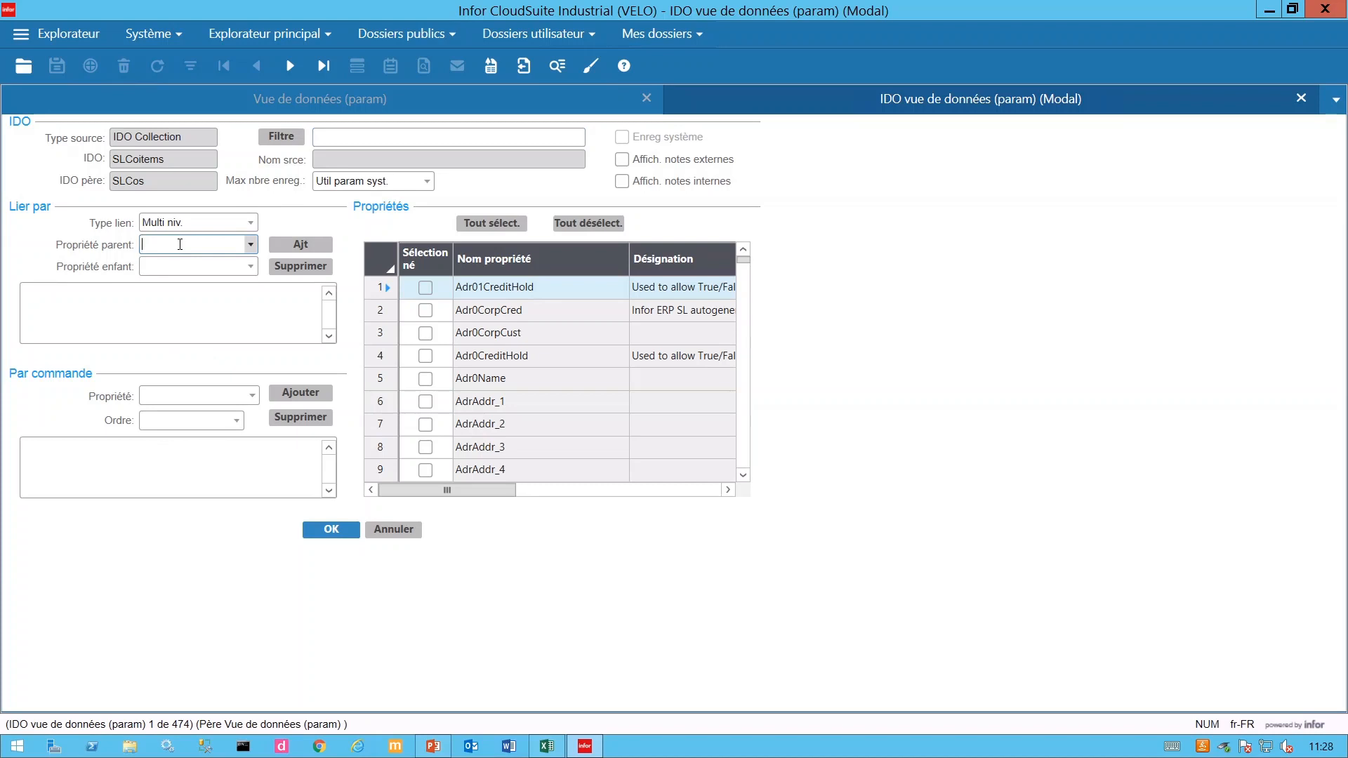
{"action": "type", "text": "conum"}
{"action": "key", "text": "Tab"}
{"action": "type", "text": "CO"}
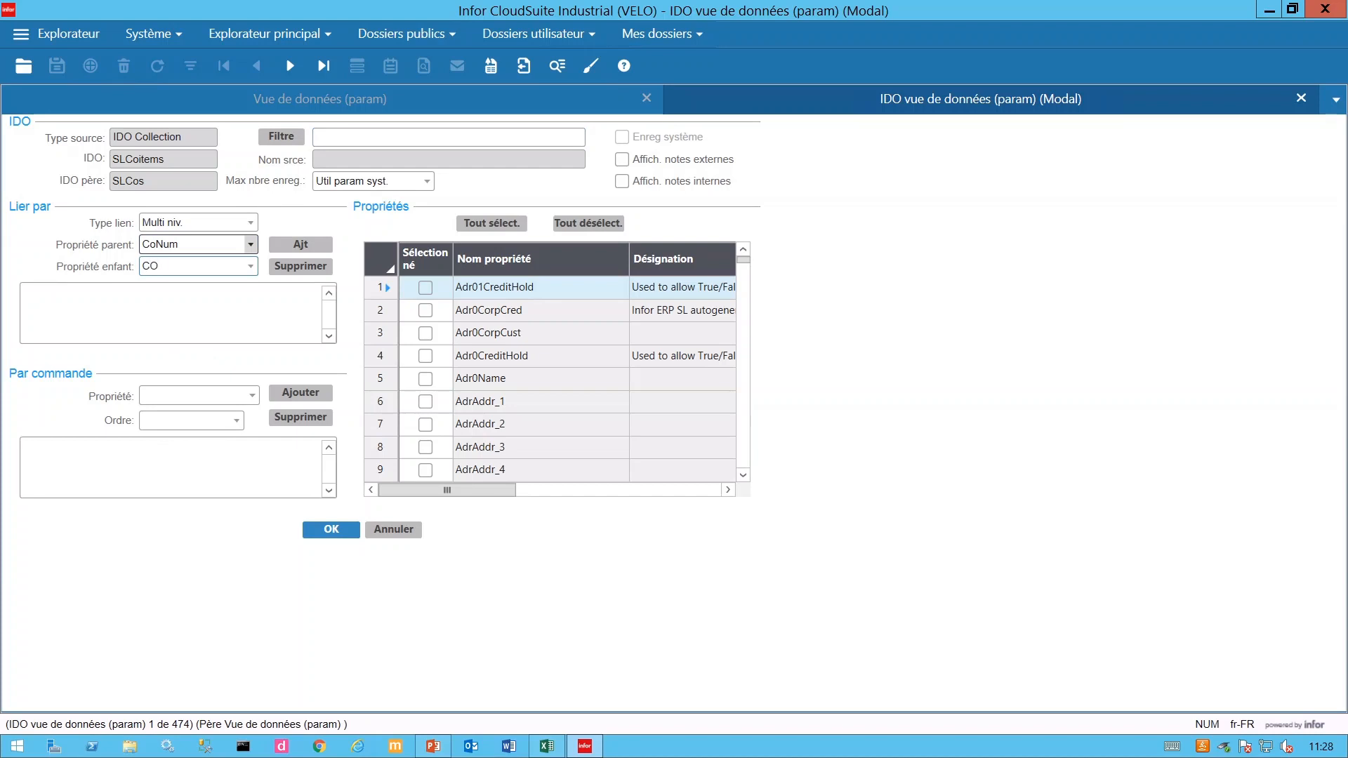
{"action": "type", "text": "num"}
{"action": "left_click", "coordinate": [305, 250]}
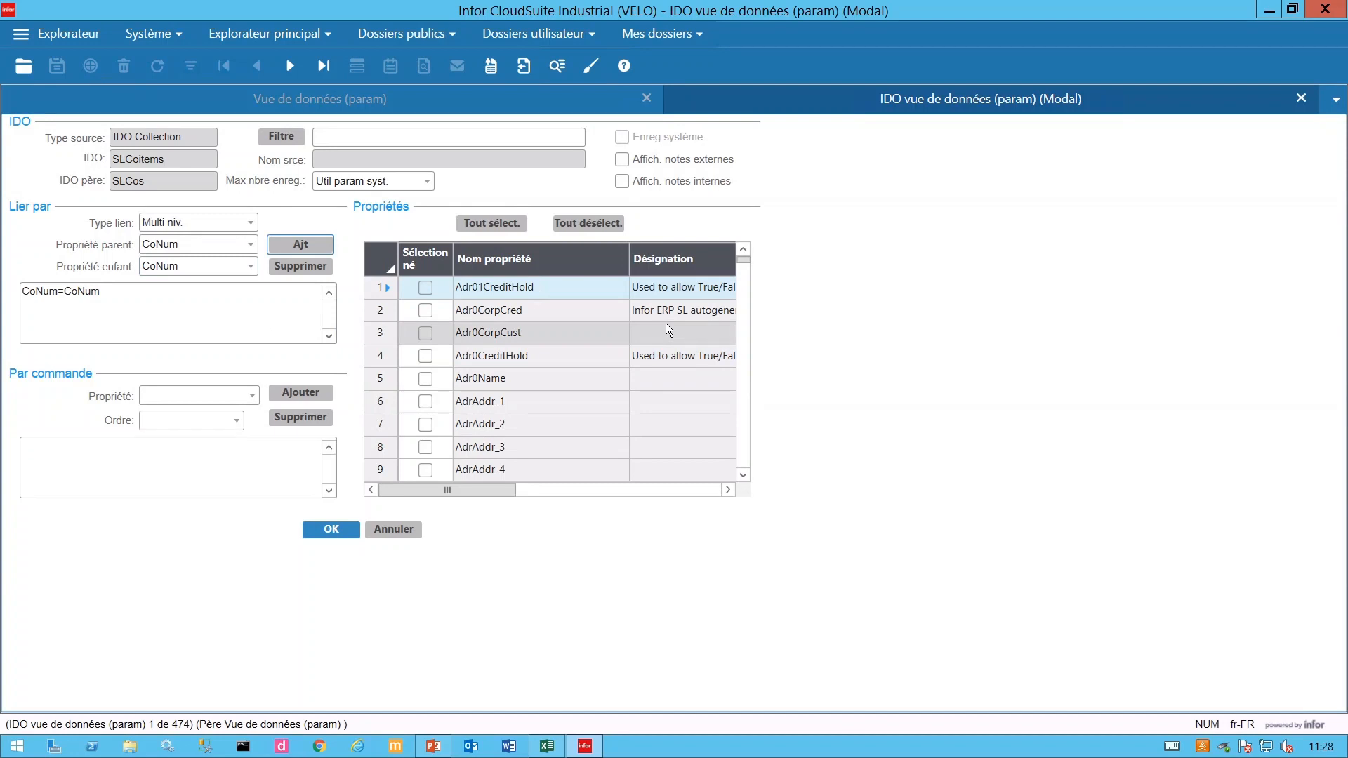
- Select the CoLine, CoNum and DerNetPrice properties
{"action": "left_click", "coordinate": [746, 289]}
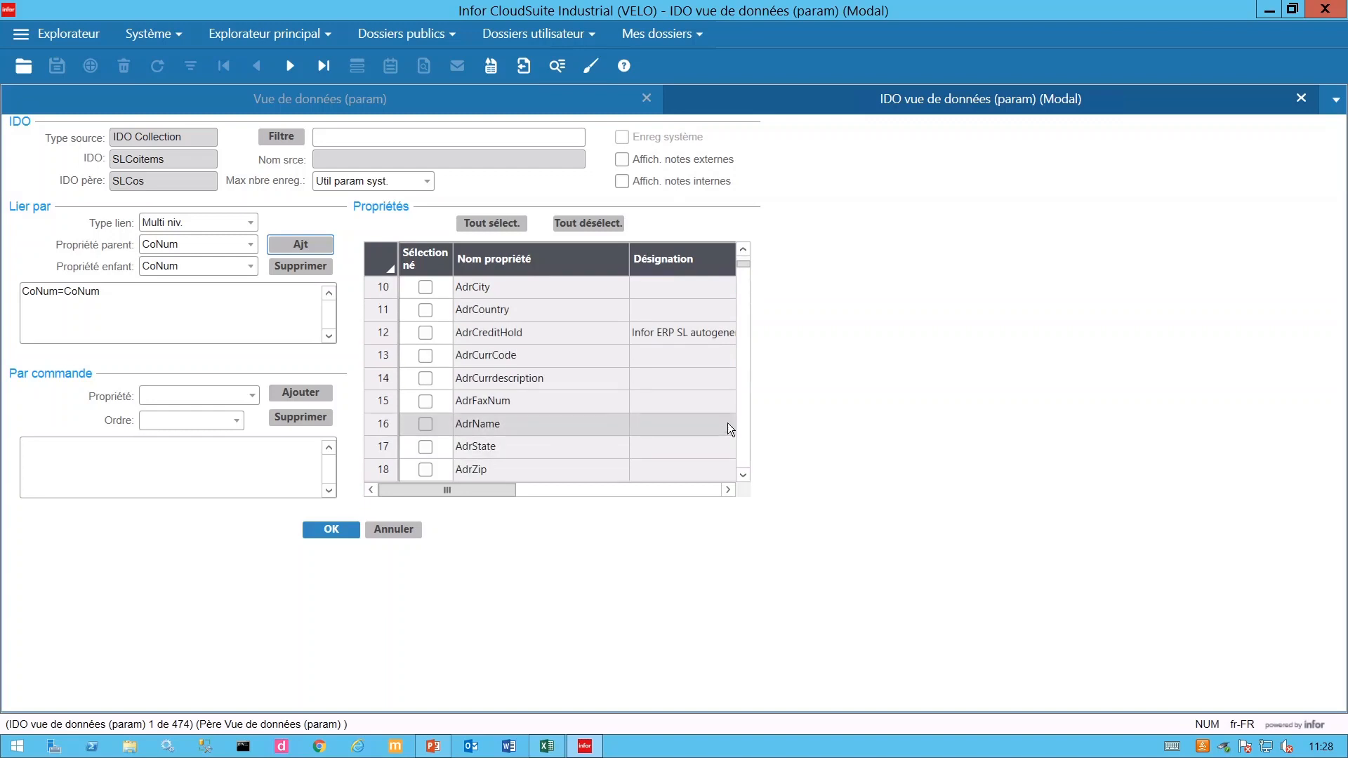
{"action": "left_click", "coordinate": [743, 458]}
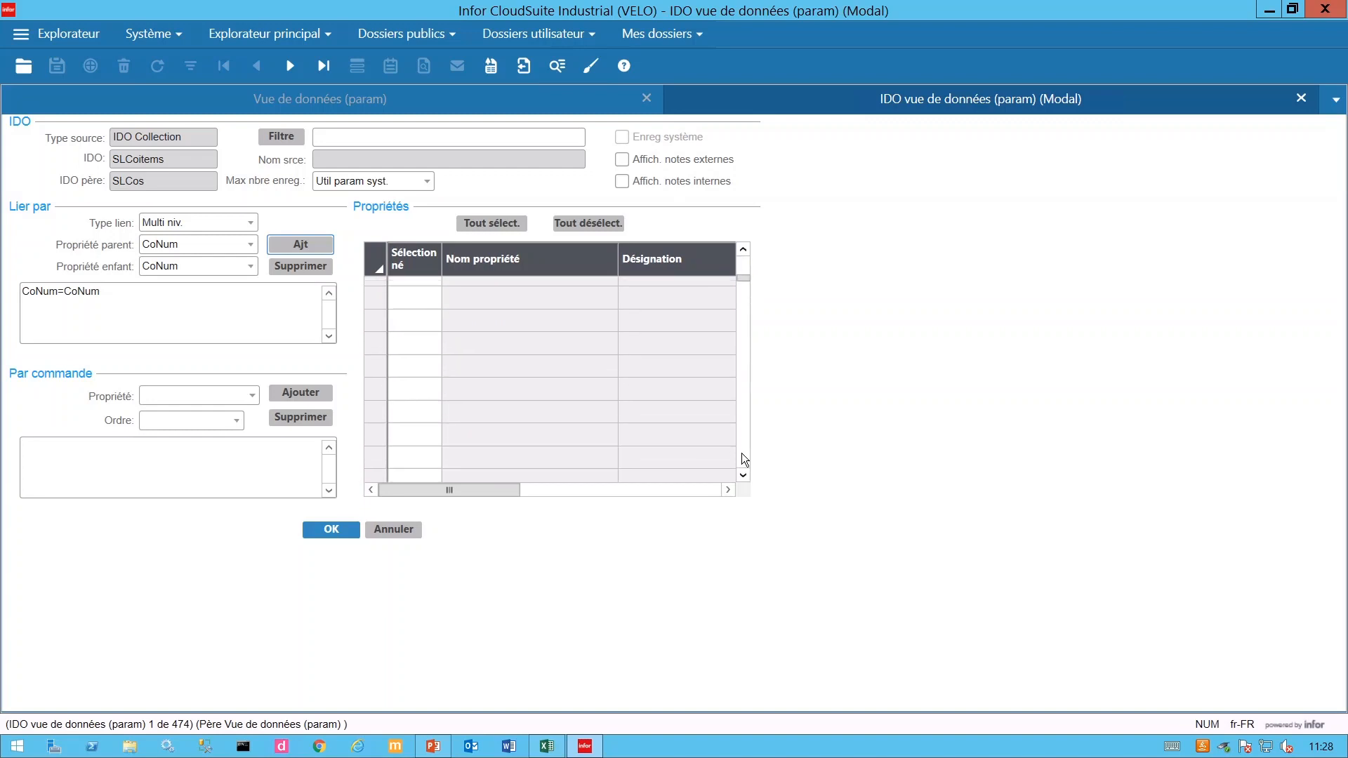
{"action": "left_click", "coordinate": [742, 455]}
{"action": "left_click", "coordinate": [743, 455]}
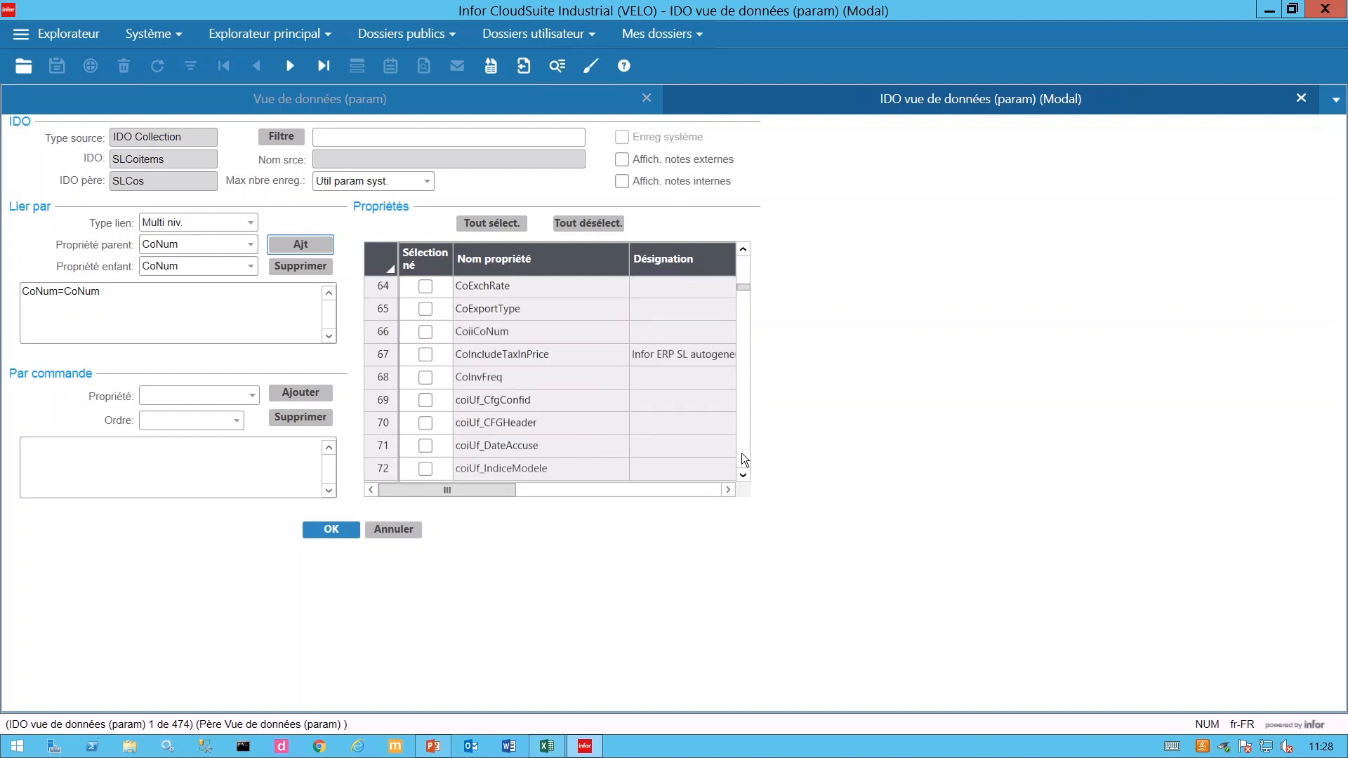
{"action": "left_click", "coordinate": [743, 460]}
{"action": "left_click", "coordinate": [426, 332]}
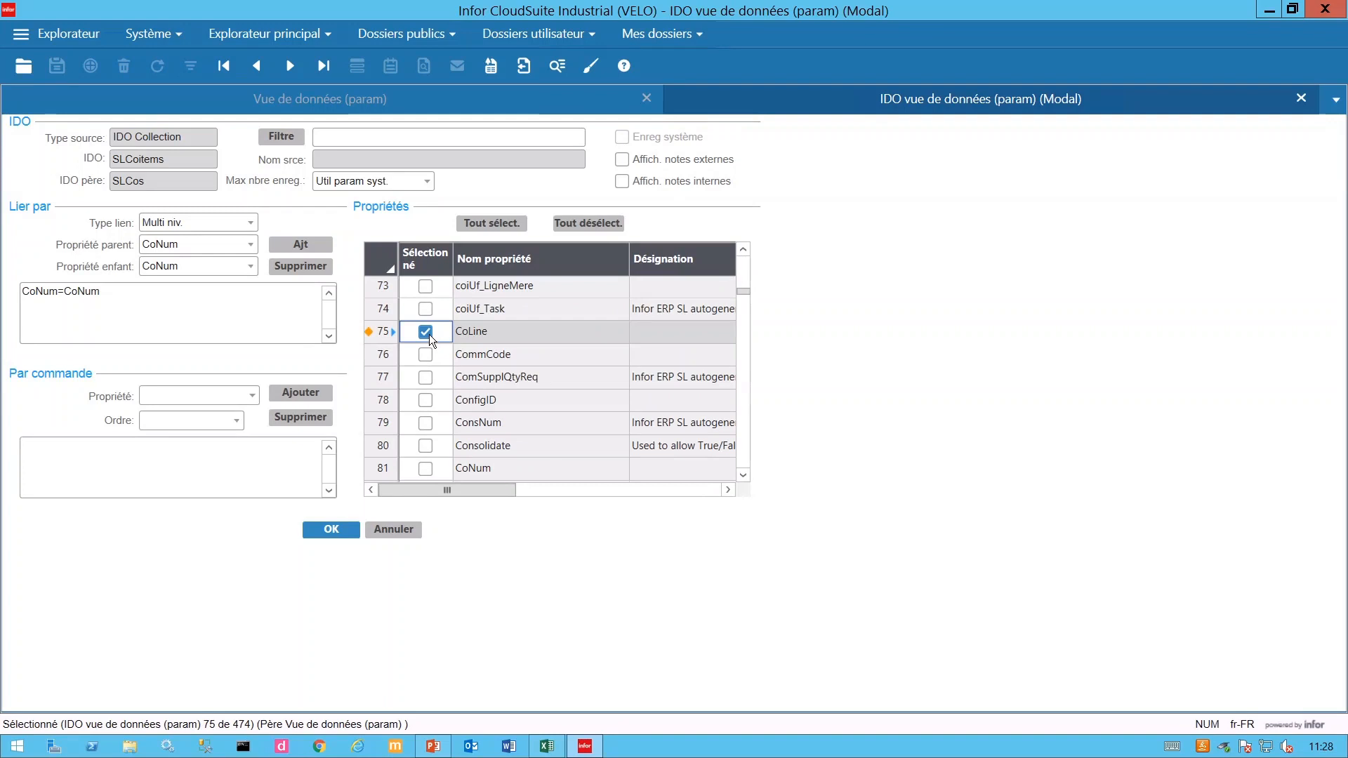
{"action": "left_click", "coordinate": [429, 470]}
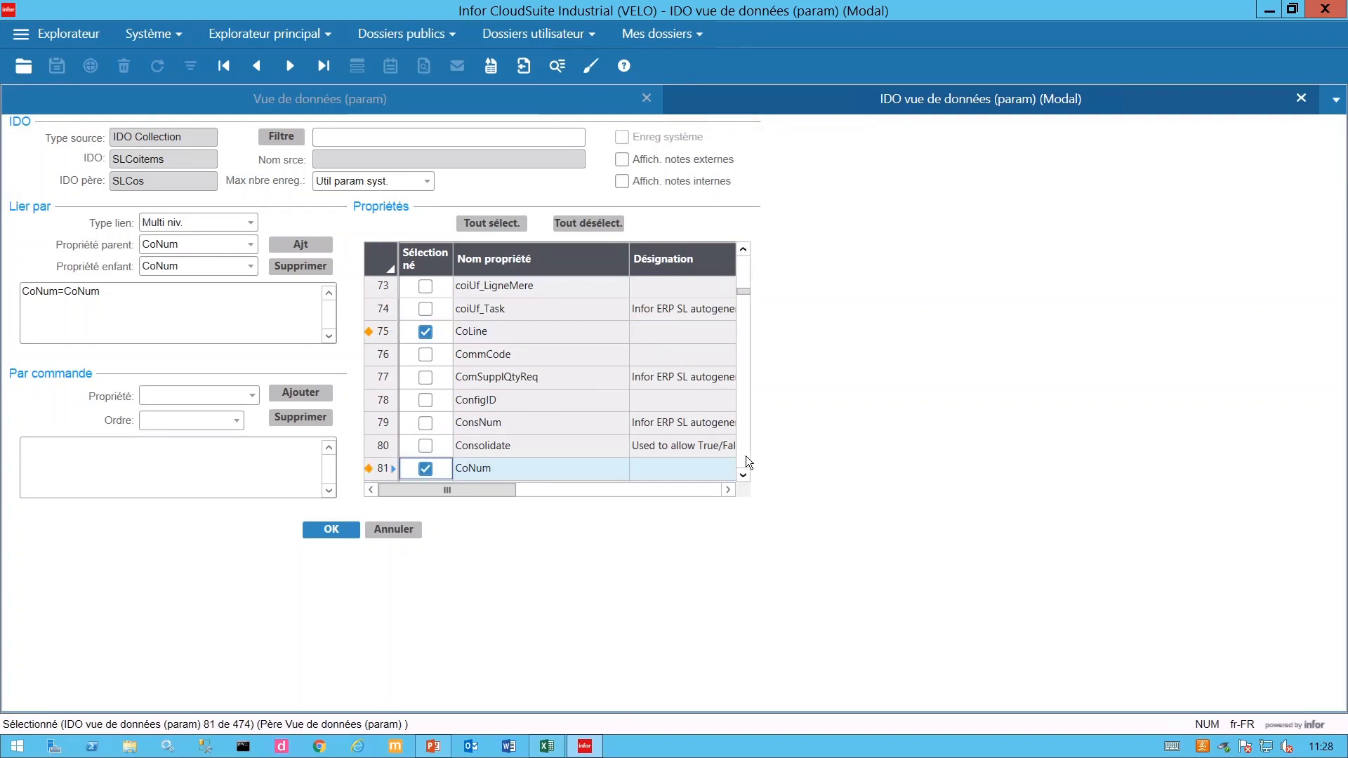
{"action": "scroll", "coordinate": [747, 460], "scroll_direction": "down", "scroll_amount": 2}
{"action": "scroll", "coordinate": [747, 462], "scroll_direction": "down", "scroll_amount": 2}
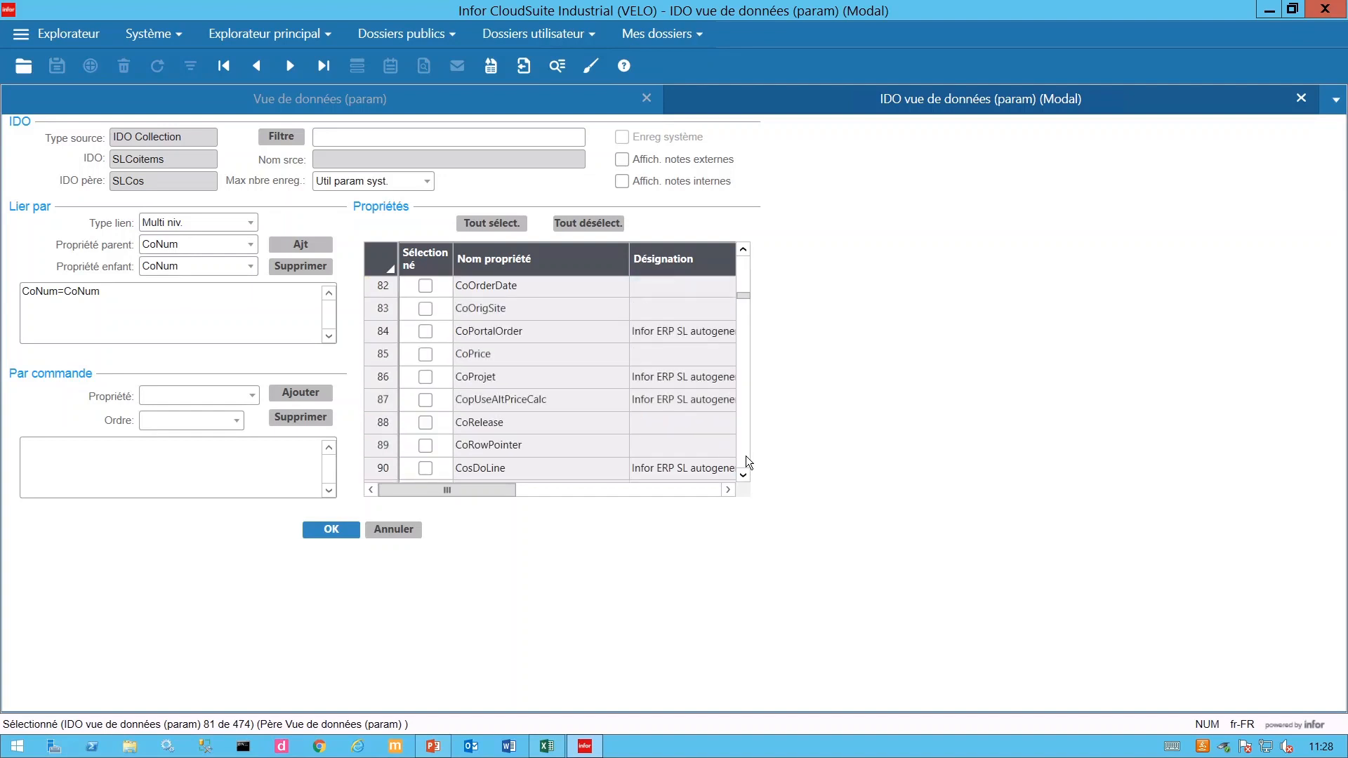
{"action": "scroll", "coordinate": [749, 462], "scroll_direction": "down", "scroll_amount": 5}
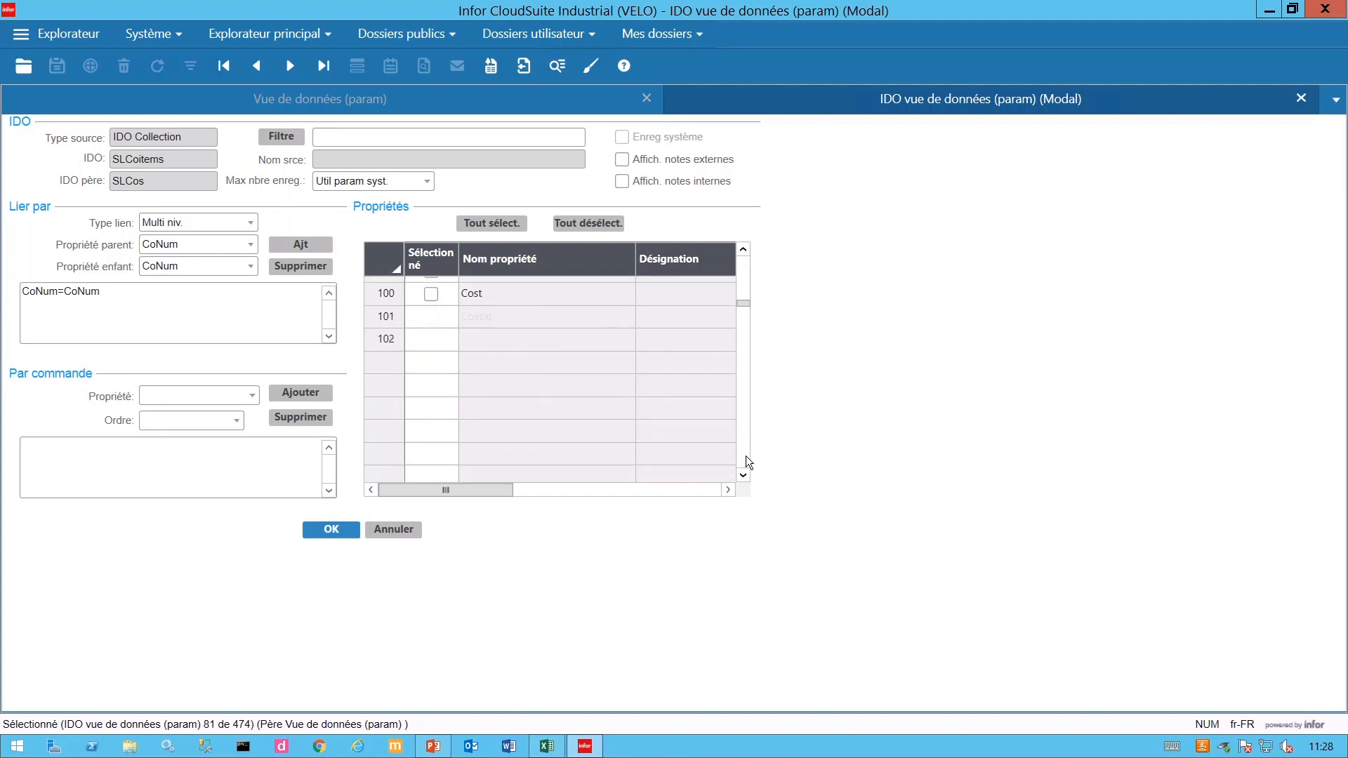
{"action": "scroll", "coordinate": [749, 462], "scroll_direction": "down", "scroll_amount": 5}
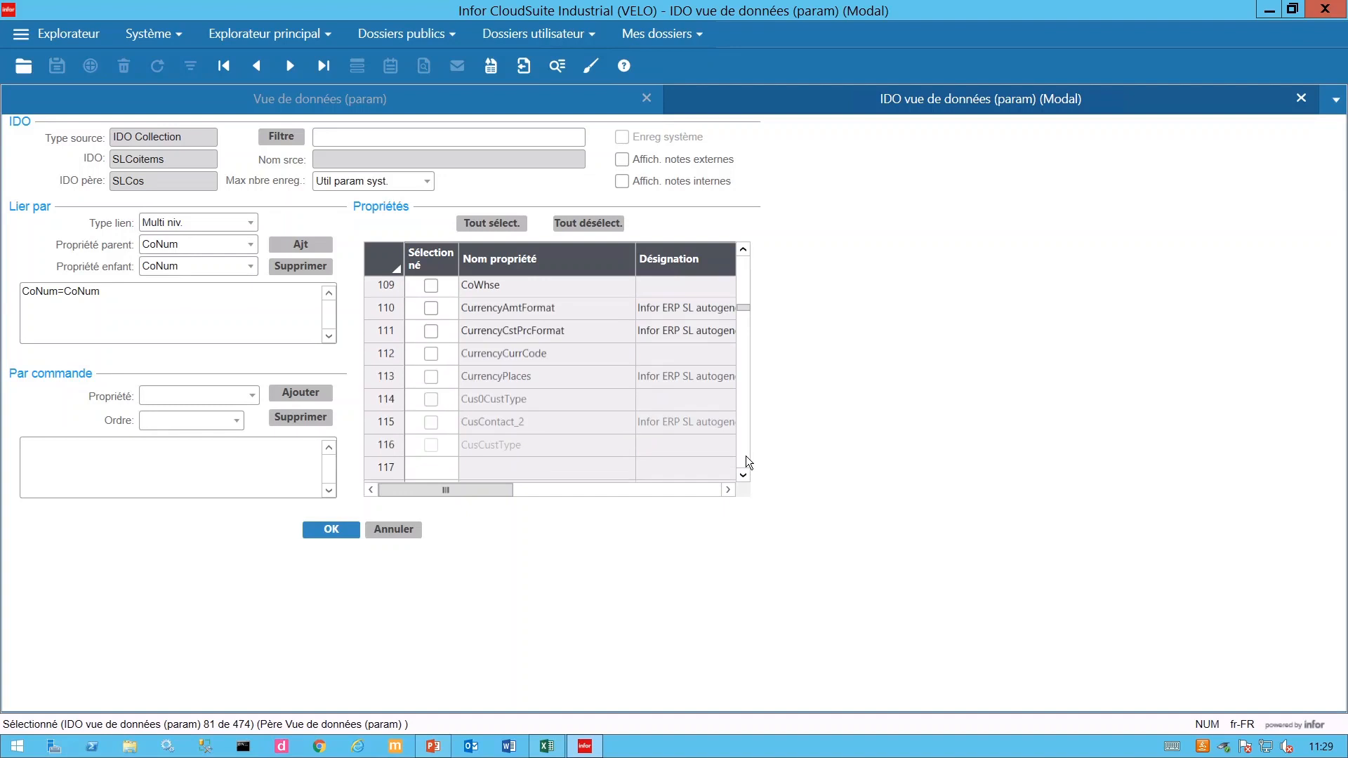
{"action": "scroll", "coordinate": [749, 462], "scroll_direction": "down", "scroll_amount": 6}
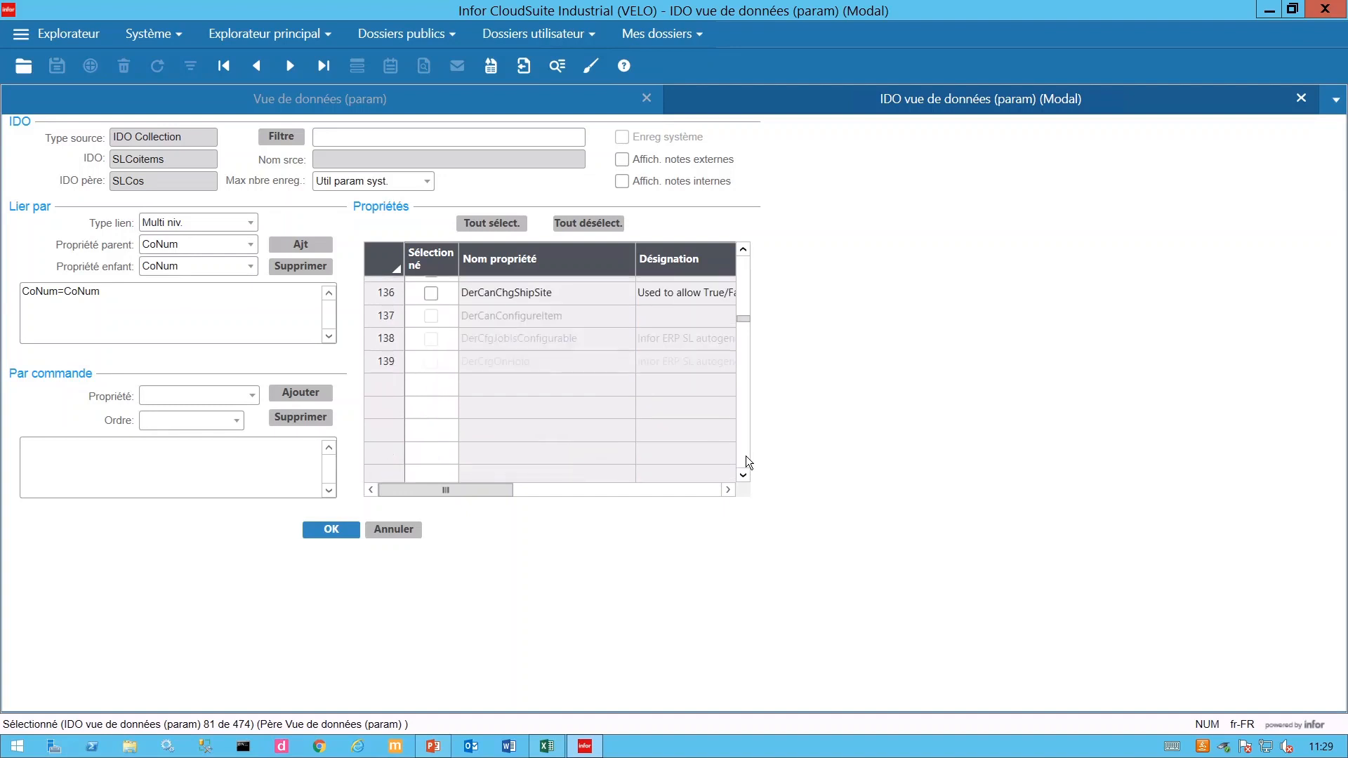
{"action": "scroll", "coordinate": [748, 462], "scroll_direction": "down", "scroll_amount": 6}
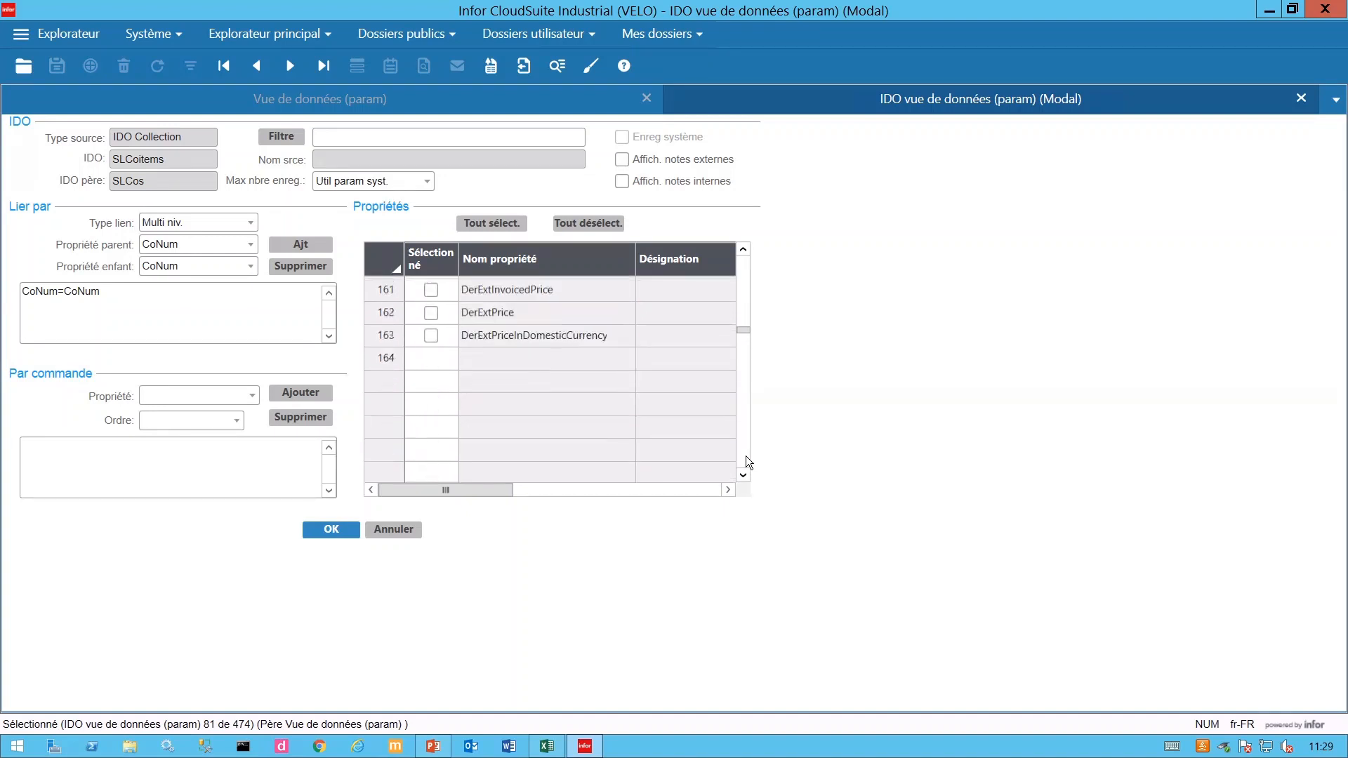
{"action": "scroll", "coordinate": [748, 453], "scroll_direction": "down", "scroll_amount": 5}
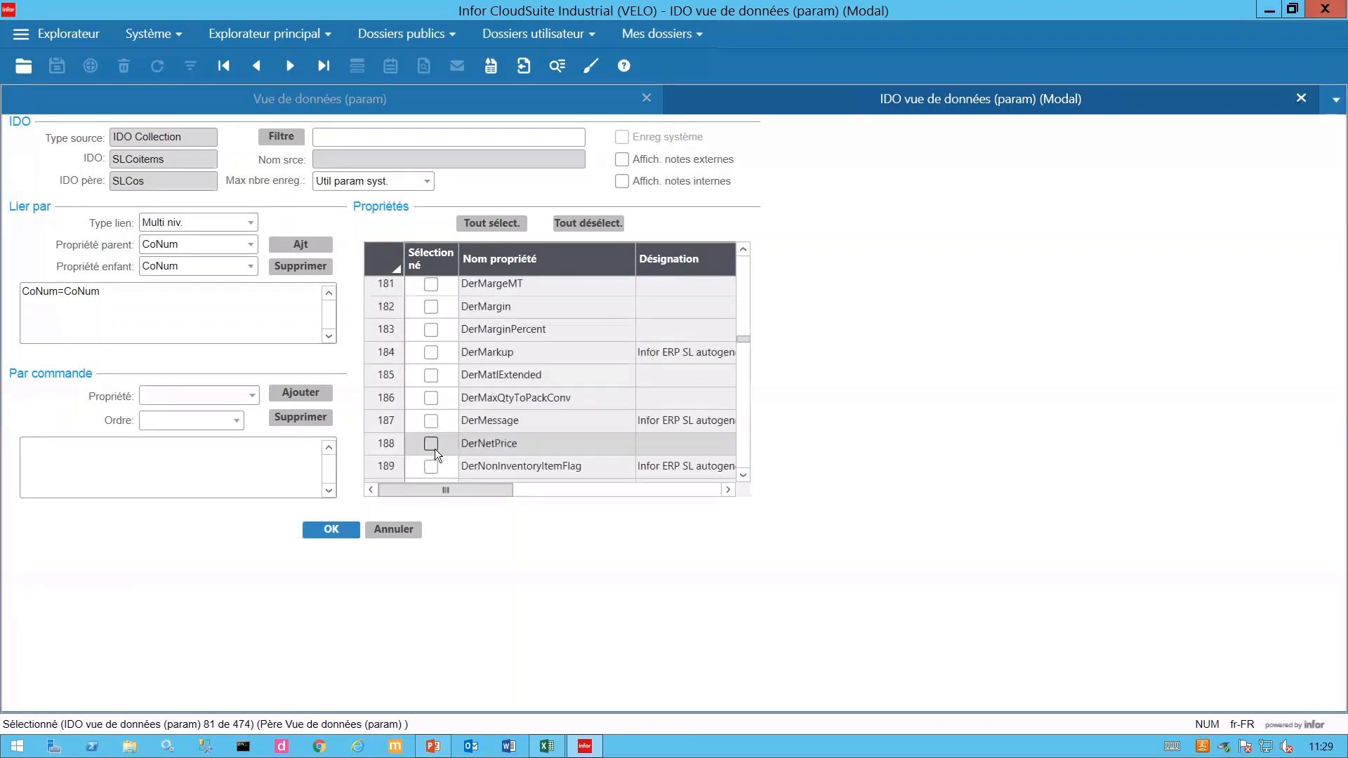
{"action": "left_click", "coordinate": [435, 449]}
- Select Description, Item and QtyOrderedConv, then confirm the SLCoitems IDO settings
{"action": "scroll", "coordinate": [742, 424], "scroll_direction": "down", "scroll_amount": 2}
{"action": "scroll", "coordinate": [742, 423], "scroll_direction": "down", "scroll_amount": 5}
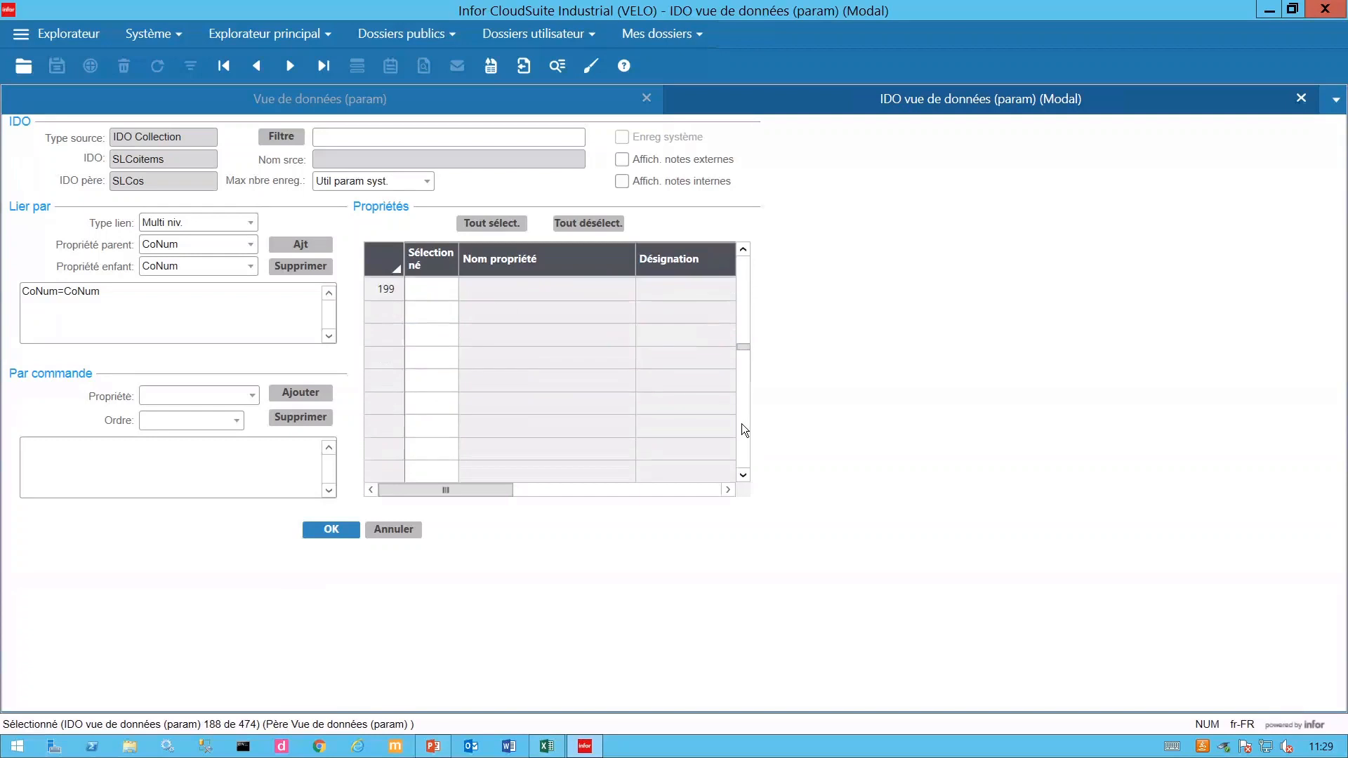
{"action": "scroll", "coordinate": [741, 424], "scroll_direction": "down", "scroll_amount": 2}
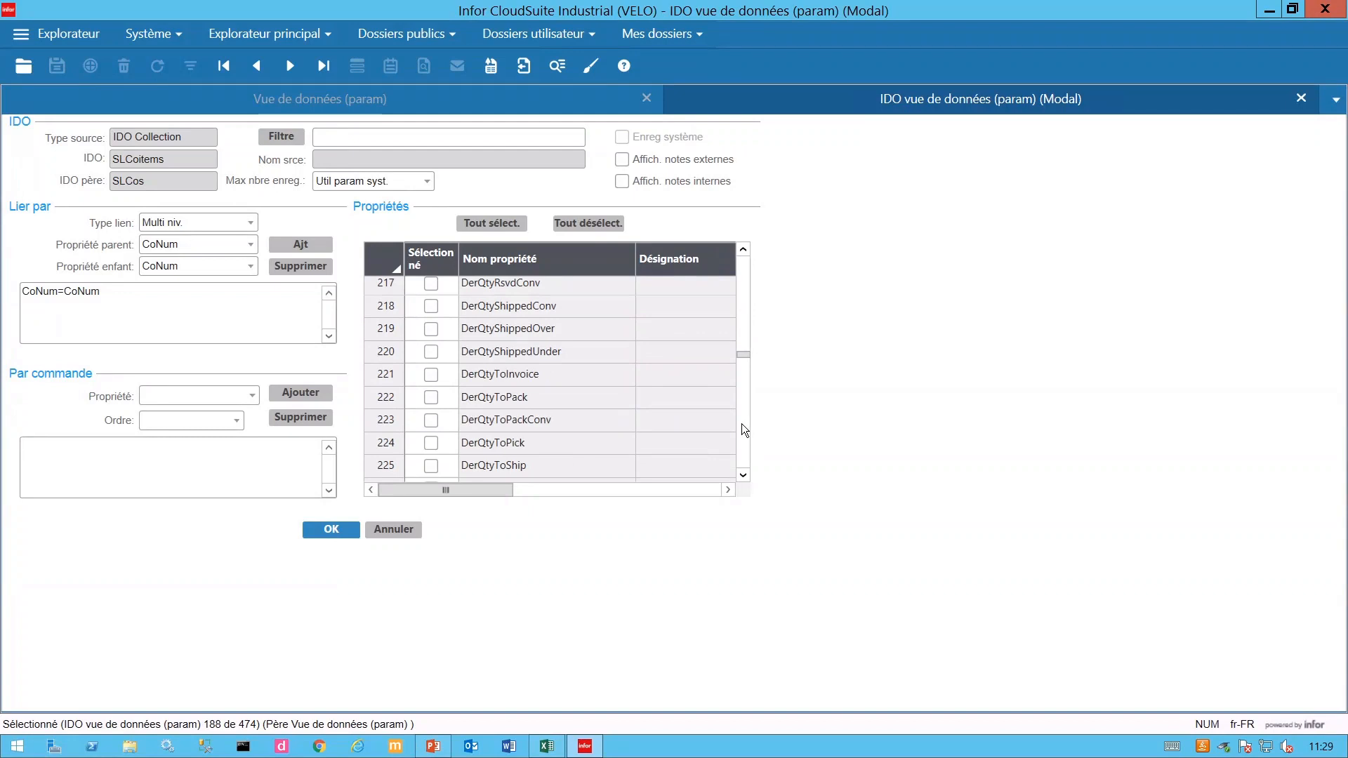
{"action": "scroll", "coordinate": [741, 424], "scroll_direction": "down", "scroll_amount": 4}
{"action": "scroll", "coordinate": [742, 423], "scroll_direction": "down", "scroll_amount": 5}
{"action": "scroll", "coordinate": [739, 351], "scroll_direction": "up", "scroll_amount": 3}
{"action": "left_click", "coordinate": [432, 374]}
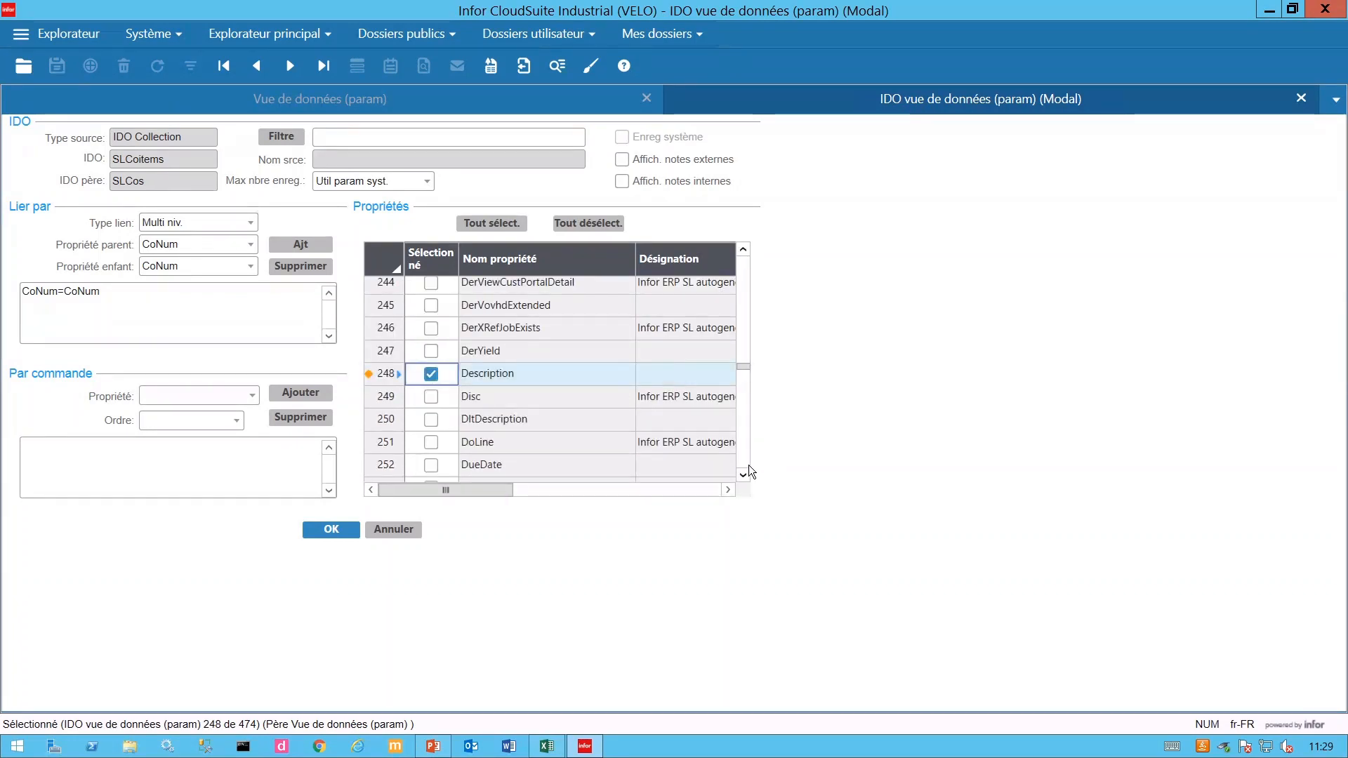
{"action": "scroll", "coordinate": [750, 467], "scroll_direction": "down", "scroll_amount": 3}
{"action": "scroll", "coordinate": [751, 469], "scroll_direction": "down", "scroll_amount": 3}
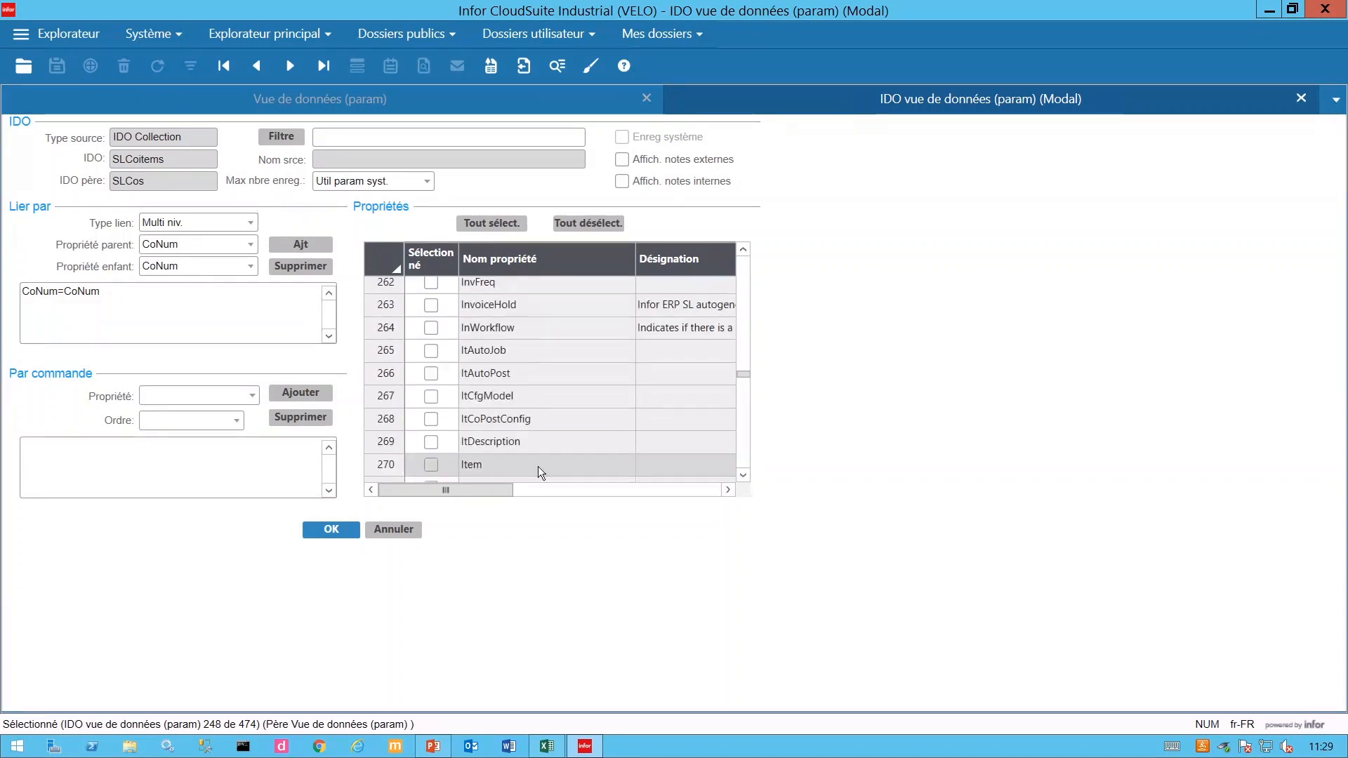
{"action": "left_click", "coordinate": [432, 465]}
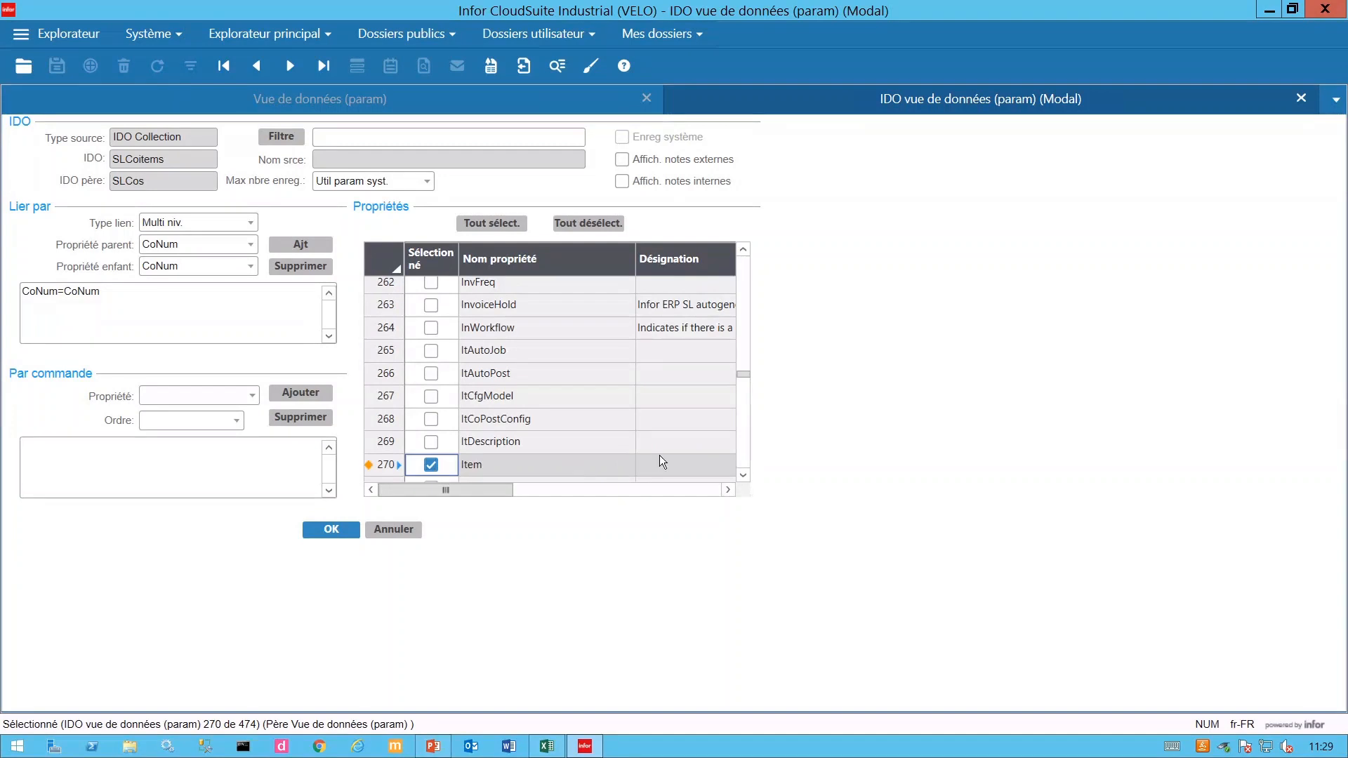
{"action": "scroll", "coordinate": [752, 469], "scroll_direction": "down", "scroll_amount": 3}
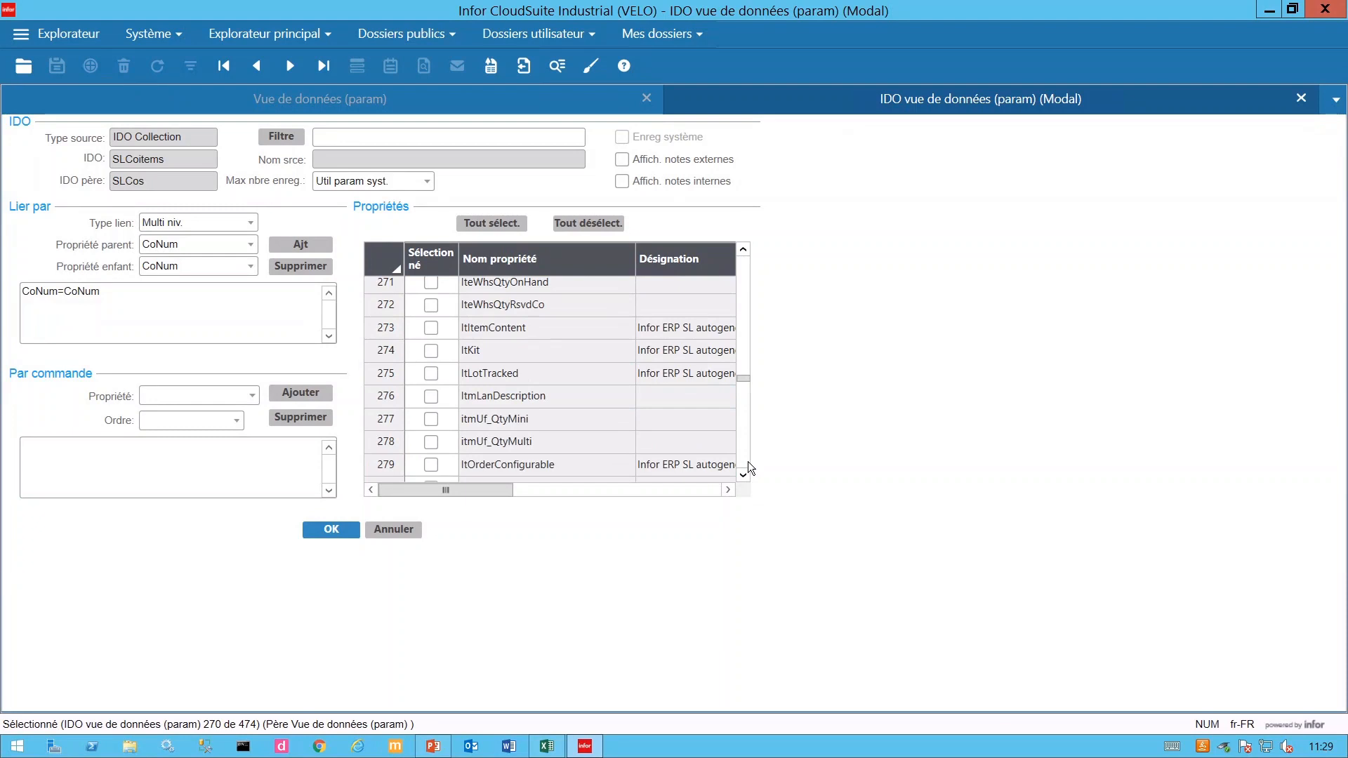
{"action": "scroll", "coordinate": [748, 469], "scroll_direction": "down", "scroll_amount": 10}
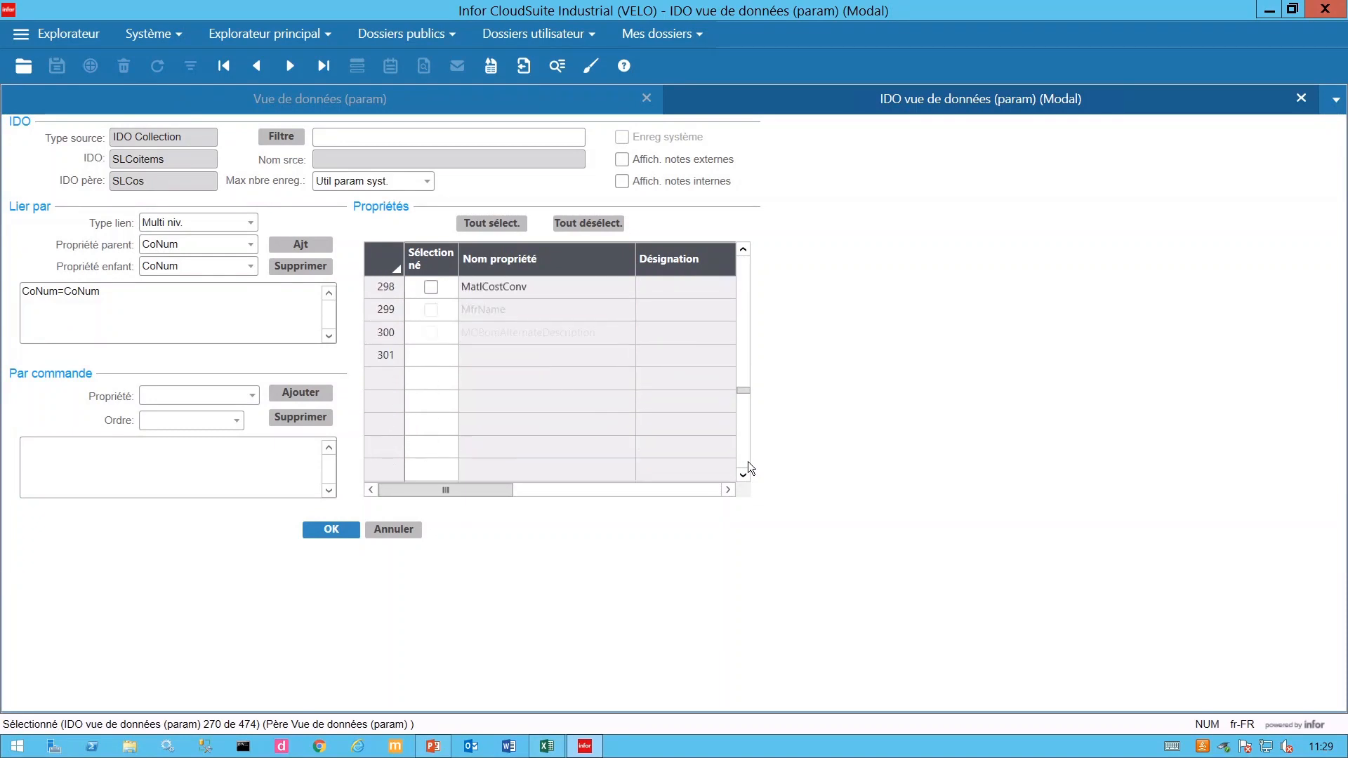
{"action": "scroll", "coordinate": [749, 469], "scroll_direction": "down", "scroll_amount": 5}
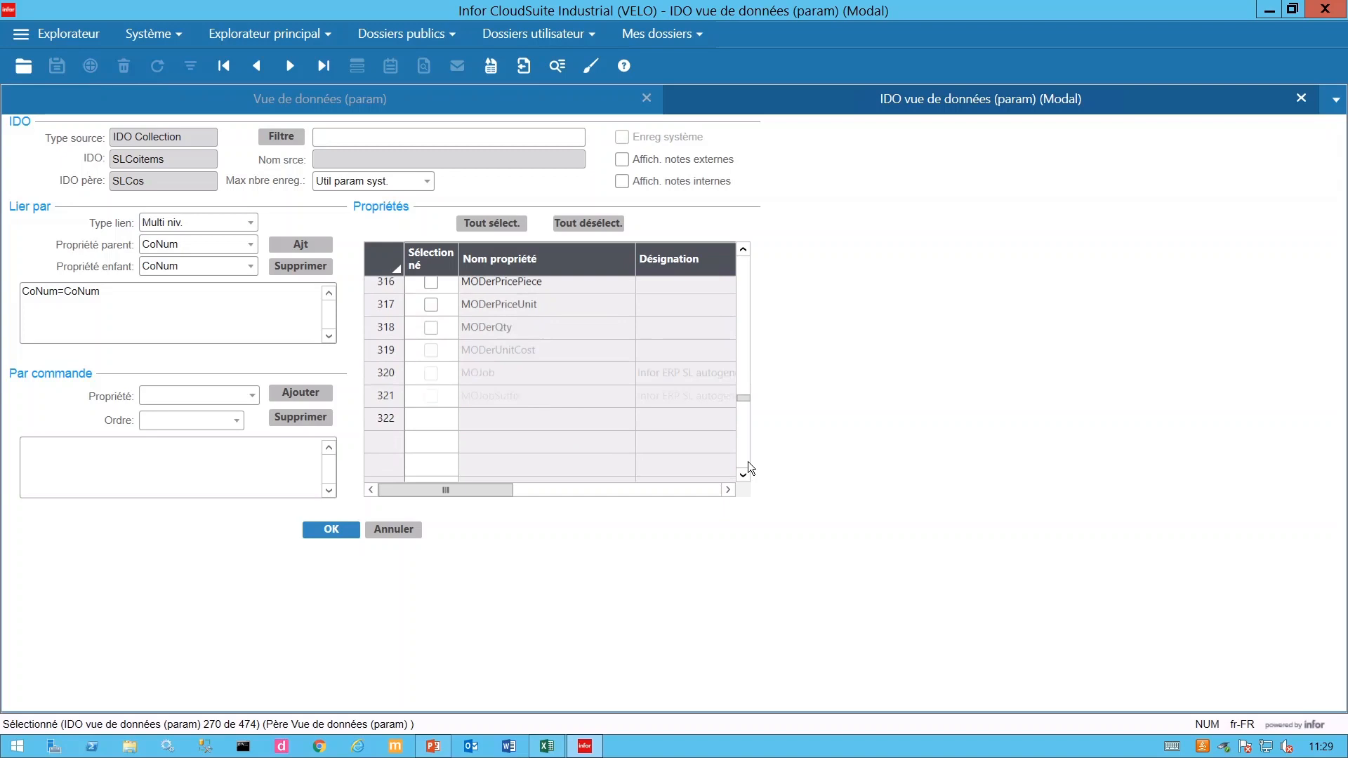
{"action": "scroll", "coordinate": [749, 469], "scroll_direction": "down", "scroll_amount": 8}
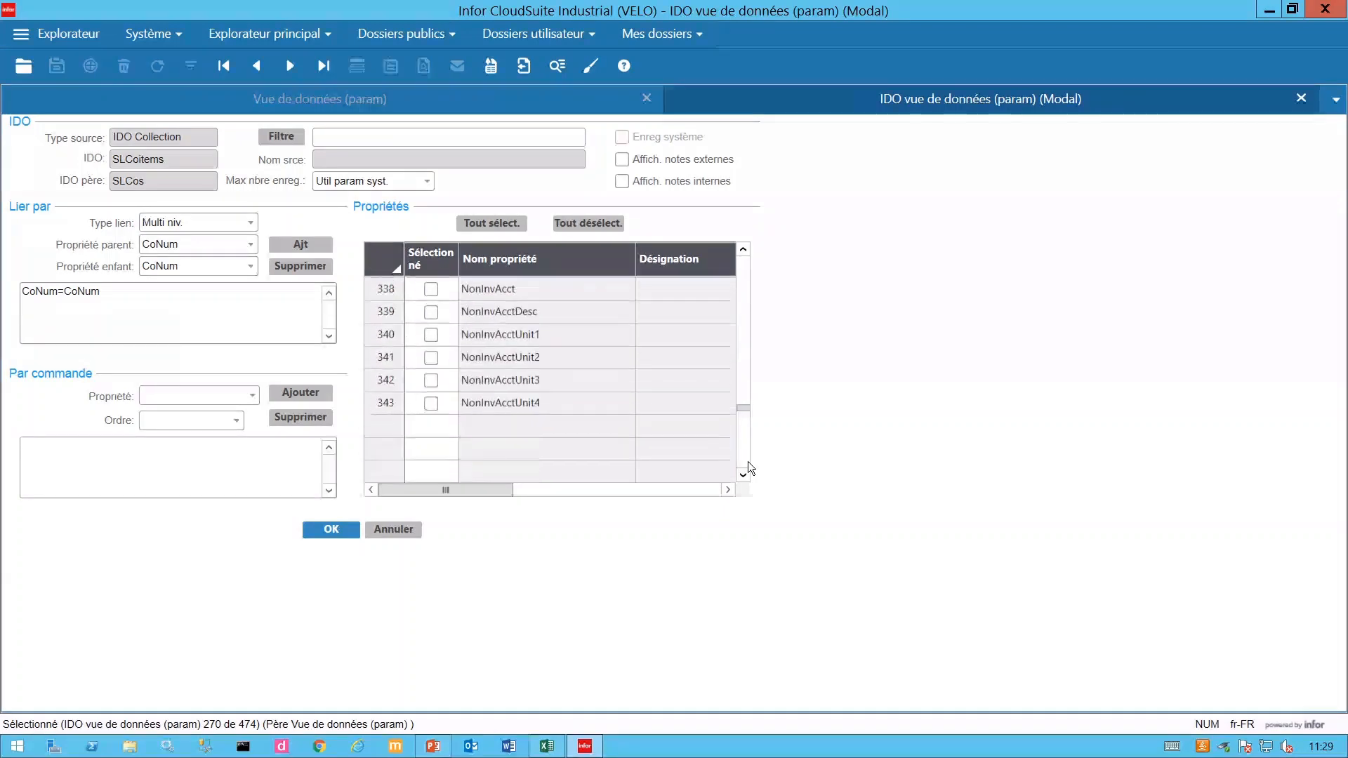
{"action": "scroll", "coordinate": [749, 469], "scroll_direction": "down", "scroll_amount": 6}
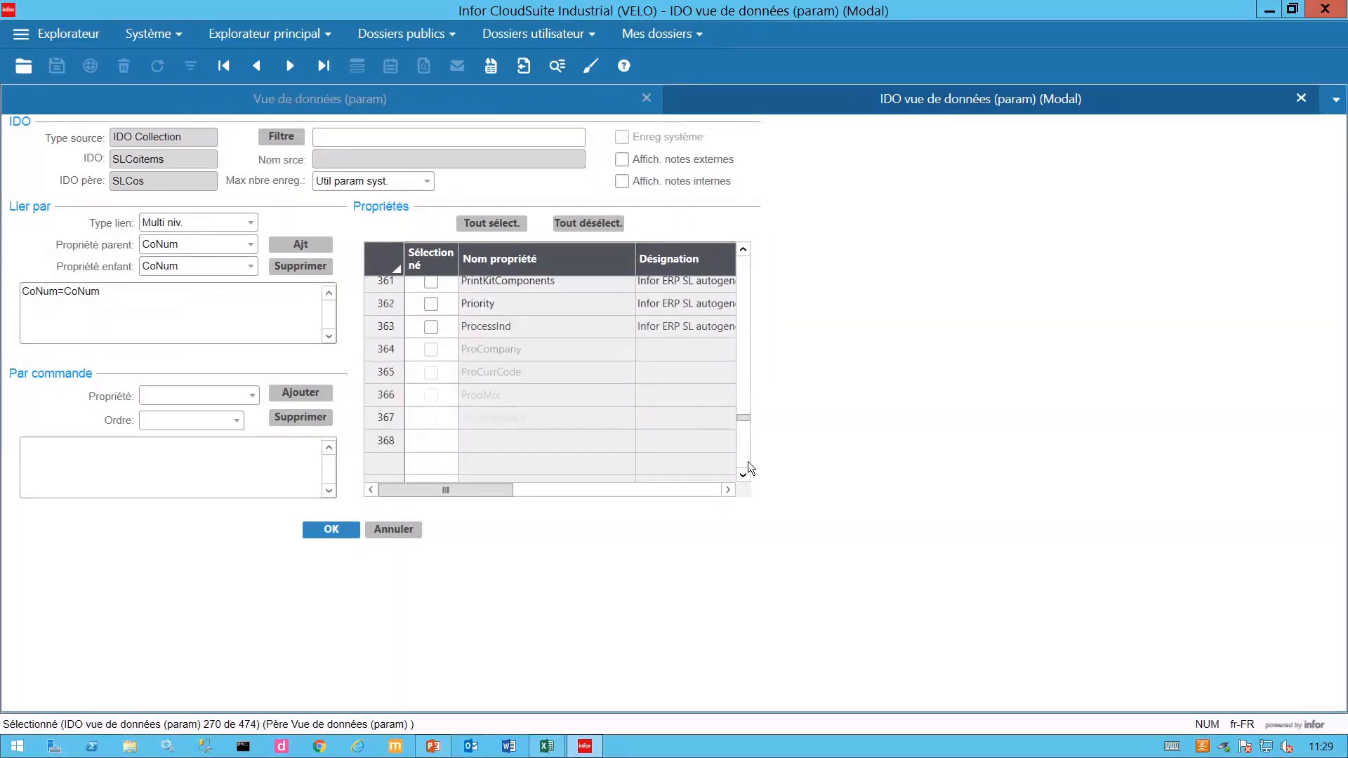
{"action": "scroll", "coordinate": [749, 469], "scroll_direction": "down", "scroll_amount": 3}
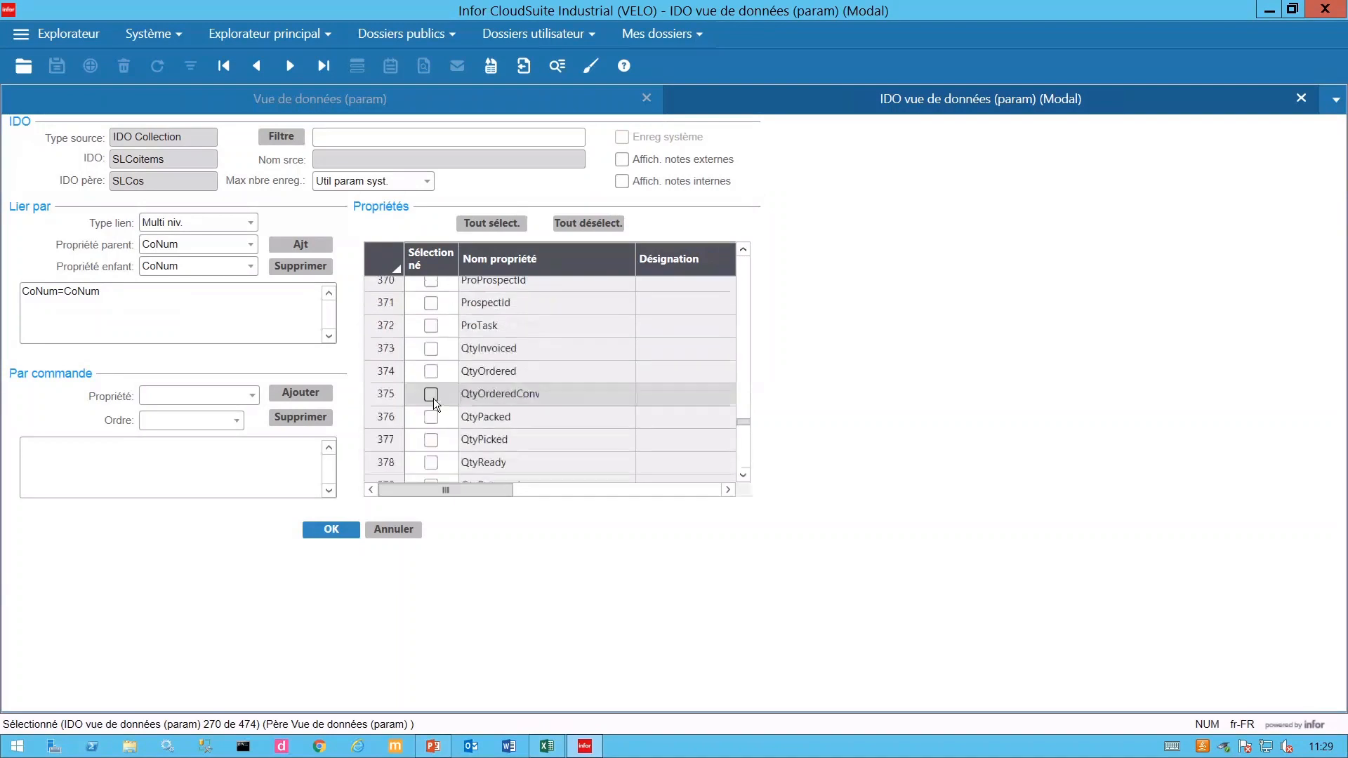
{"action": "left_click", "coordinate": [432, 395]}
{"action": "left_click", "coordinate": [344, 532]}
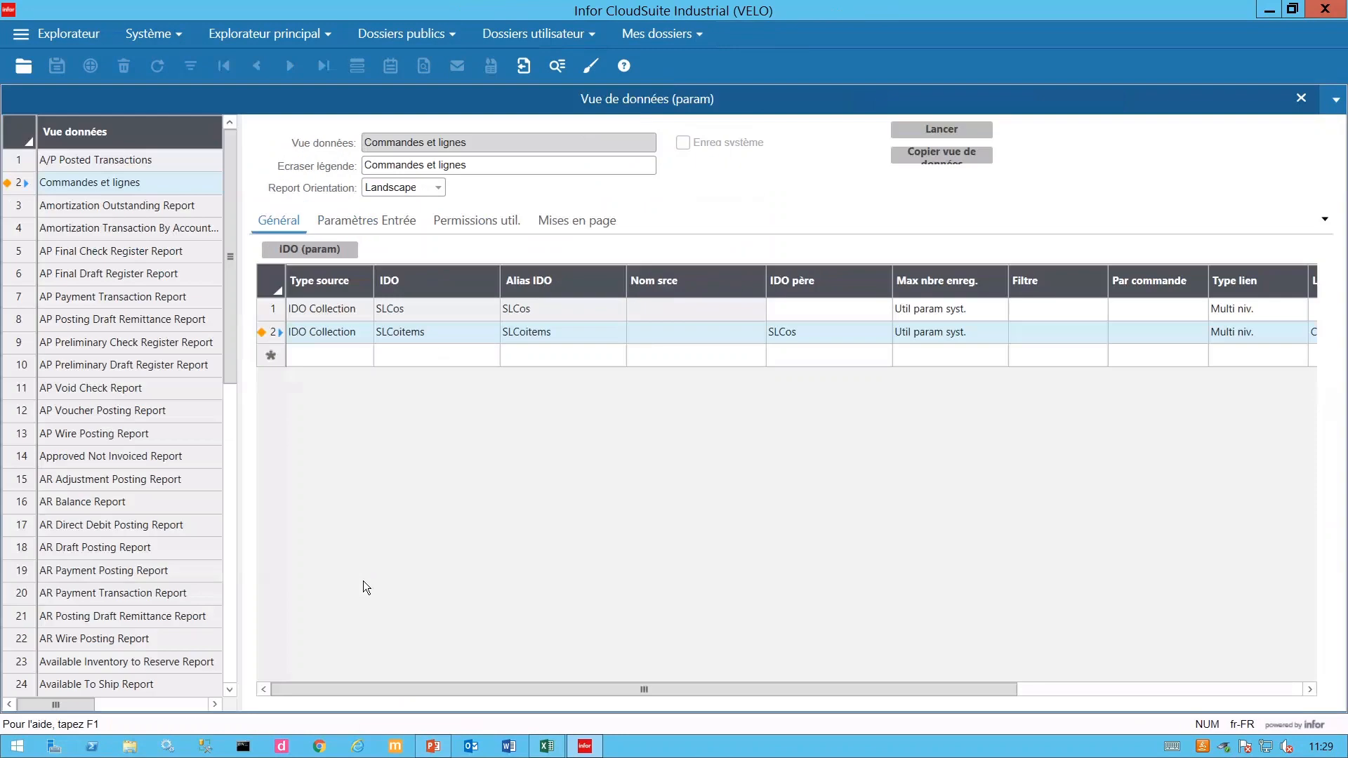
- Save the 'Commandes et lignes' data view and open the IDO (param) settings for row 1, SLCos
{"action": "left_click", "coordinate": [59, 70]}
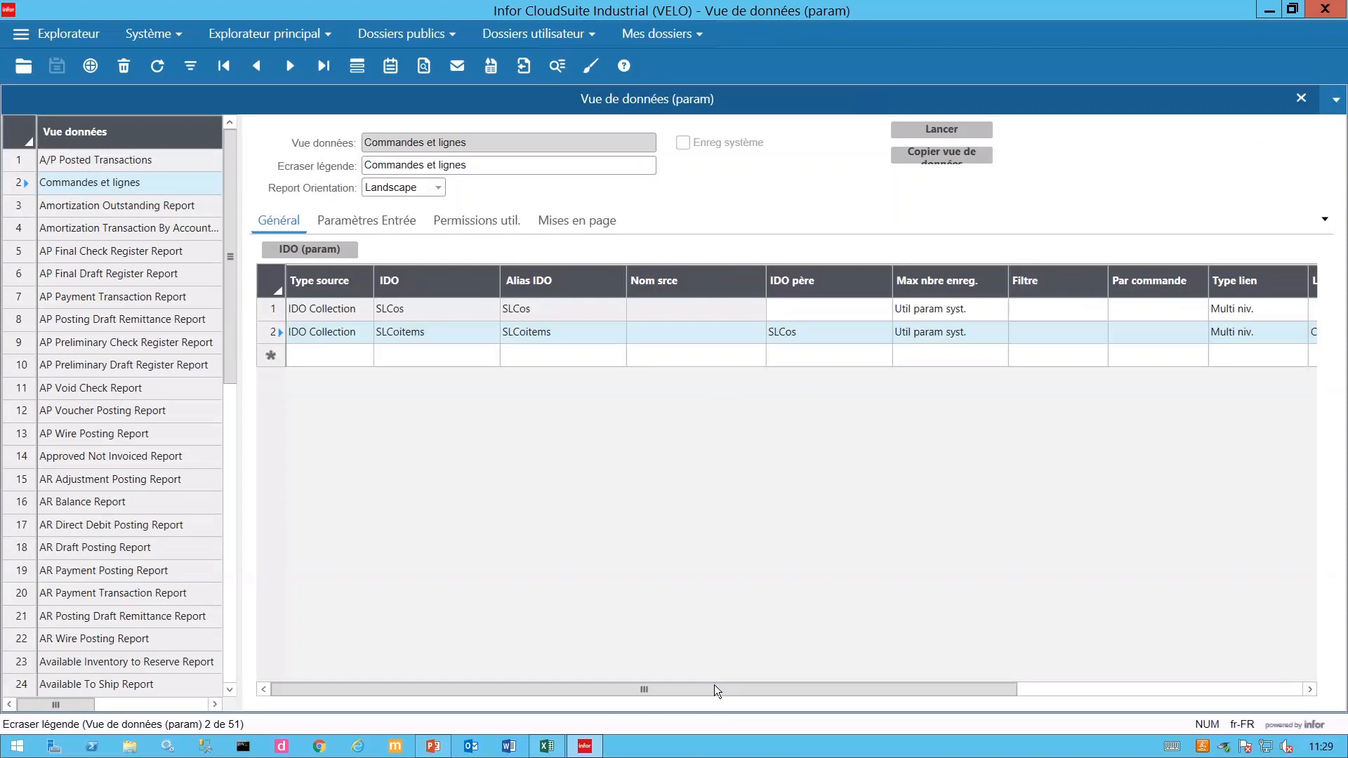
{"action": "left_click_drag", "start_coordinate": [418, 695], "coordinate": [576, 690]}
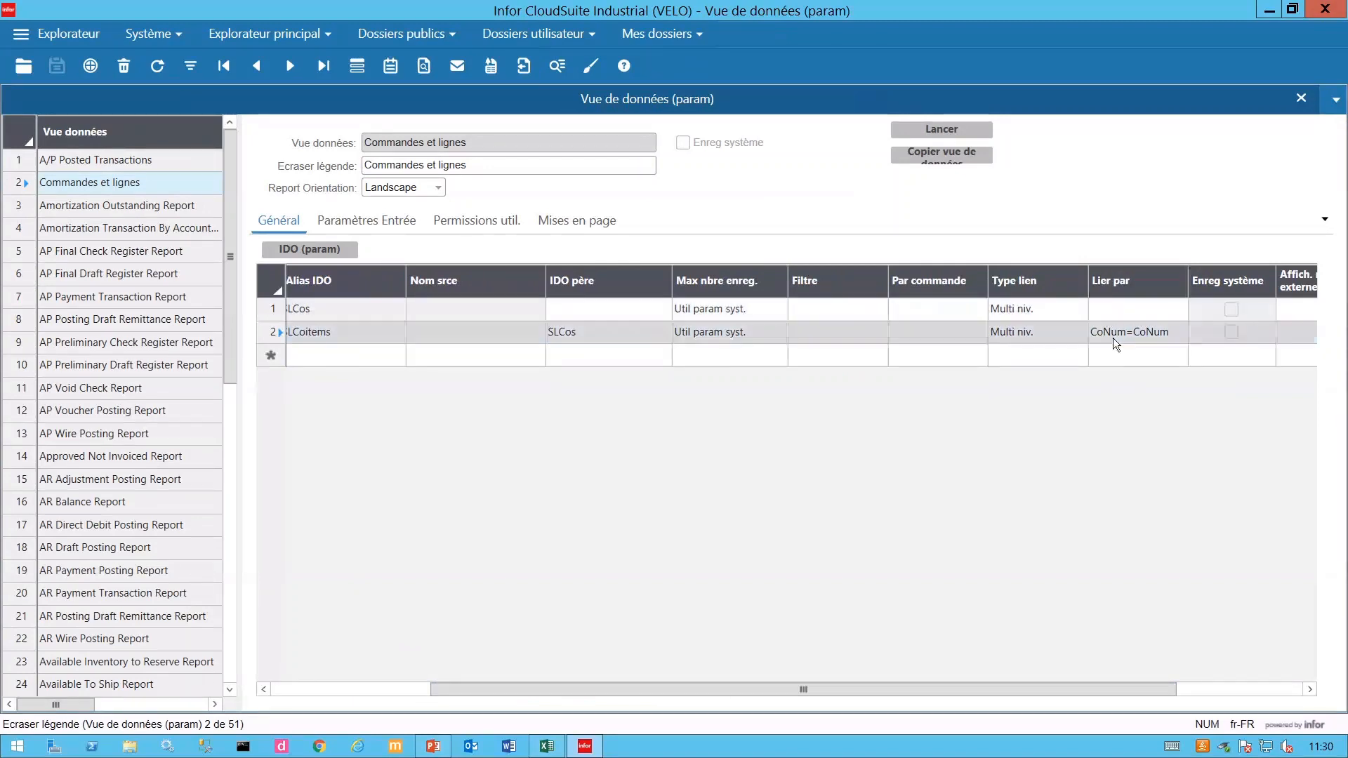
{"action": "left_click_drag", "start_coordinate": [967, 691], "coordinate": [479, 699]}
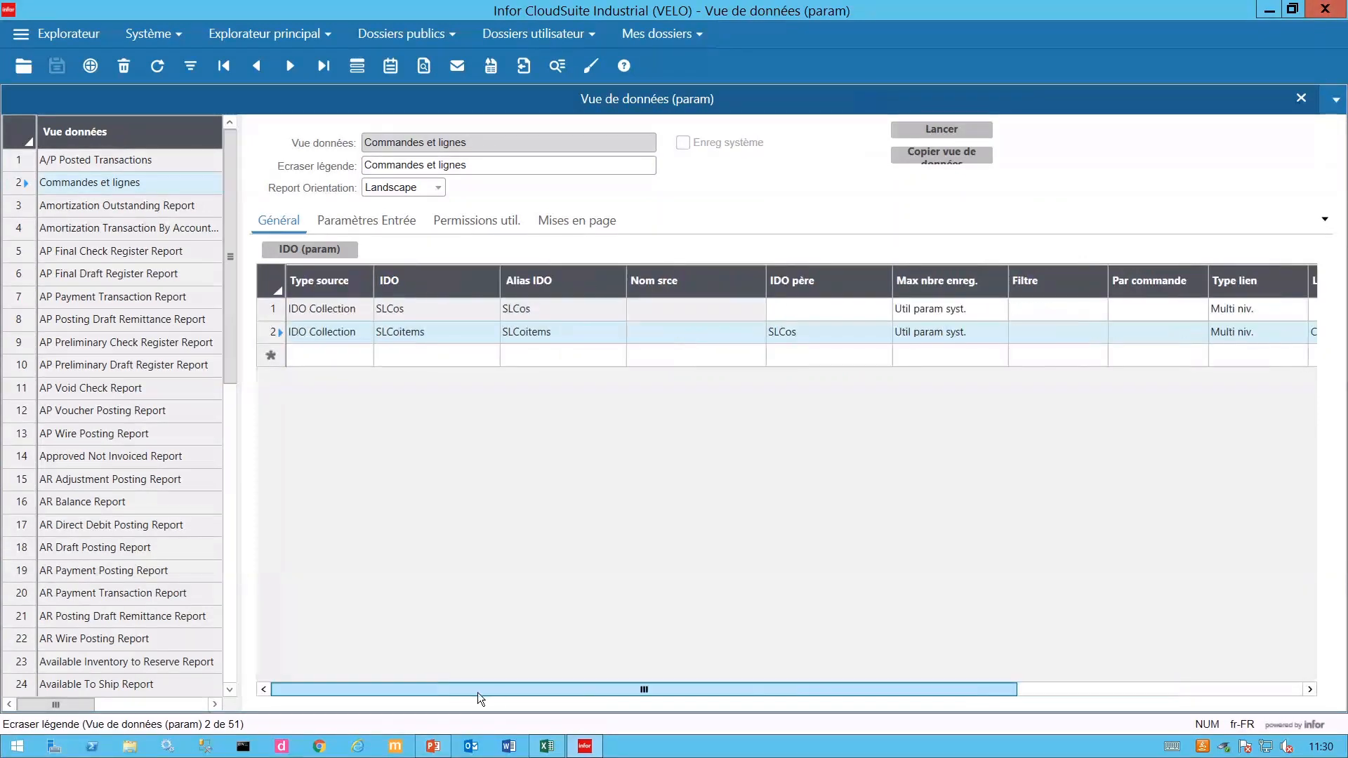
{"action": "left_click", "coordinate": [321, 310]}
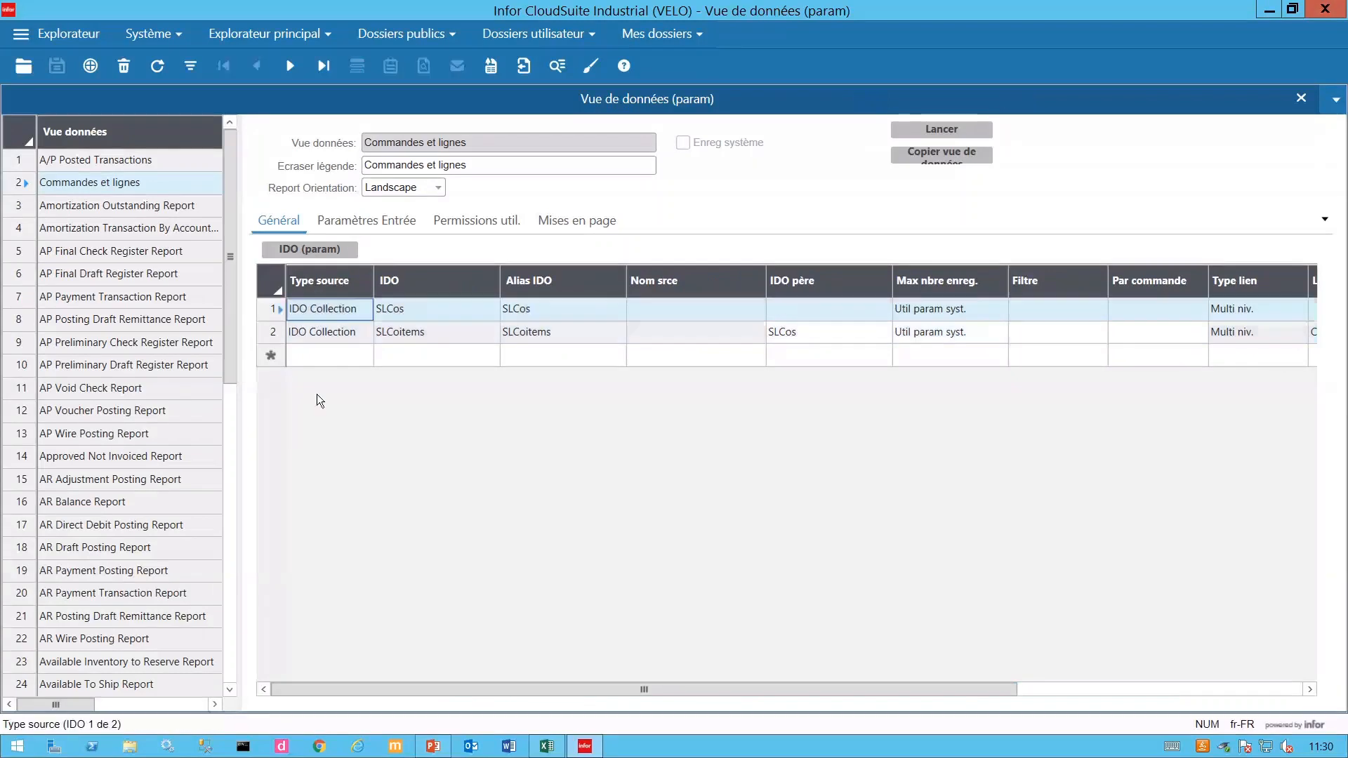
{"action": "left_click", "coordinate": [304, 252]}
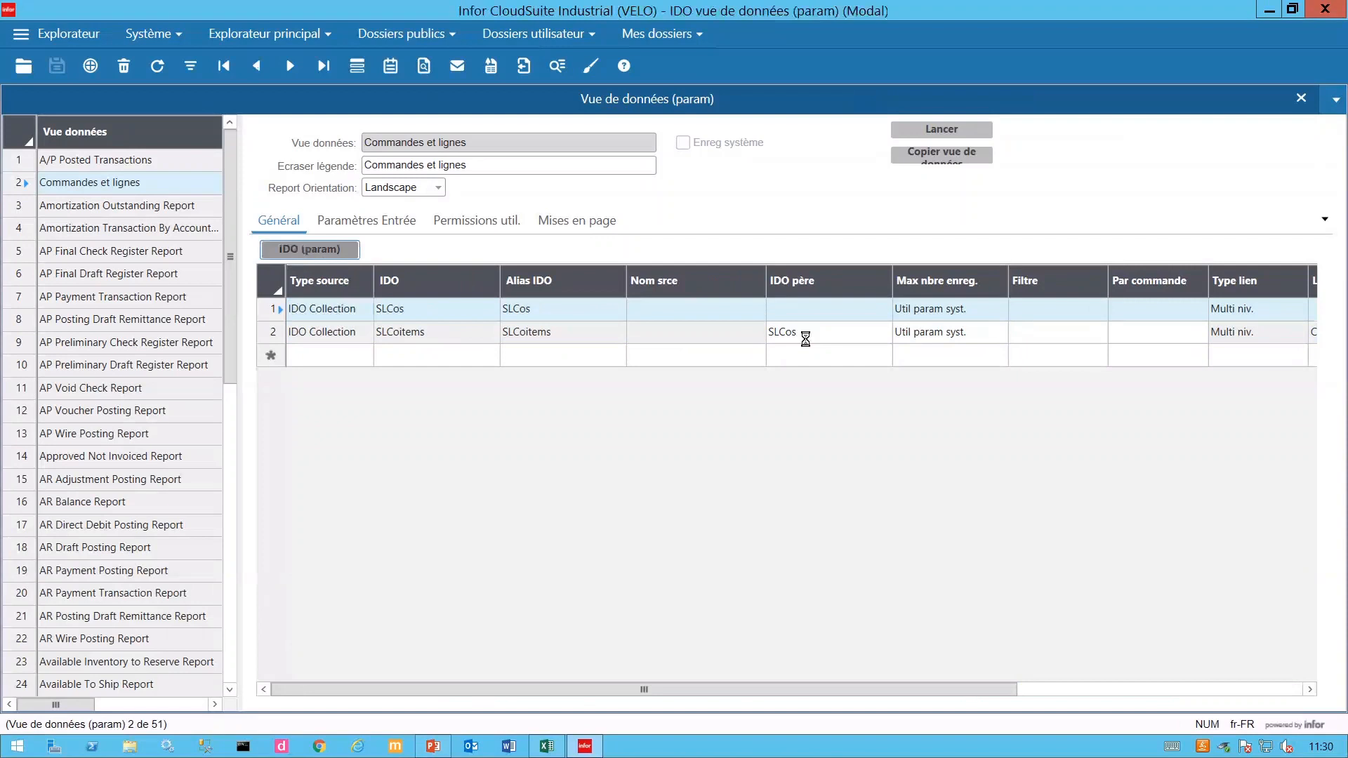
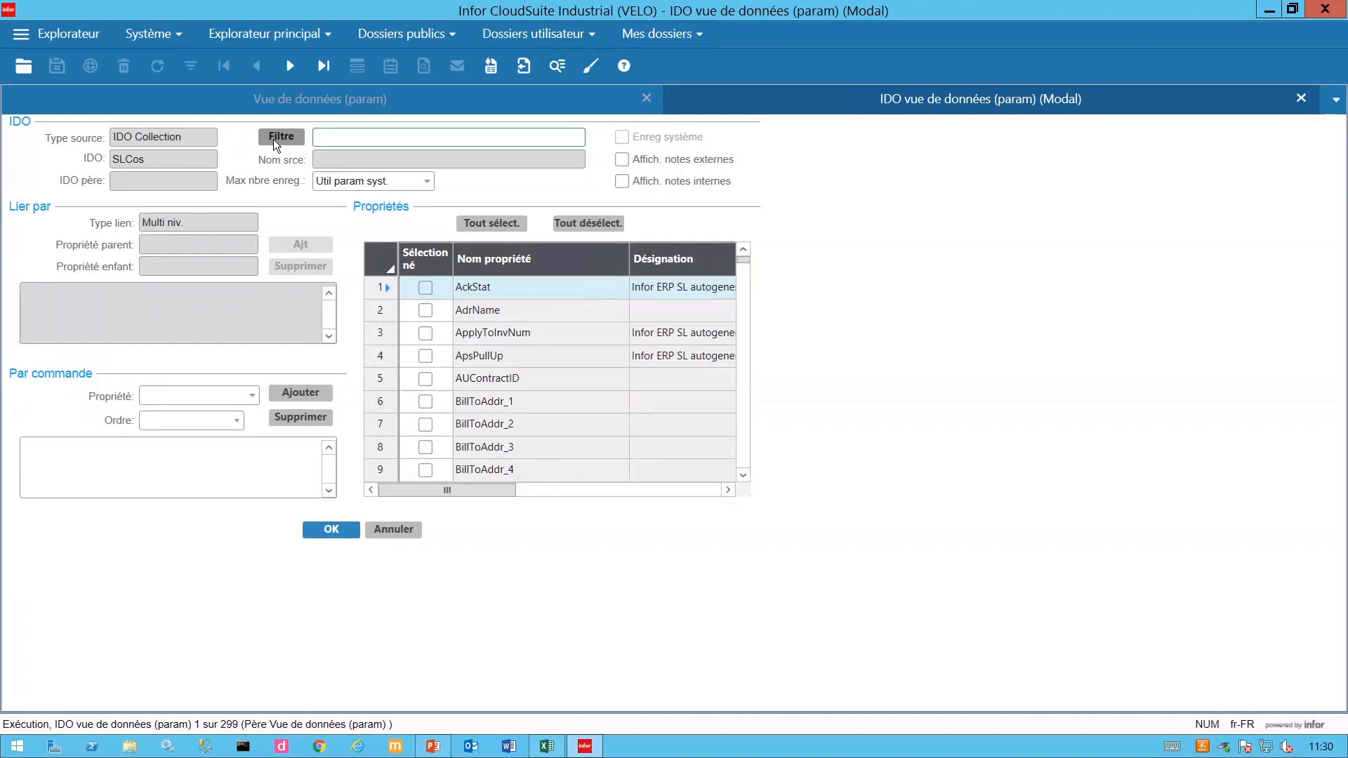
- Add a filter clause on the orders source: Type Equals 'R'
{"action": "left_click", "coordinate": [273, 140]}
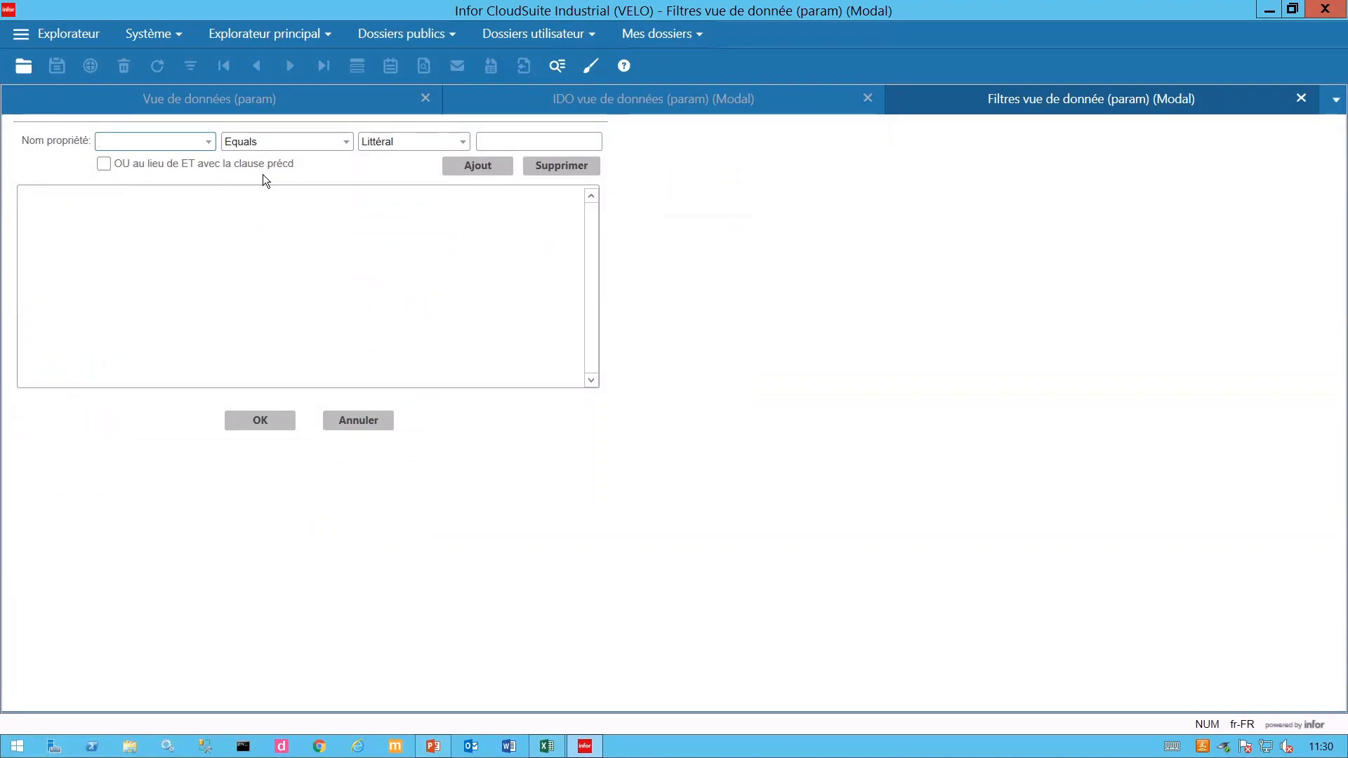
{"action": "type", "text": "type"}
{"action": "left_click", "coordinate": [527, 138]}
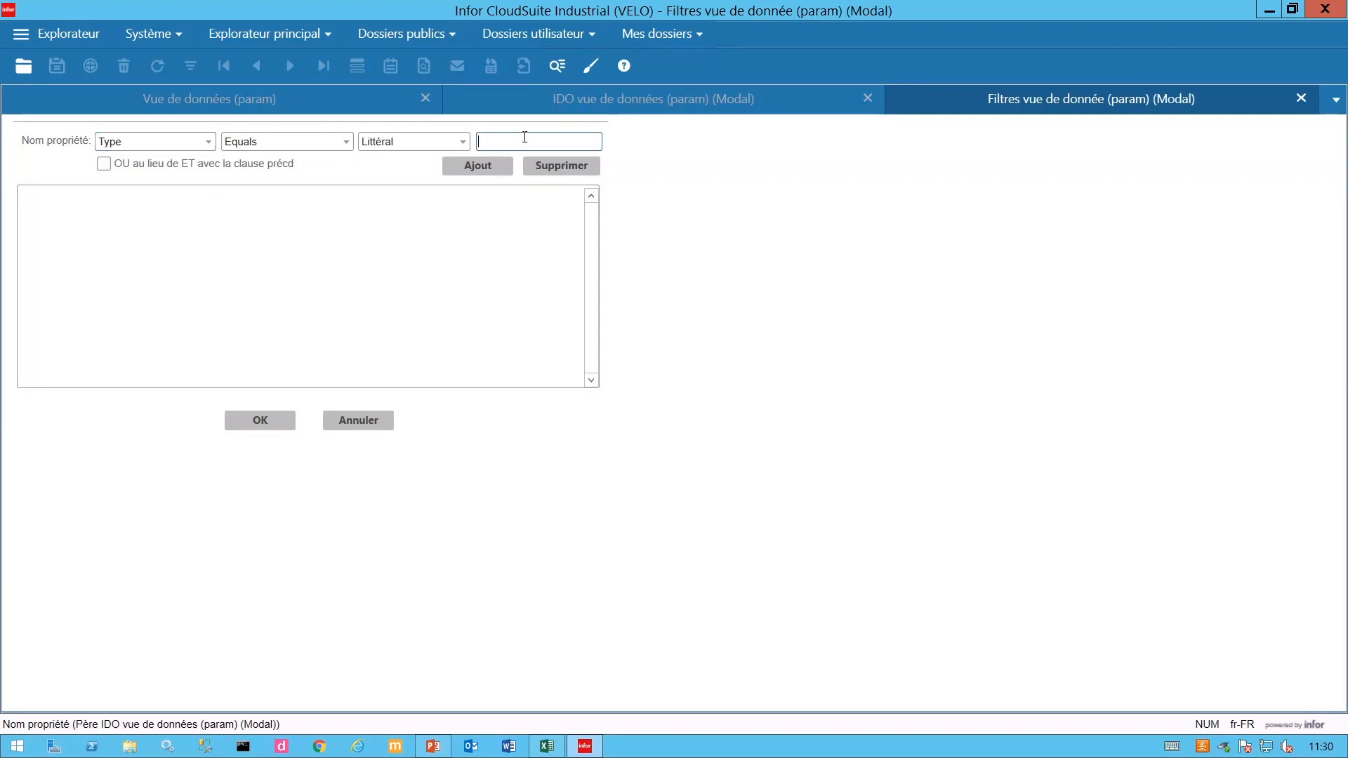
{"action": "type", "text": "R"}
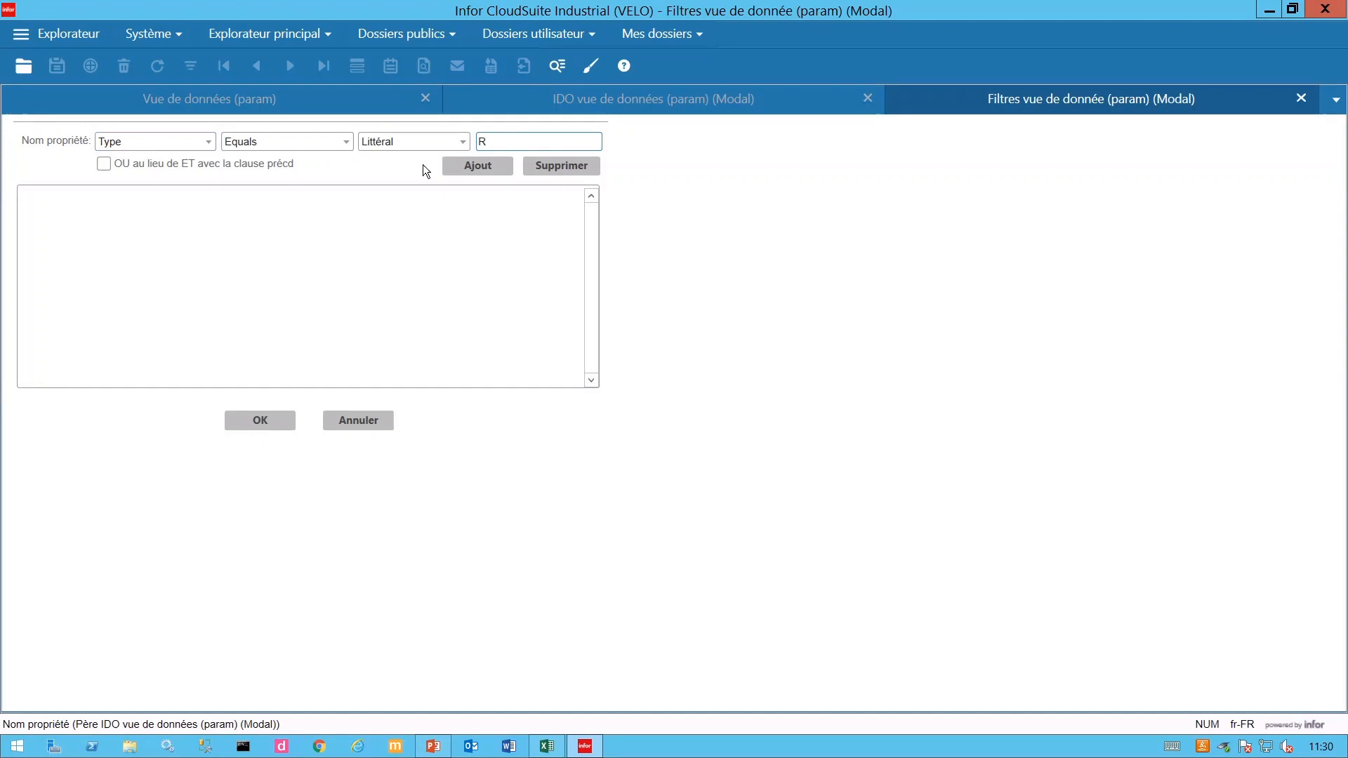
{"action": "left_click", "coordinate": [470, 167]}
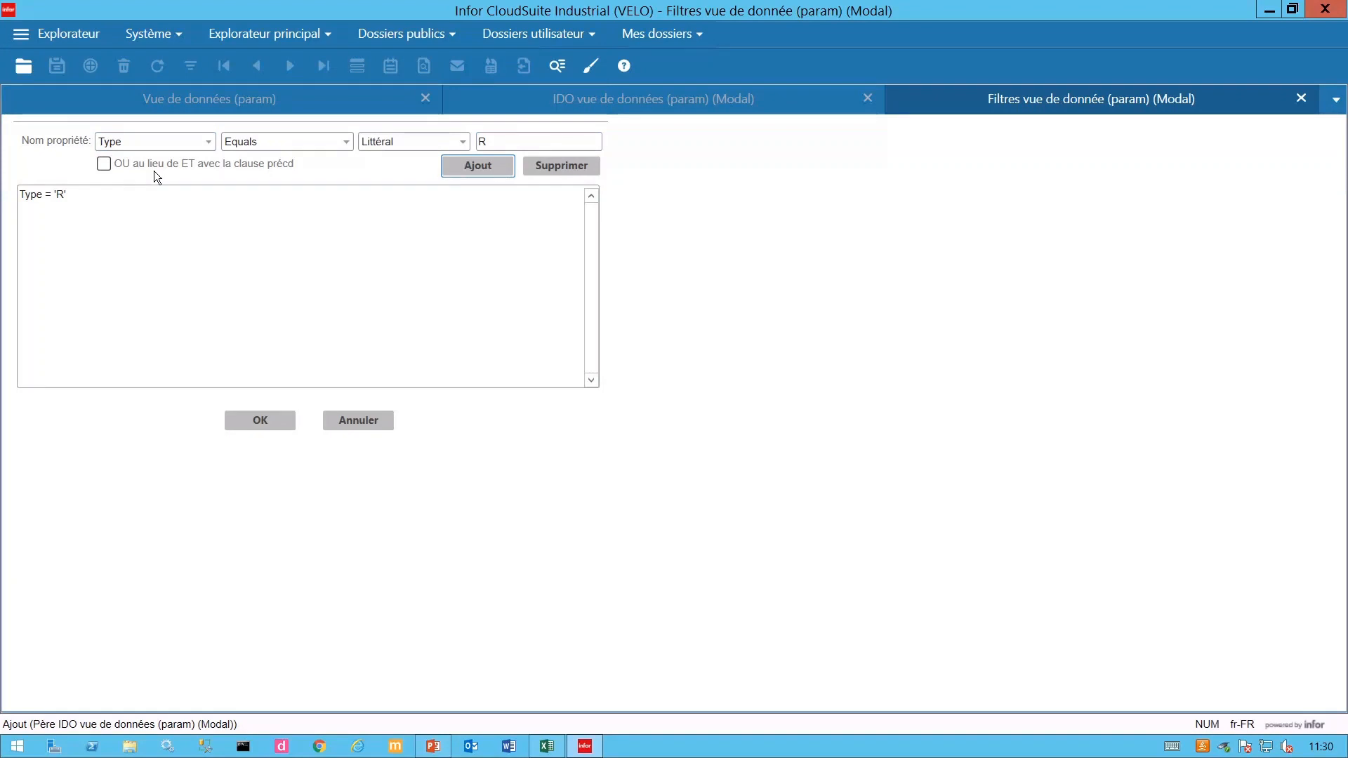
- Add an OR clause Type = 'B' and confirm the filter
{"action": "left_click", "coordinate": [104, 163]}
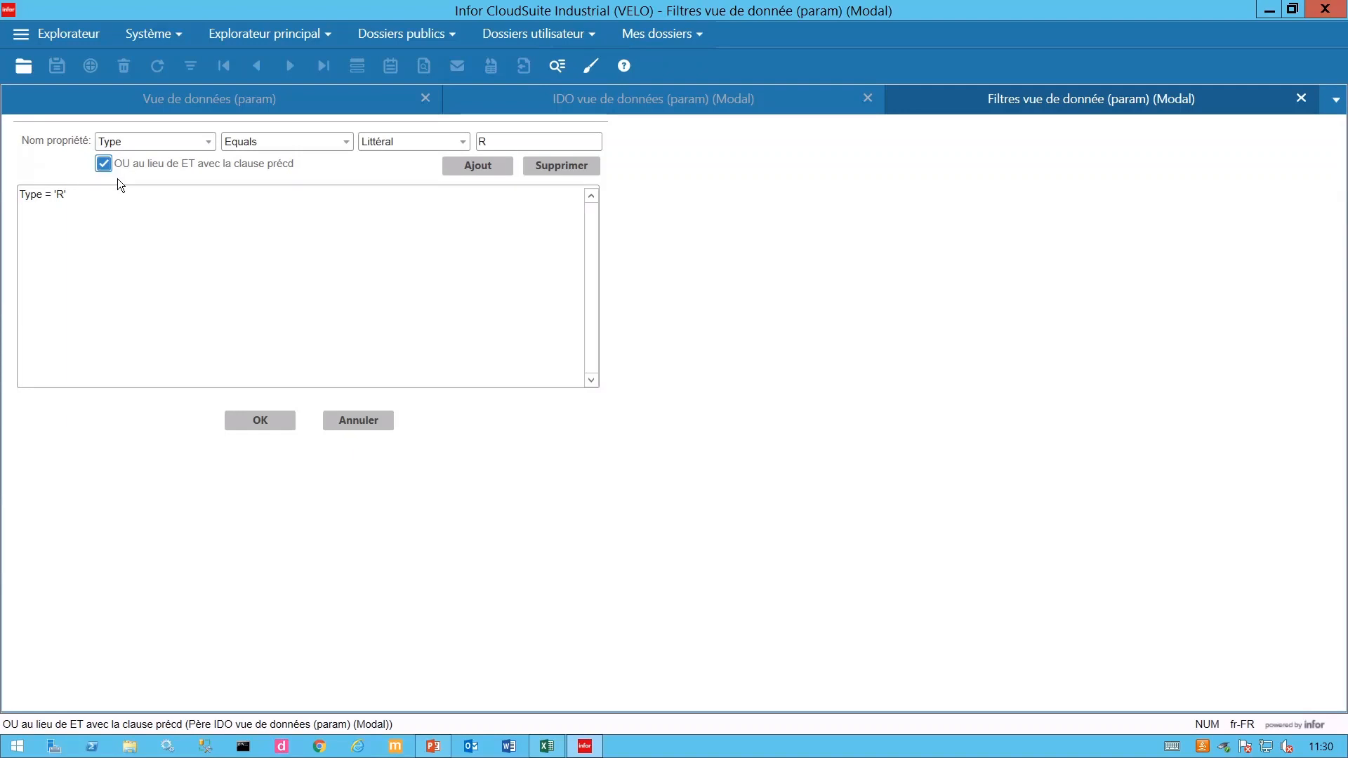
{"action": "key", "text": "Tab"}
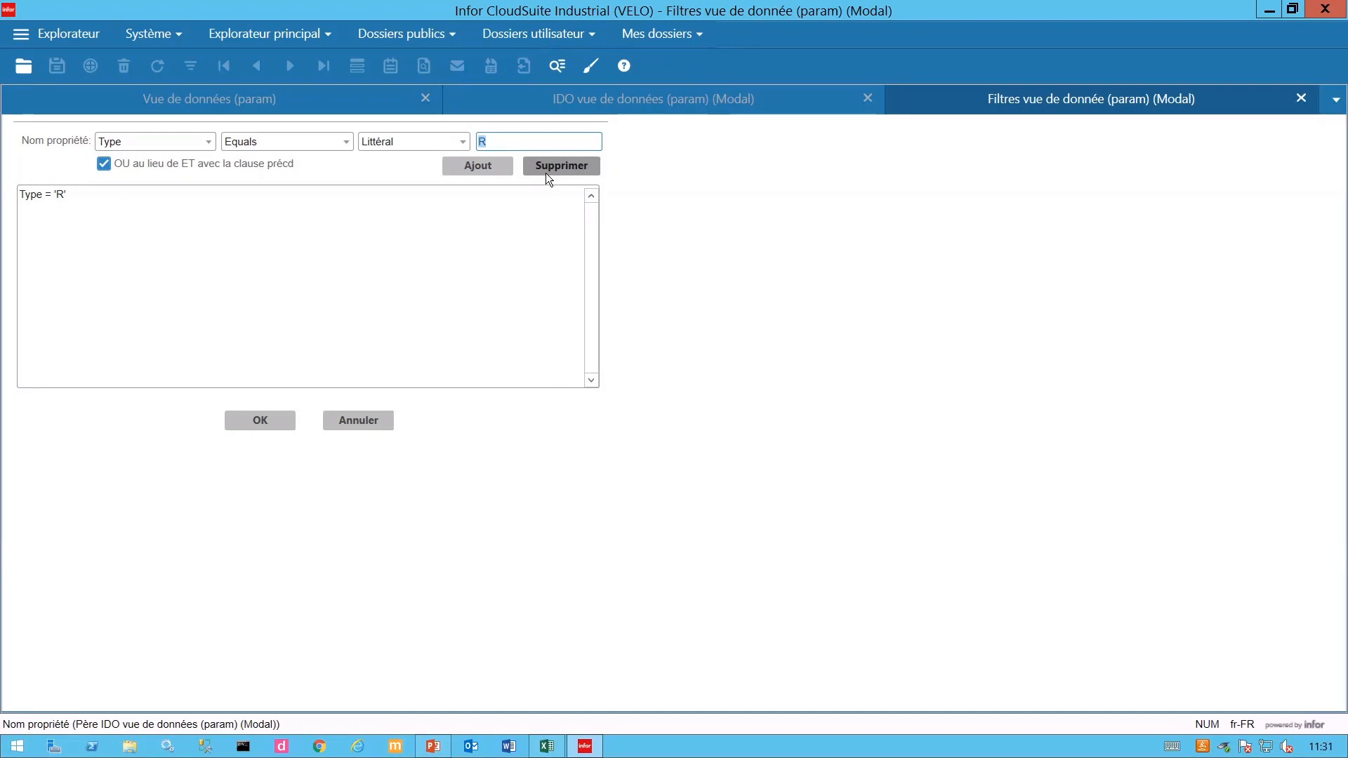
{"action": "type", "text": "B"}
{"action": "left_click", "coordinate": [478, 166]}
{"action": "left_click", "coordinate": [284, 423]}
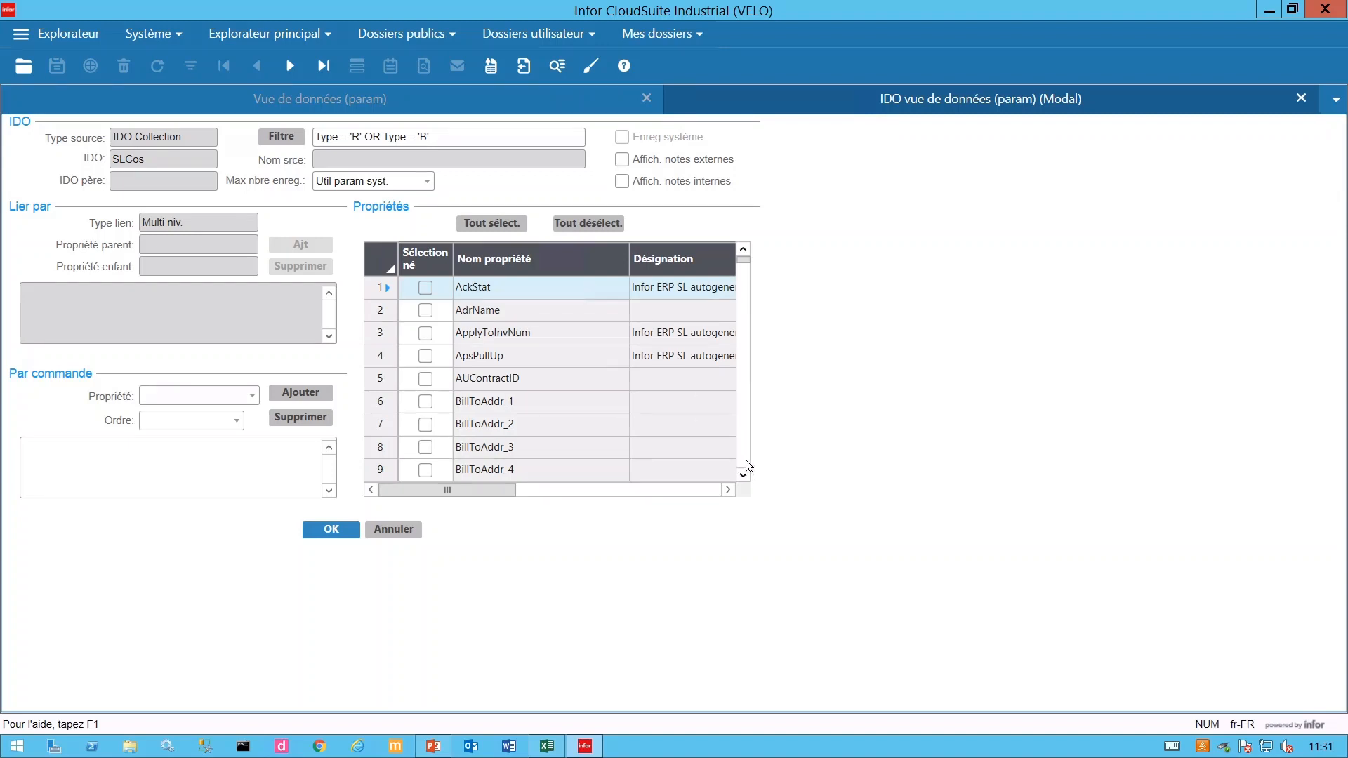
- Tick BillToName, CoNum, CustNum and CustPo in the SLCos properties grid
{"action": "scroll", "coordinate": [747, 467], "scroll_direction": "down", "scroll_amount": 3}
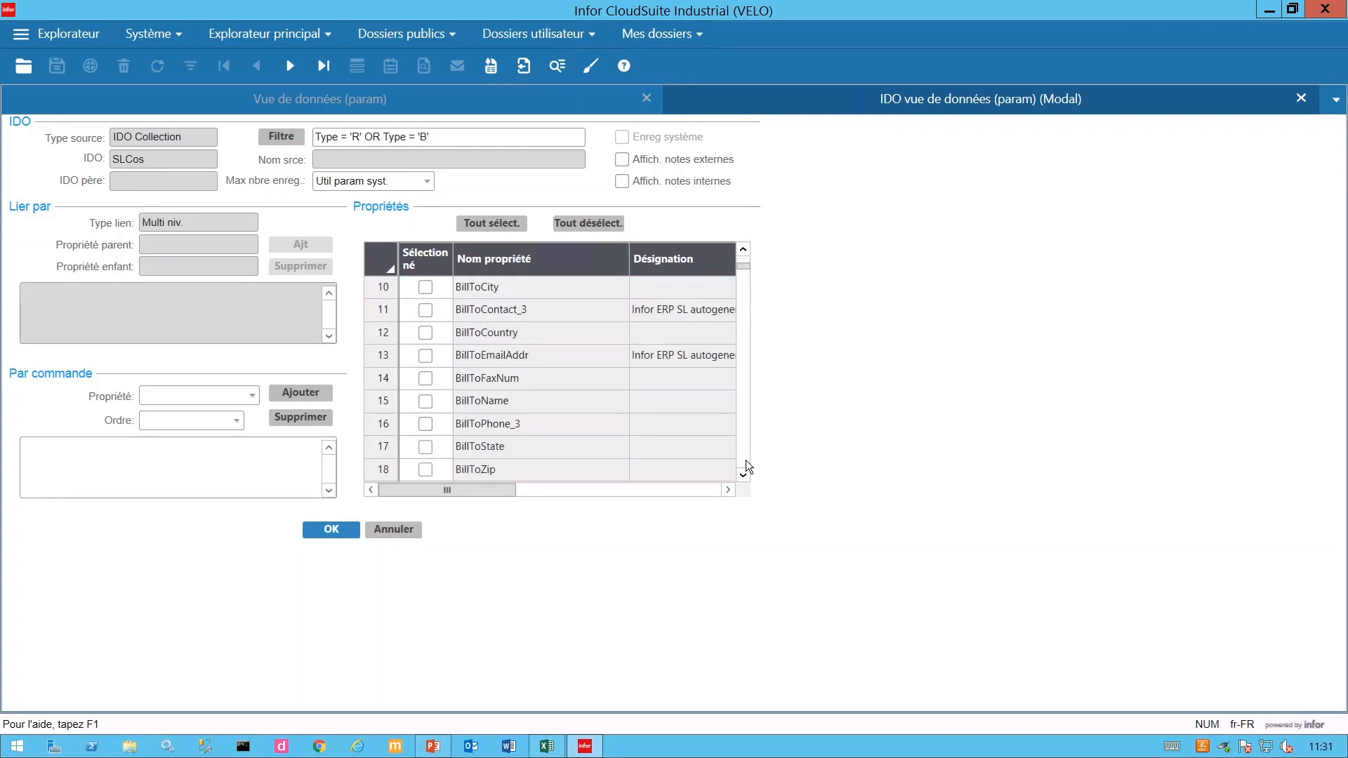
{"action": "left_click", "coordinate": [425, 402]}
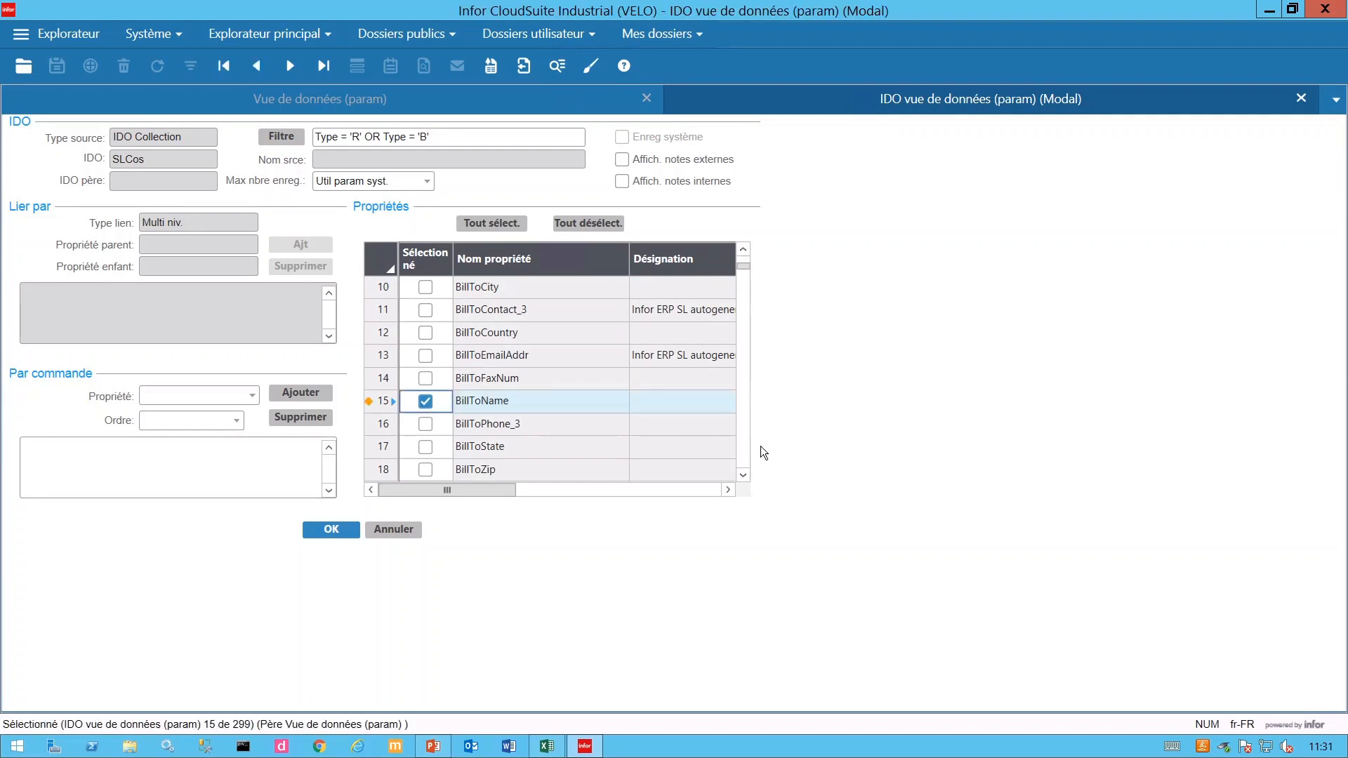
{"action": "scroll", "coordinate": [746, 457], "scroll_direction": "down", "scroll_amount": 6}
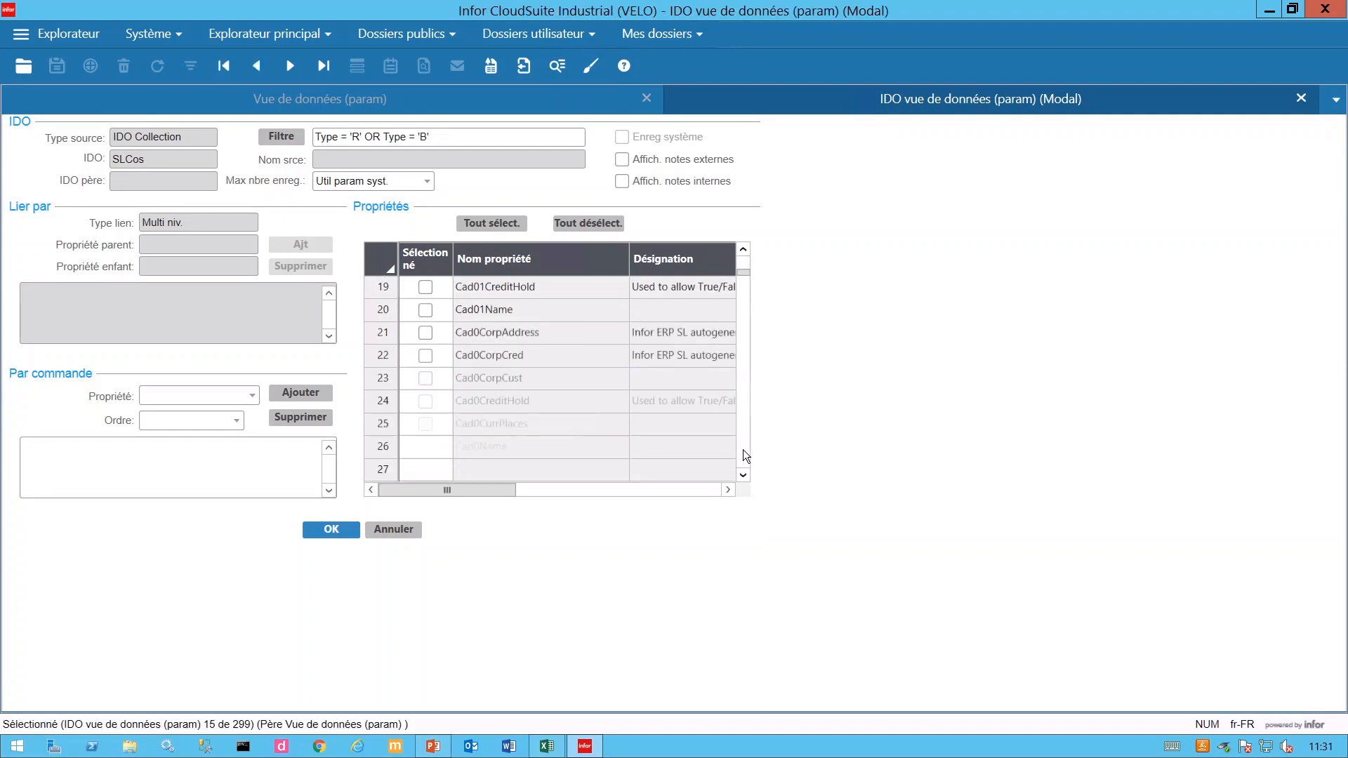
{"action": "scroll", "coordinate": [747, 456], "scroll_direction": "down", "scroll_amount": 6}
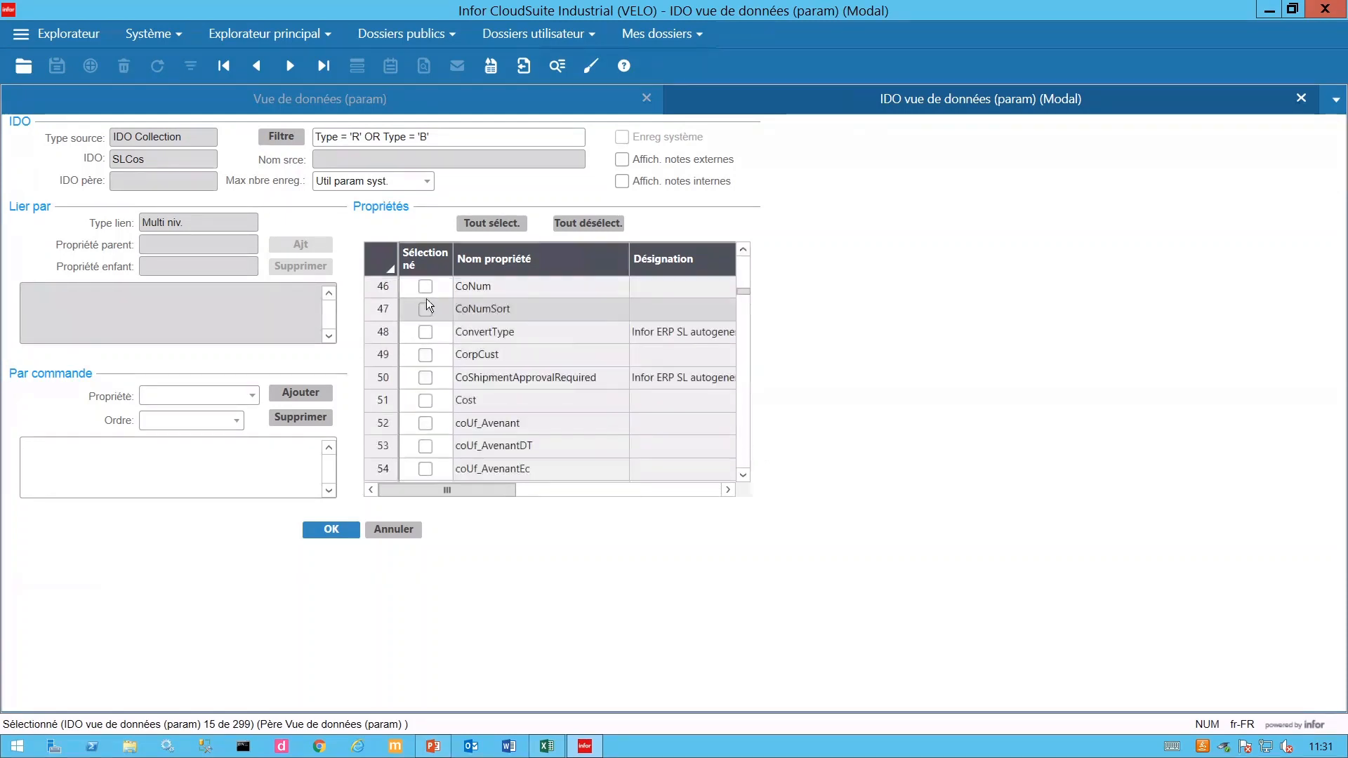
{"action": "left_click", "coordinate": [427, 295]}
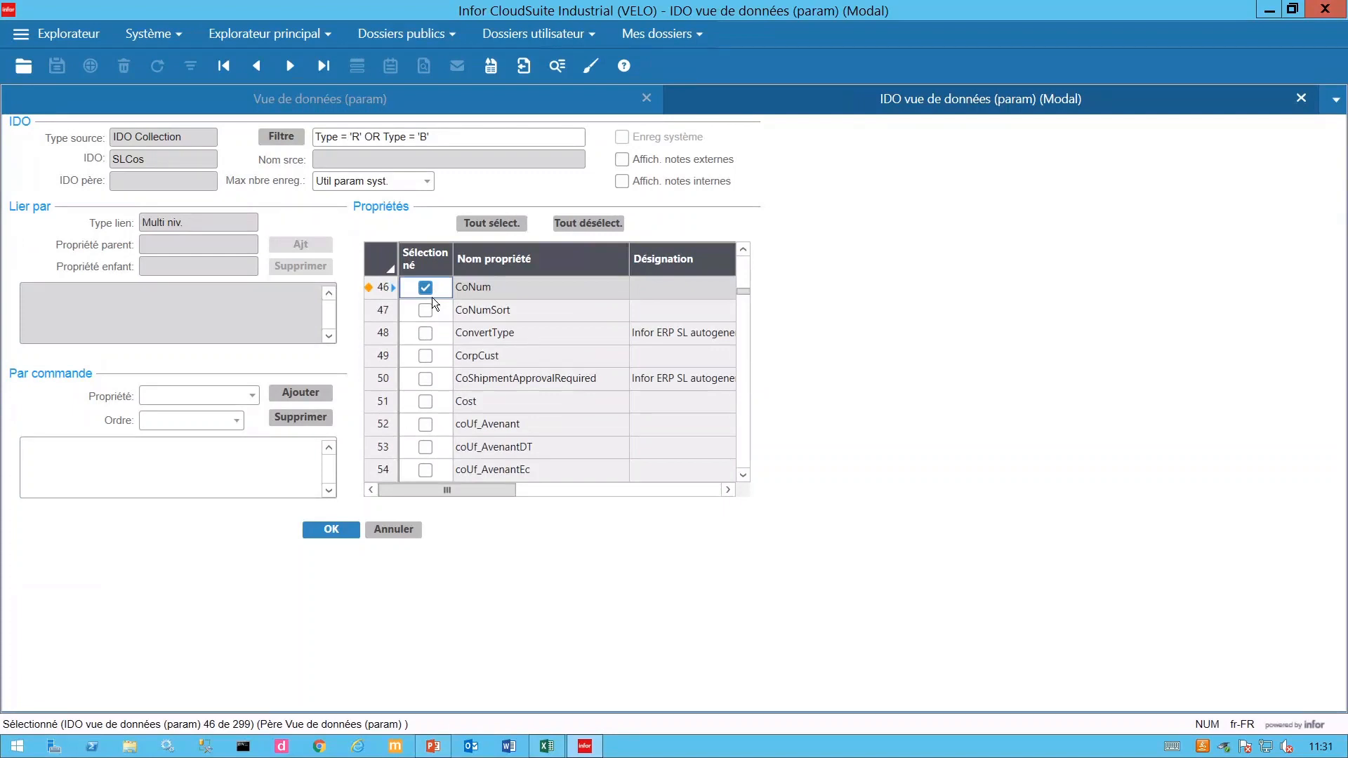
{"action": "scroll", "coordinate": [743, 453], "scroll_direction": "down", "scroll_amount": 3}
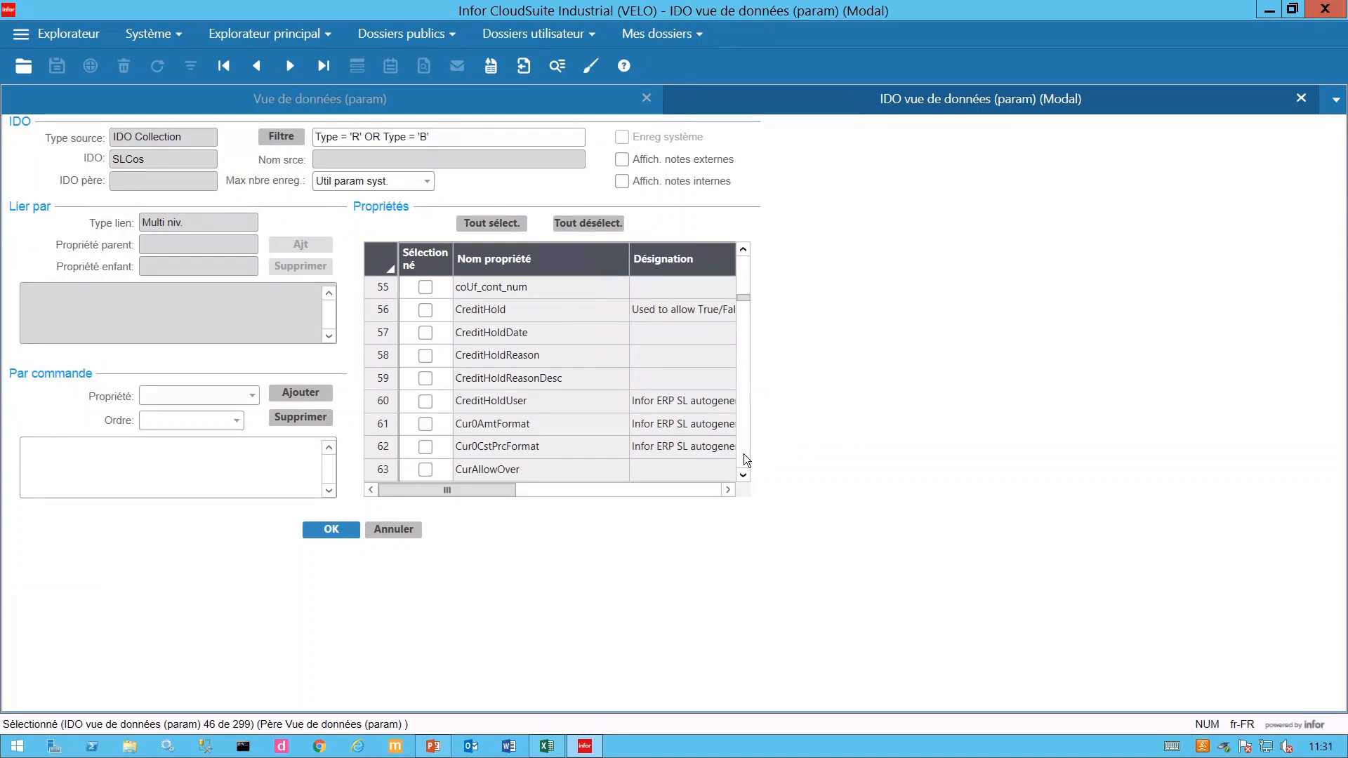
{"action": "scroll", "coordinate": [744, 454], "scroll_direction": "down", "scroll_amount": 3}
{"action": "scroll", "coordinate": [744, 454], "scroll_direction": "down", "scroll_amount": 3}
{"action": "left_click", "coordinate": [425, 310]}
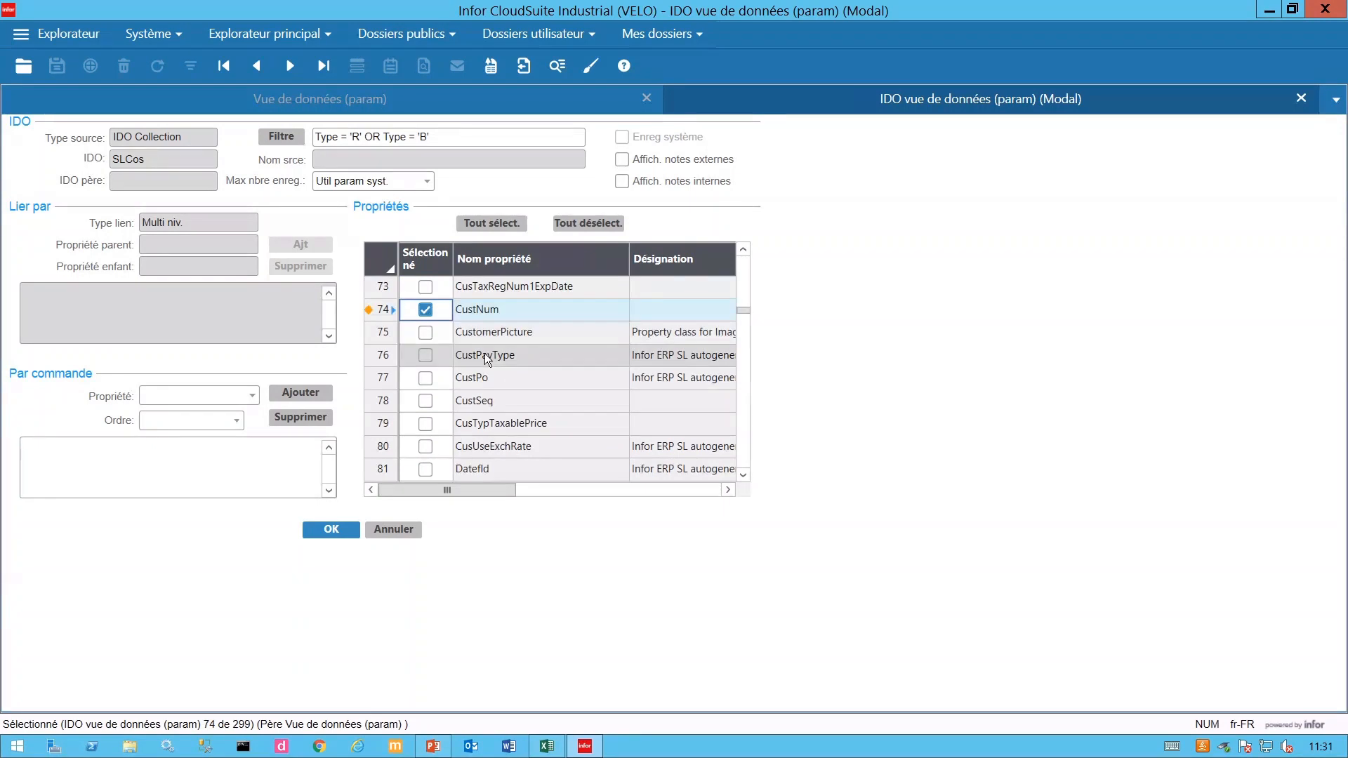
{"action": "left_click", "coordinate": [425, 377]}
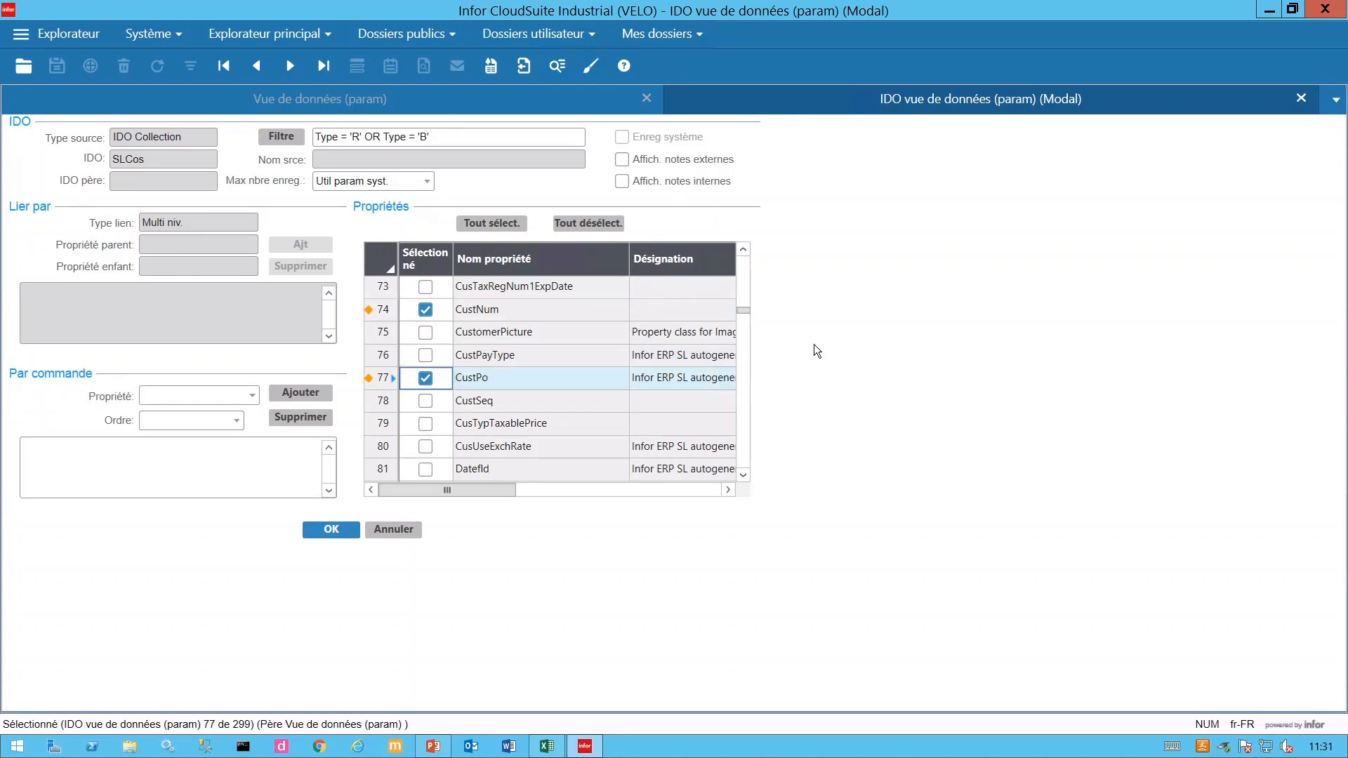
- Tick OrderDate and confirm the SLCos property settings
{"action": "scroll", "coordinate": [744, 443], "scroll_direction": "down", "scroll_amount": 4}
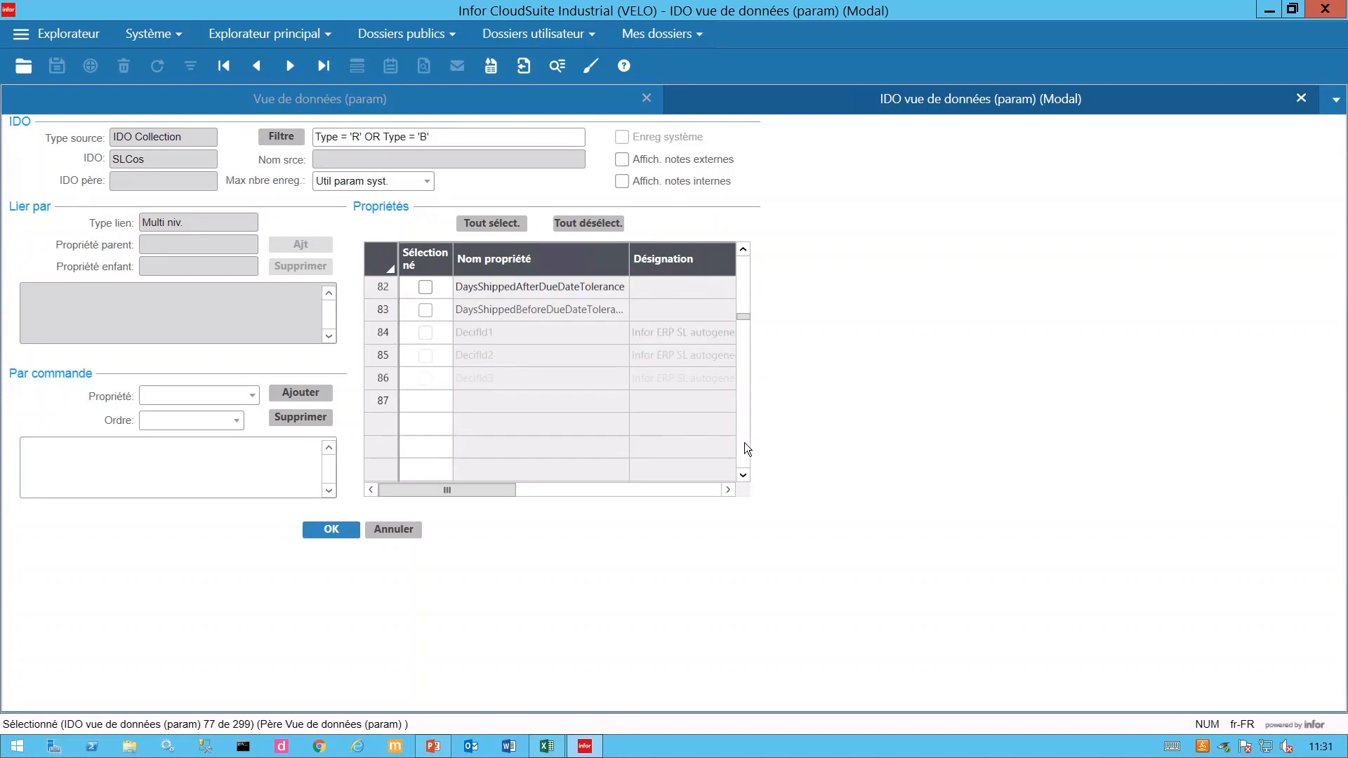
{"action": "scroll", "coordinate": [745, 443], "scroll_direction": "down", "scroll_amount": 8}
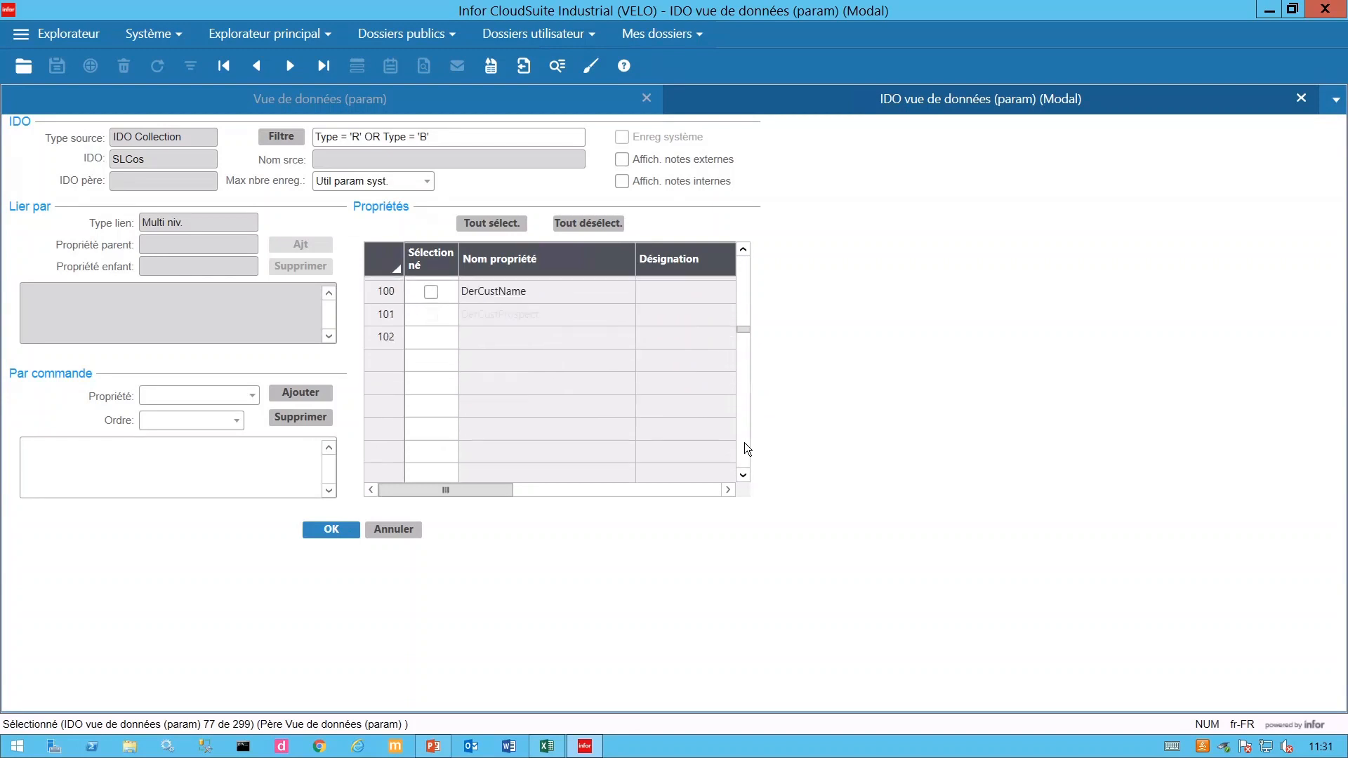
{"action": "scroll", "coordinate": [744, 442], "scroll_direction": "down", "scroll_amount": 3}
{"action": "scroll", "coordinate": [744, 443], "scroll_direction": "down", "scroll_amount": 9}
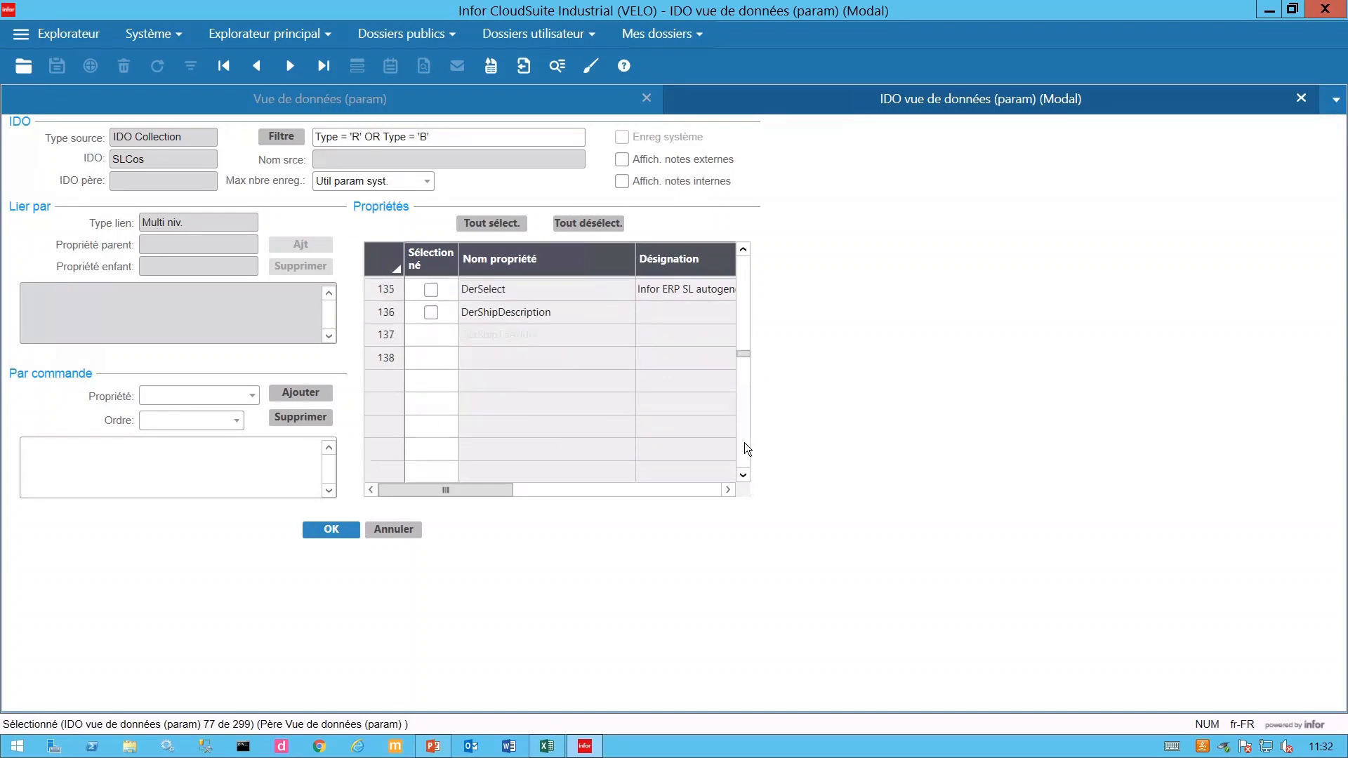
{"action": "scroll", "coordinate": [744, 442], "scroll_direction": "down", "scroll_amount": 6}
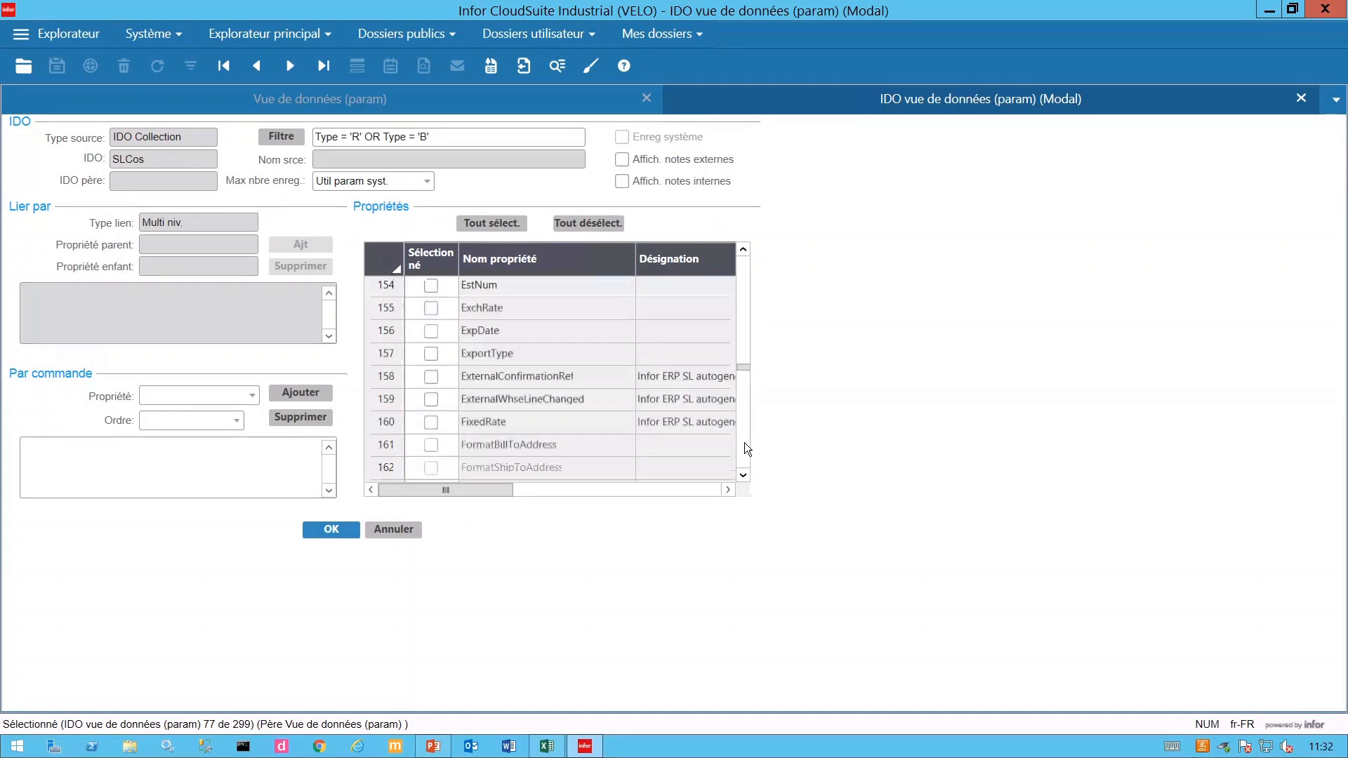
{"action": "scroll", "coordinate": [745, 442], "scroll_direction": "down", "scroll_amount": 9}
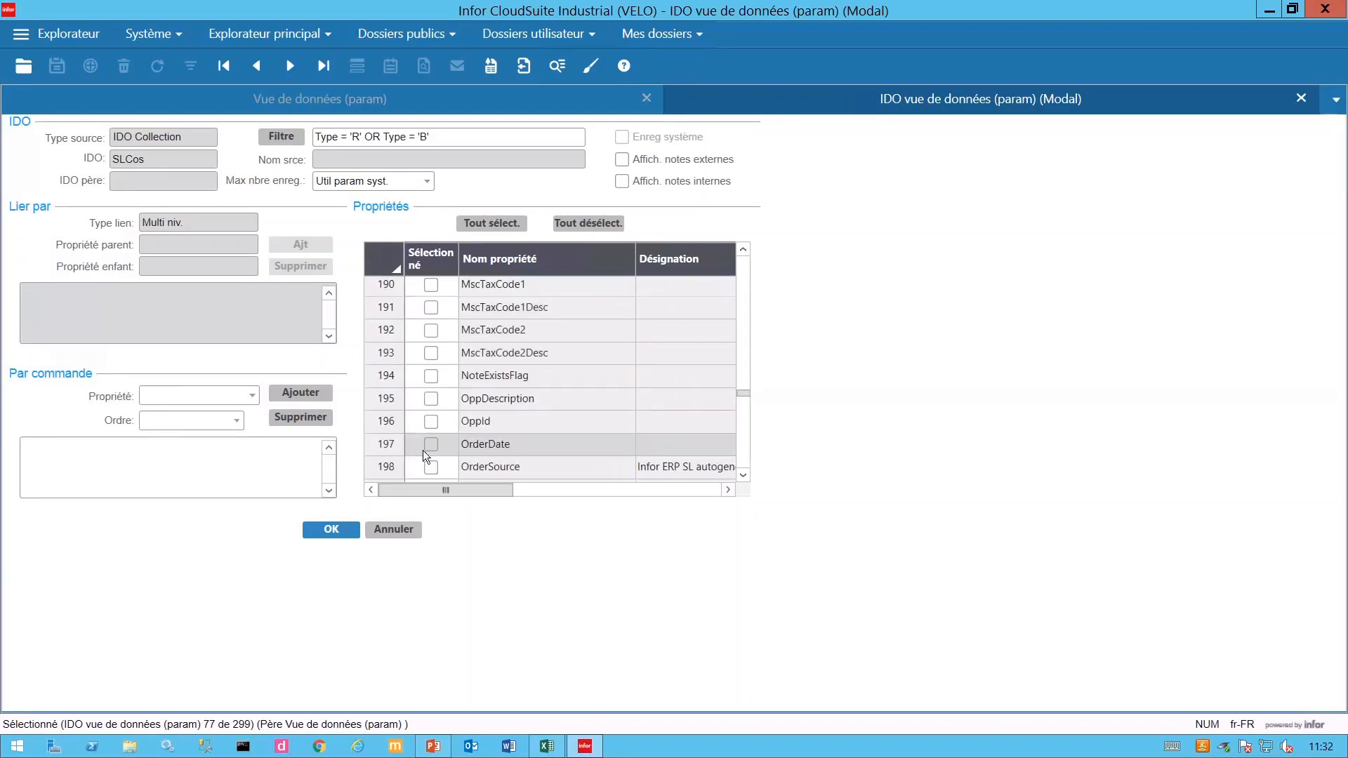
{"action": "left_click", "coordinate": [432, 444]}
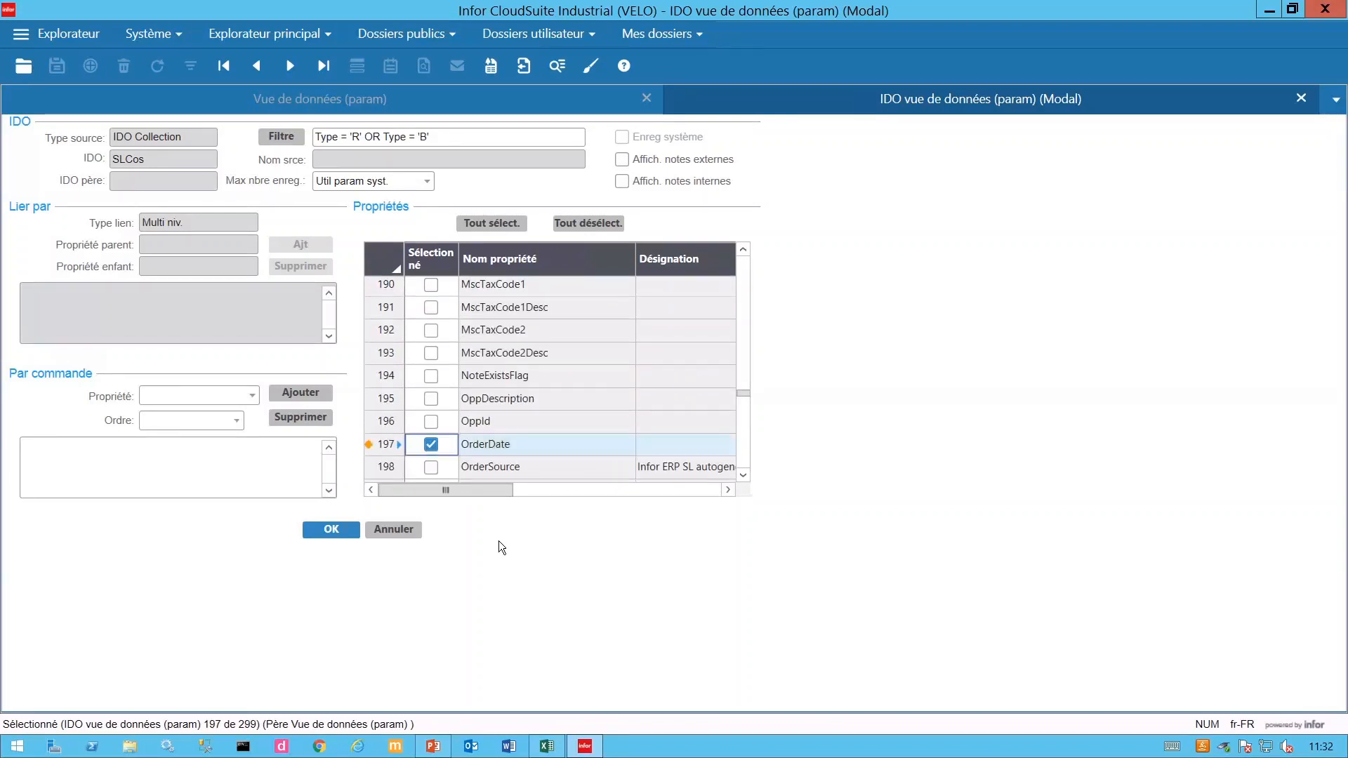
{"action": "left_click", "coordinate": [330, 531]}
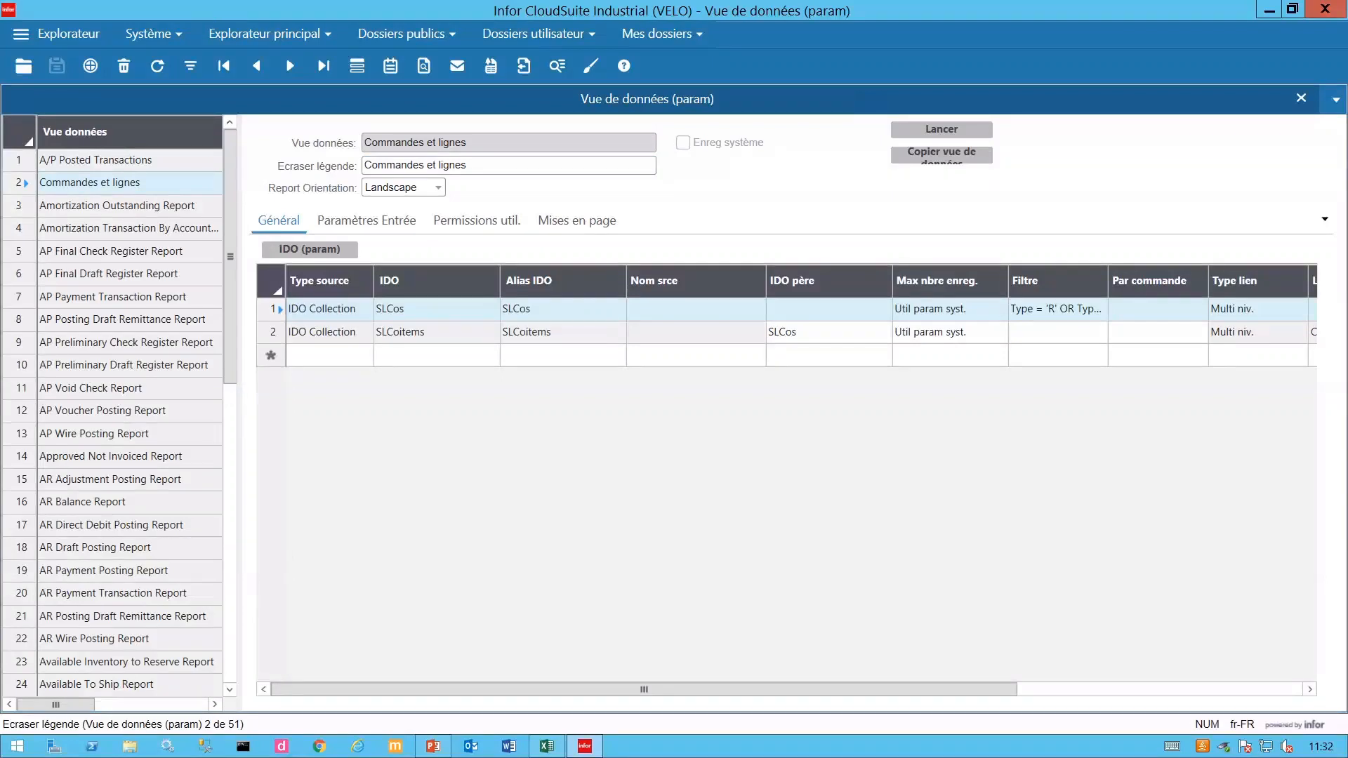
- Run the Commandes et lignes data view and expand, then collapse, order 106's lines
{"action": "left_click", "coordinate": [942, 129]}
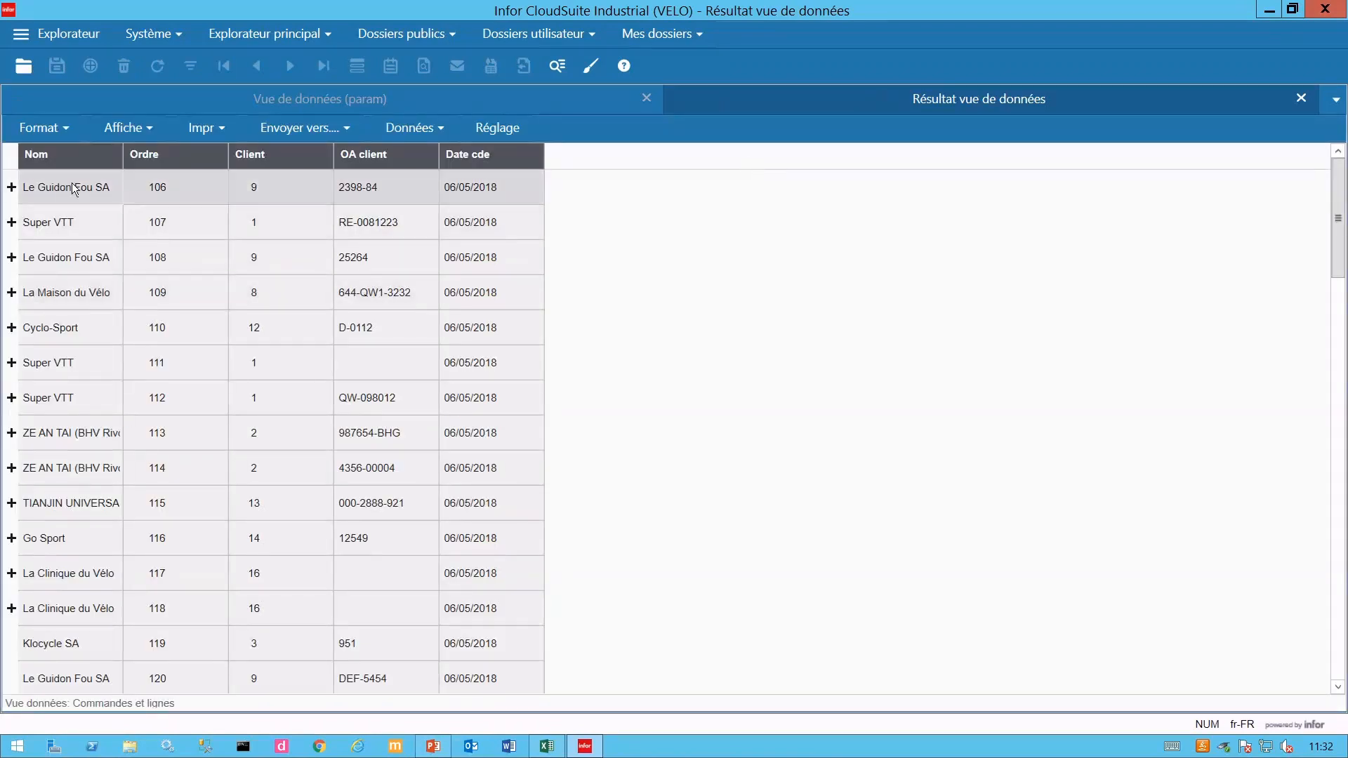
{"action": "left_click", "coordinate": [11, 191]}
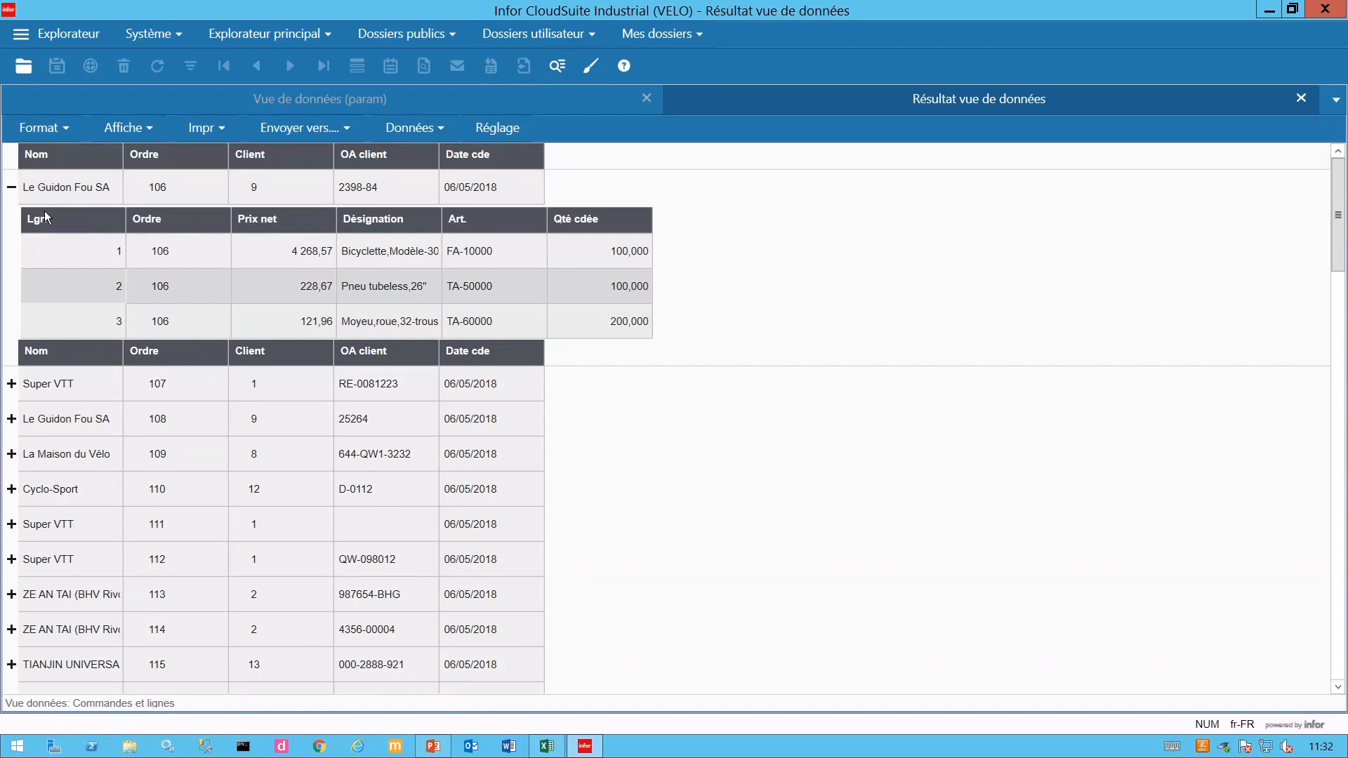
{"action": "left_click", "coordinate": [11, 187]}
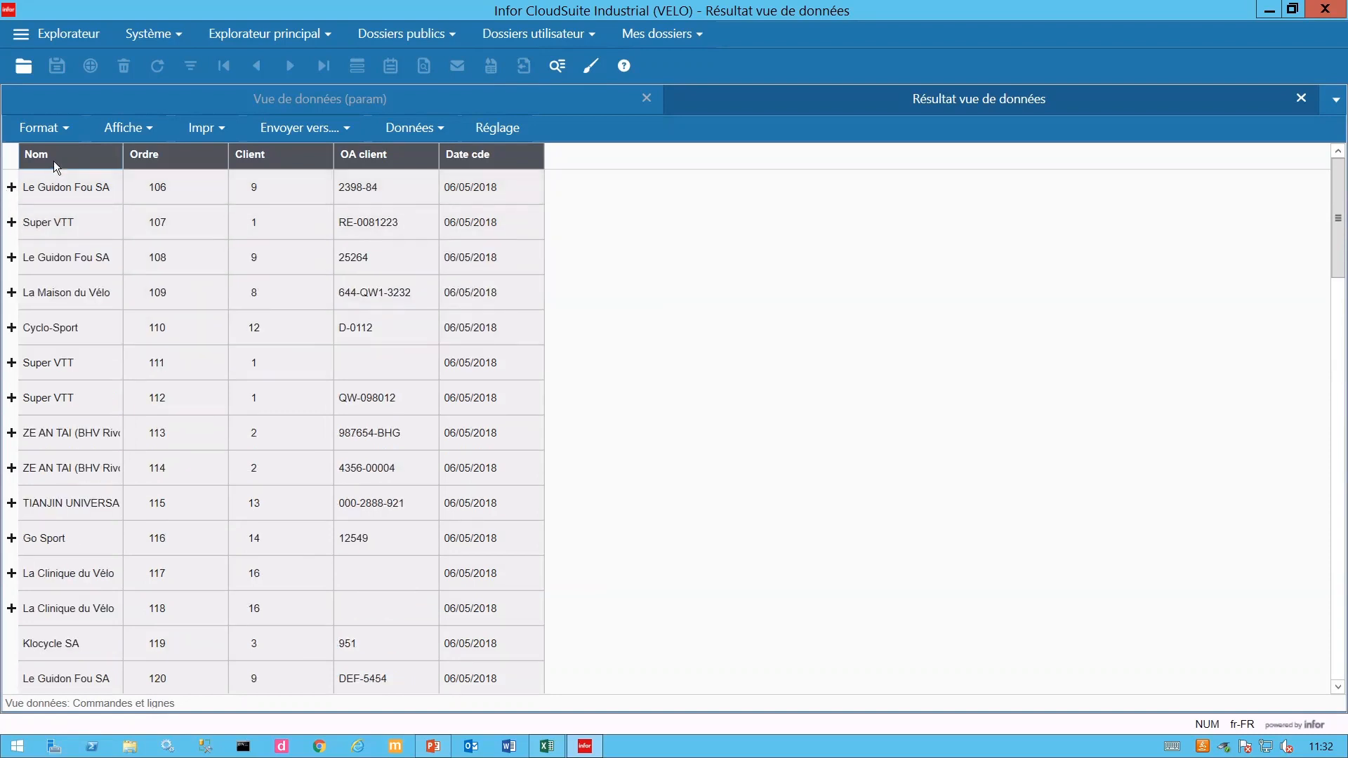
- Move the Nom column between Client and OA client, and OA client right after Ordre
{"action": "left_click_drag", "start_coordinate": [57, 152], "coordinate": [340, 158]}
{"action": "left_click_drag", "start_coordinate": [340, 158], "coordinate": [340, 158]}
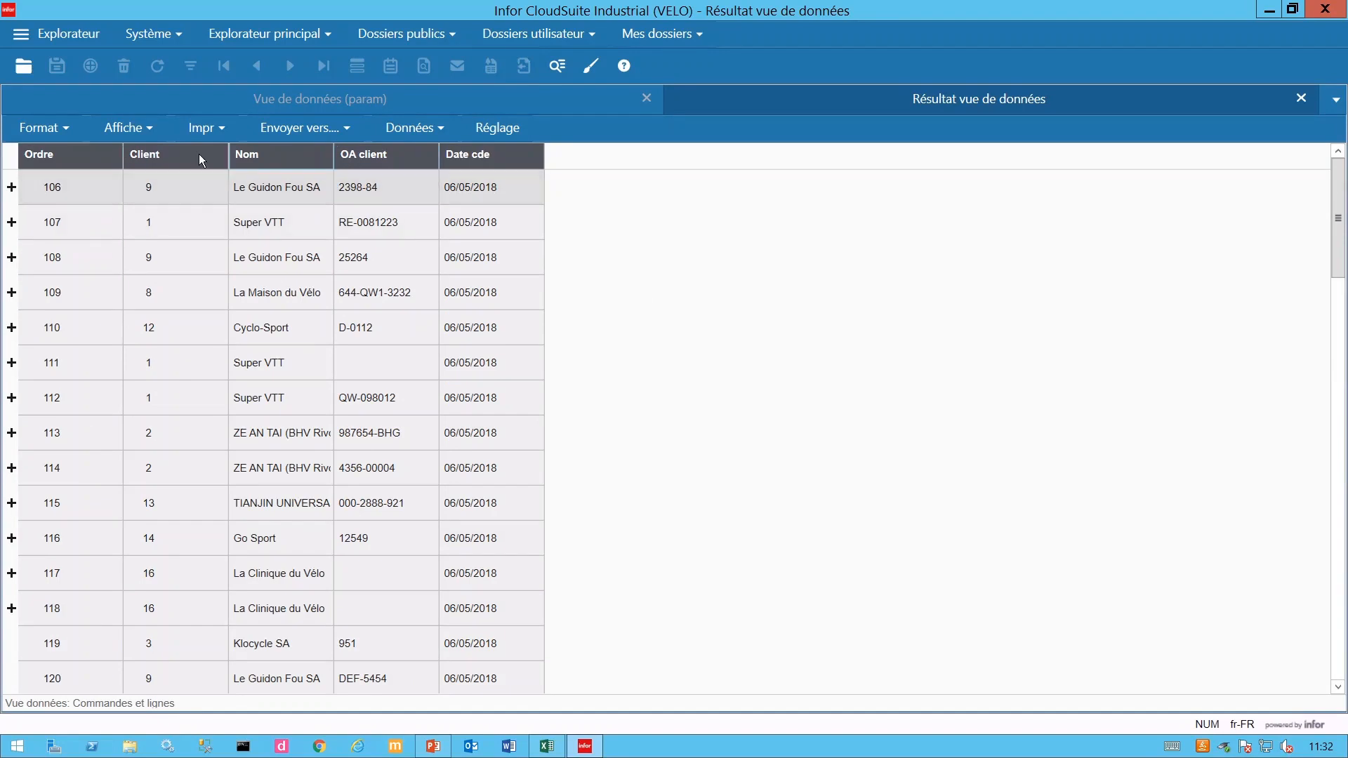
{"action": "left_click_drag", "start_coordinate": [344, 155], "coordinate": [135, 160]}
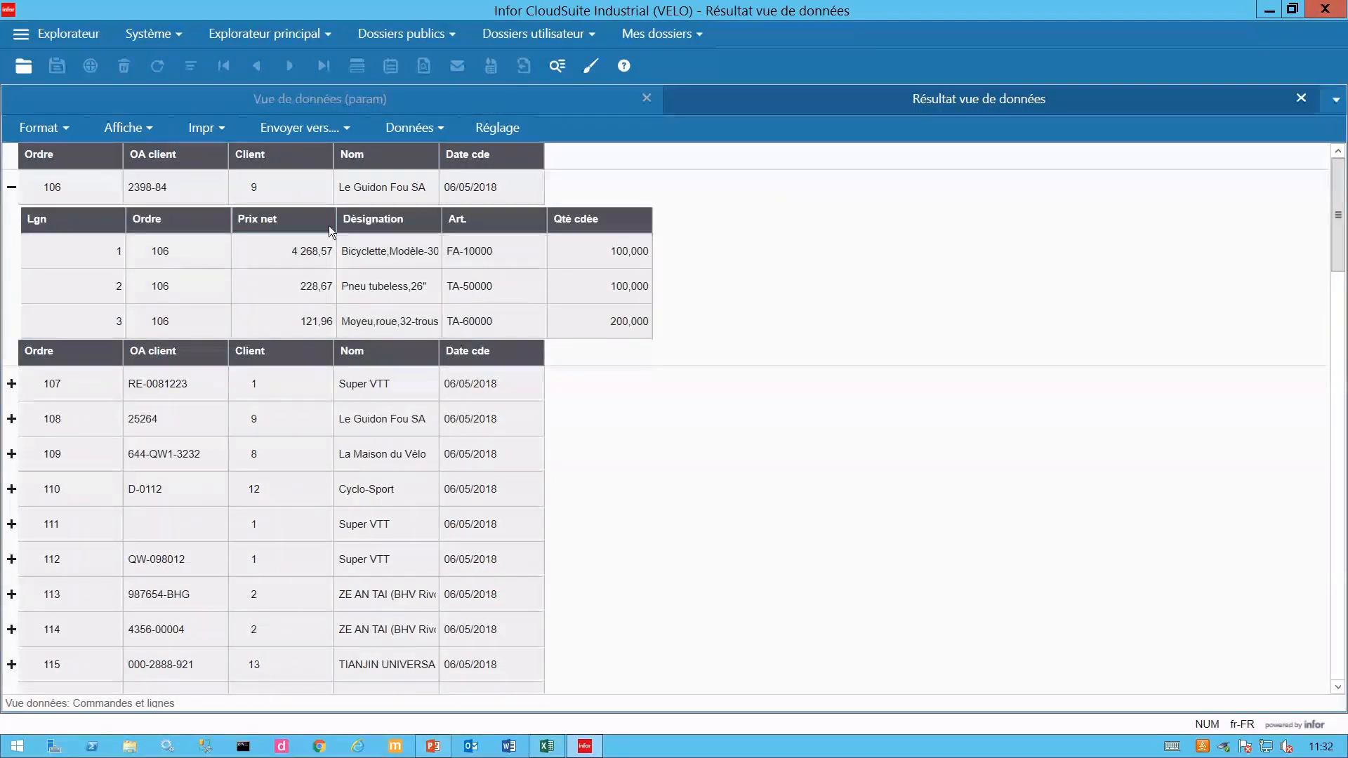
- Reorder line columns: Art. after Ordre, then Désignation and Qté cdée before Prix net
{"action": "left_click_drag", "start_coordinate": [453, 225], "coordinate": [246, 225]}
{"action": "left_click_drag", "start_coordinate": [504, 221], "coordinate": [356, 225]}
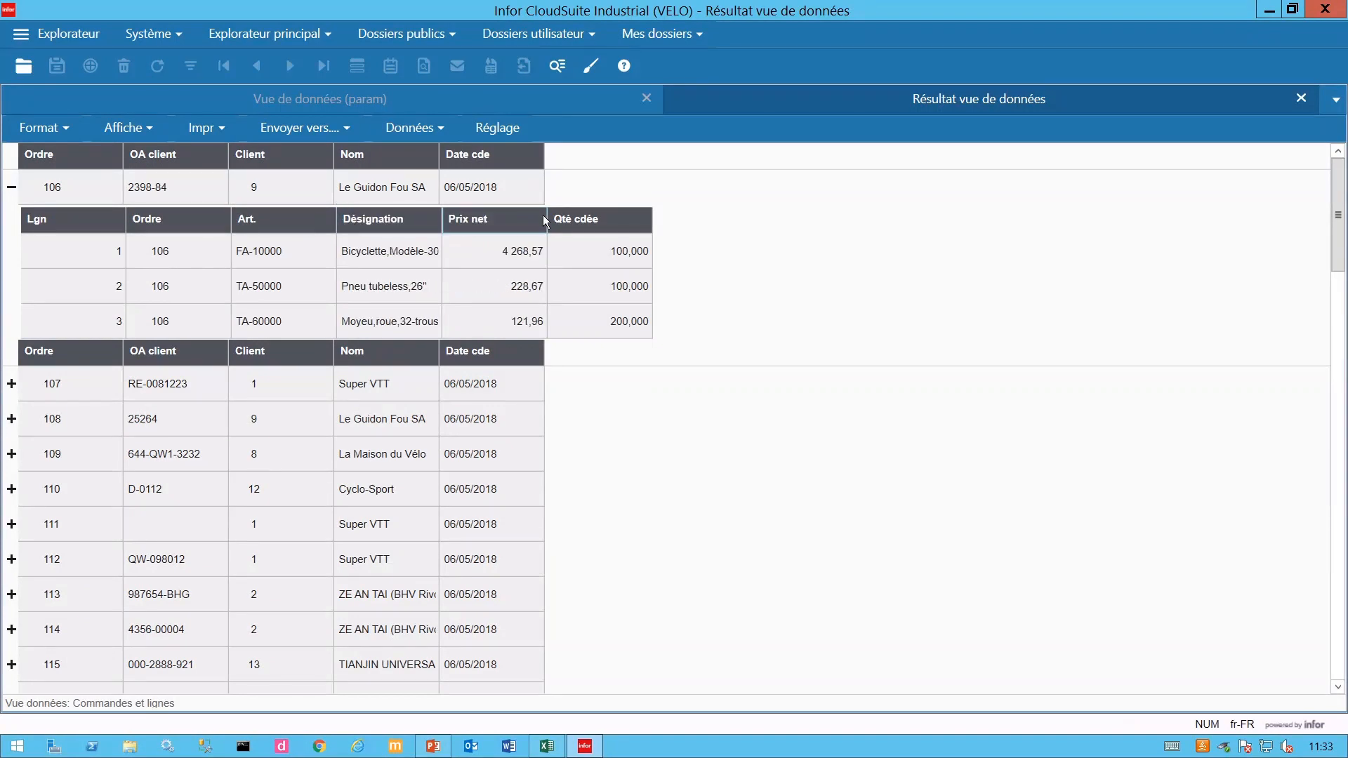
{"action": "left_click_drag", "start_coordinate": [592, 222], "coordinate": [469, 225]}
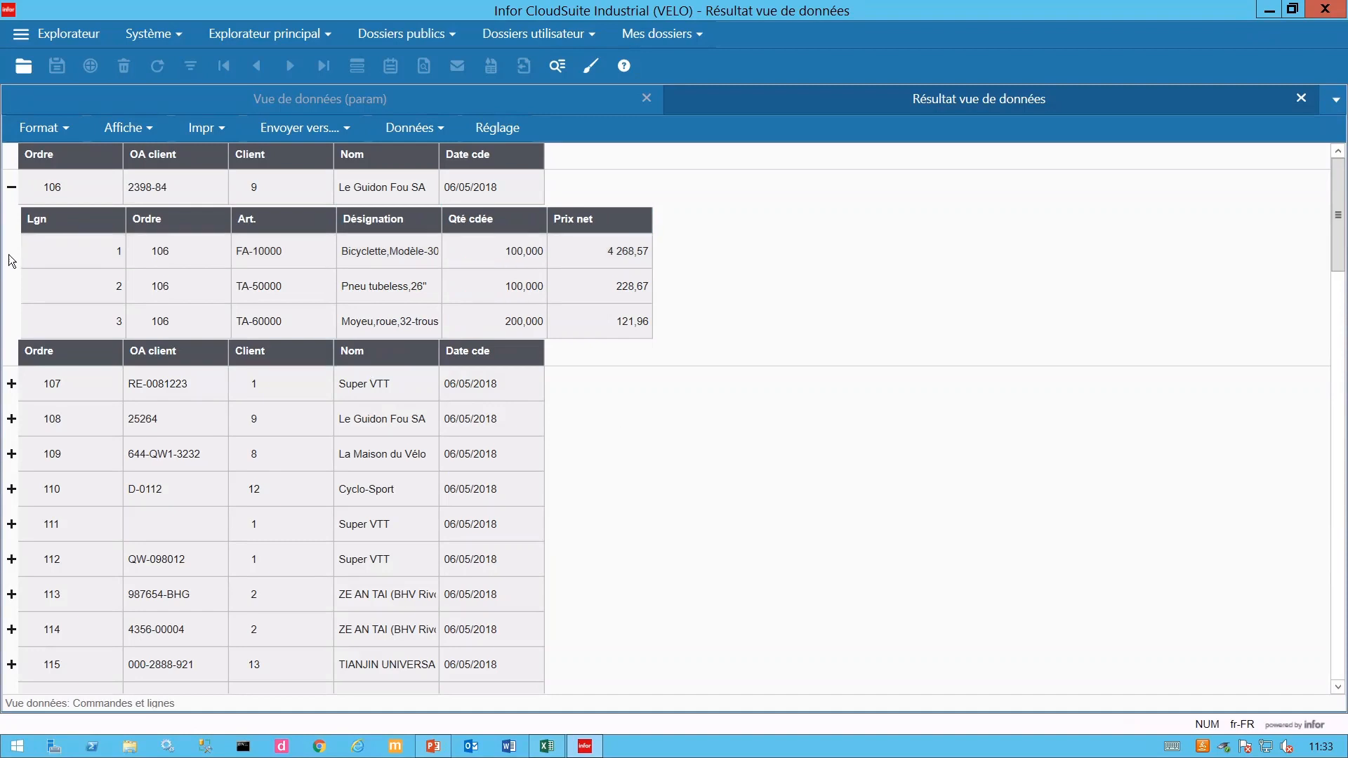
- Save the layout as default Site-scope format 'Base', check order 106, then close the results
{"action": "left_click", "coordinate": [11, 187]}
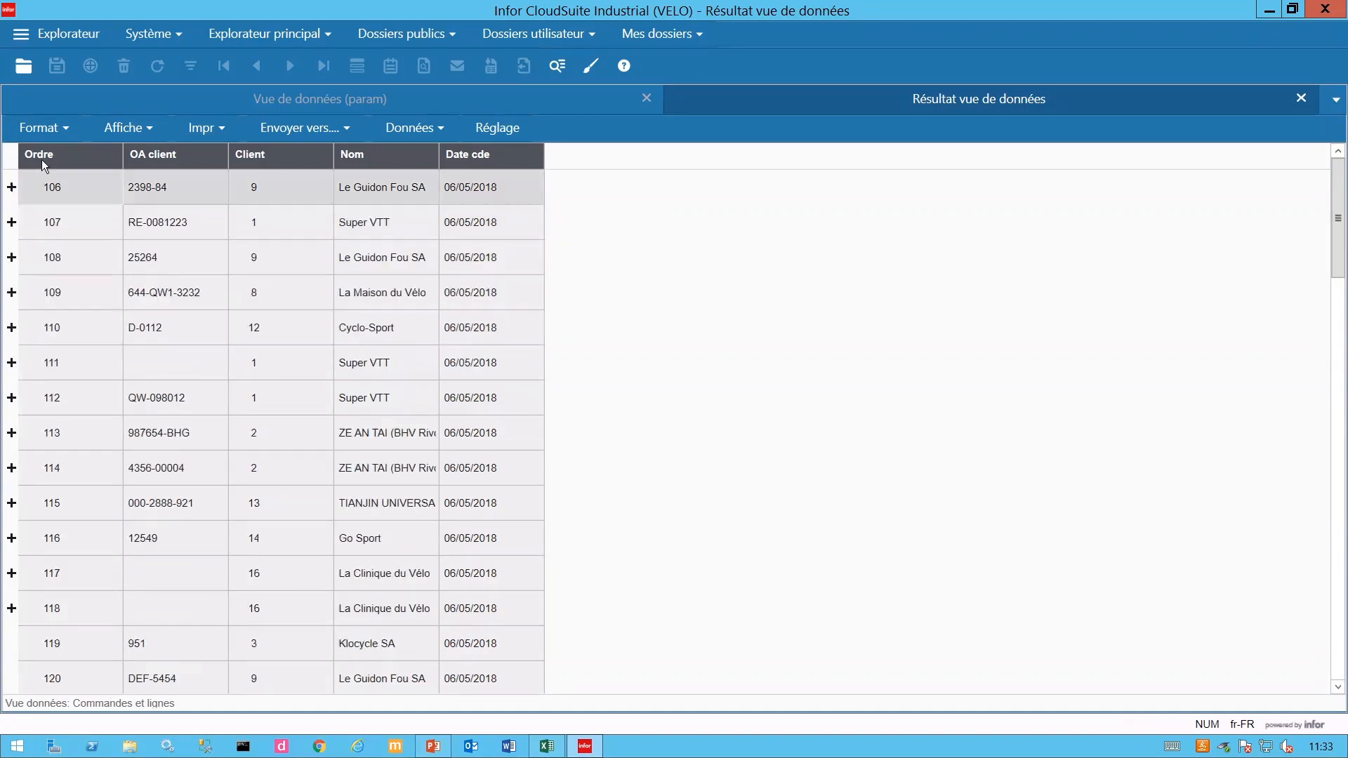
{"action": "left_click", "coordinate": [66, 125]}
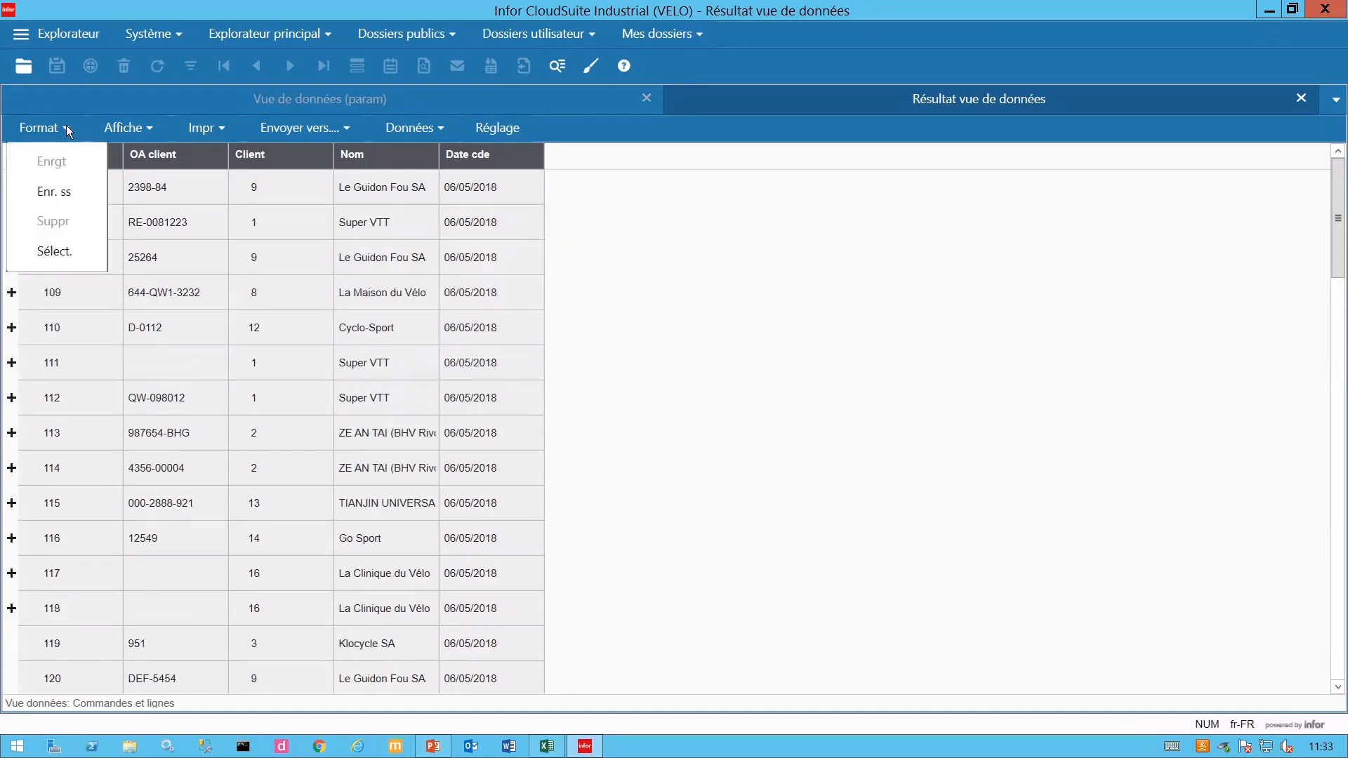
{"action": "left_click", "coordinate": [56, 198]}
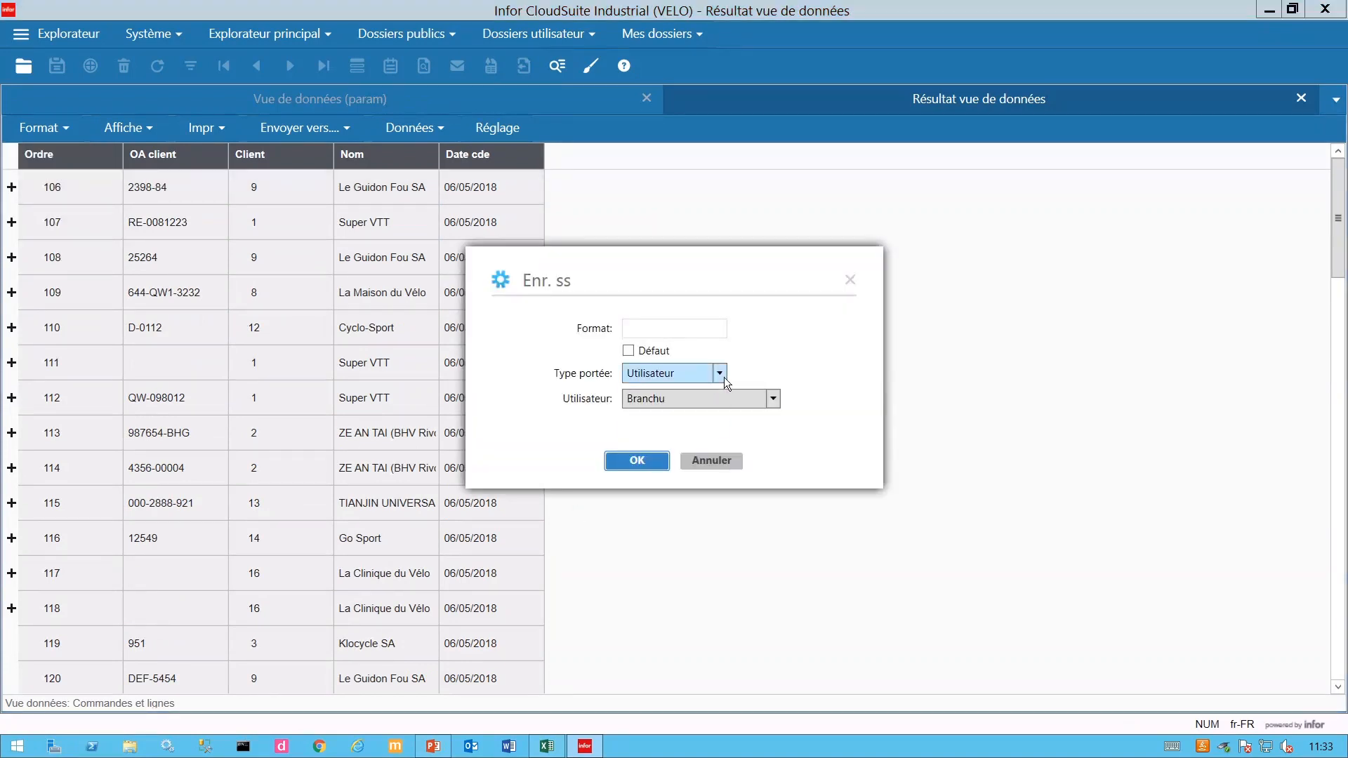
{"action": "left_click", "coordinate": [723, 377]}
{"action": "left_click", "coordinate": [699, 395]}
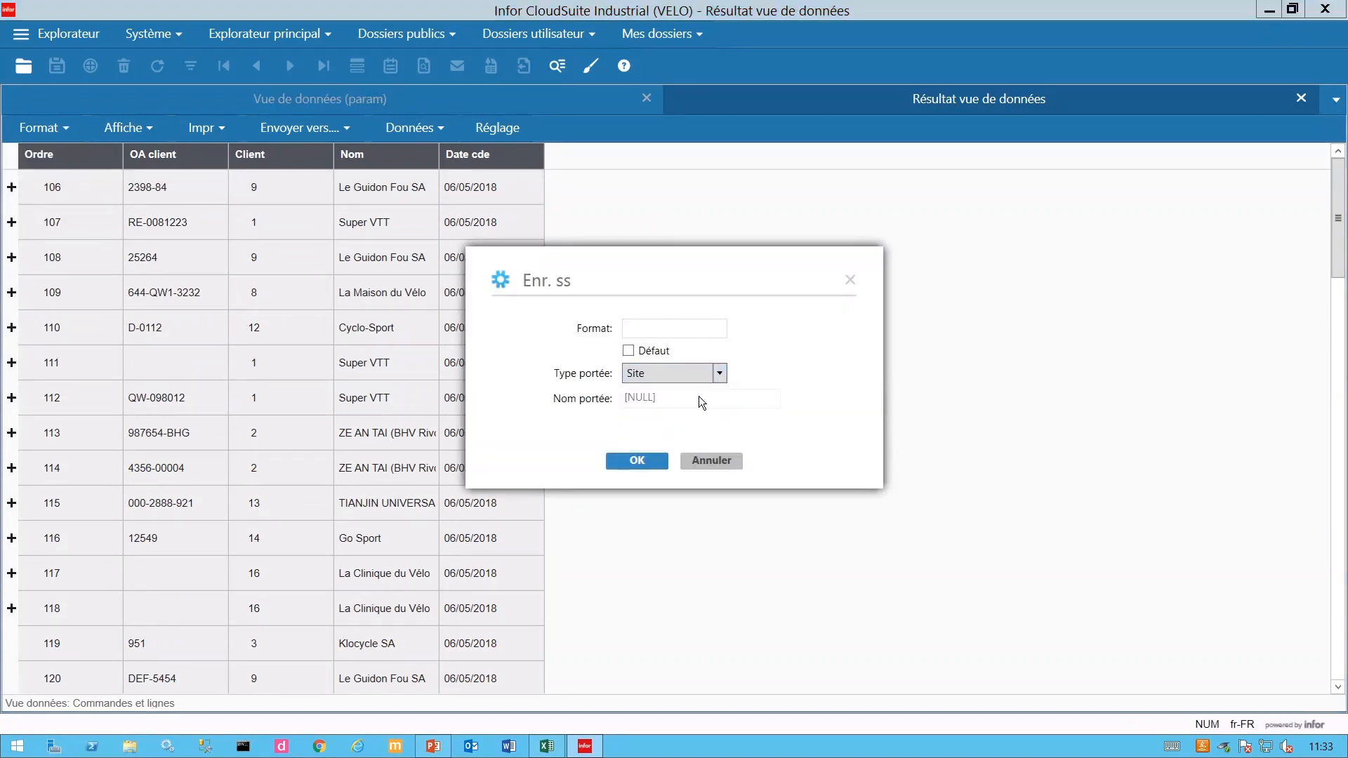
{"action": "left_click", "coordinate": [665, 335]}
{"action": "type", "text": "Base"}
{"action": "left_click", "coordinate": [629, 351]}
{"action": "left_click", "coordinate": [639, 462]}
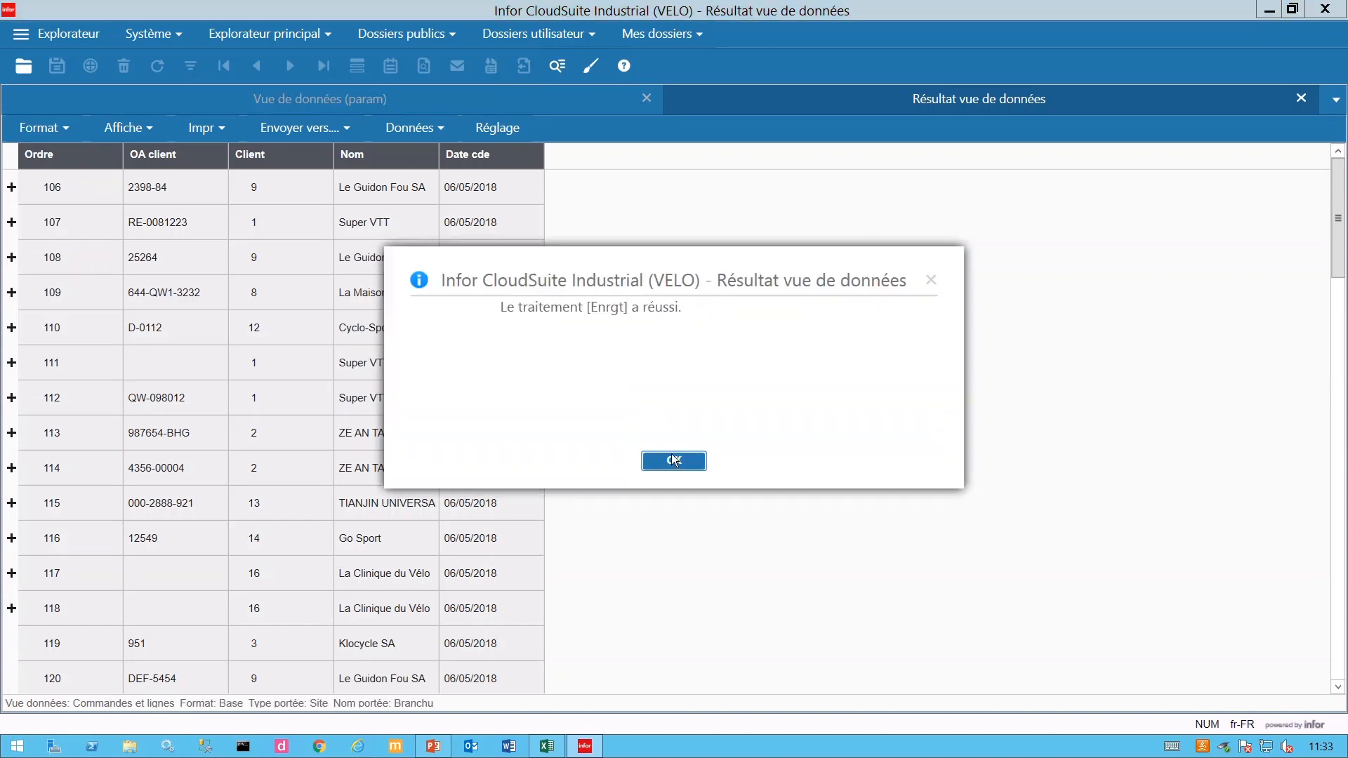
{"action": "left_click", "coordinate": [674, 460]}
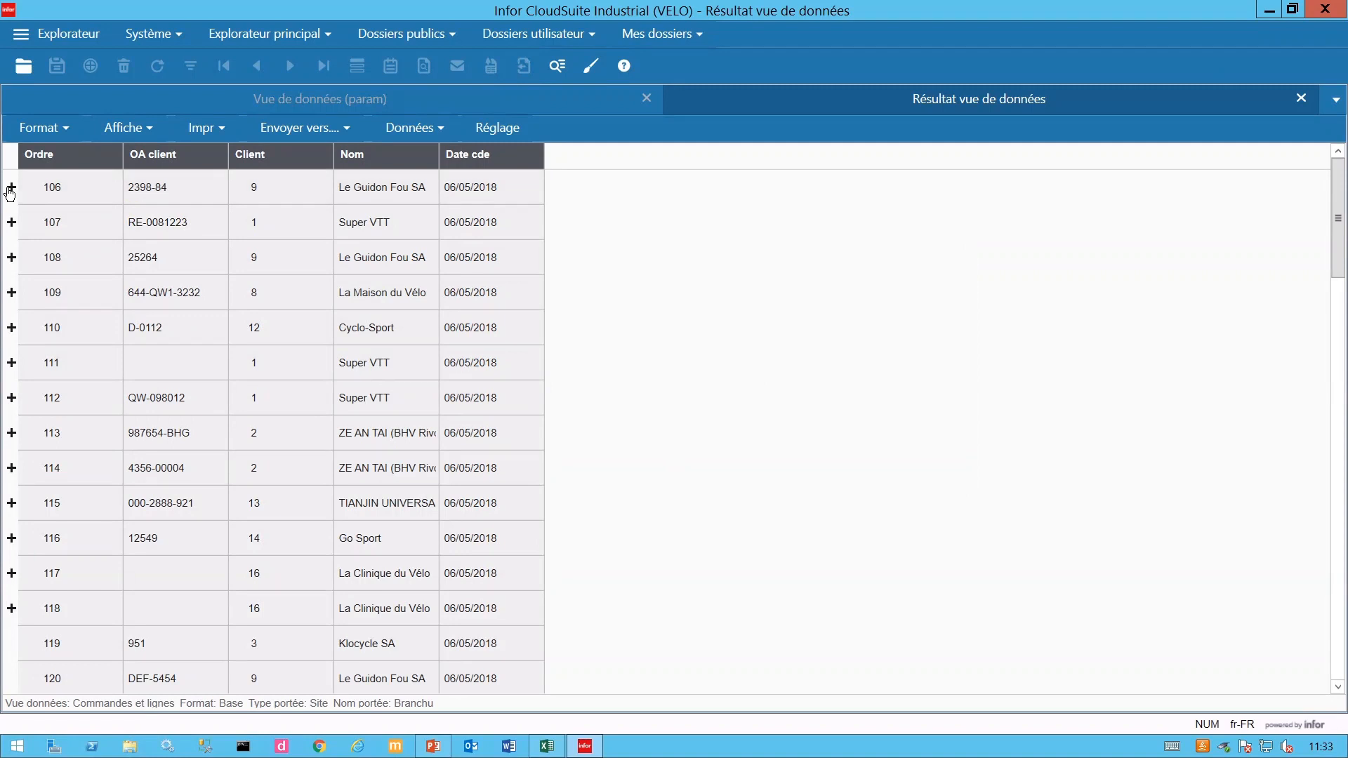
{"action": "left_click", "coordinate": [11, 187]}
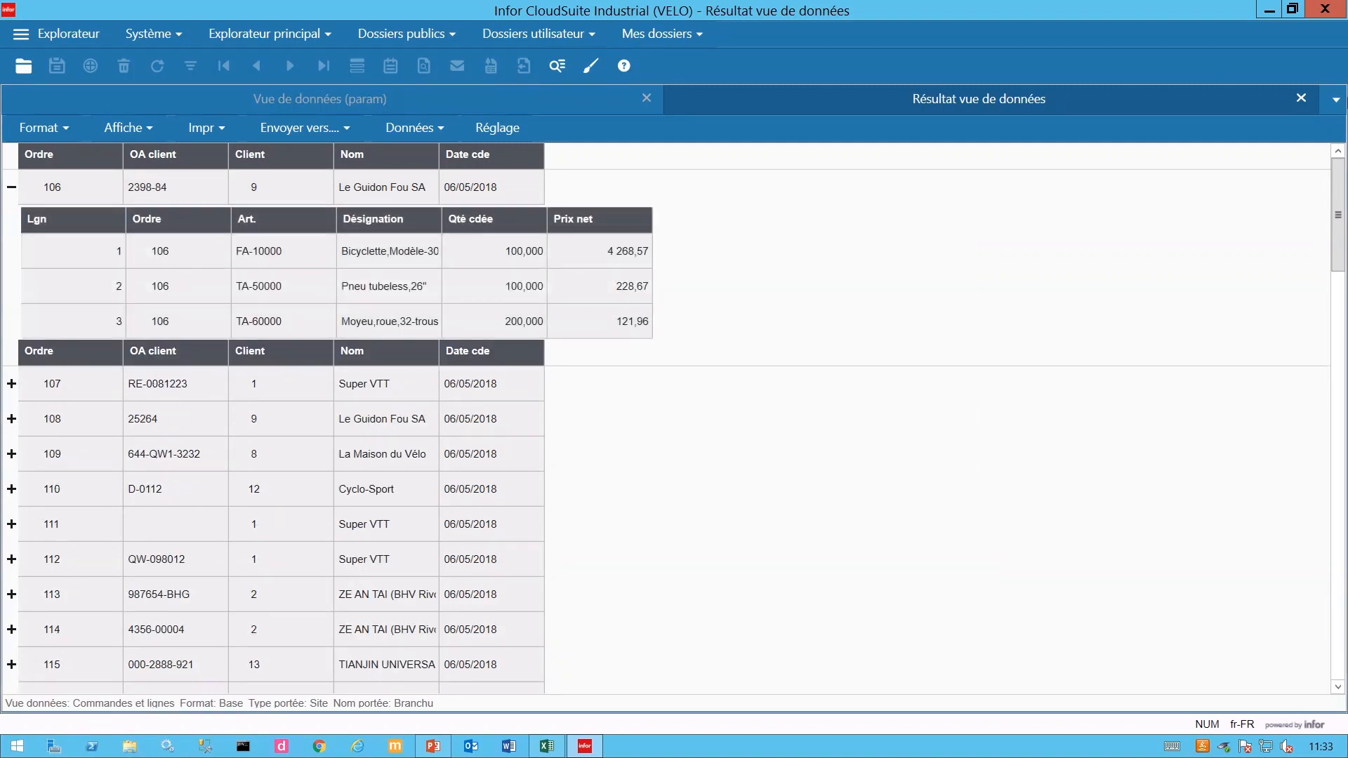
{"action": "left_click", "coordinate": [1299, 99]}
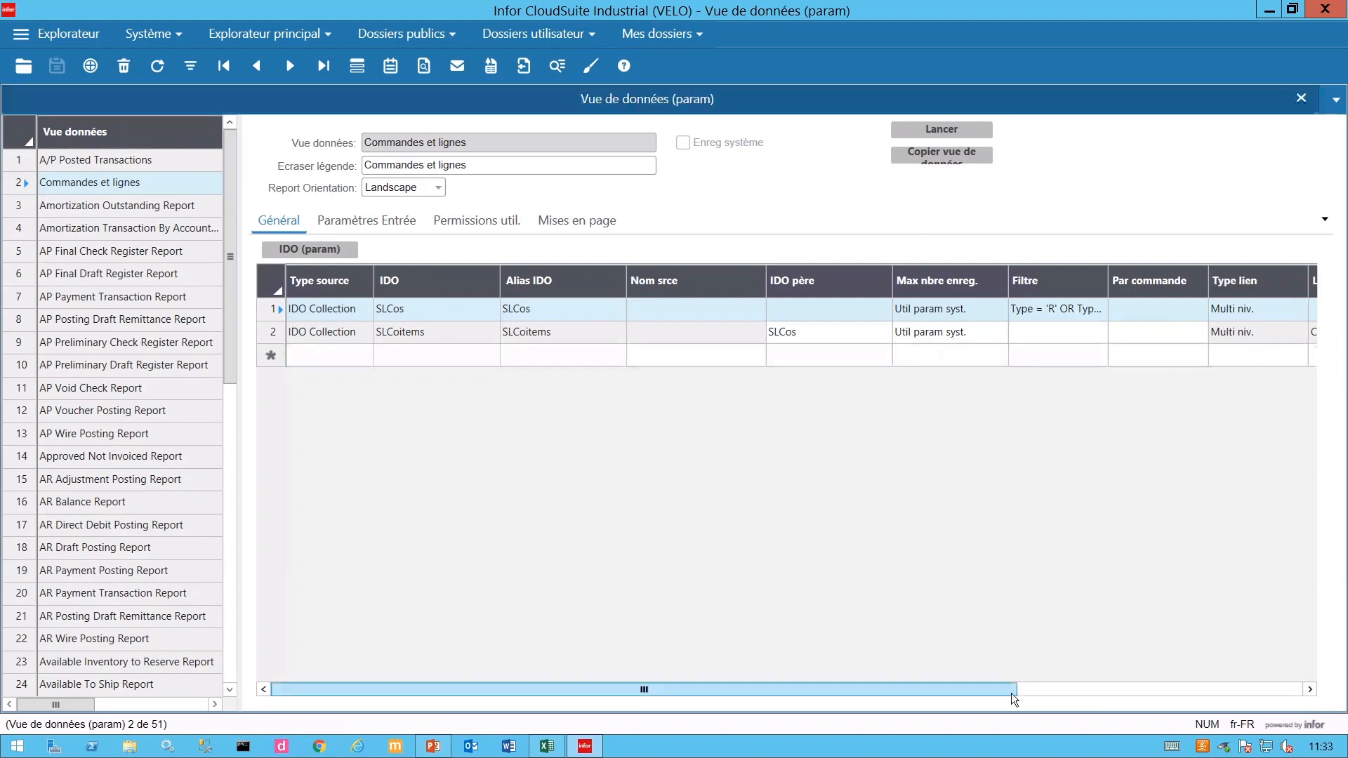
- Set row 2's link type to Mono niv., save, and preview the flat results
{"action": "left_click_drag", "start_coordinate": [1012, 694], "coordinate": [1183, 685]}
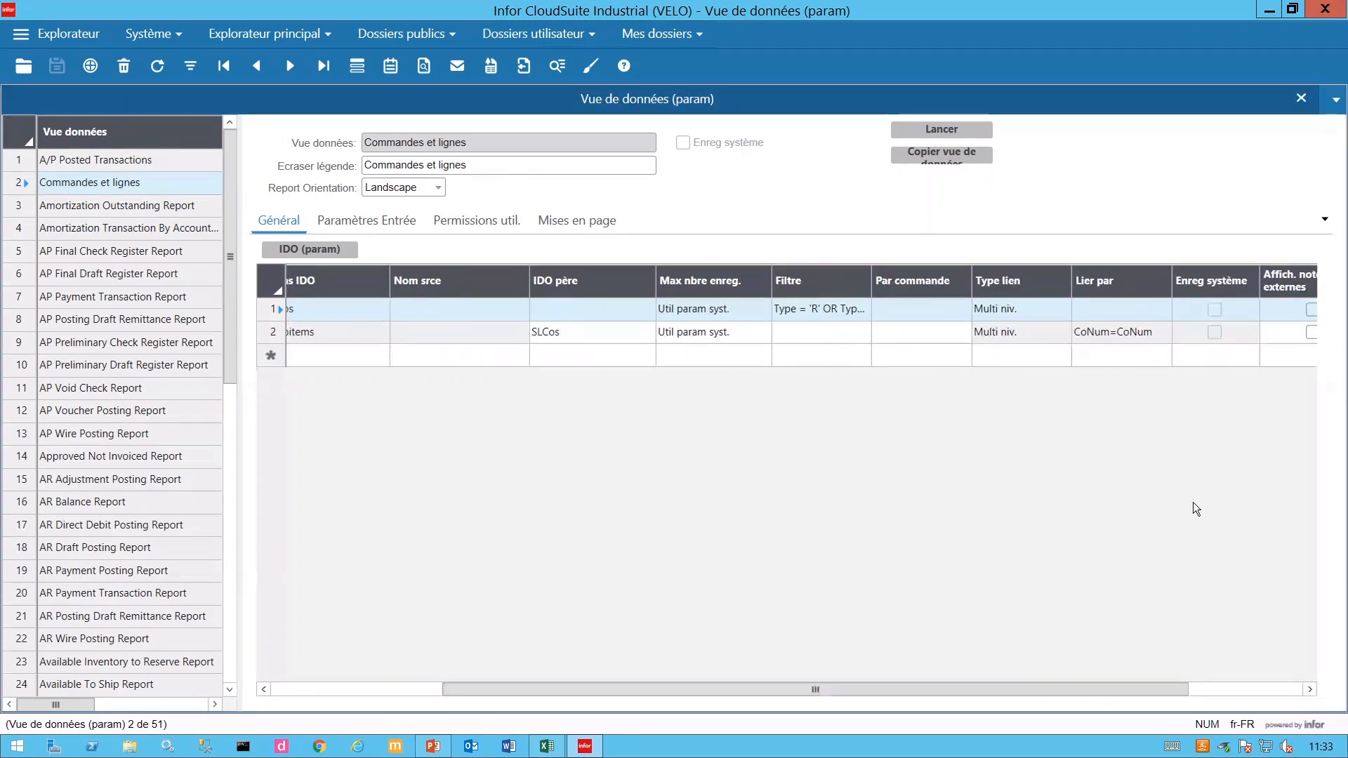
{"action": "left_click", "coordinate": [1051, 338]}
{"action": "left_click", "coordinate": [1064, 335]}
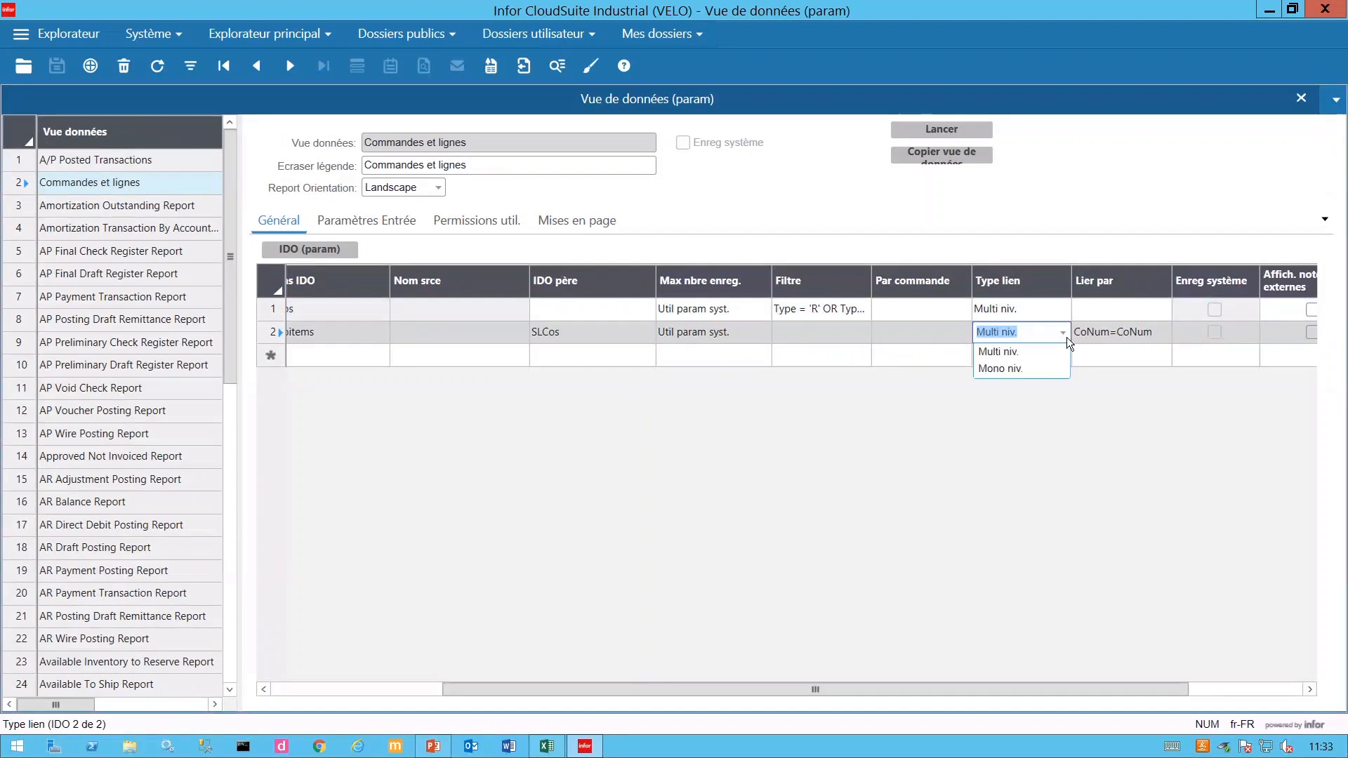
{"action": "left_click", "coordinate": [1017, 375]}
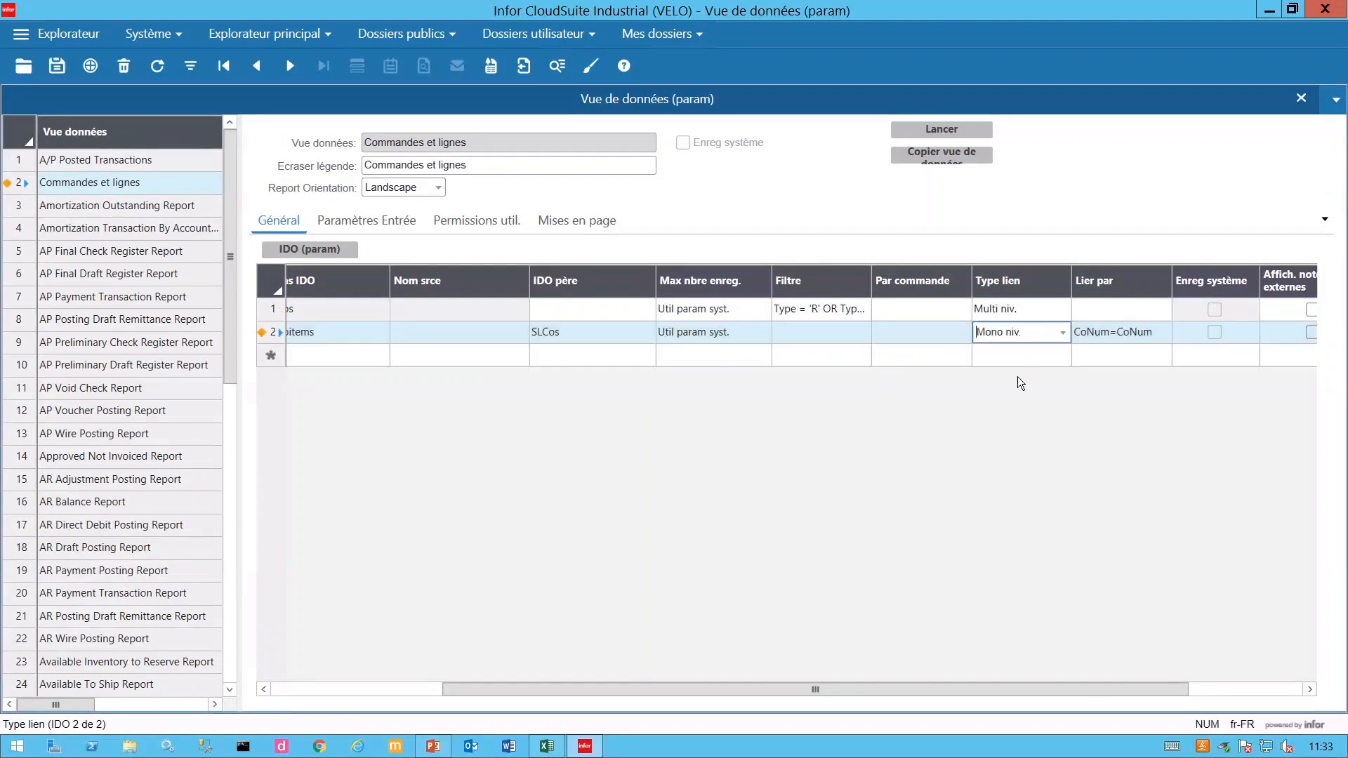
{"action": "left_click", "coordinate": [51, 71]}
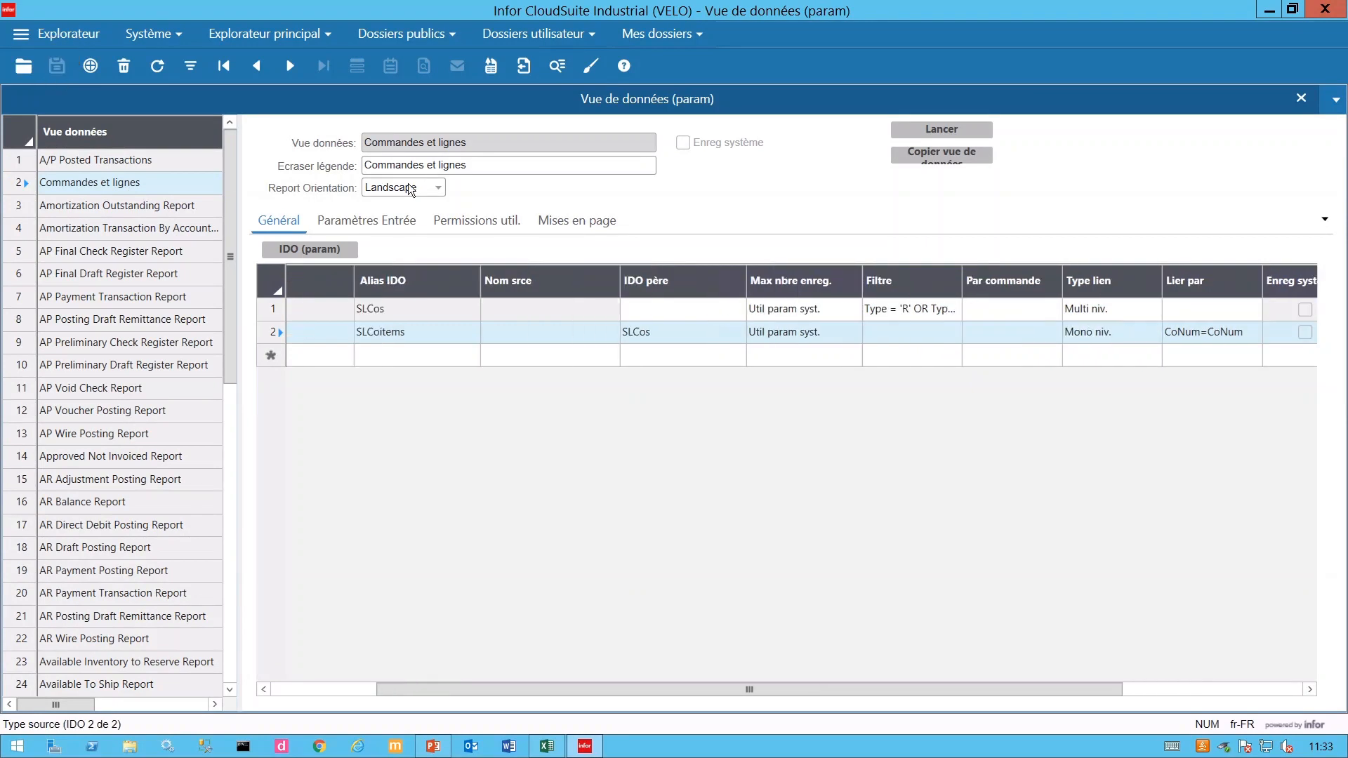
{"action": "left_click", "coordinate": [943, 133]}
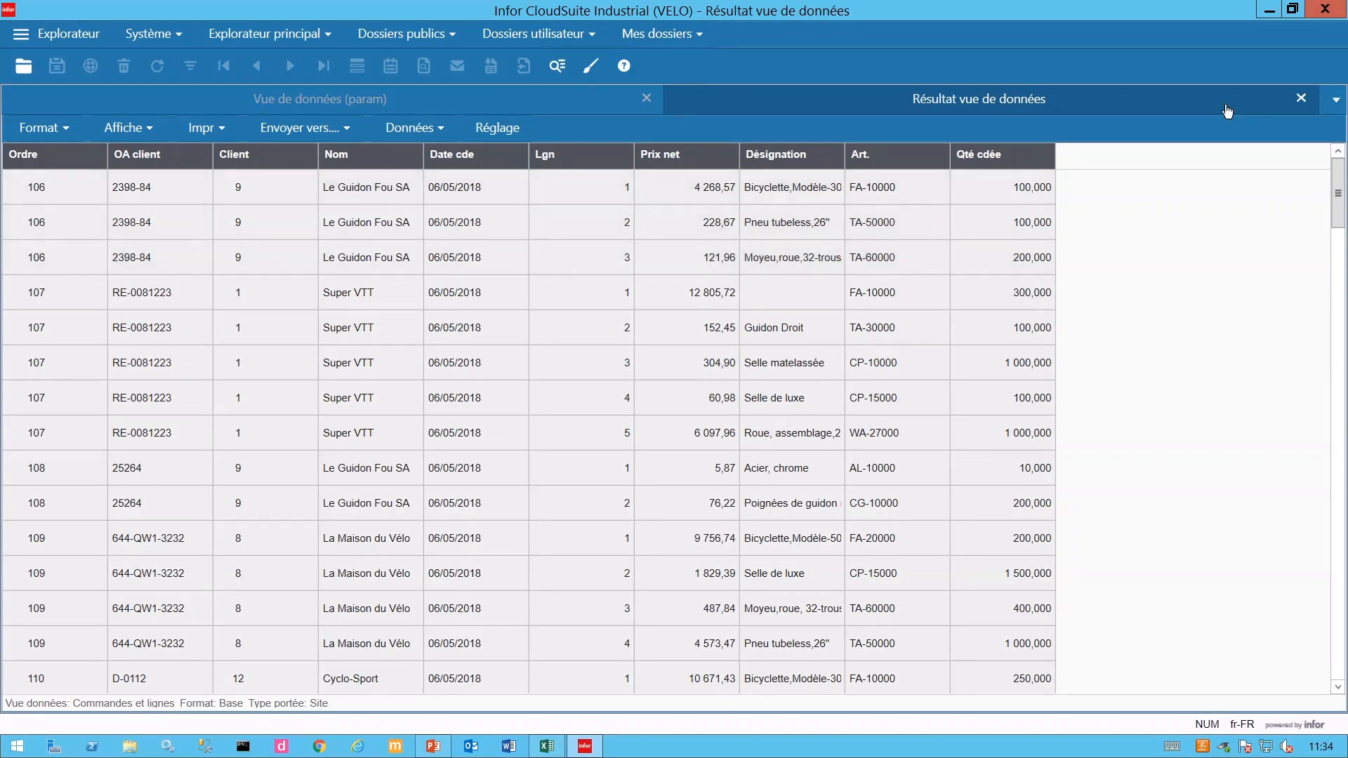
{"action": "left_click", "coordinate": [1302, 100]}
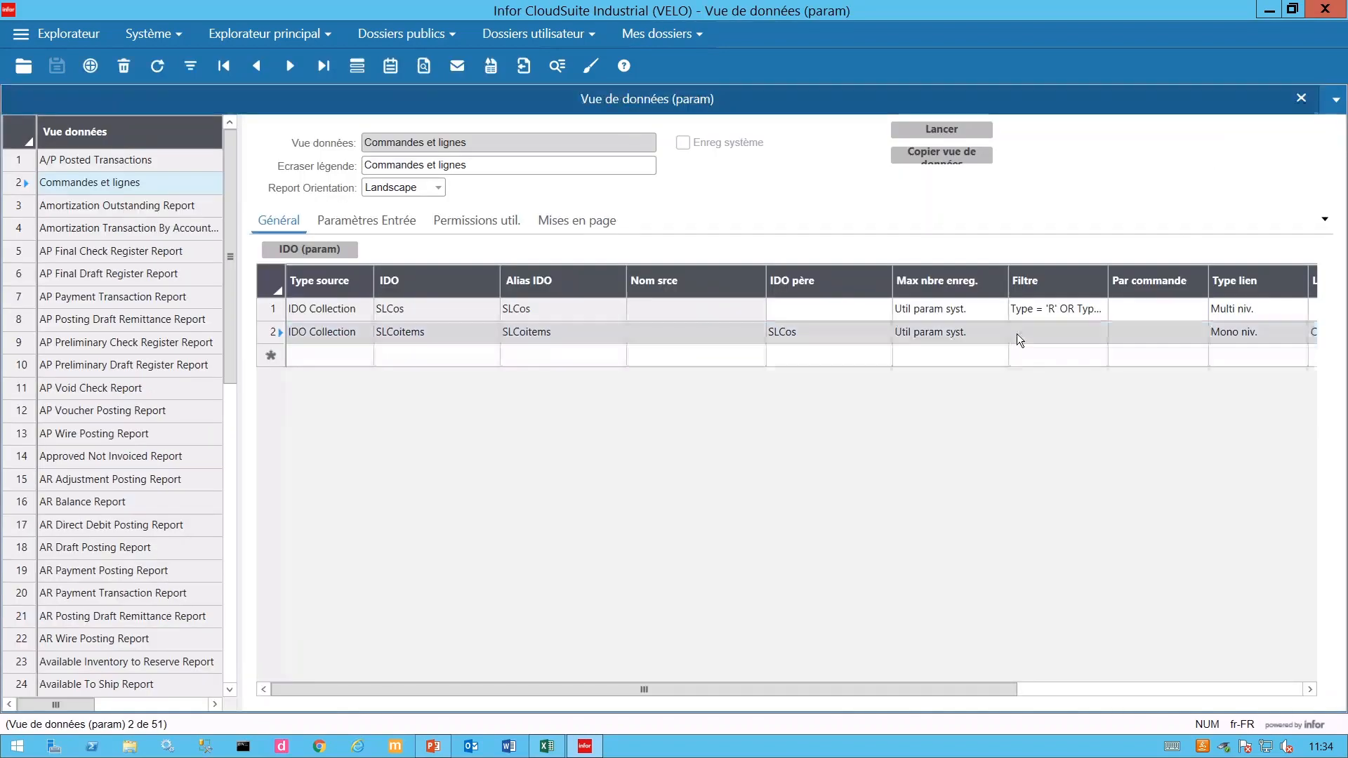
- Restore row 2's link type to Multi niv. and save
{"action": "left_click", "coordinate": [977, 335]}
{"action": "left_click", "coordinate": [1259, 337]}
{"action": "left_click", "coordinate": [1300, 336]}
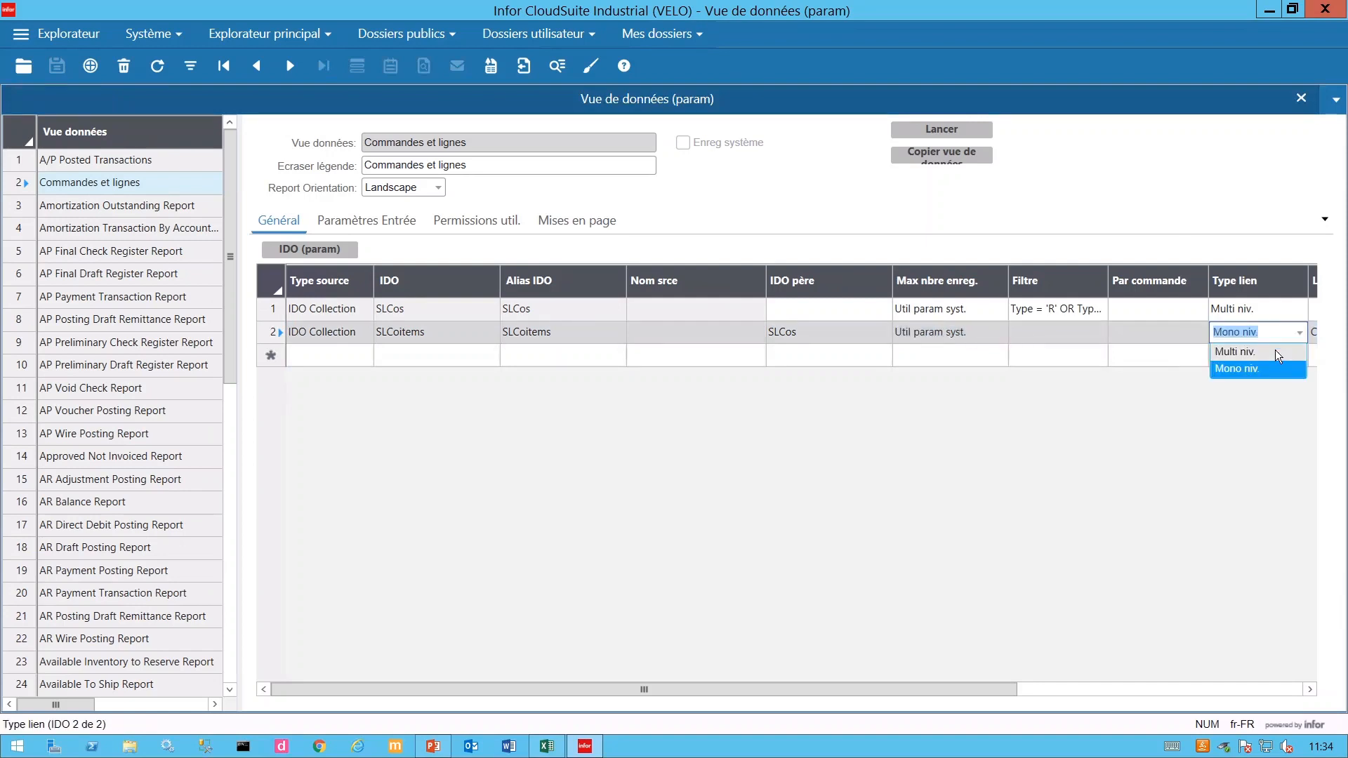
{"action": "left_click", "coordinate": [1276, 355]}
{"action": "left_click", "coordinate": [57, 66]}
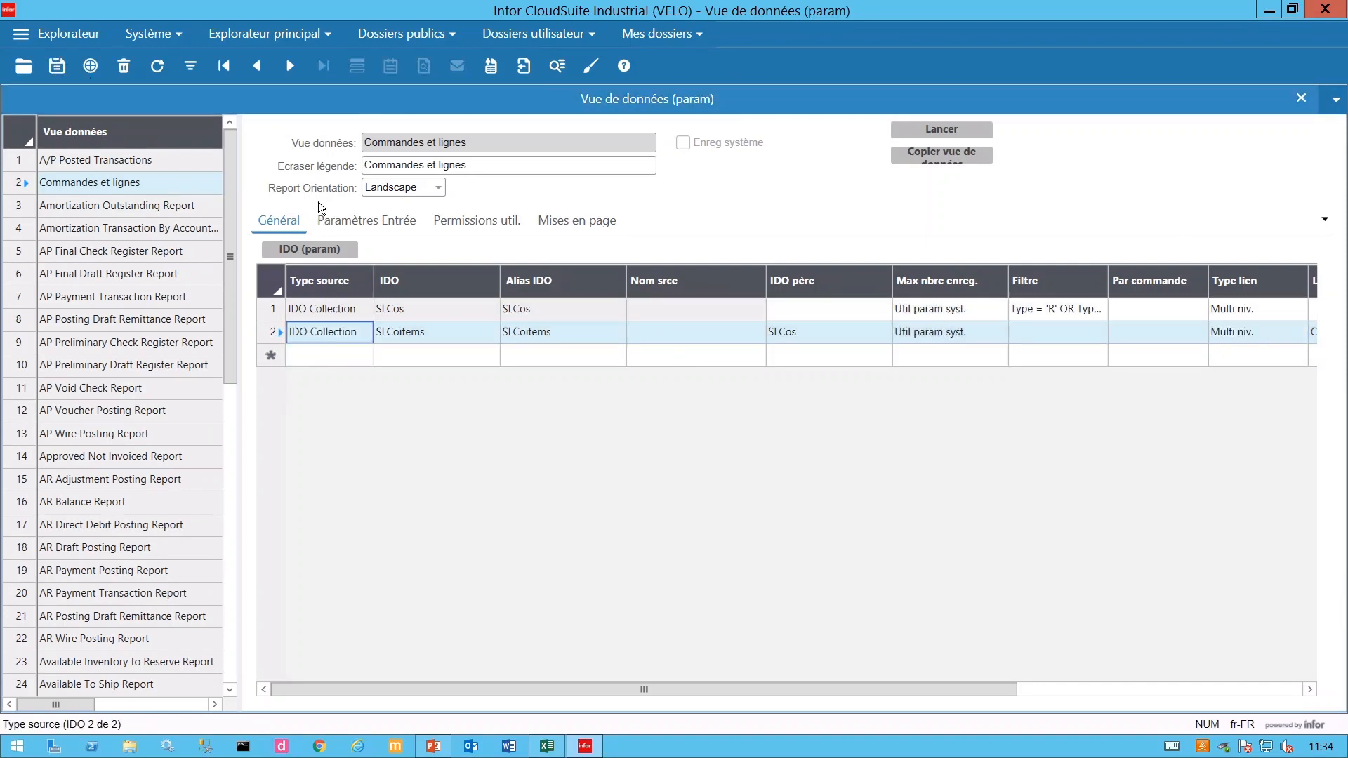
- Add a Custnum input parameter with the Equals operator, save it, and run the view
{"action": "left_click", "coordinate": [359, 225]}
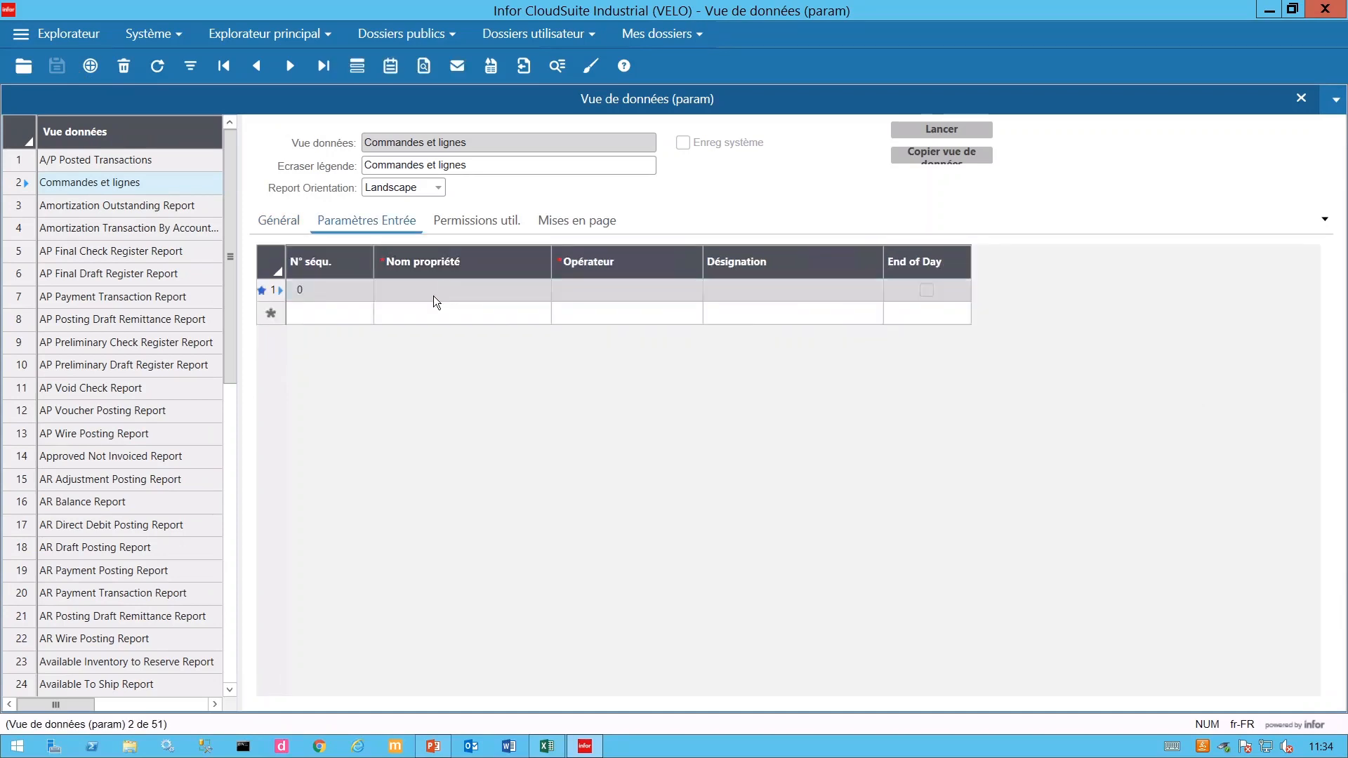
{"action": "left_click", "coordinate": [458, 297]}
{"action": "type", "text": "CUS"}
{"action": "key", "text": "BackSpace"}
{"action": "key", "text": "BackSpace"}
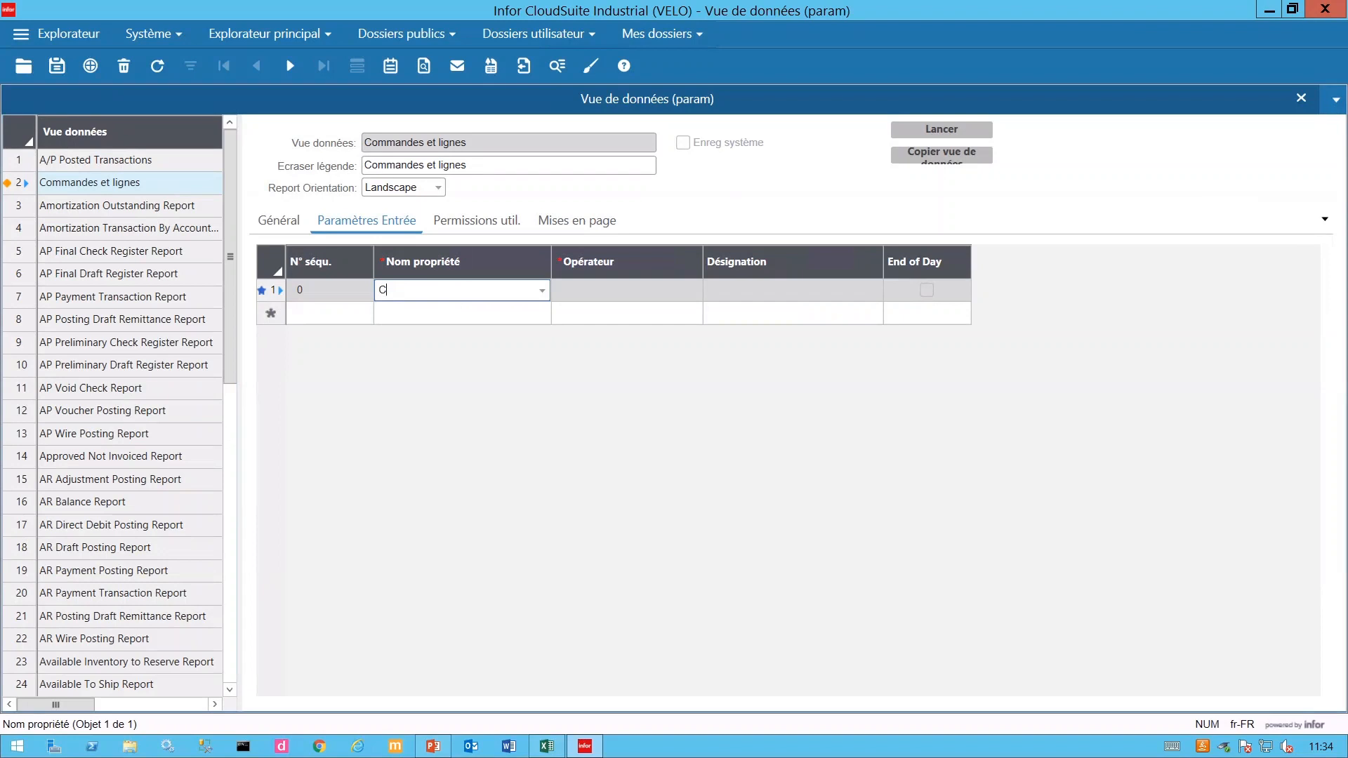
{"action": "type", "text": "u"}
{"action": "type", "text": "d"}
{"action": "type", "text": "t"}
{"action": "type", "text": "num"}
{"action": "key", "text": "Tab"}
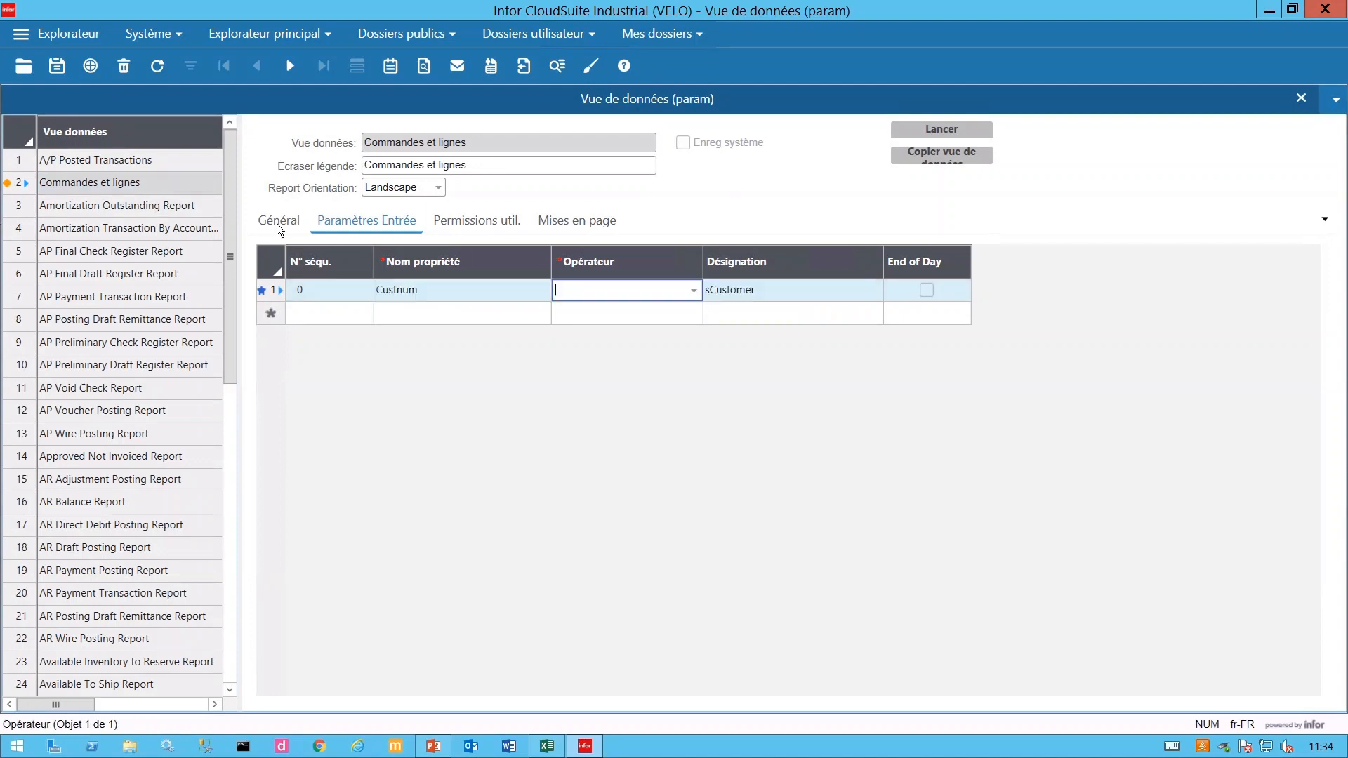
{"action": "left_click", "coordinate": [693, 292]}
{"action": "left_click", "coordinate": [644, 314]}
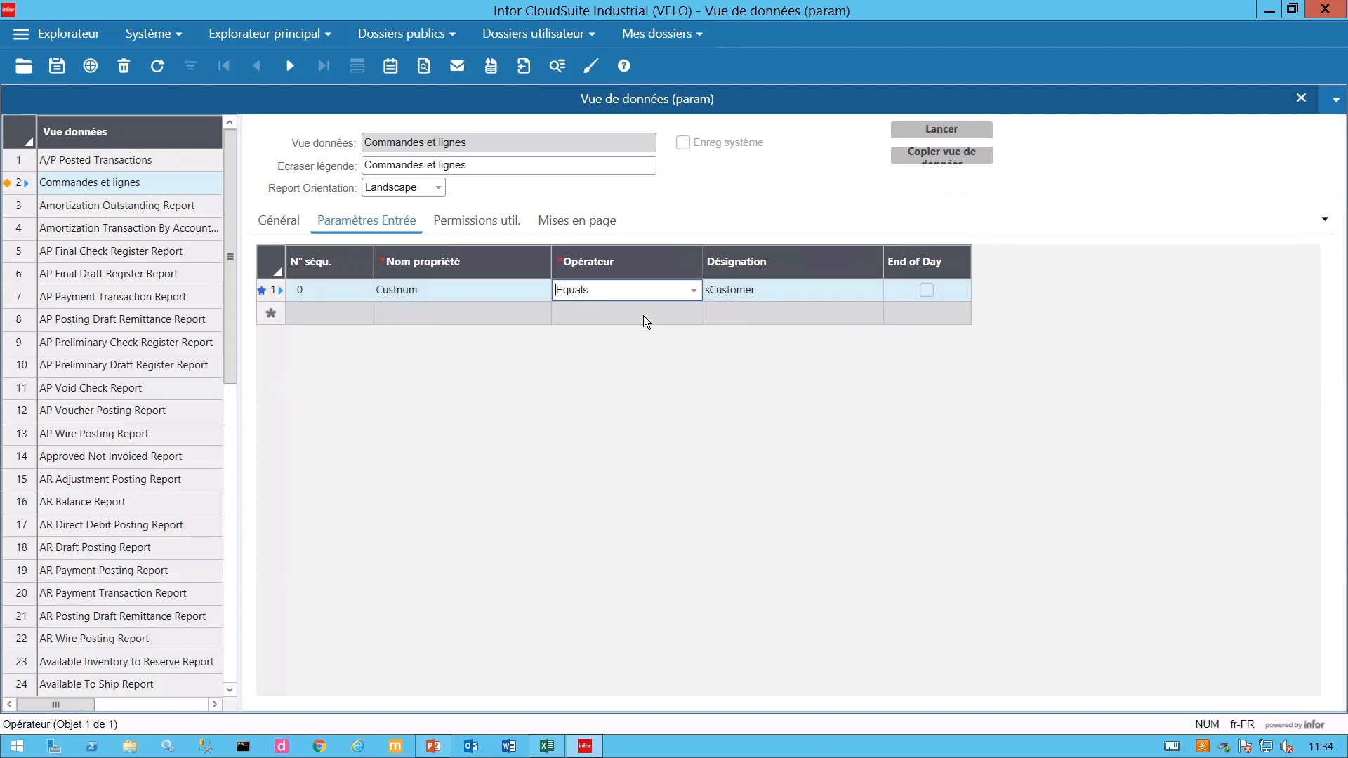
{"action": "left_click", "coordinate": [58, 68]}
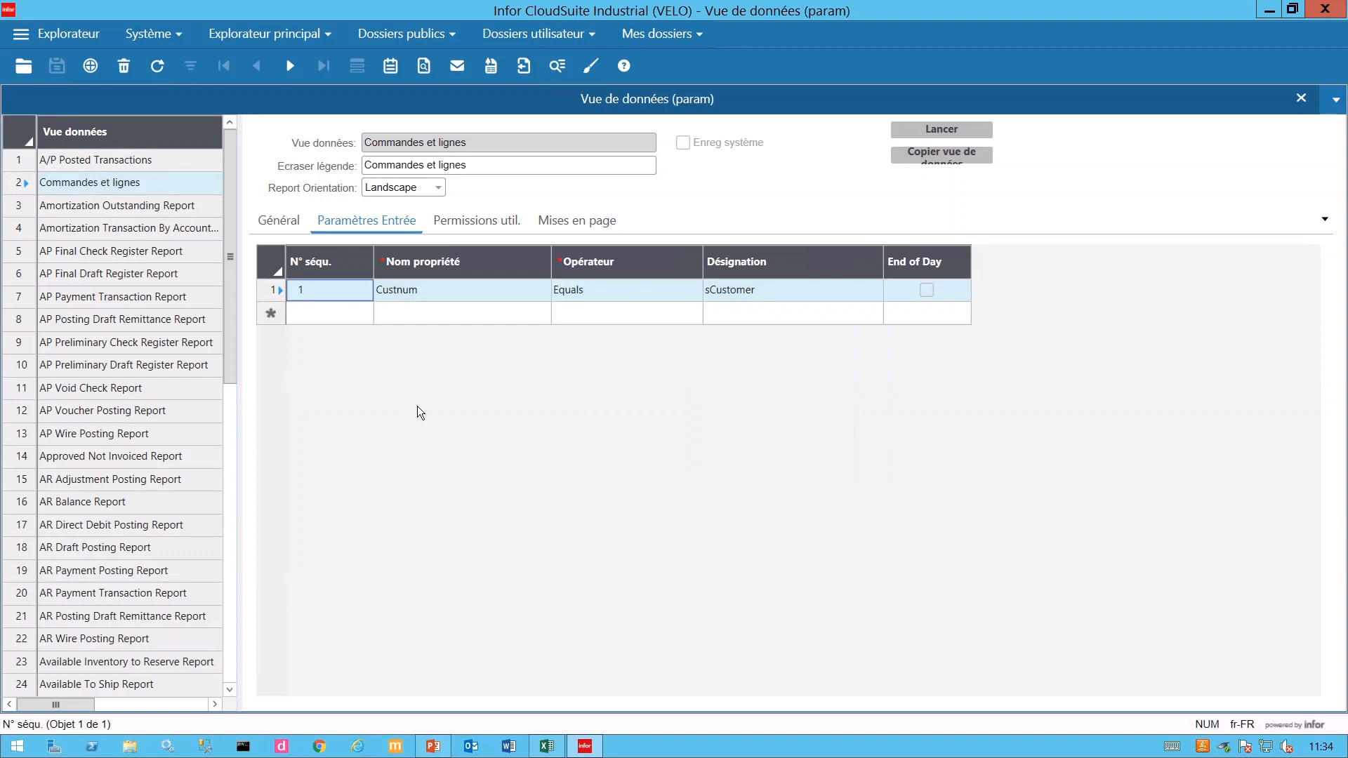
{"action": "left_click", "coordinate": [947, 129]}
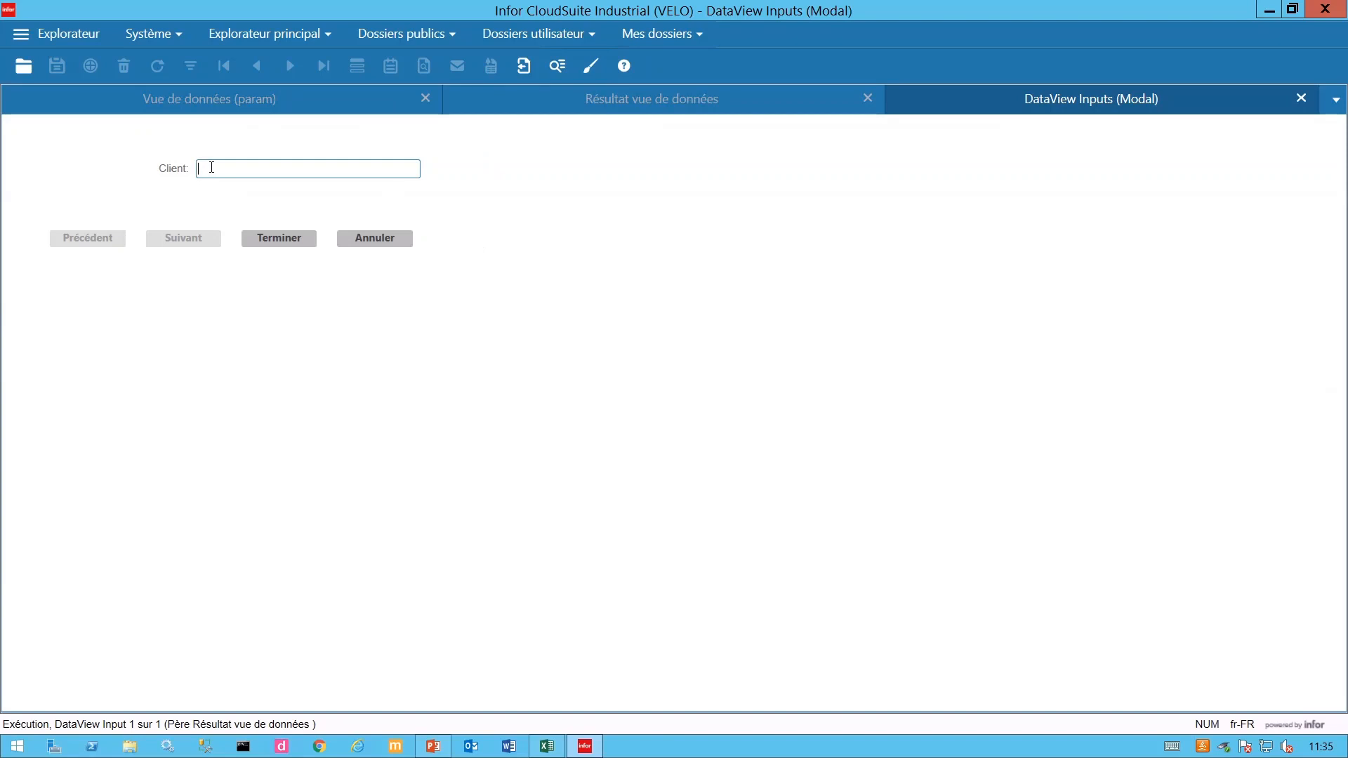
- Enter client 1 in the inputs prompt, load the filtered orders, then close the results
{"action": "type", "text": "1"}
{"action": "key", "text": "Tab"}
{"action": "left_click", "coordinate": [262, 239]}
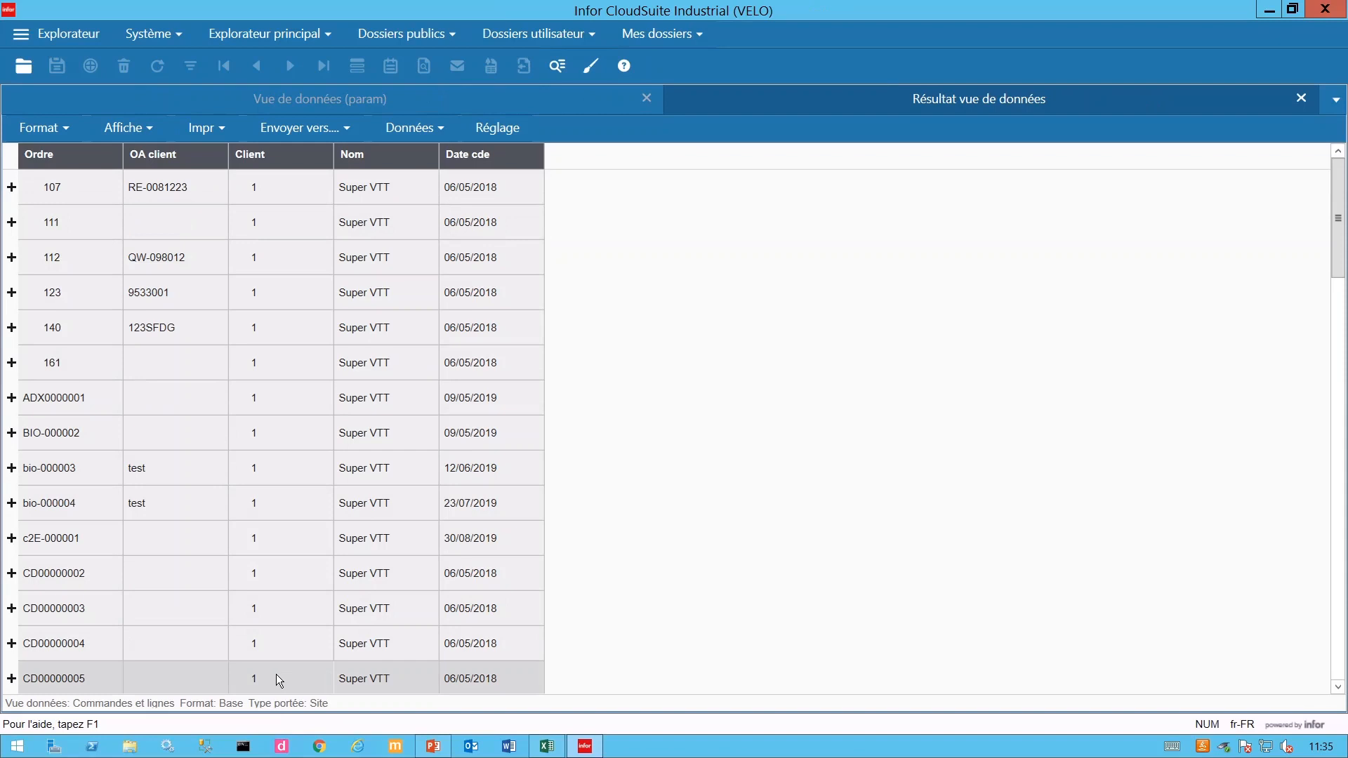
{"action": "left_click", "coordinate": [1303, 100]}
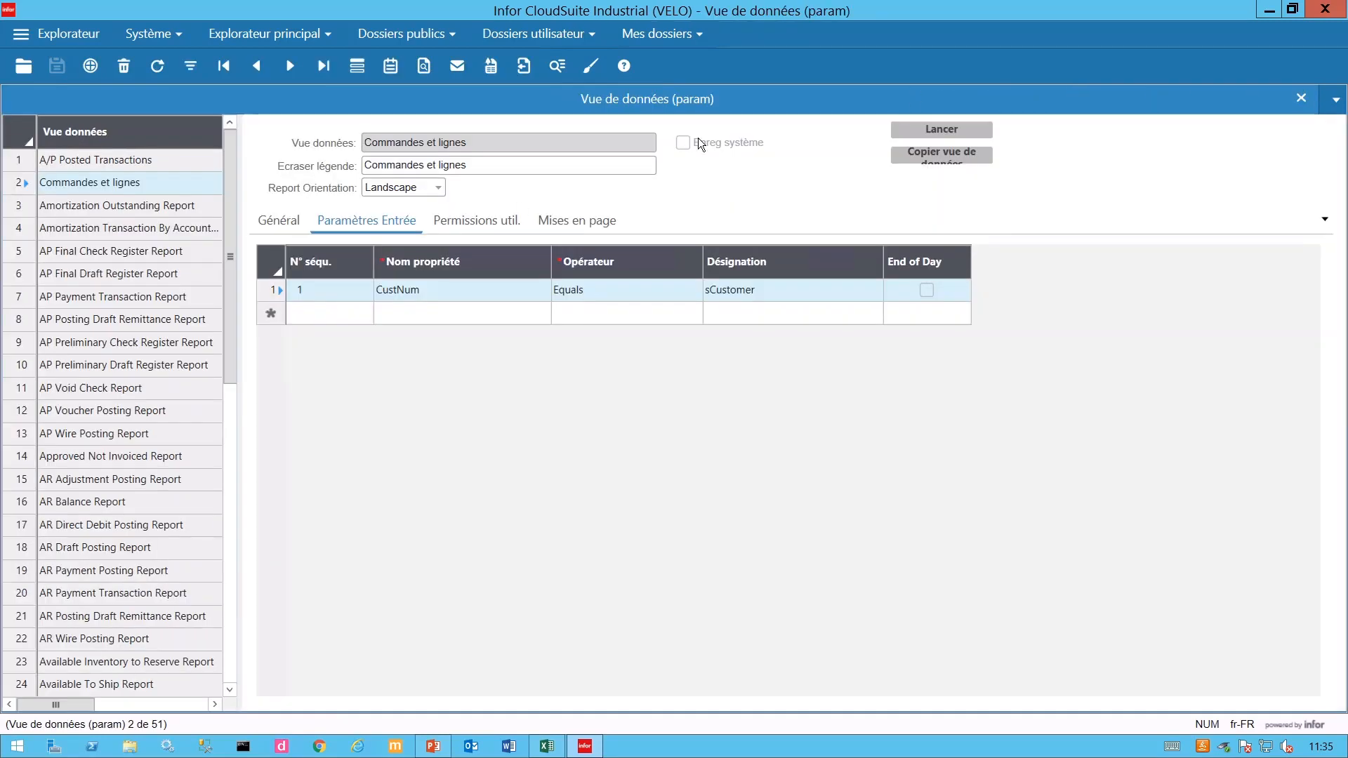
- Look at the user permissions and page layouts, then return to the Général IDO grid
{"action": "left_click", "coordinate": [463, 226]}
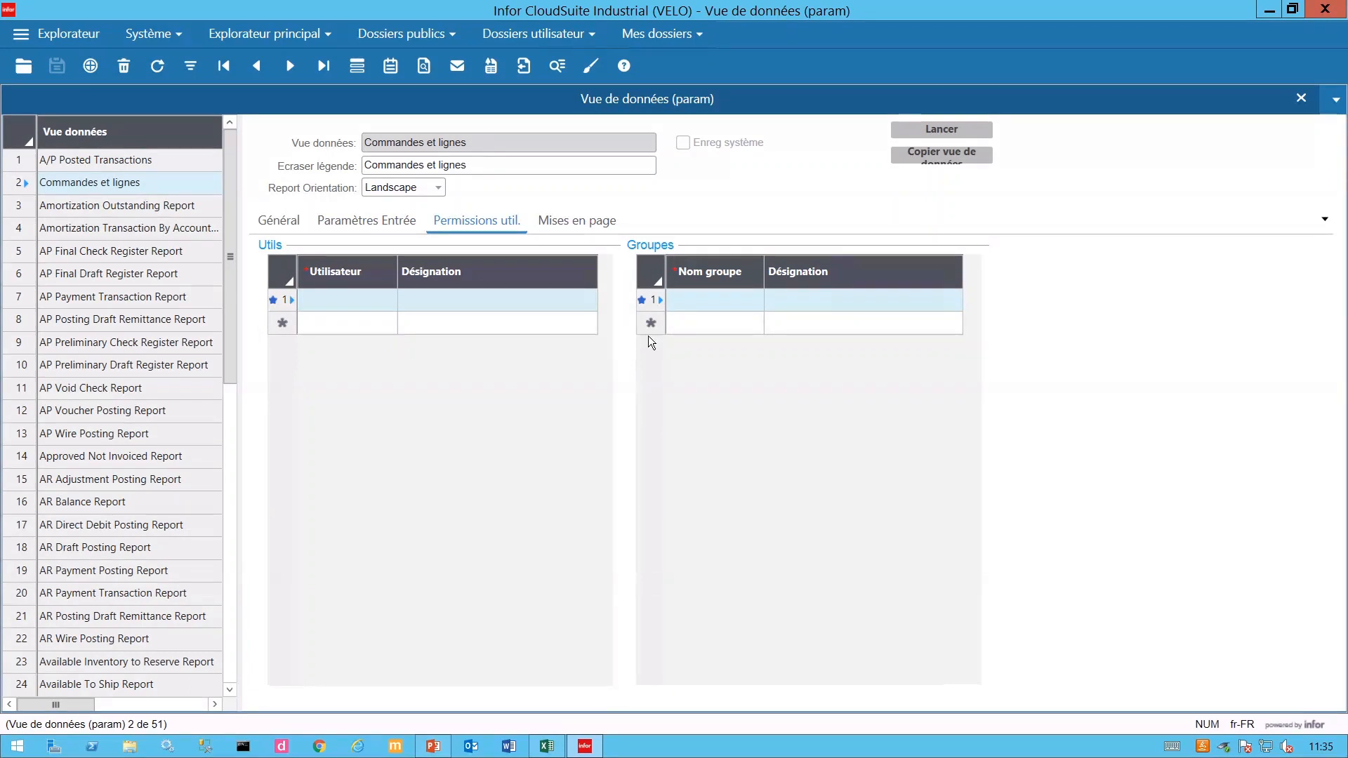
{"action": "left_click", "coordinate": [589, 215]}
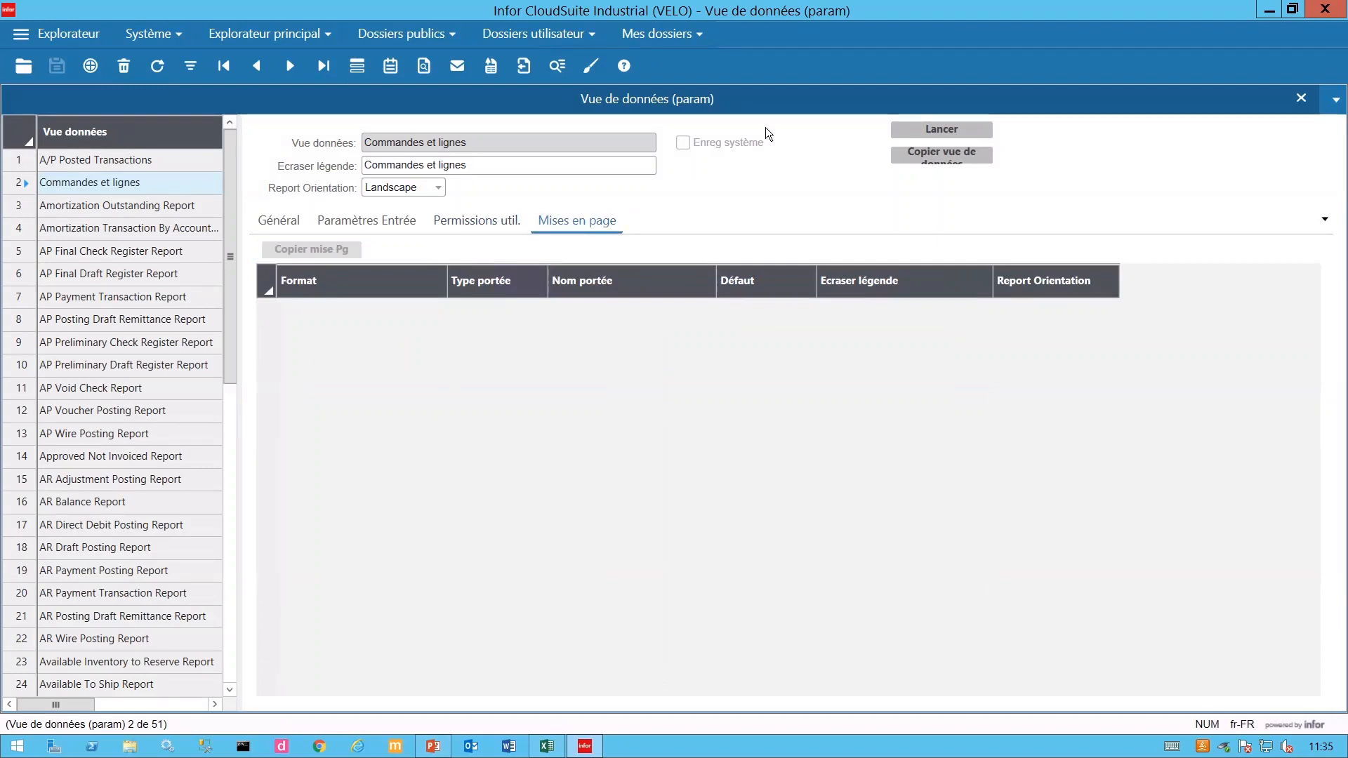
{"action": "left_click", "coordinate": [279, 220]}
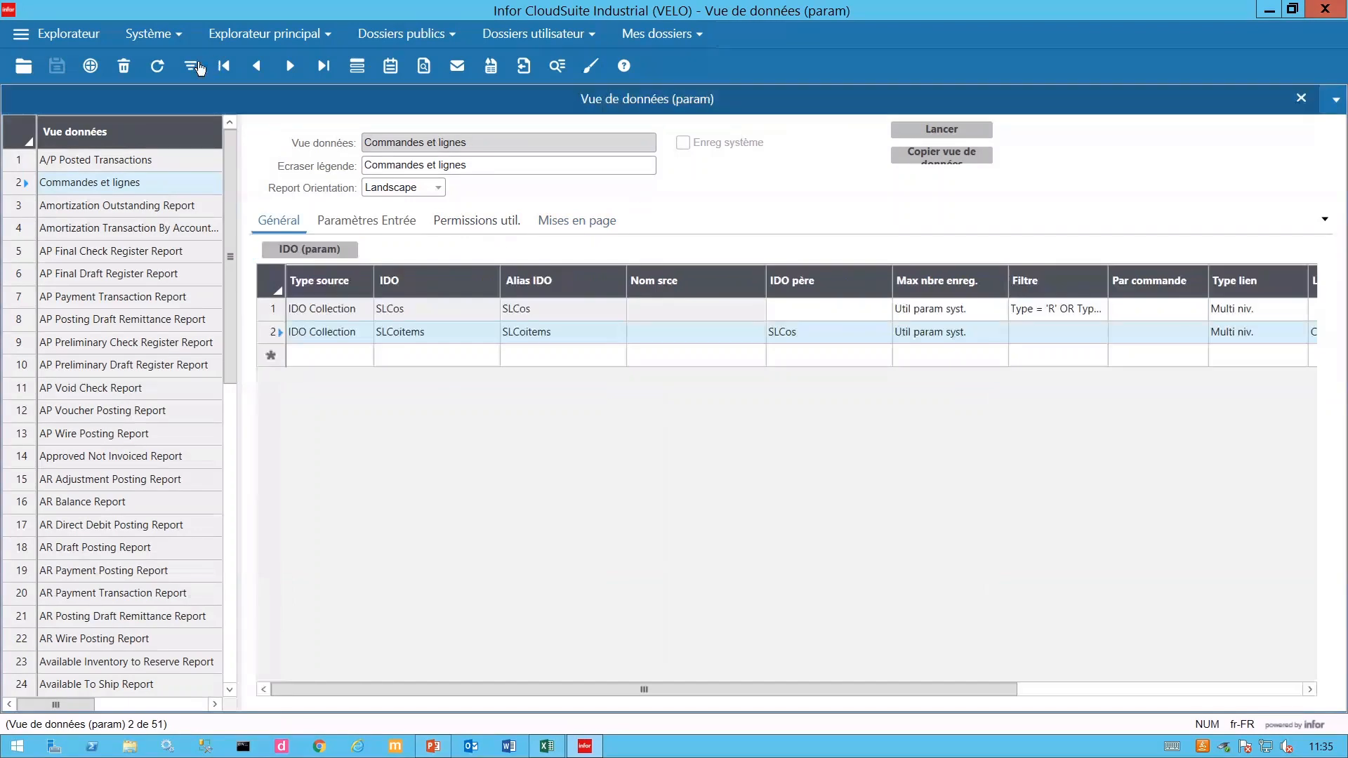
- Filter the data view list by name to Commandes et lignes
{"action": "left_click", "coordinate": [398, 140]}
{"action": "key", "text": "ctrl+c"}
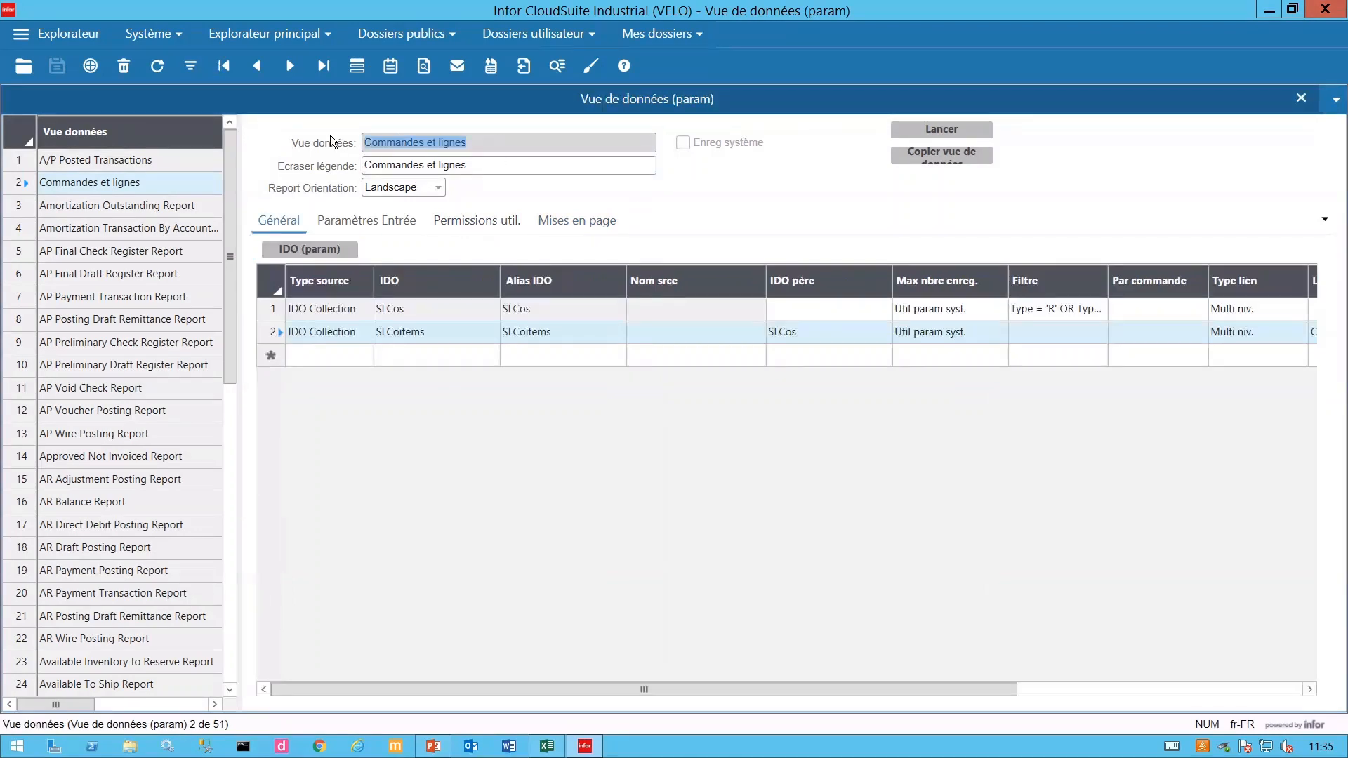
{"action": "left_click", "coordinate": [188, 71]}
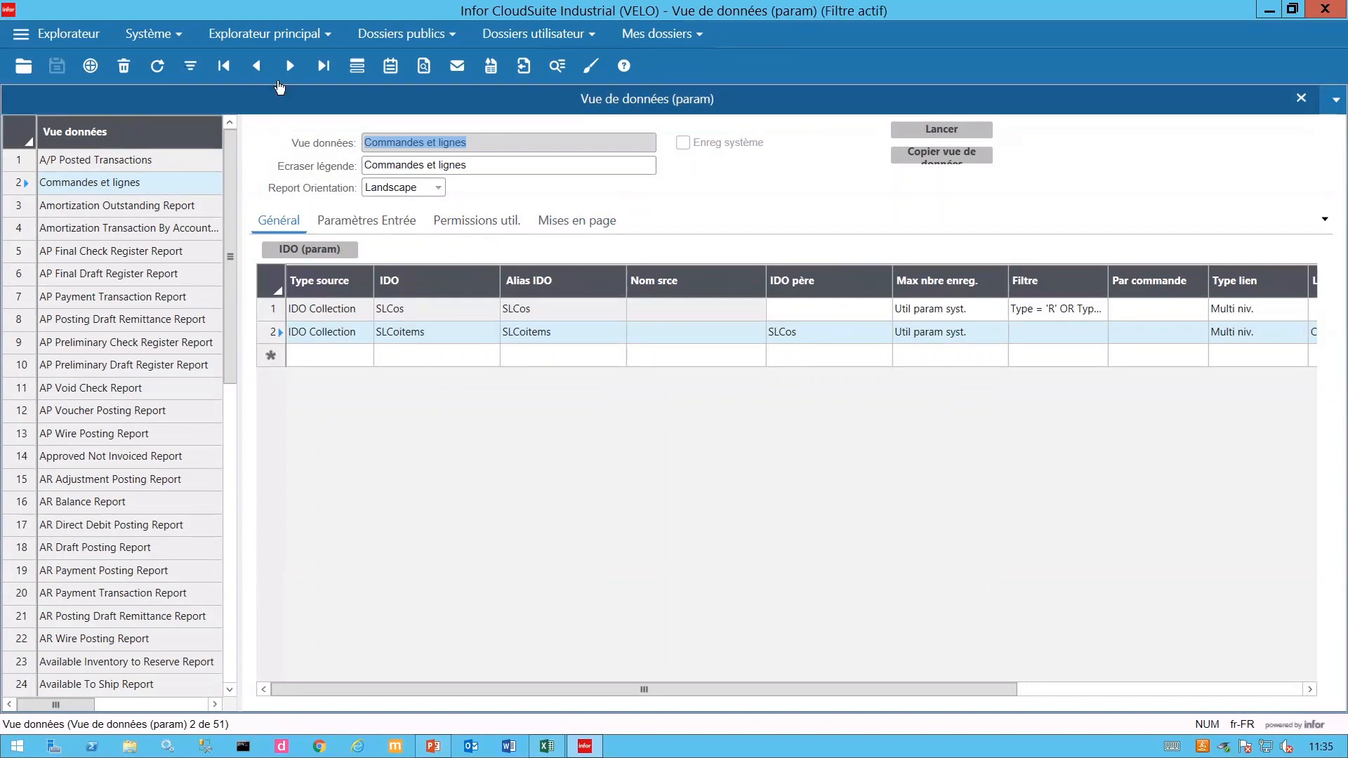
{"action": "key", "text": "ctrl+v"}
{"action": "left_click", "coordinate": [188, 68]}
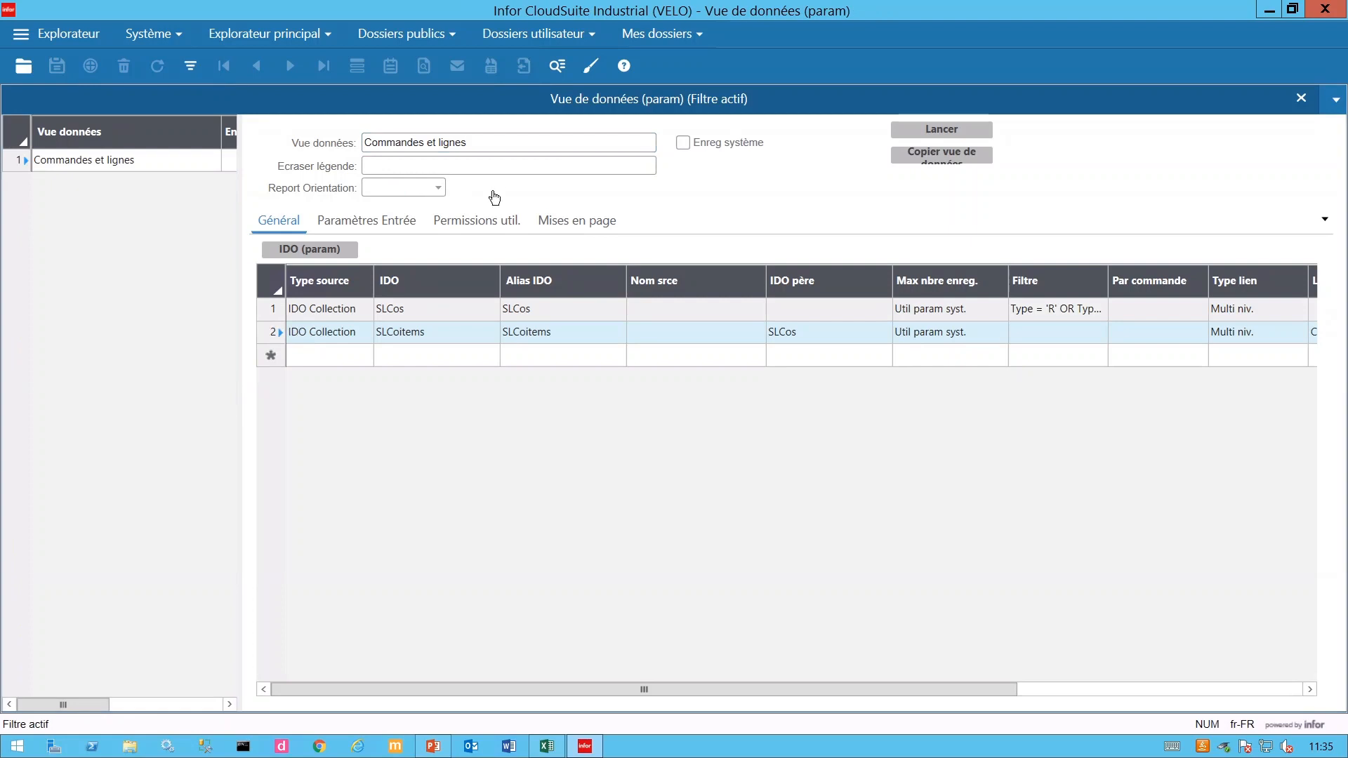
- Copy the Base page layout, try editing its scope type, then discard the copy
{"action": "left_click", "coordinate": [602, 220]}
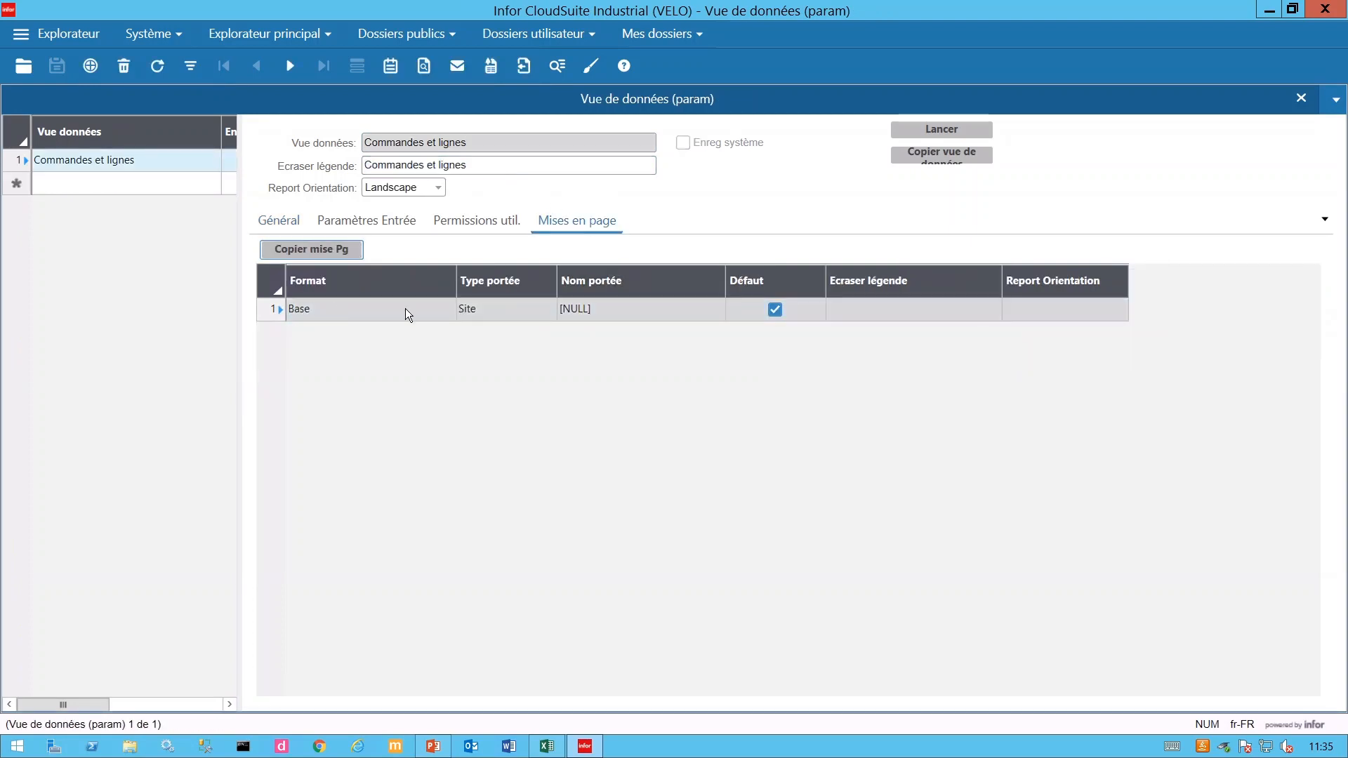
{"action": "left_click", "coordinate": [308, 253]}
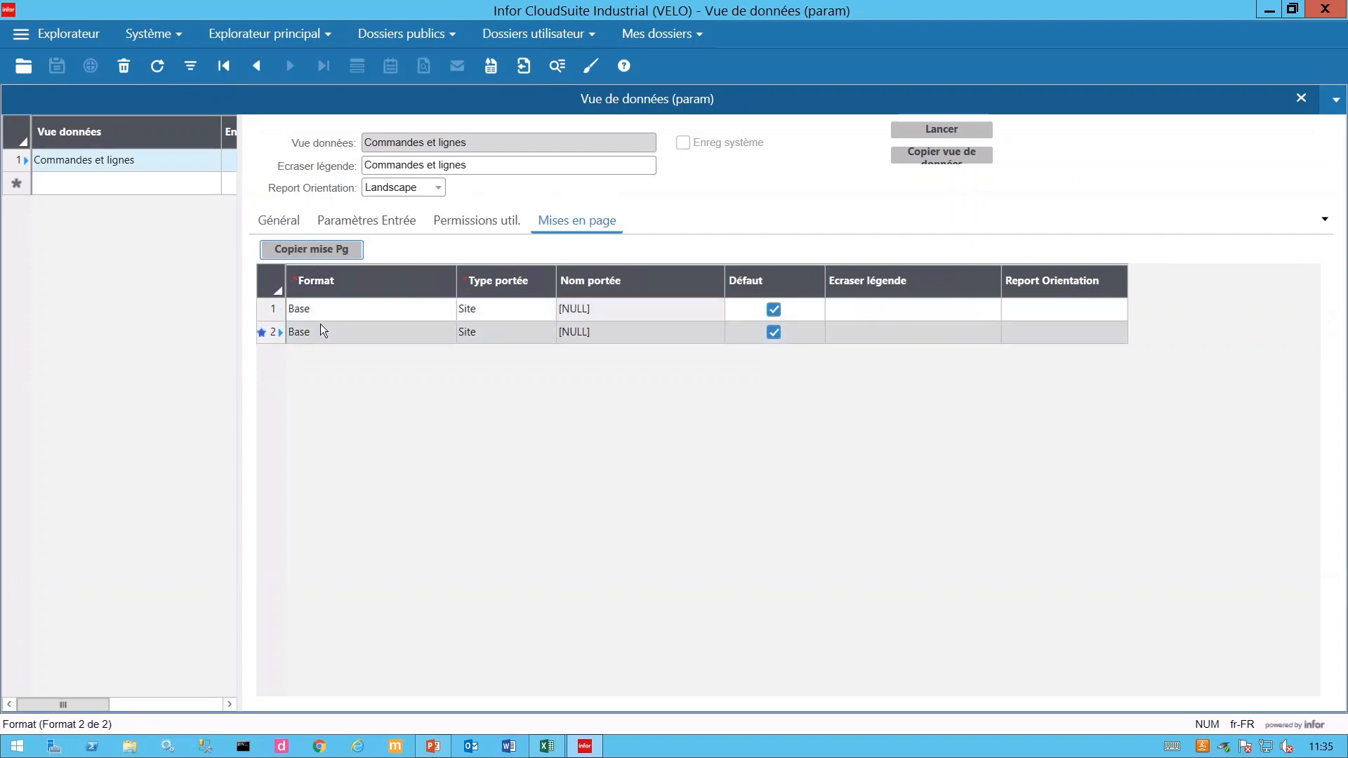
{"action": "left_click", "coordinate": [546, 337]}
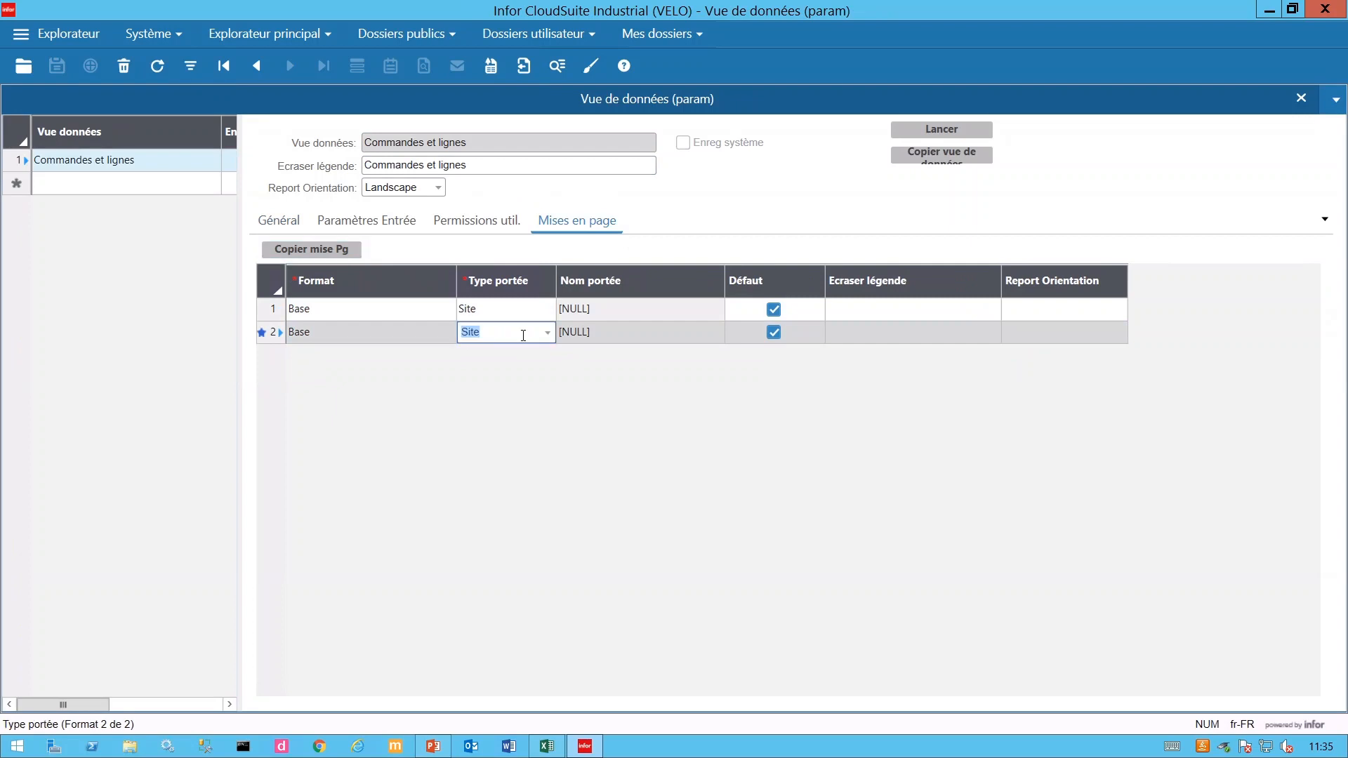
{"action": "left_click", "coordinate": [606, 337]}
{"action": "left_click", "coordinate": [482, 330]}
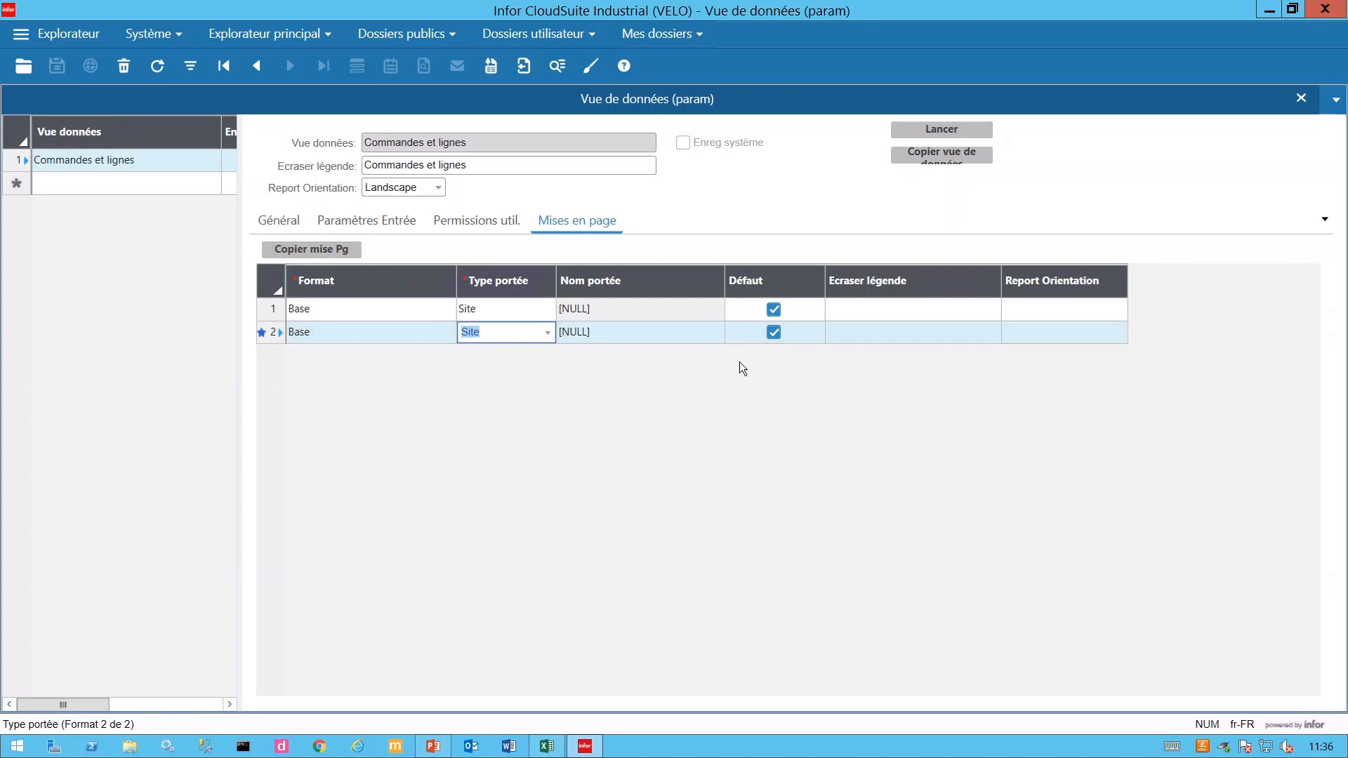
{"action": "left_click", "coordinate": [157, 65]}
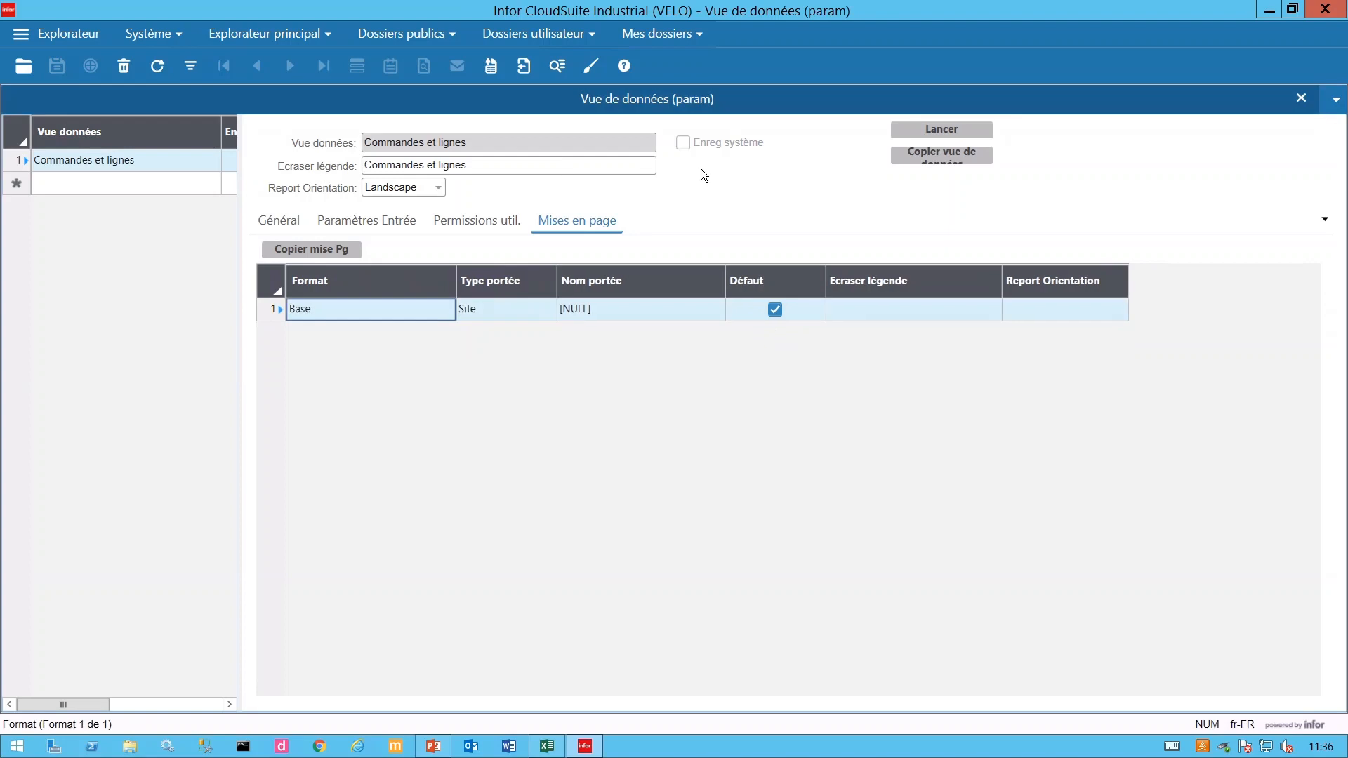
- Switch to the Général tab to show SLCos and SLCoitems linked Multi niv
{"action": "left_click", "coordinate": [280, 228]}
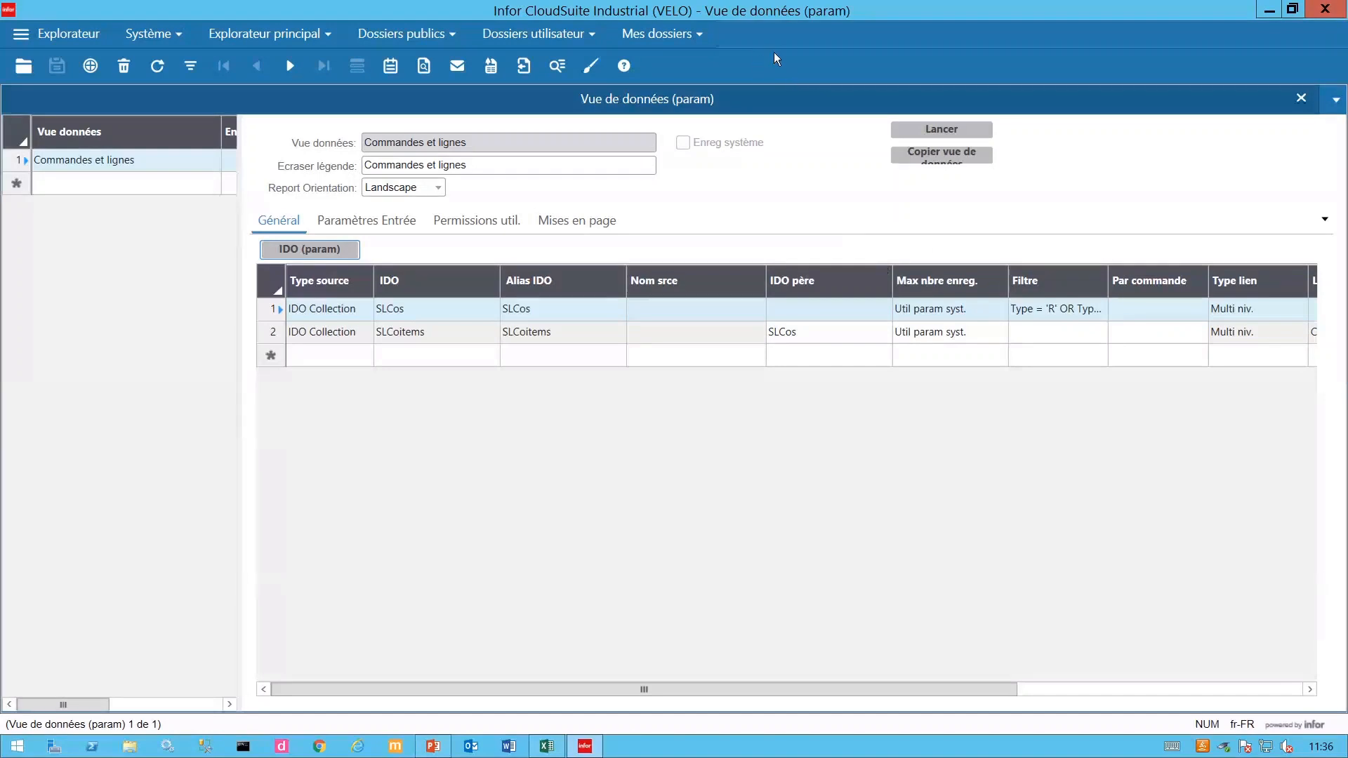
- Open the 6 - Clients form from Mes dossiers > Vue de données
{"action": "left_click", "coordinate": [688, 35]}
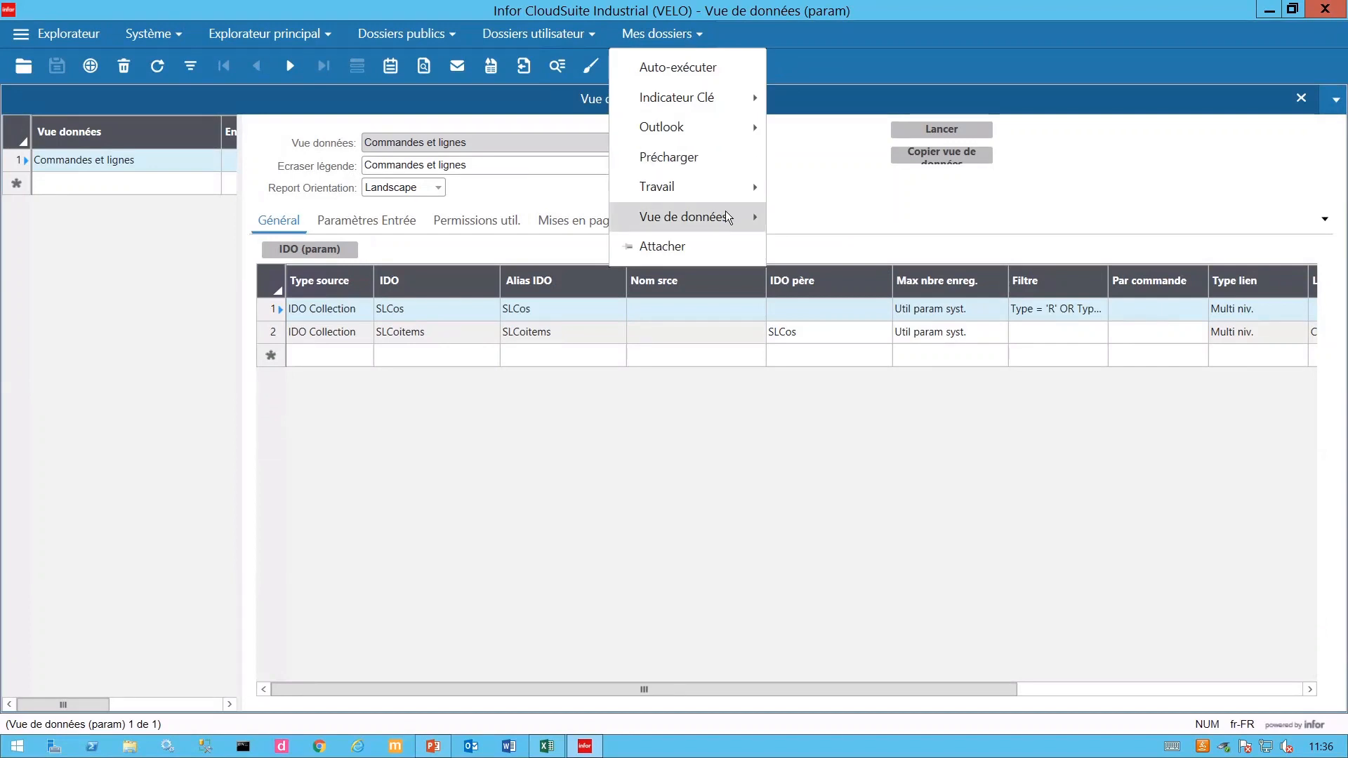
{"action": "mouse_move", "coordinate": [730, 216]}
{"action": "left_click", "coordinate": [853, 373]}
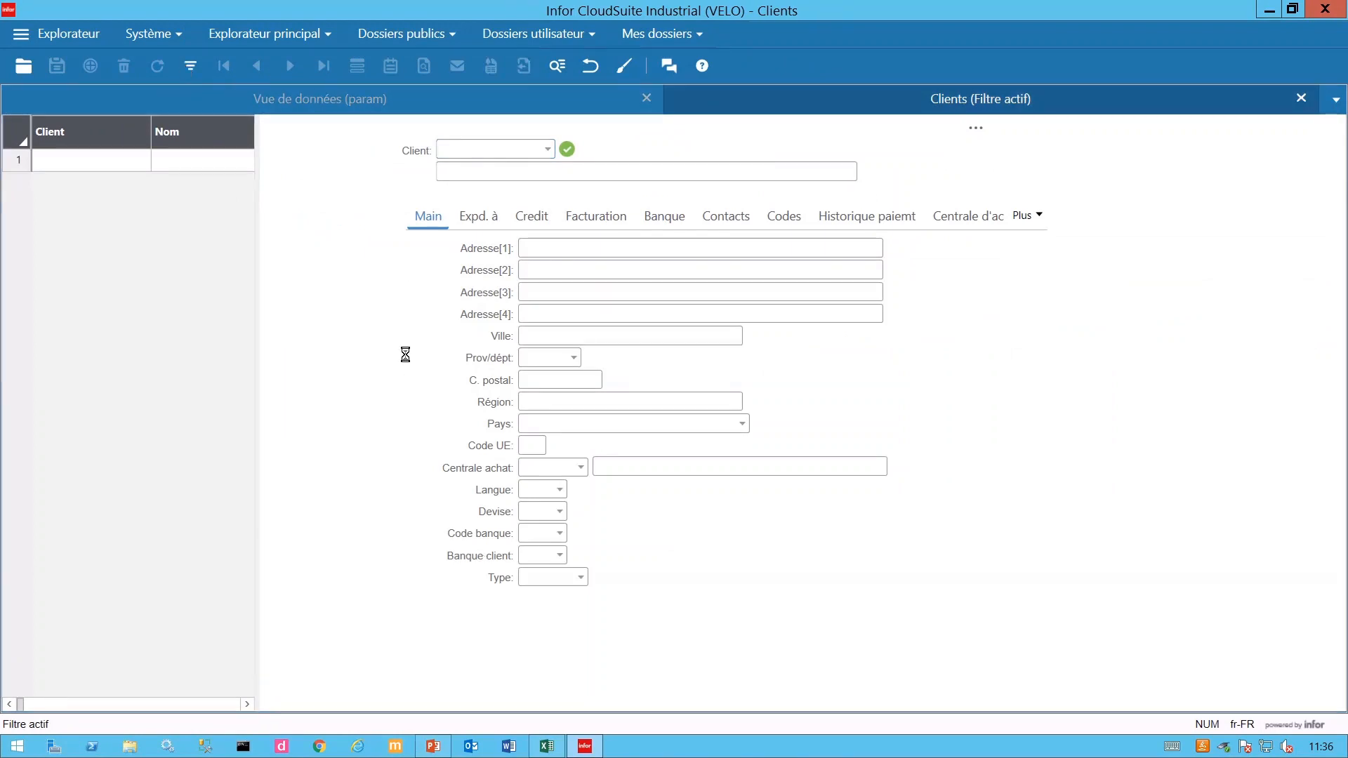
- Show the Clients form's Utilisateur tab and switch the form into design mode
{"action": "left_click", "coordinate": [1047, 219]}
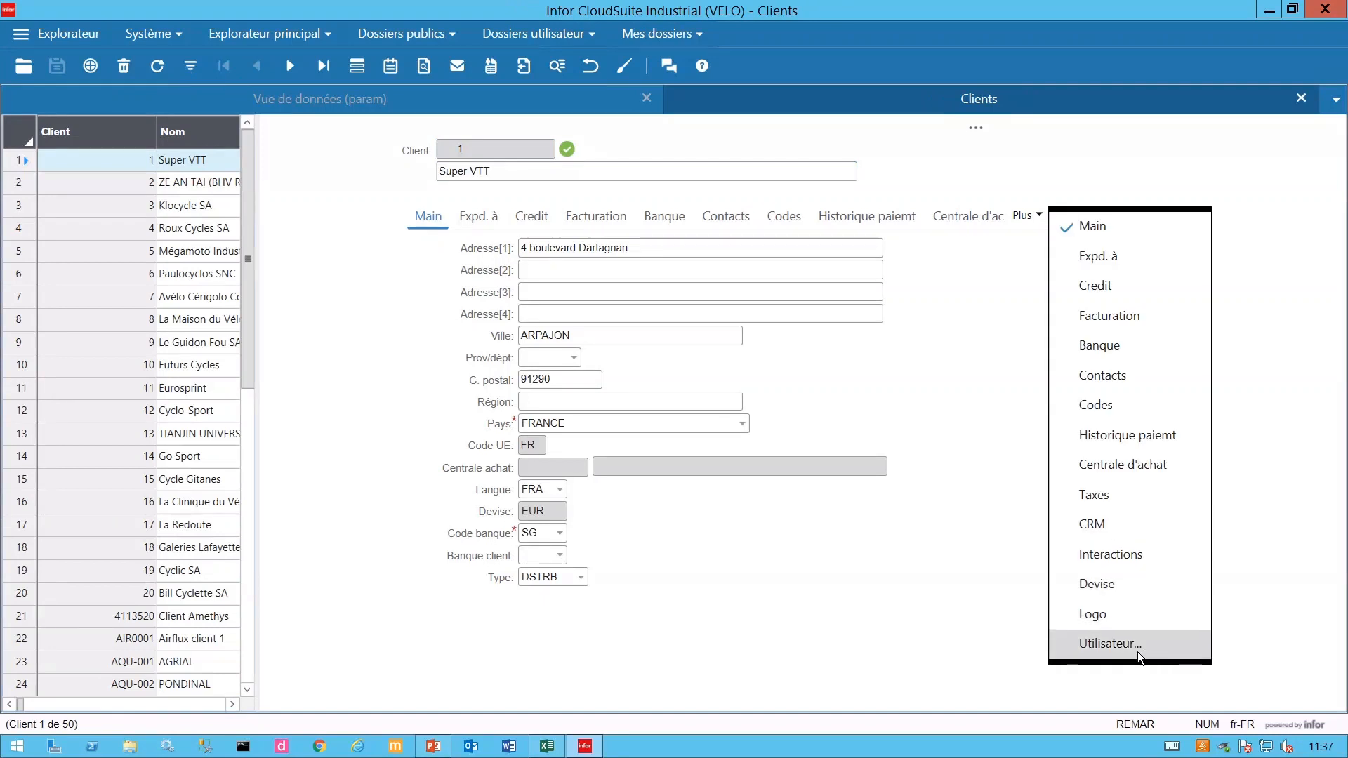
{"action": "left_click", "coordinate": [1108, 644]}
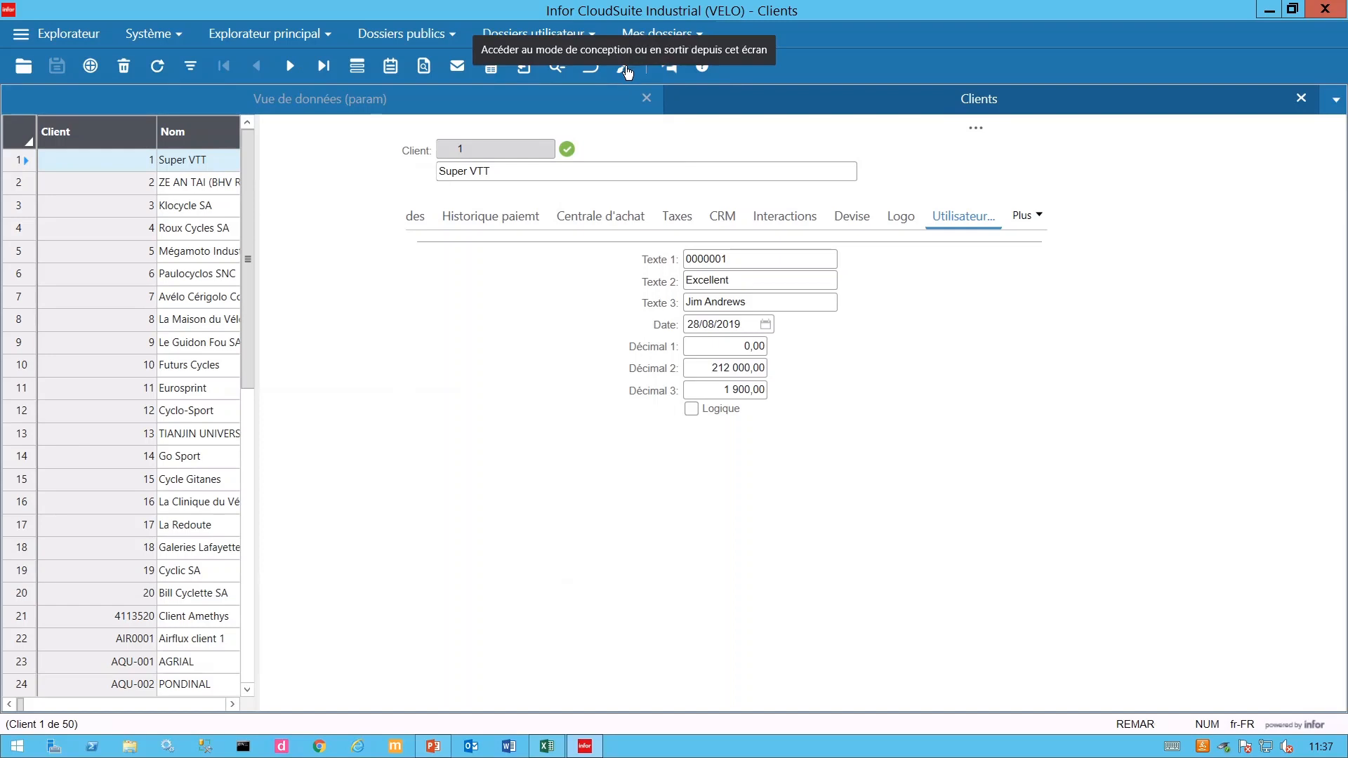
{"action": "left_click", "coordinate": [624, 66]}
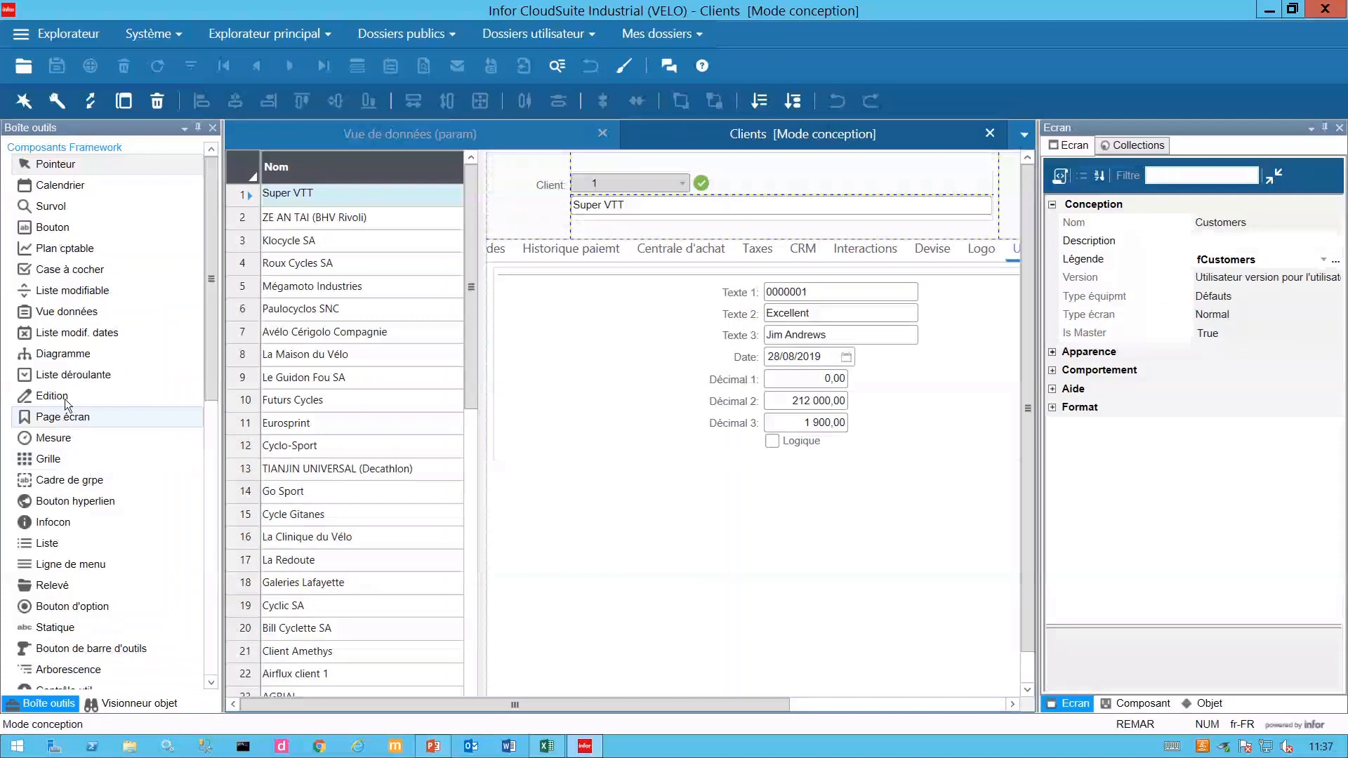
- Drop a Vue données component below the user fields and stretch it to full width
{"action": "left_click_drag", "start_coordinate": [37, 311], "coordinate": [501, 473]}
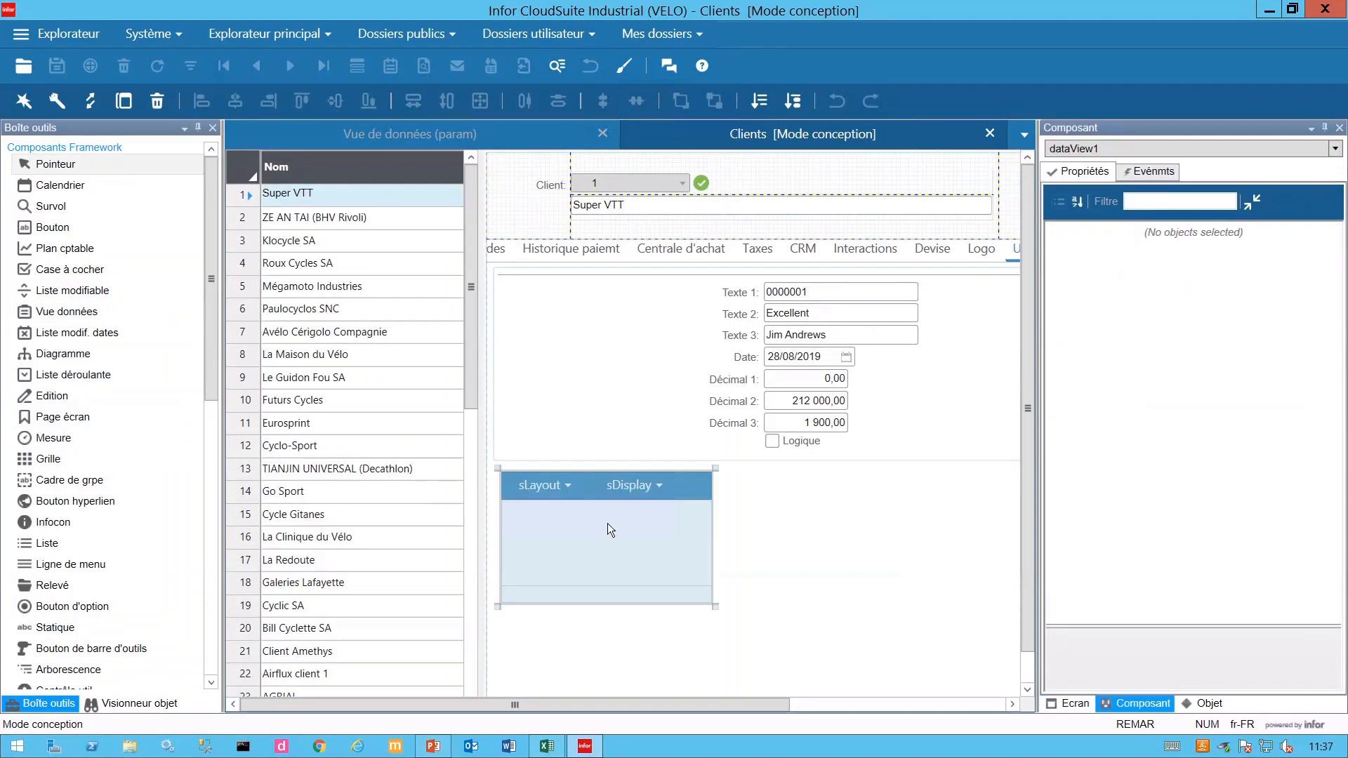
{"action": "left_click_drag", "start_coordinate": [754, 710], "coordinate": [904, 706]}
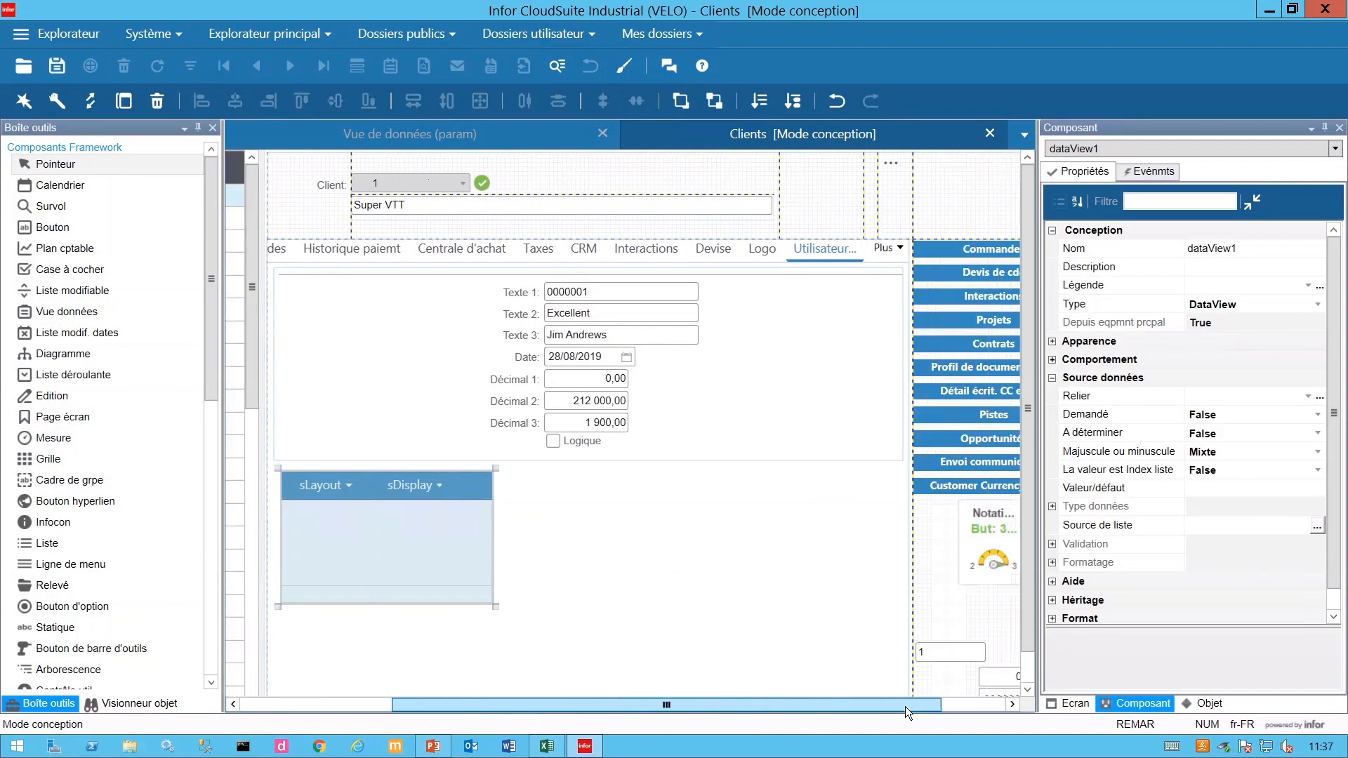
{"action": "left_click", "coordinate": [1030, 672]}
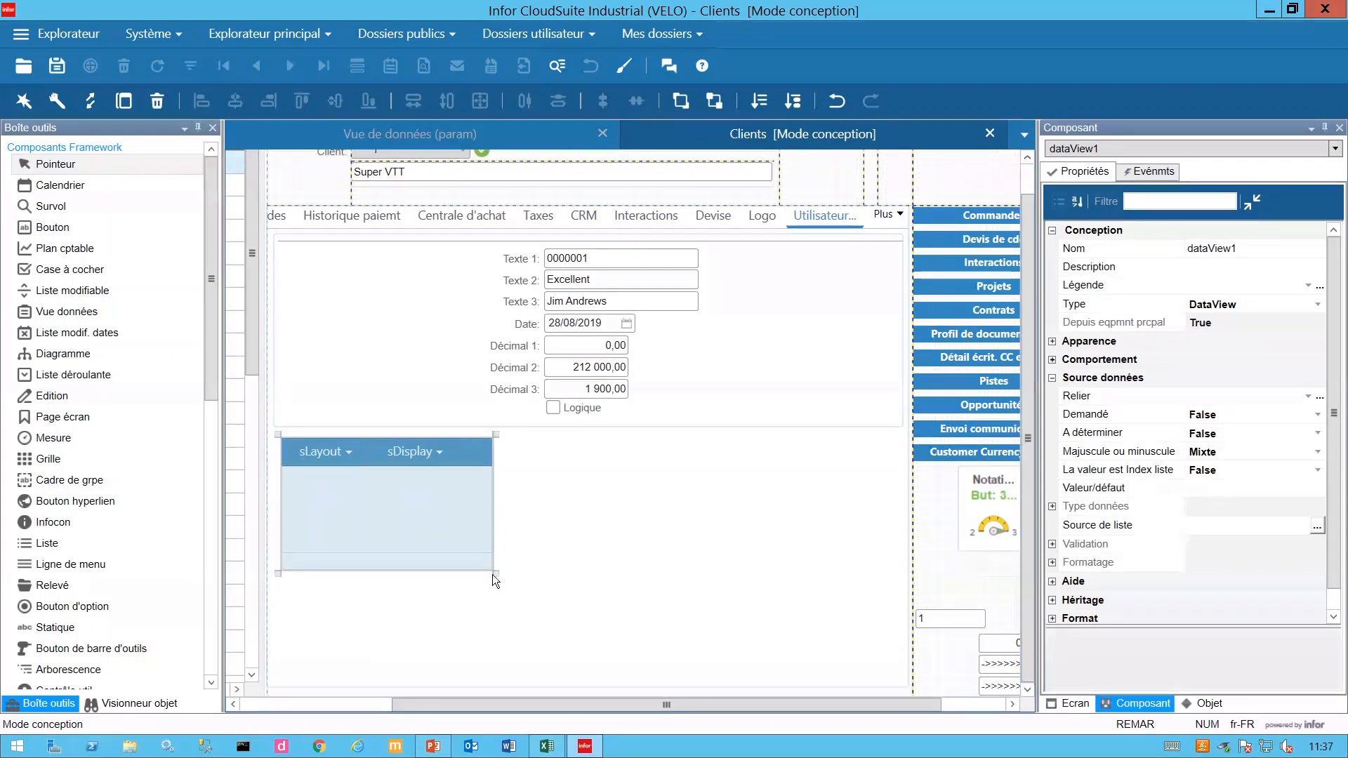
{"action": "left_click_drag", "start_coordinate": [497, 574], "coordinate": [911, 691]}
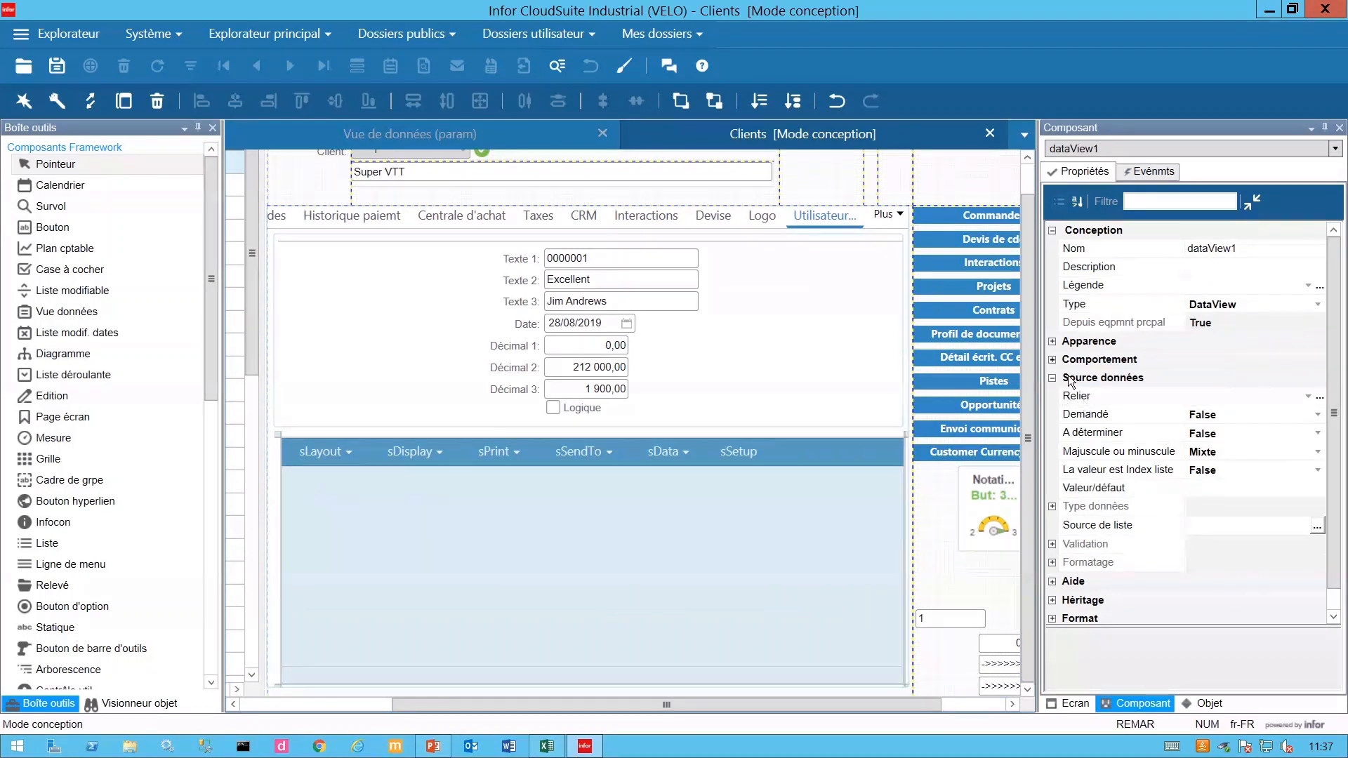
- Bind dataView1 to the Commandes et lignes data view
{"action": "left_click", "coordinate": [1322, 398]}
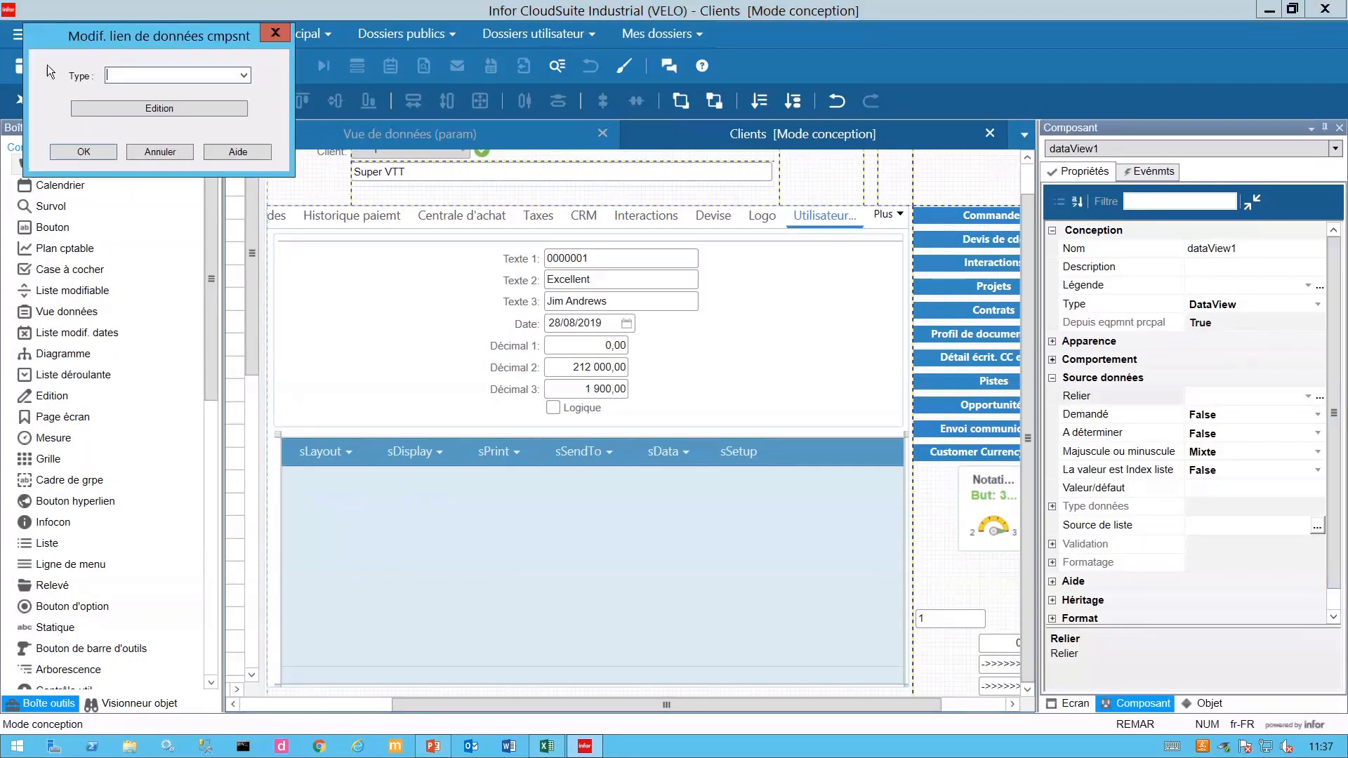
{"action": "left_click", "coordinate": [243, 75]}
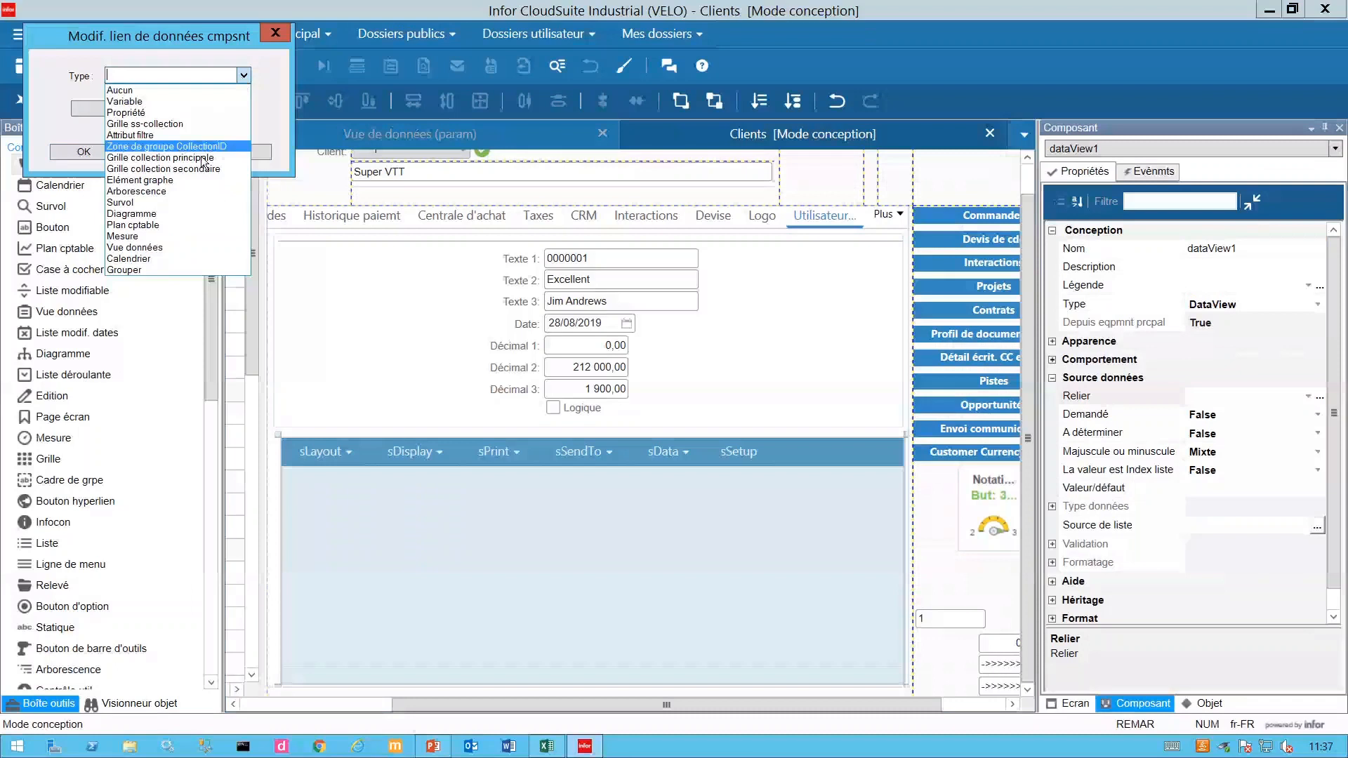
{"action": "left_click", "coordinate": [166, 248]}
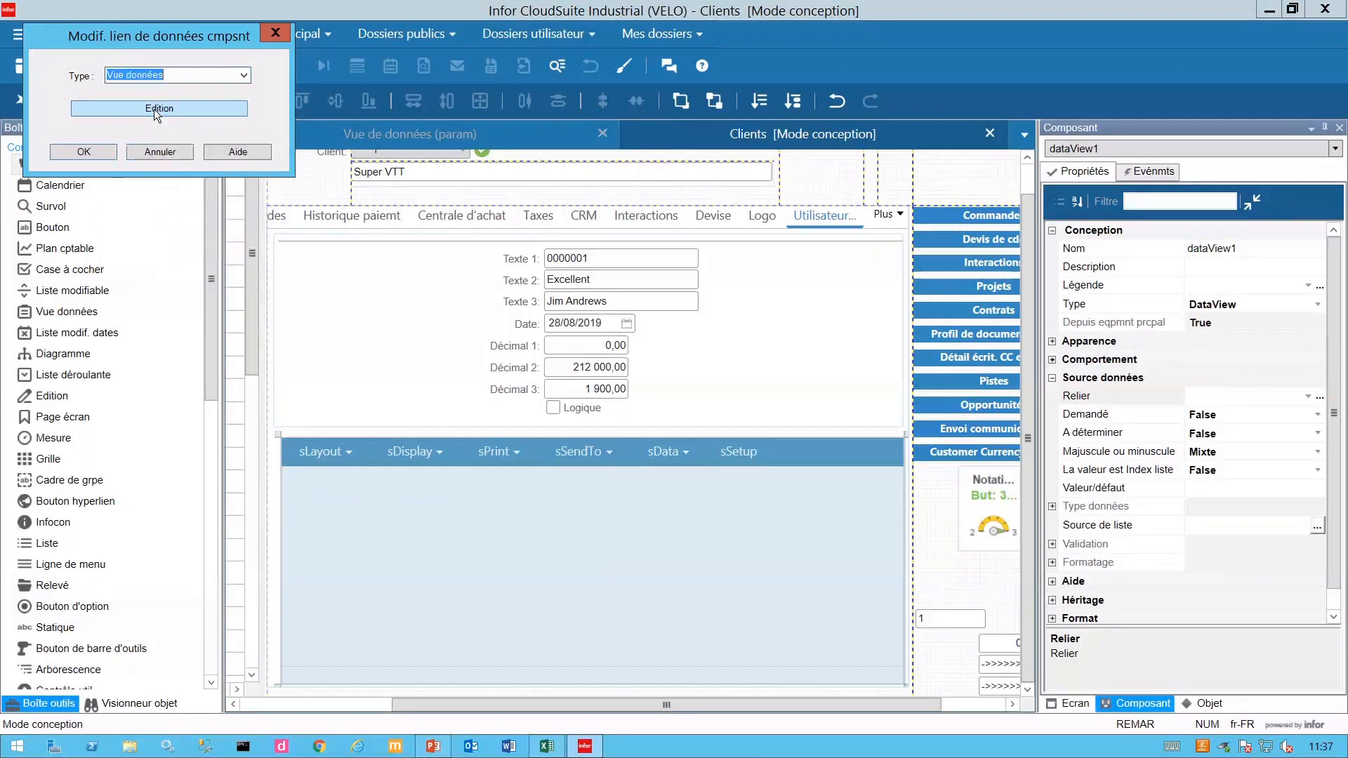
{"action": "left_click", "coordinate": [154, 108]}
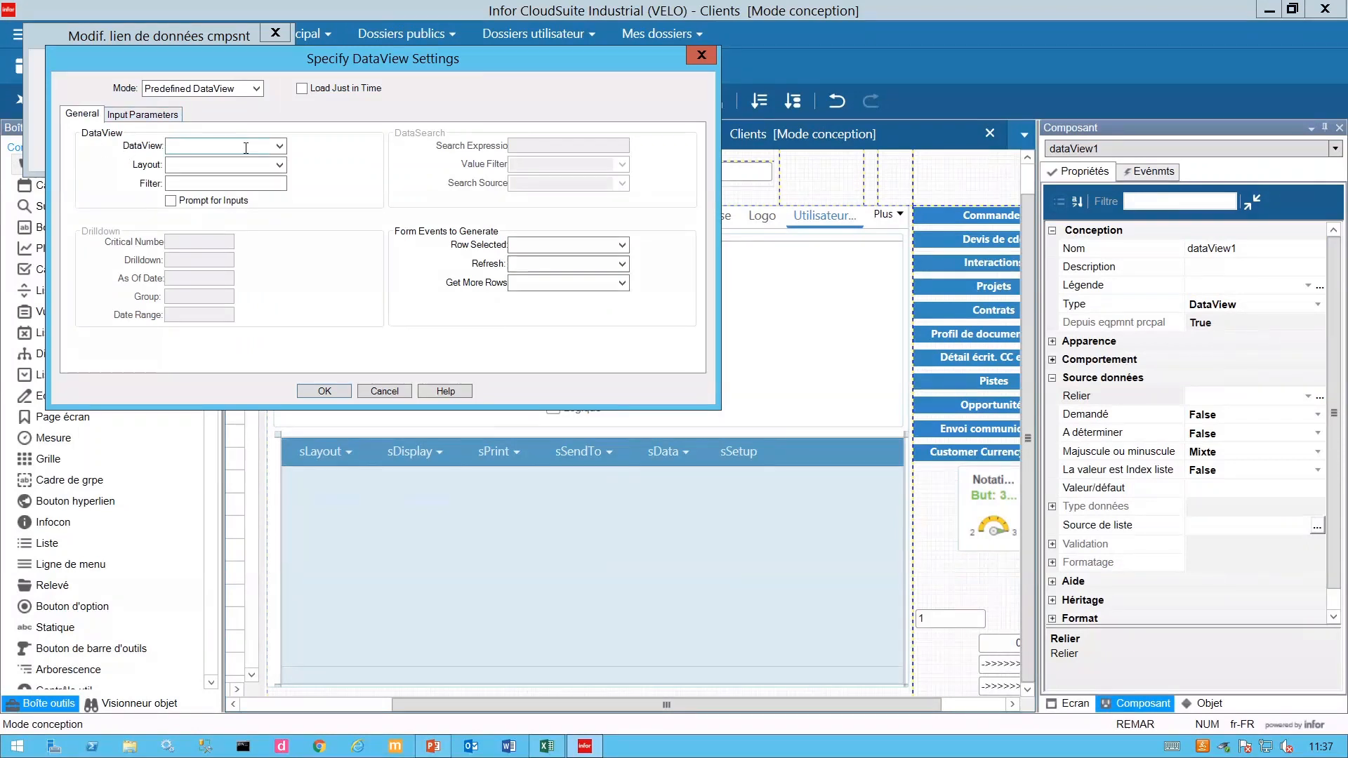
{"action": "left_click", "coordinate": [279, 146]}
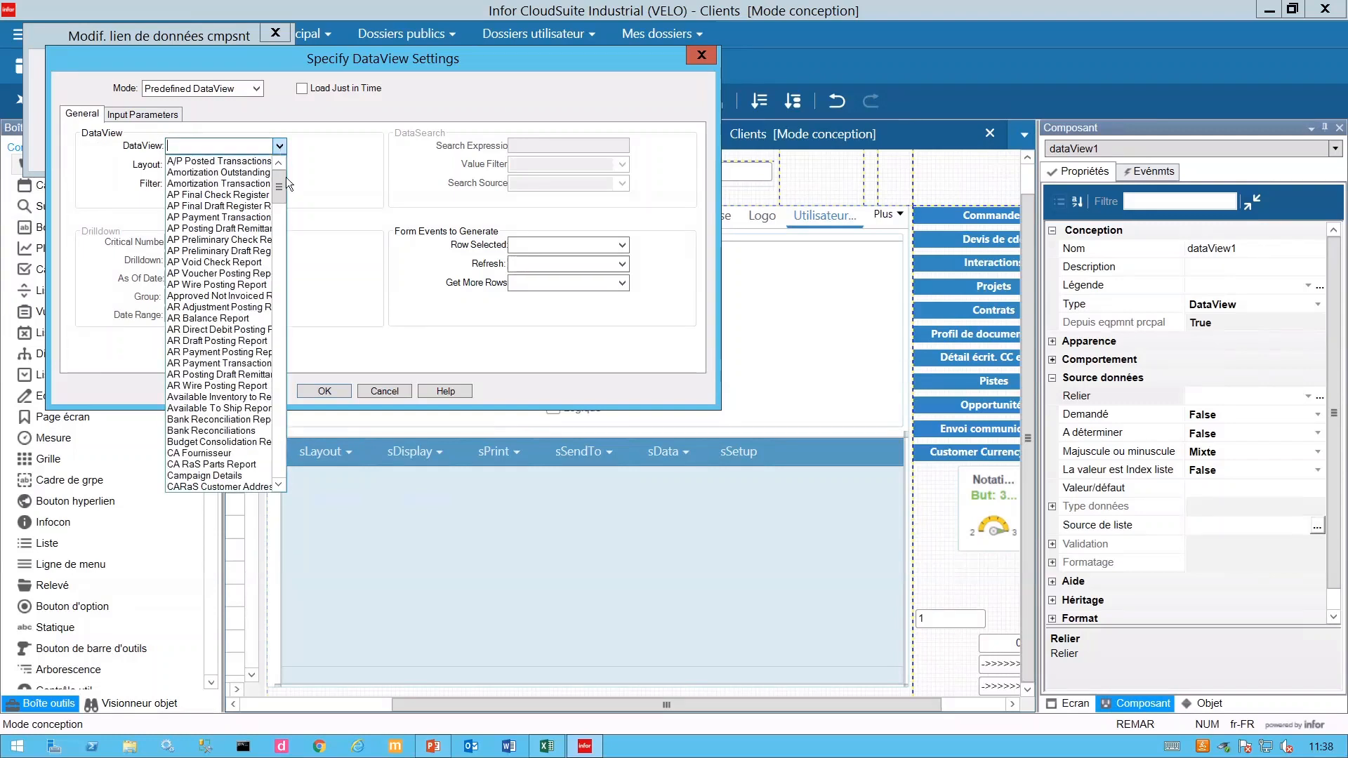
{"action": "left_click_drag", "start_coordinate": [285, 187], "coordinate": [282, 215]}
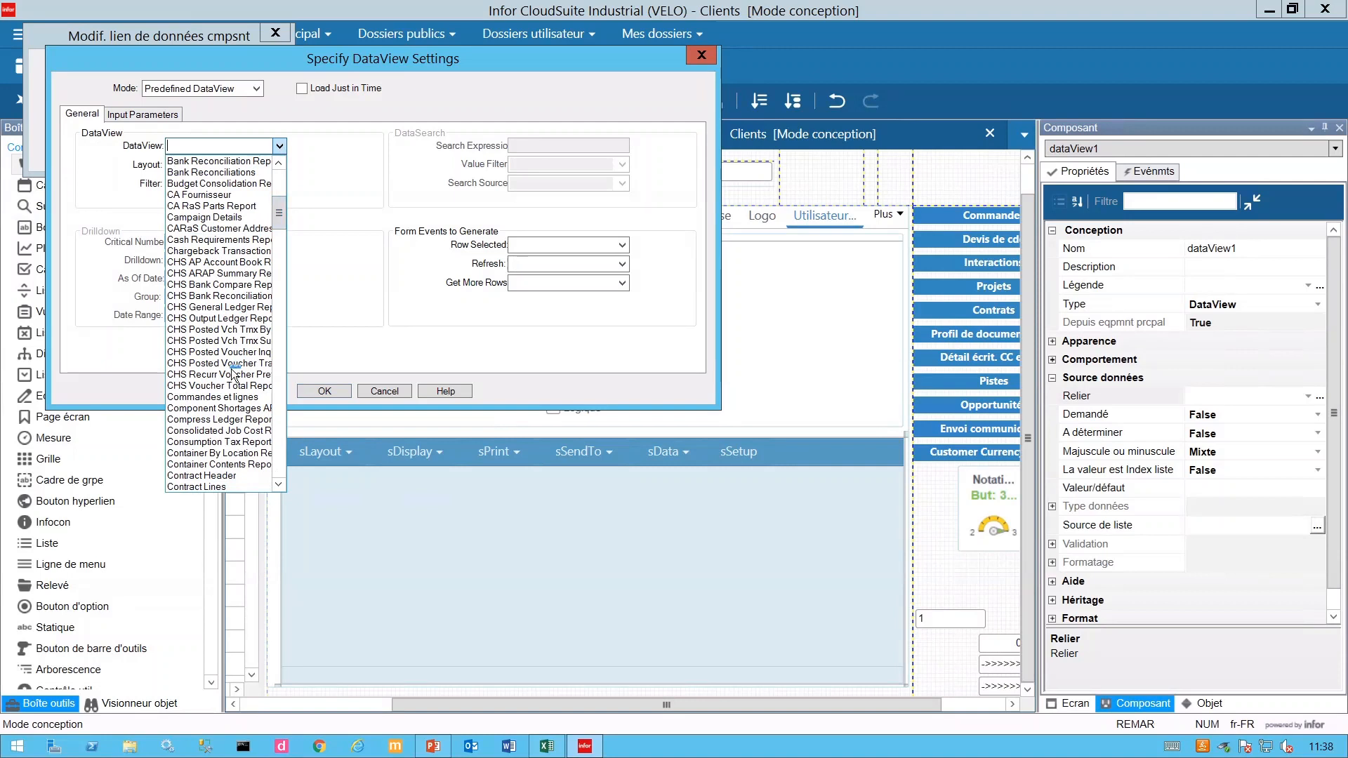
{"action": "left_click", "coordinate": [233, 398]}
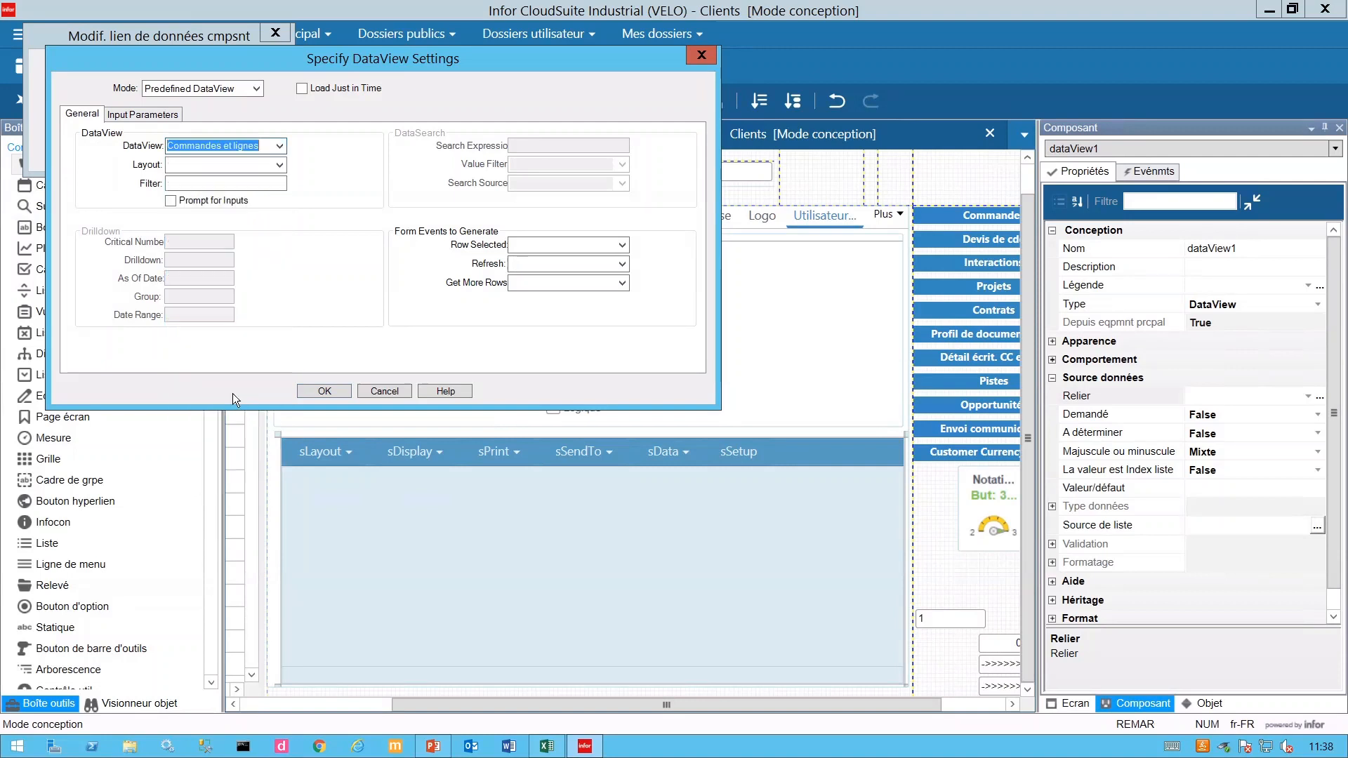
- Choose the Base layout and enter the filter FP(CustNum)
{"action": "left_click", "coordinate": [280, 164]}
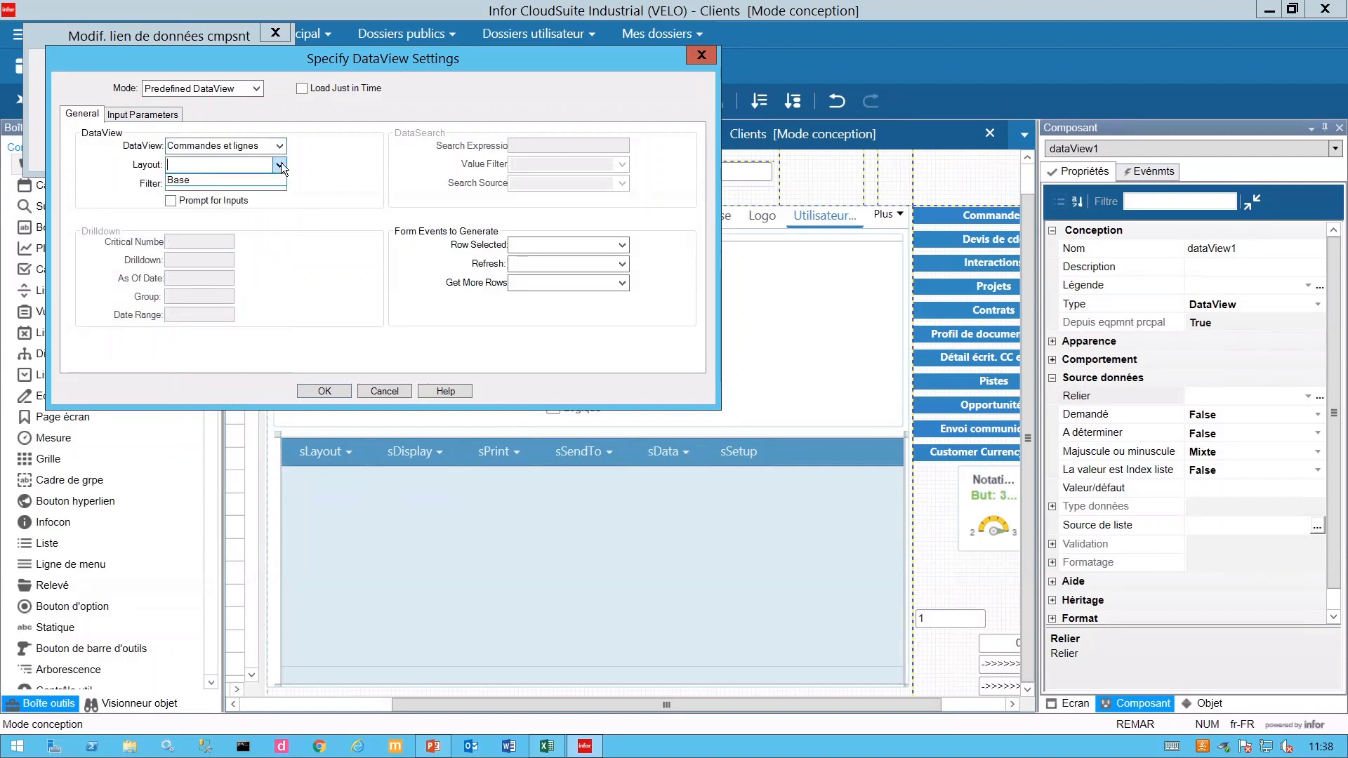
{"action": "left_click", "coordinate": [201, 180]}
{"action": "left_click", "coordinate": [202, 183]}
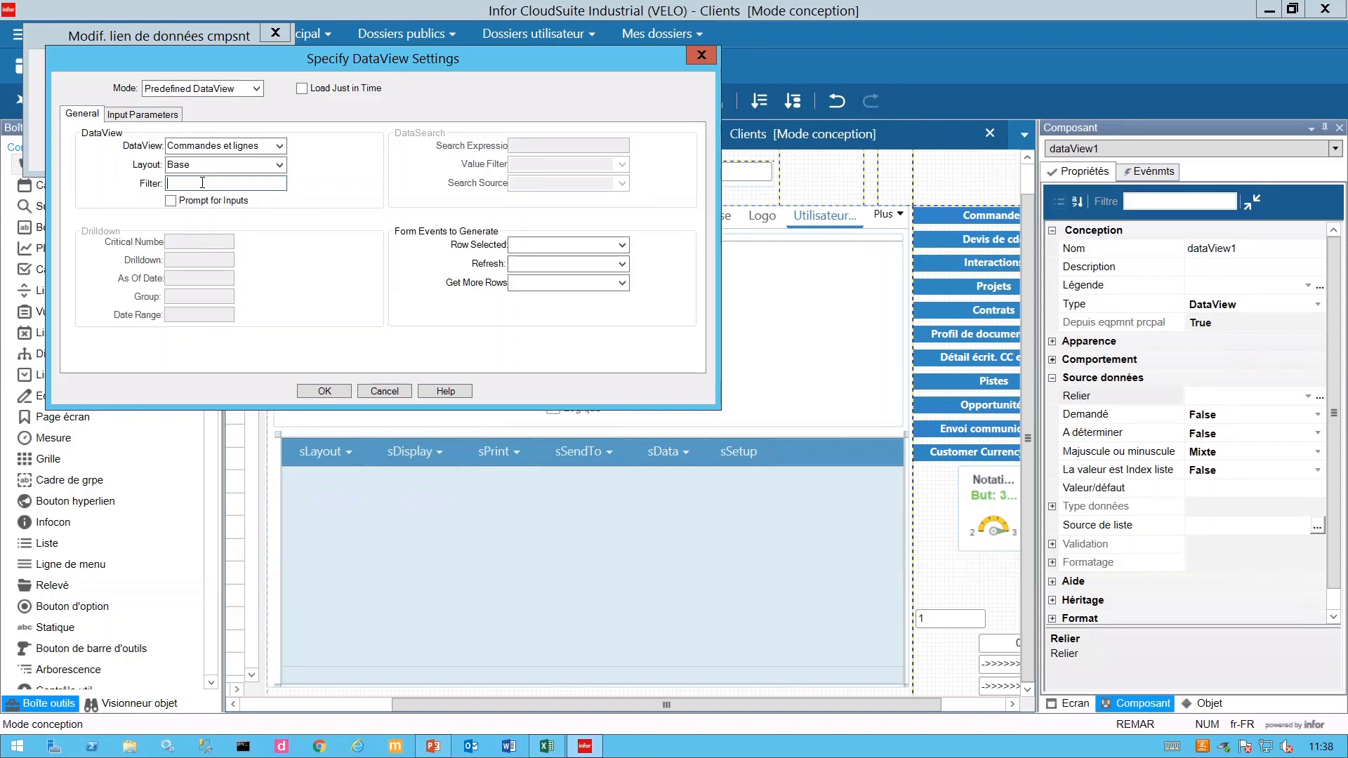
{"action": "type", "text": "FP"}
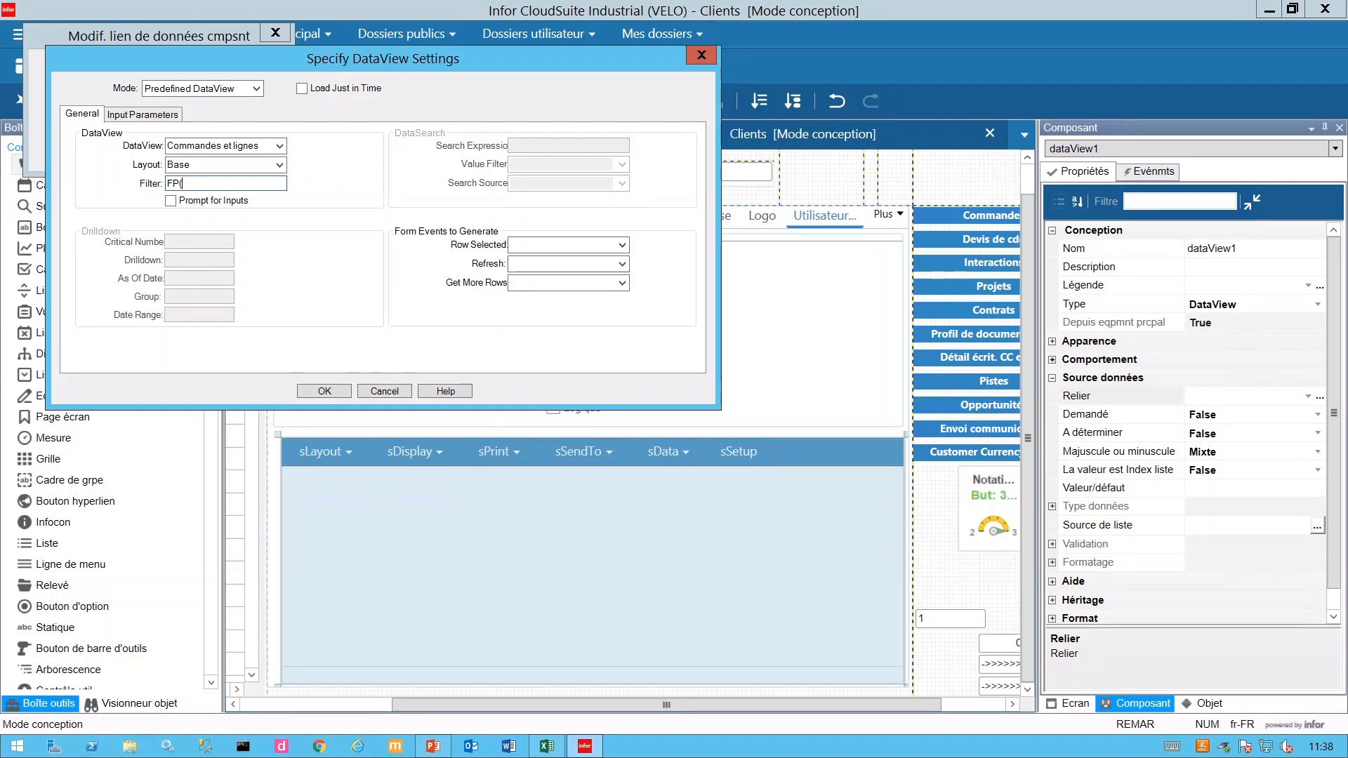
{"action": "type", "text": "(CustNum"}
- Set the Client input parameter to CustNum
{"action": "left_click", "coordinate": [116, 114]}
{"action": "left_click", "coordinate": [180, 135]}
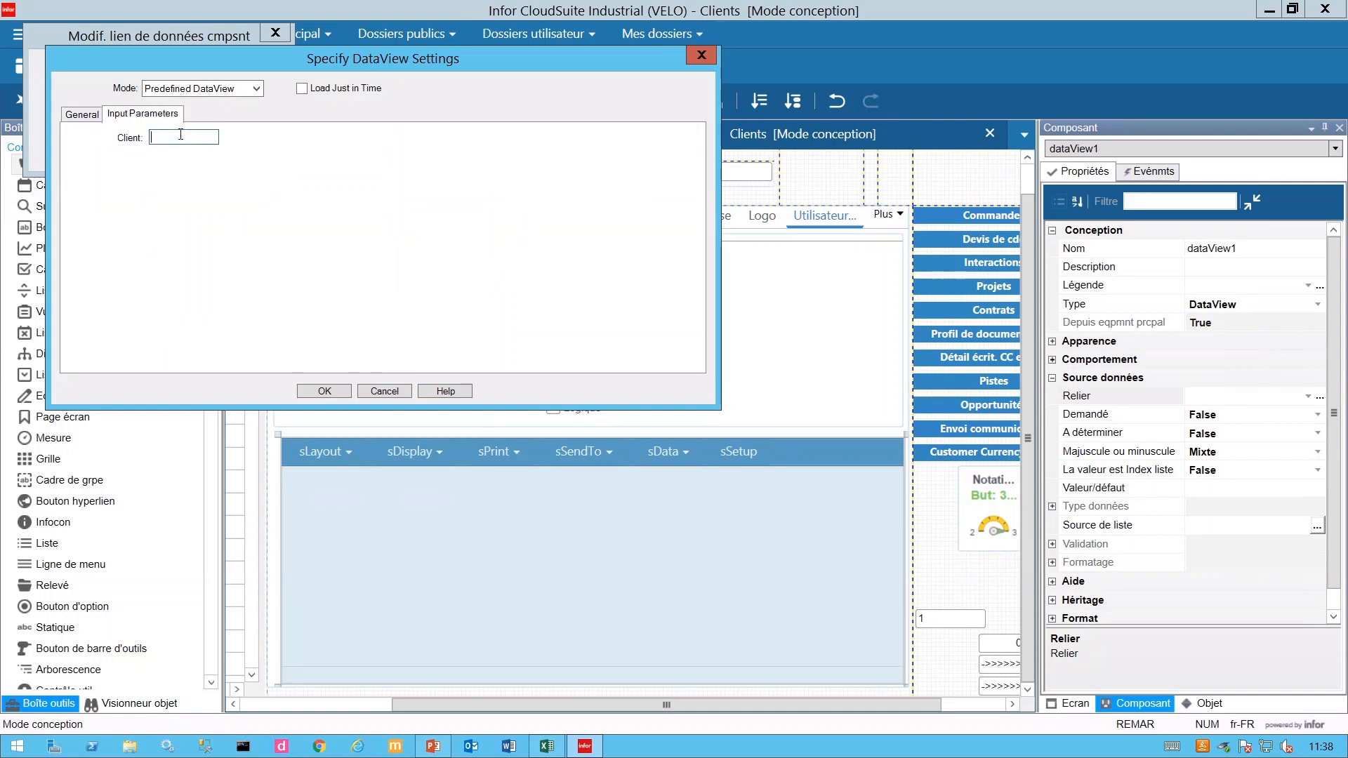
{"action": "type", "text": "CU"}
{"action": "key", "text": "BackSpace"}
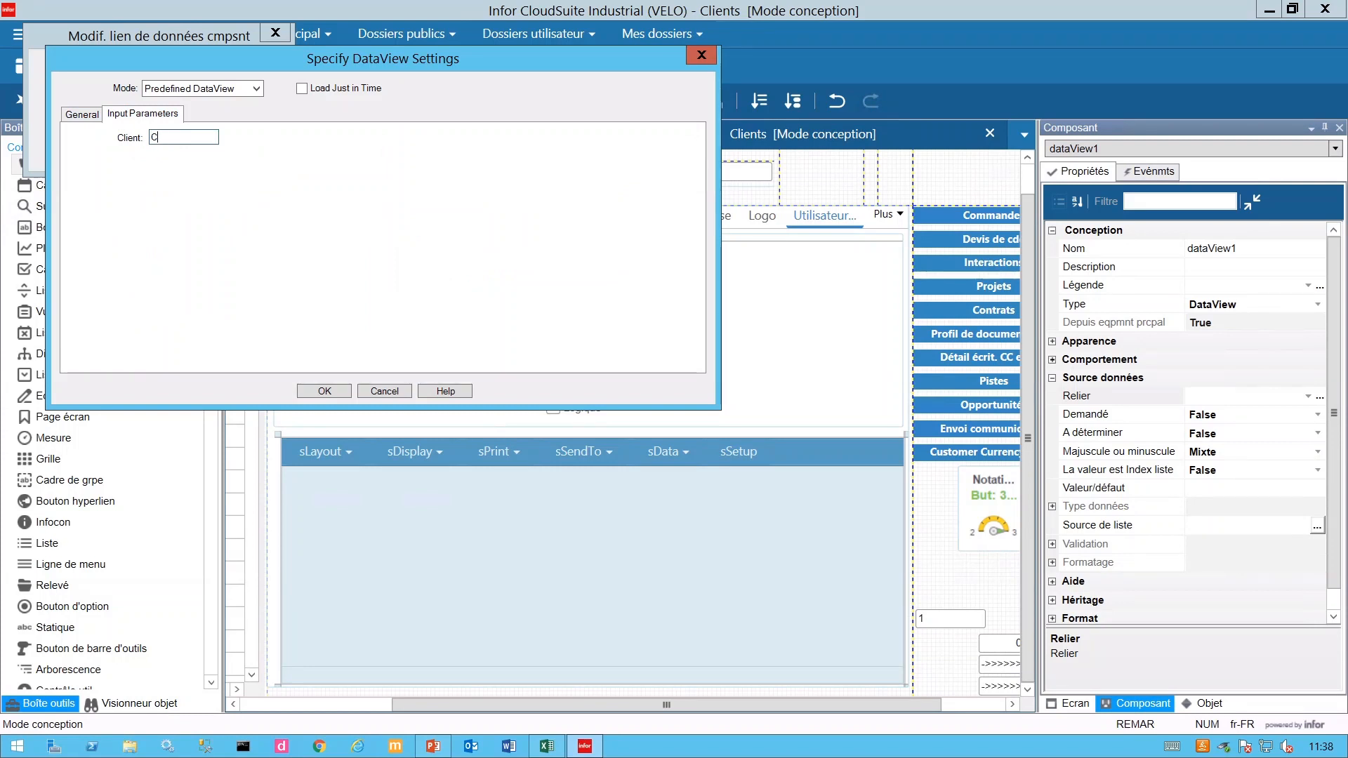
{"action": "type", "text": "ustNum"}
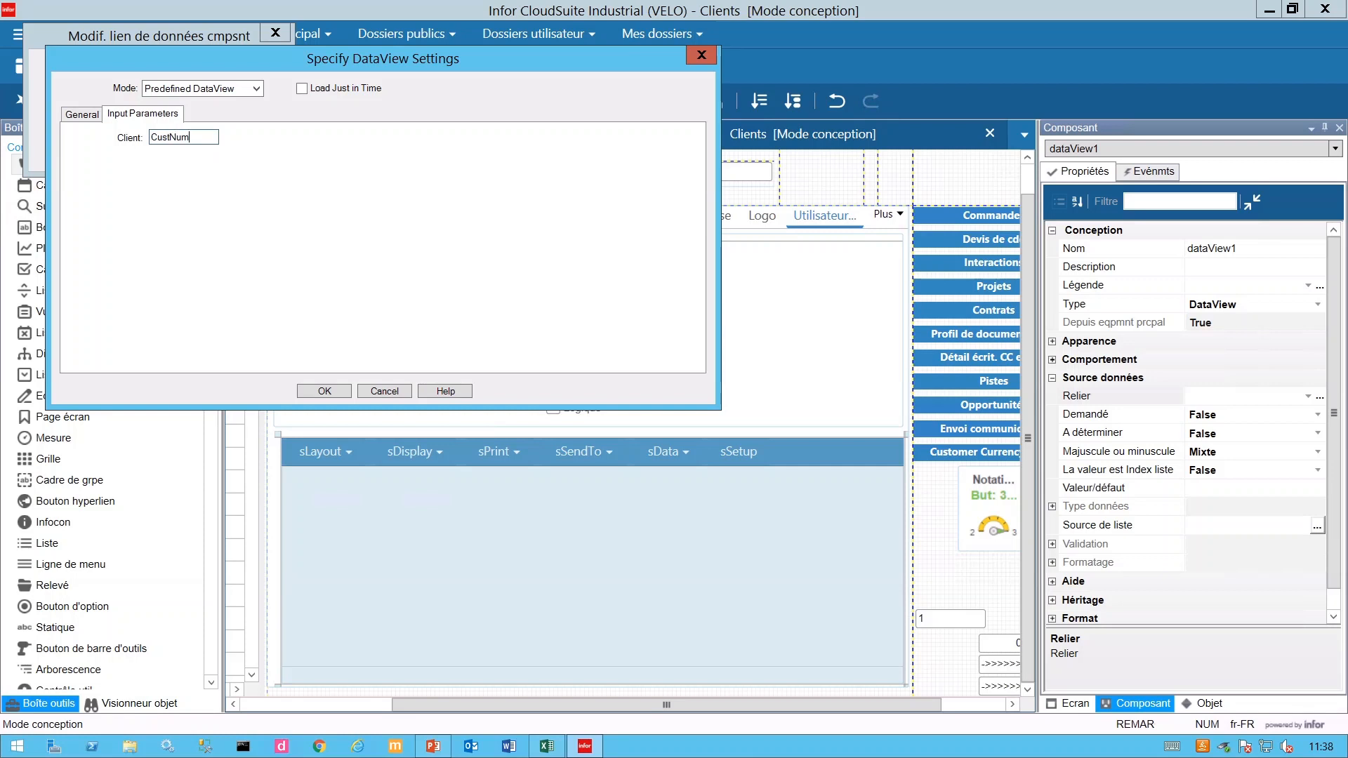
- Enable Load Just in Time, confirm both dialogs, and save the form
{"action": "left_click", "coordinate": [302, 90]}
{"action": "left_click", "coordinate": [85, 115]}
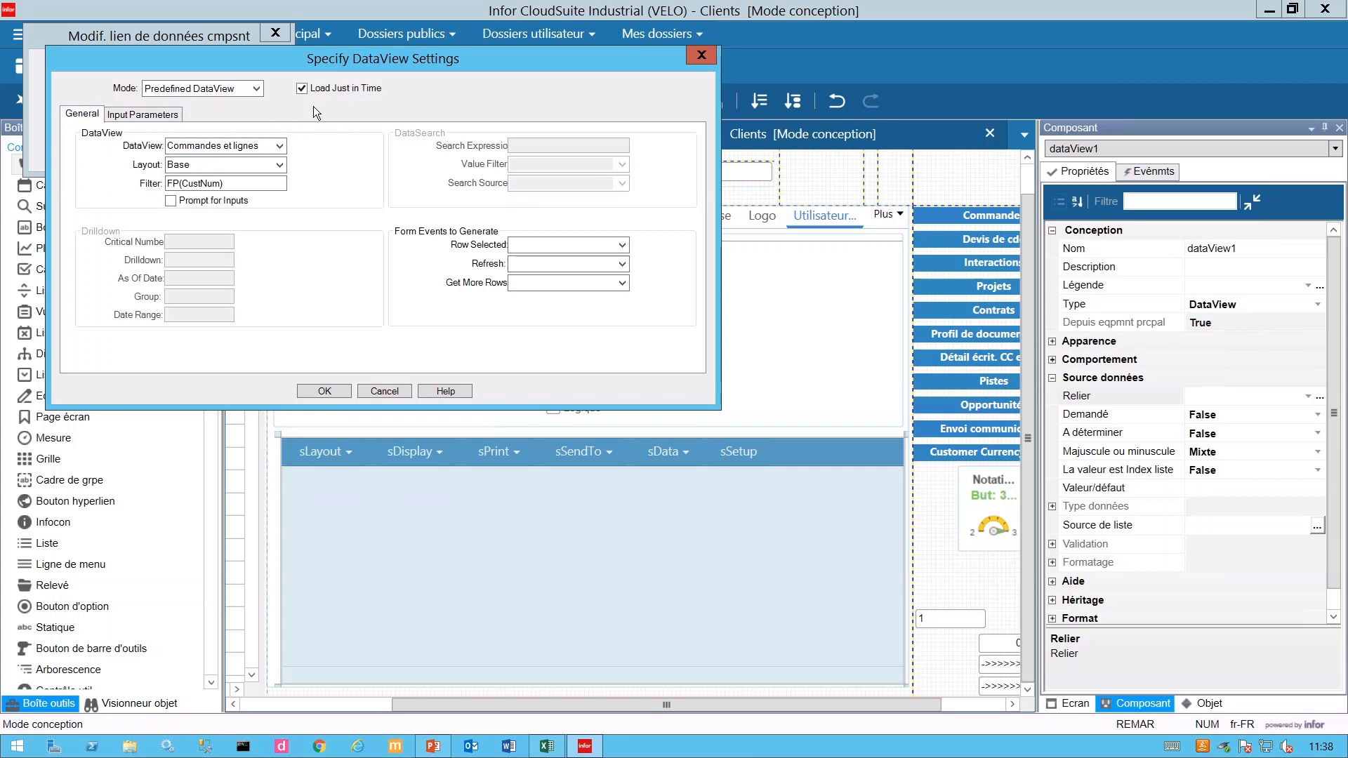
{"action": "left_click", "coordinate": [323, 392]}
{"action": "left_click", "coordinate": [84, 151]}
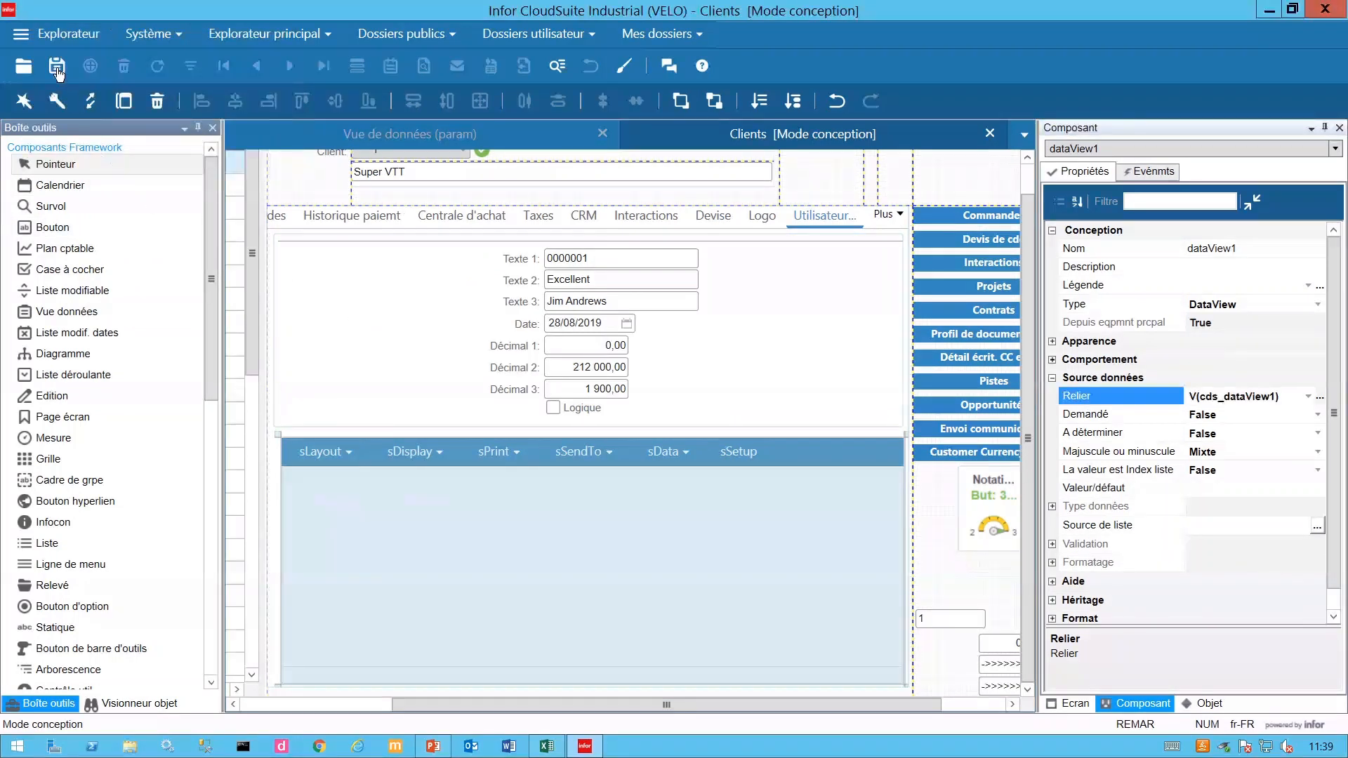
{"action": "key", "text": "ctrl+s"}
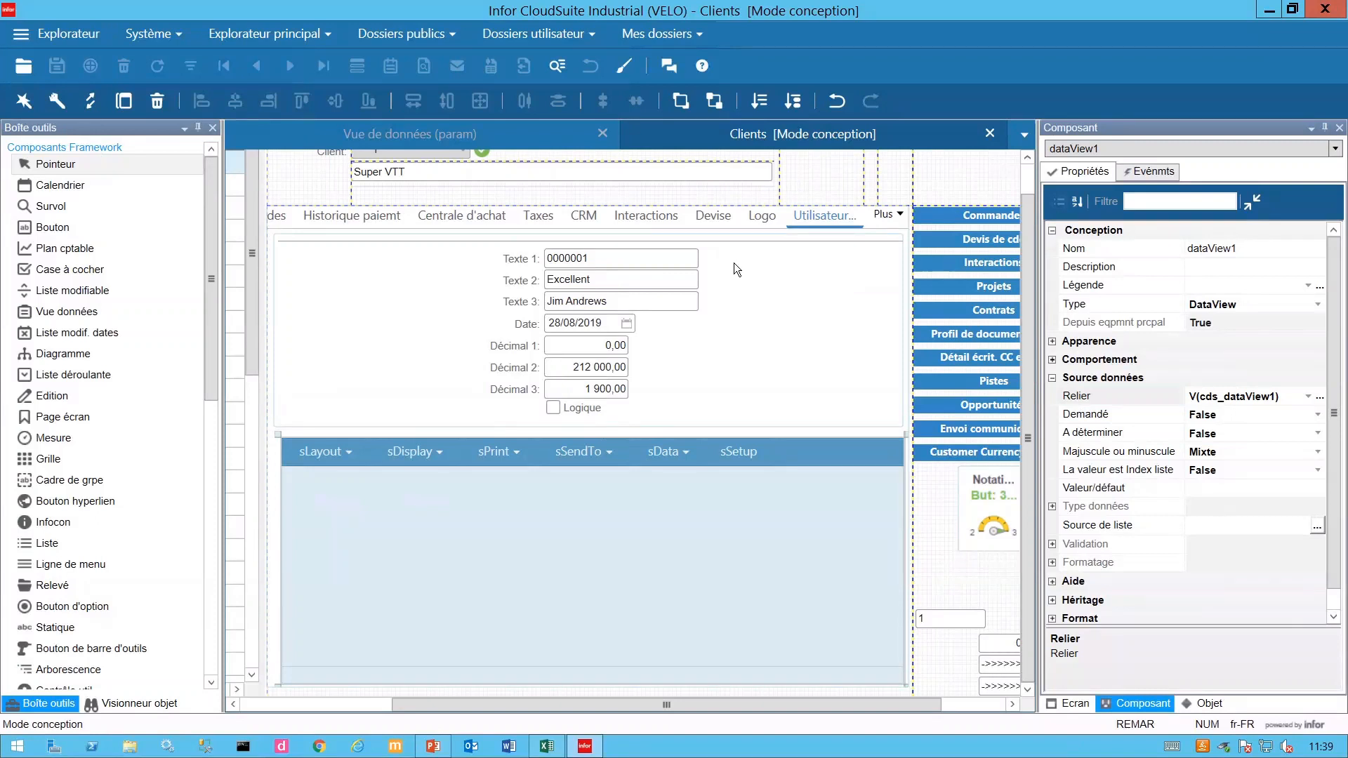
- Exit design mode to check the Utilisateur tab, then close the Clients form
{"action": "left_click", "coordinate": [621, 67]}
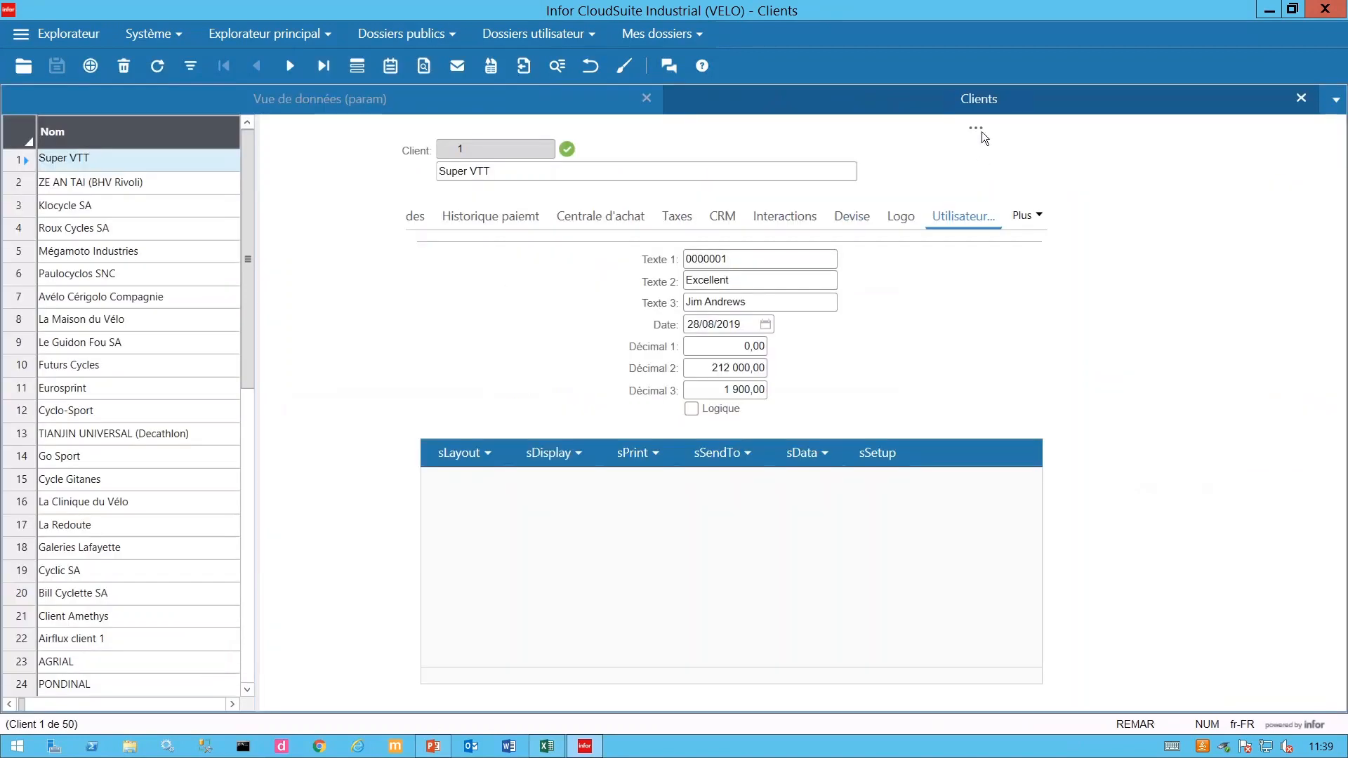
{"action": "left_click", "coordinate": [1303, 100]}
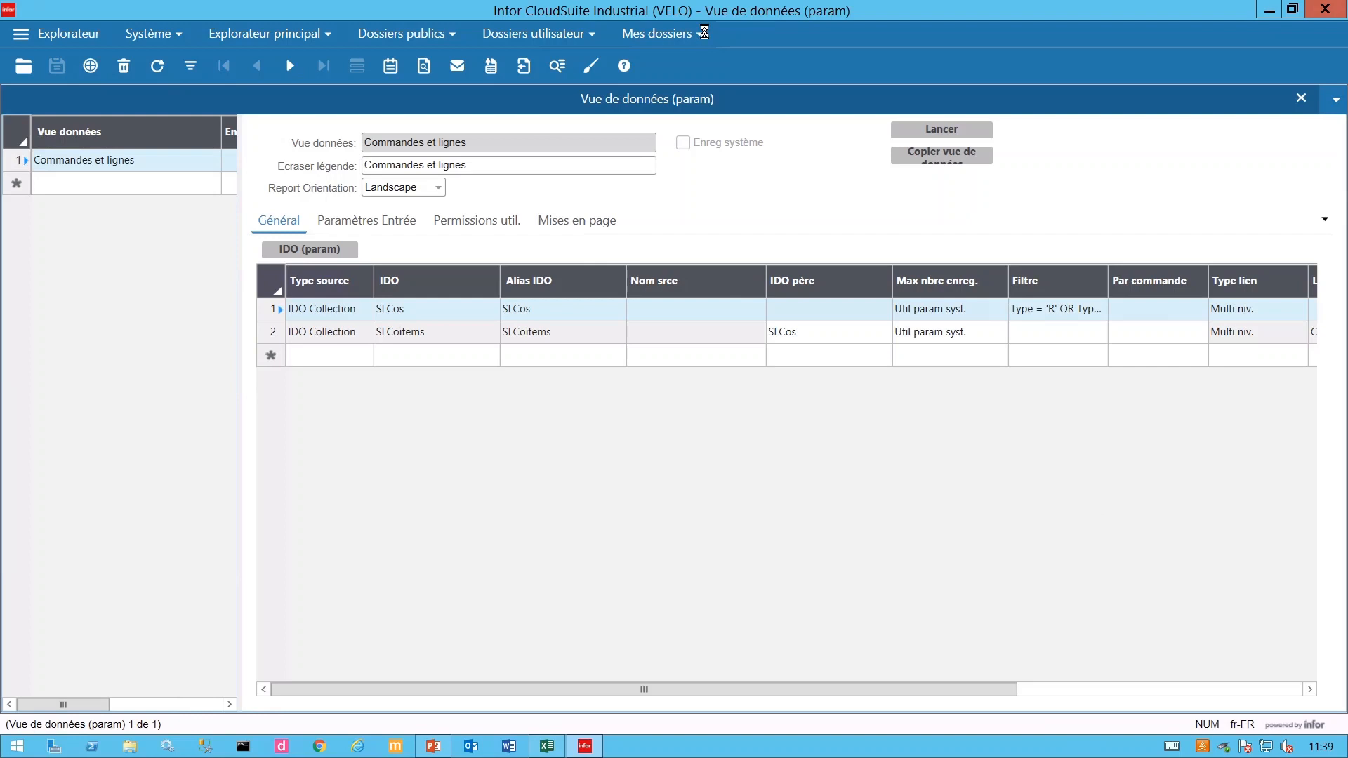
- Reopen 6 - Clients from Mes dossiers > Vue de données and view its Utilisateur tab
{"action": "left_click", "coordinate": [698, 35]}
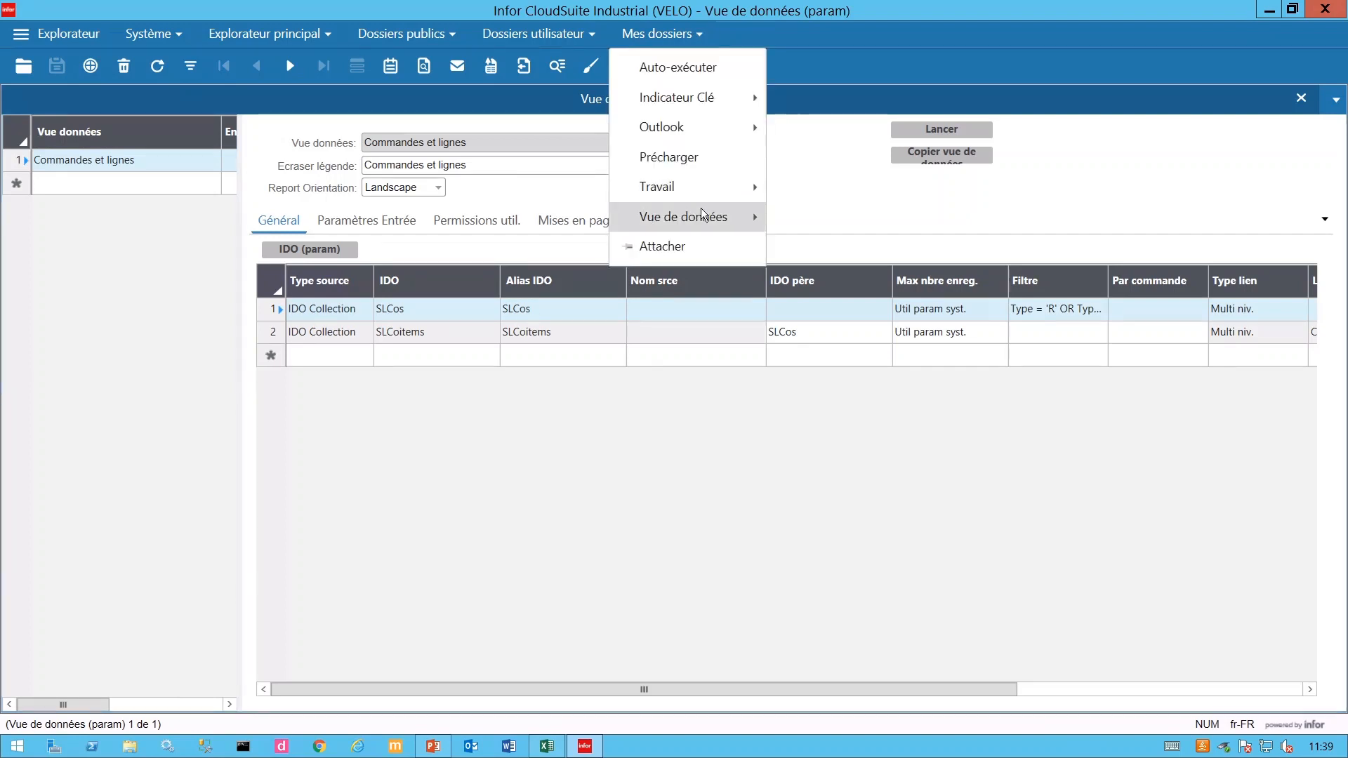
{"action": "mouse_move", "coordinate": [702, 215]}
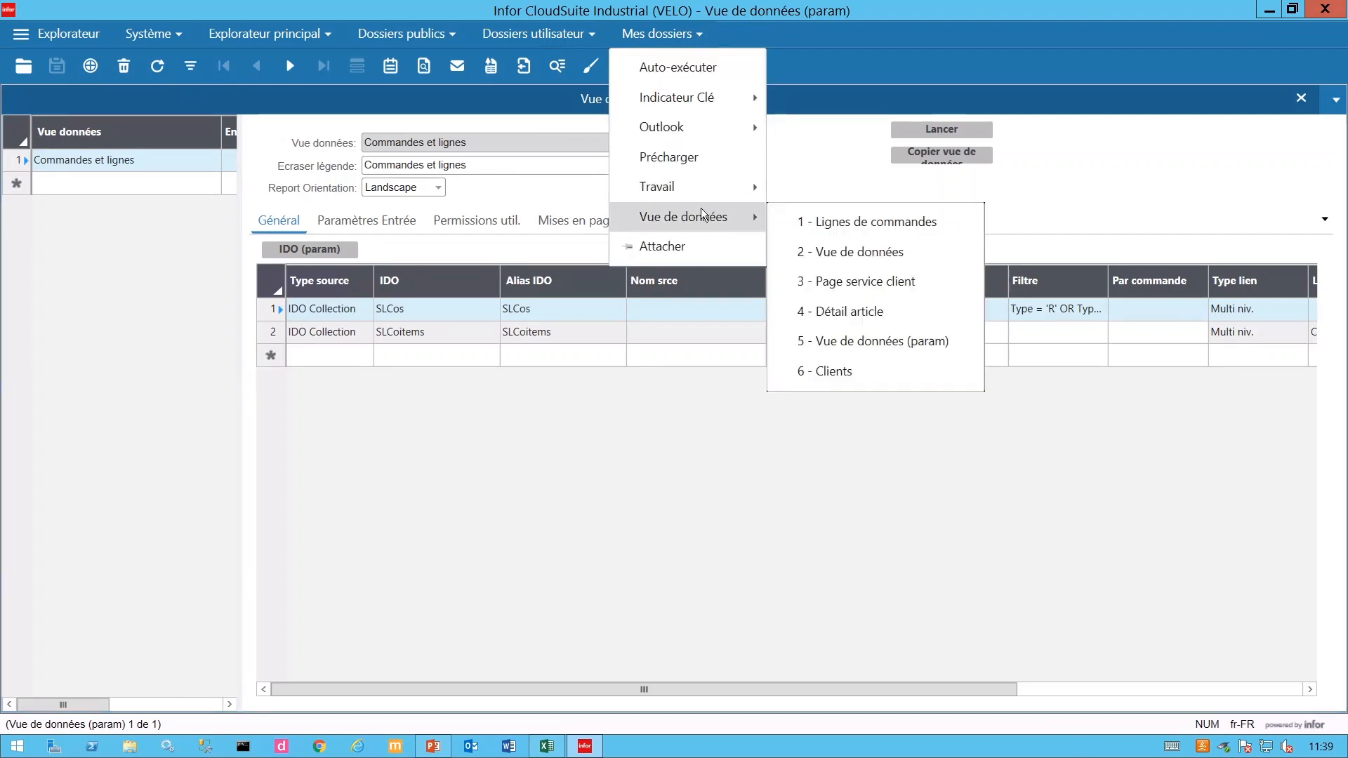
{"action": "left_click", "coordinate": [847, 373]}
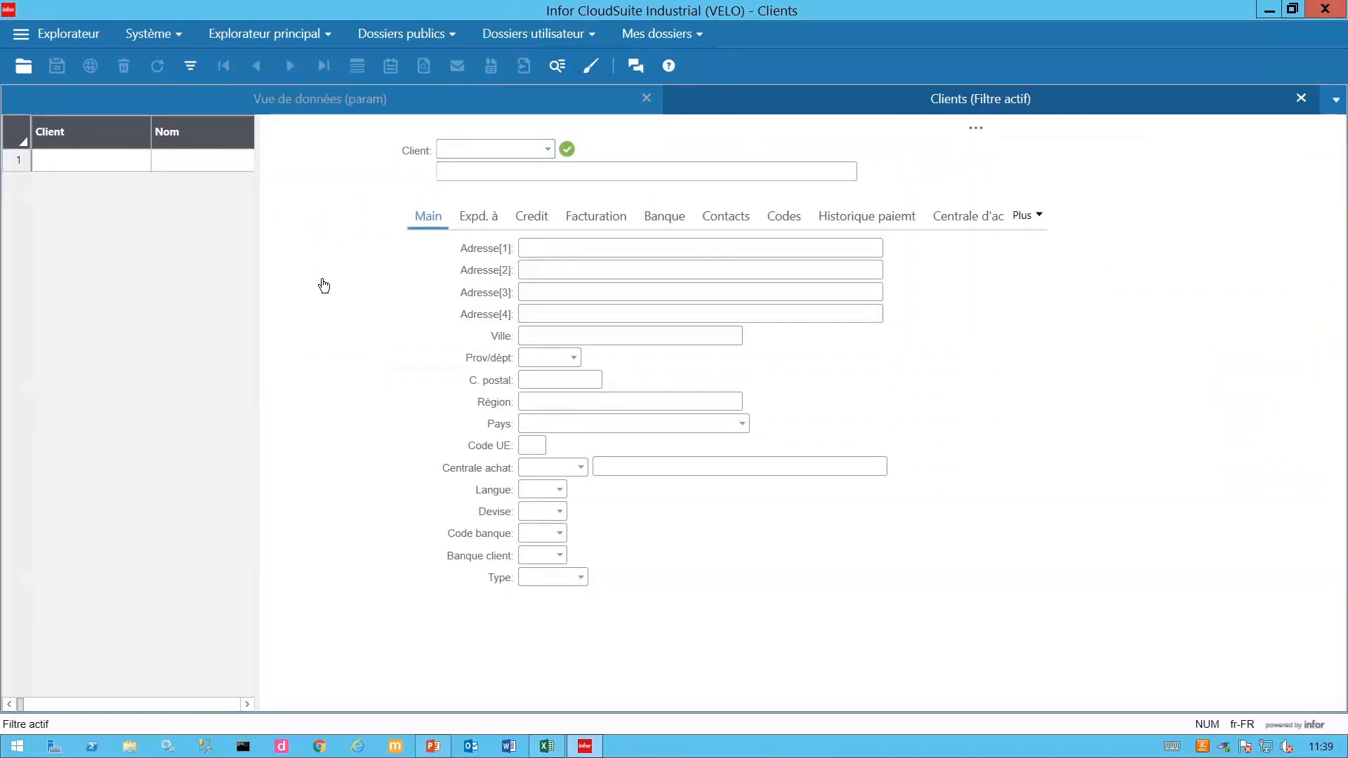
{"action": "left_click", "coordinate": [1041, 218]}
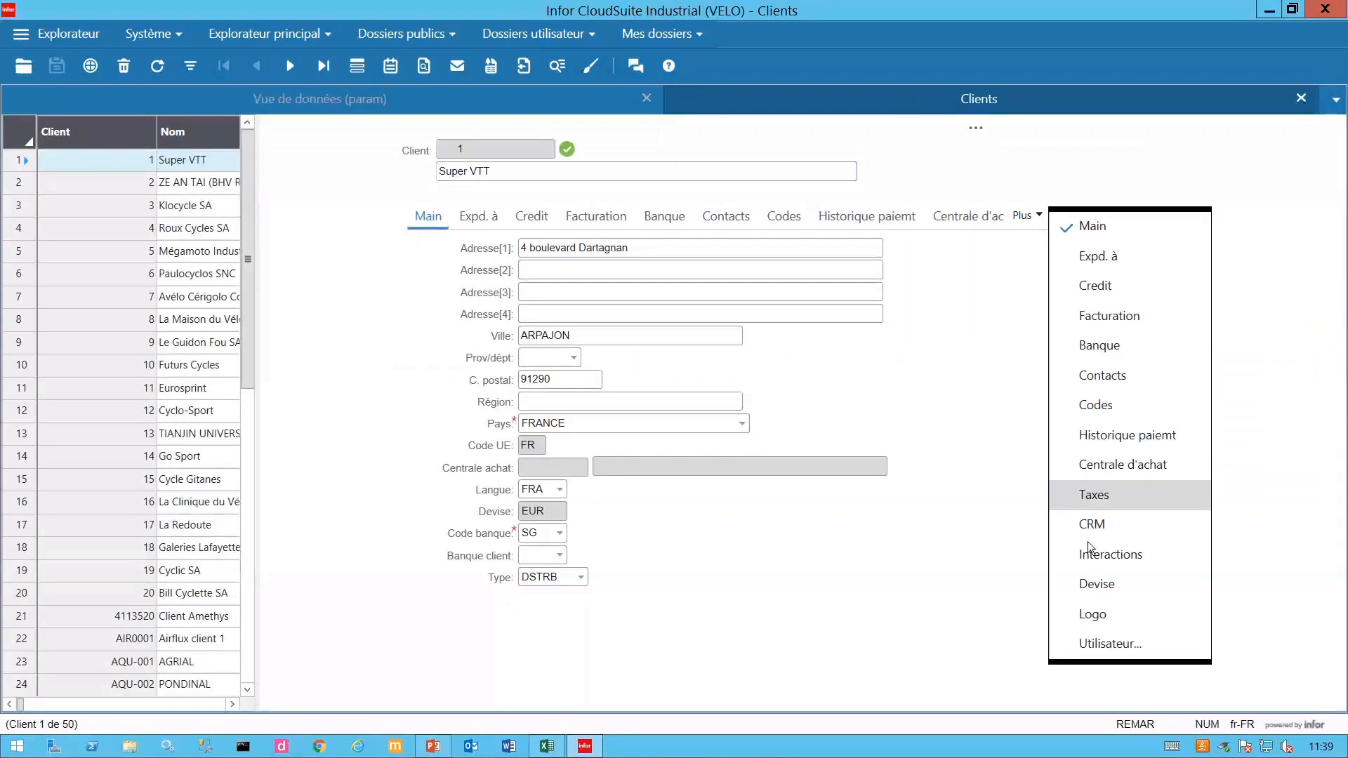
{"action": "left_click", "coordinate": [1130, 642]}
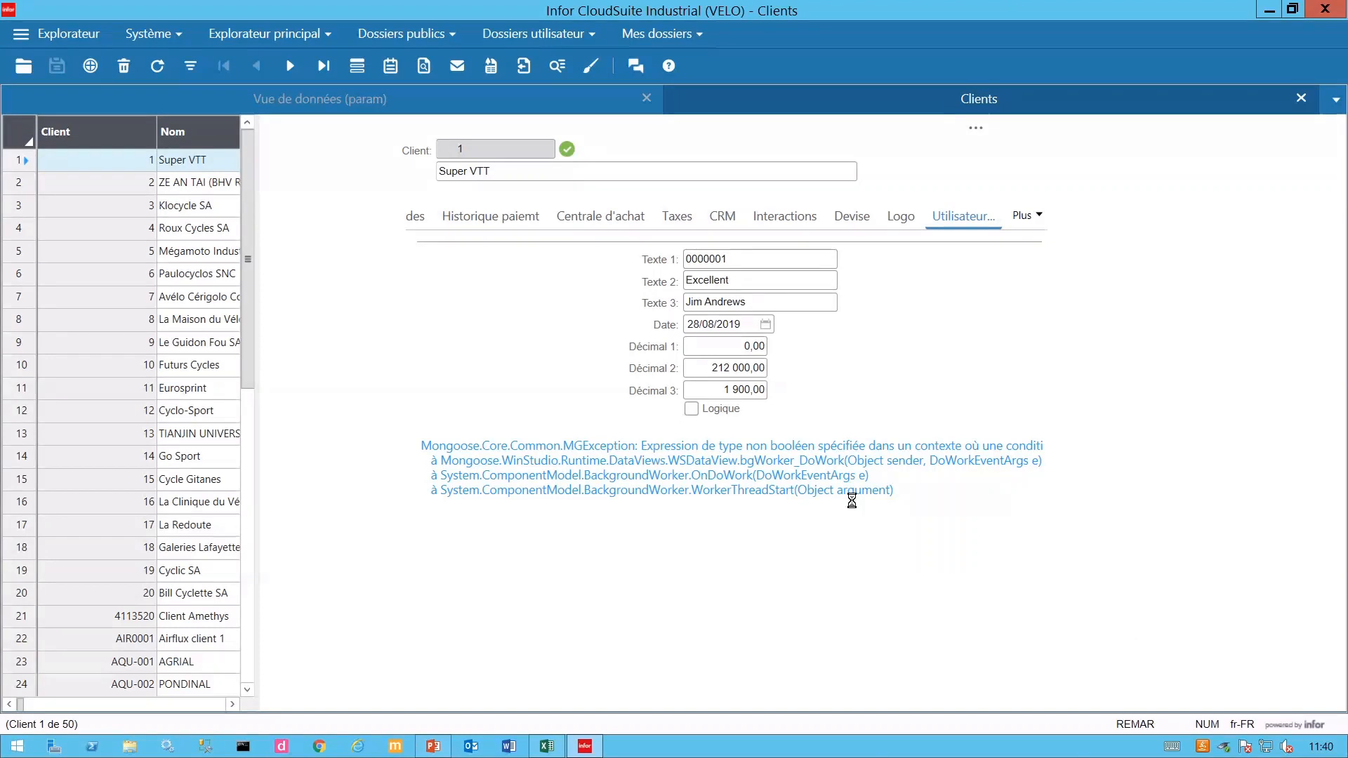
- In design mode, delete CustNum from dataView1's Client input parameter
{"action": "key", "text": "ctrl+alt+d"}
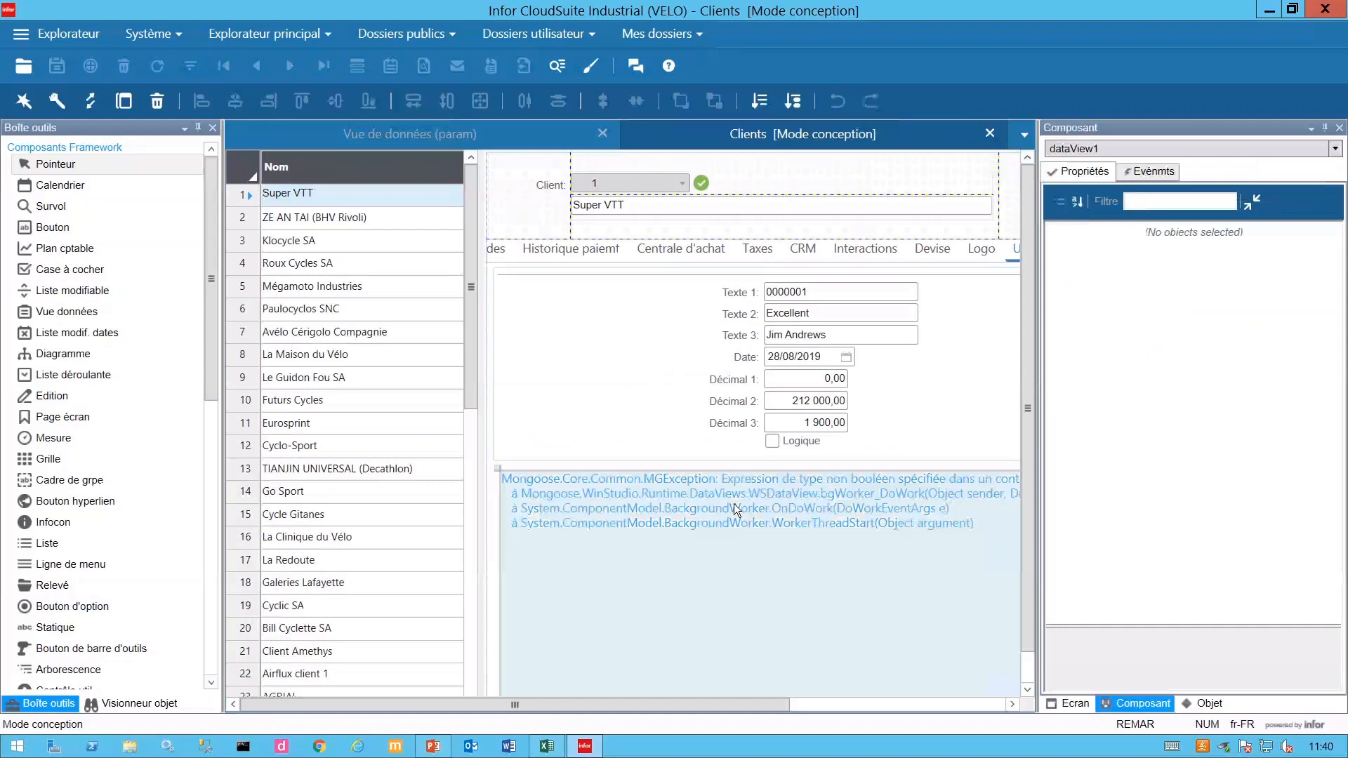
{"action": "left_click", "coordinate": [1321, 398]}
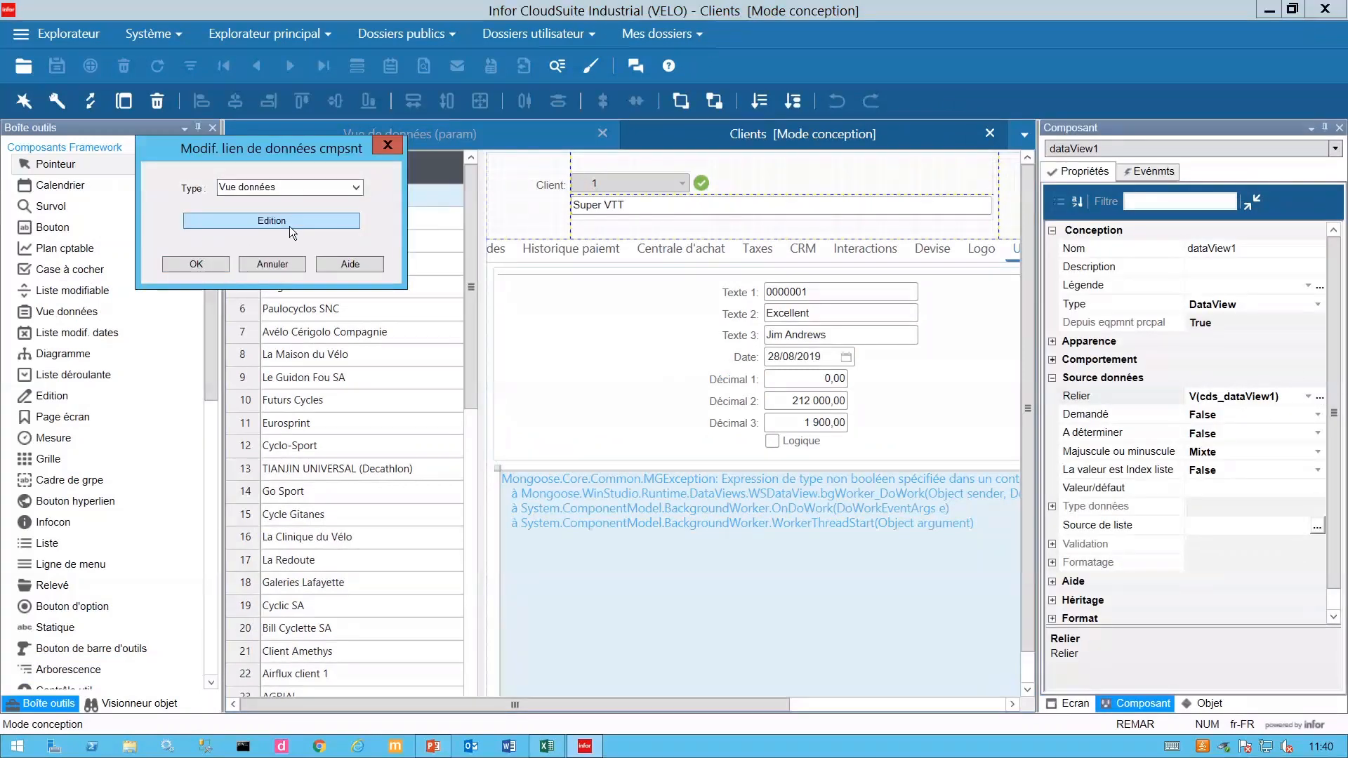
{"action": "left_click", "coordinate": [293, 232]}
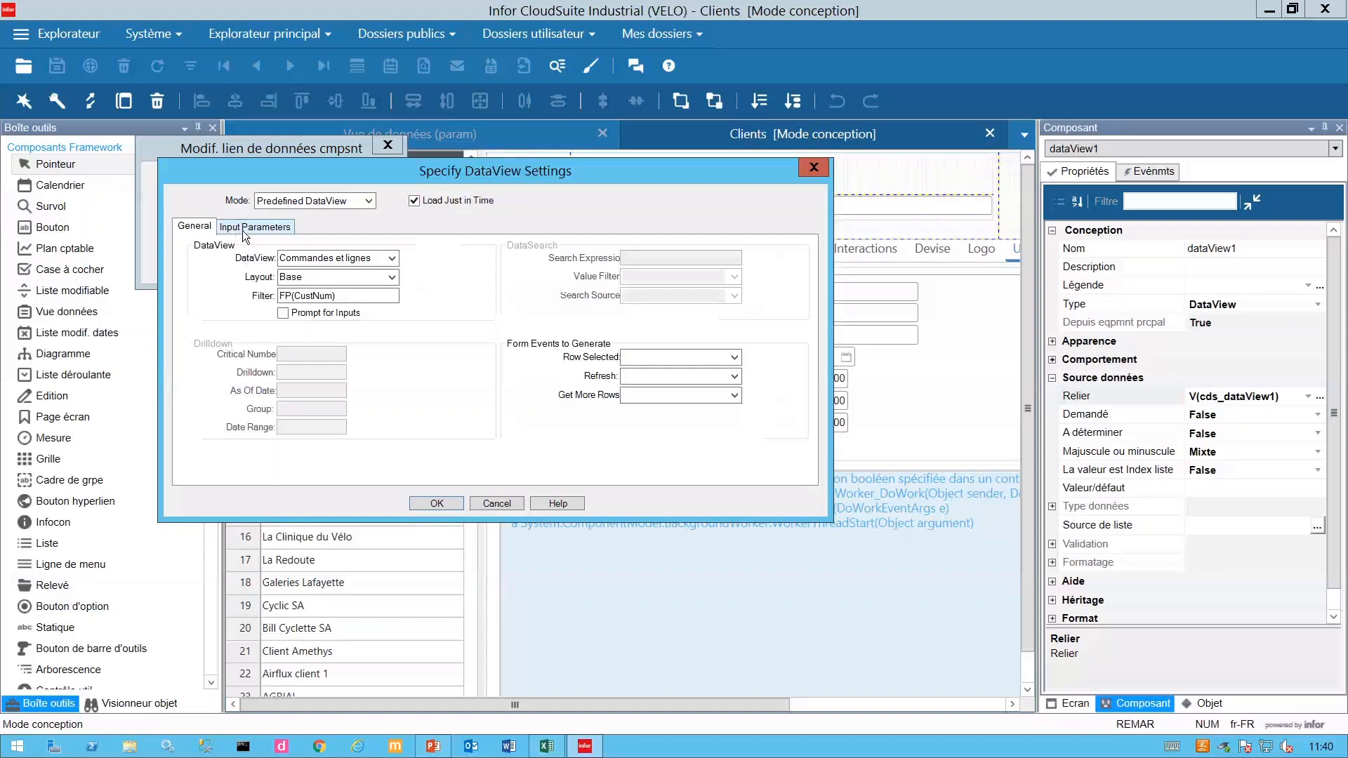
{"action": "left_click", "coordinate": [249, 227]}
{"action": "double_click", "coordinate": [307, 251]}
{"action": "key", "text": "BackSpace"}
- Confirm the data view settings and data link, save, and close the Clients form
{"action": "left_click", "coordinate": [205, 229]}
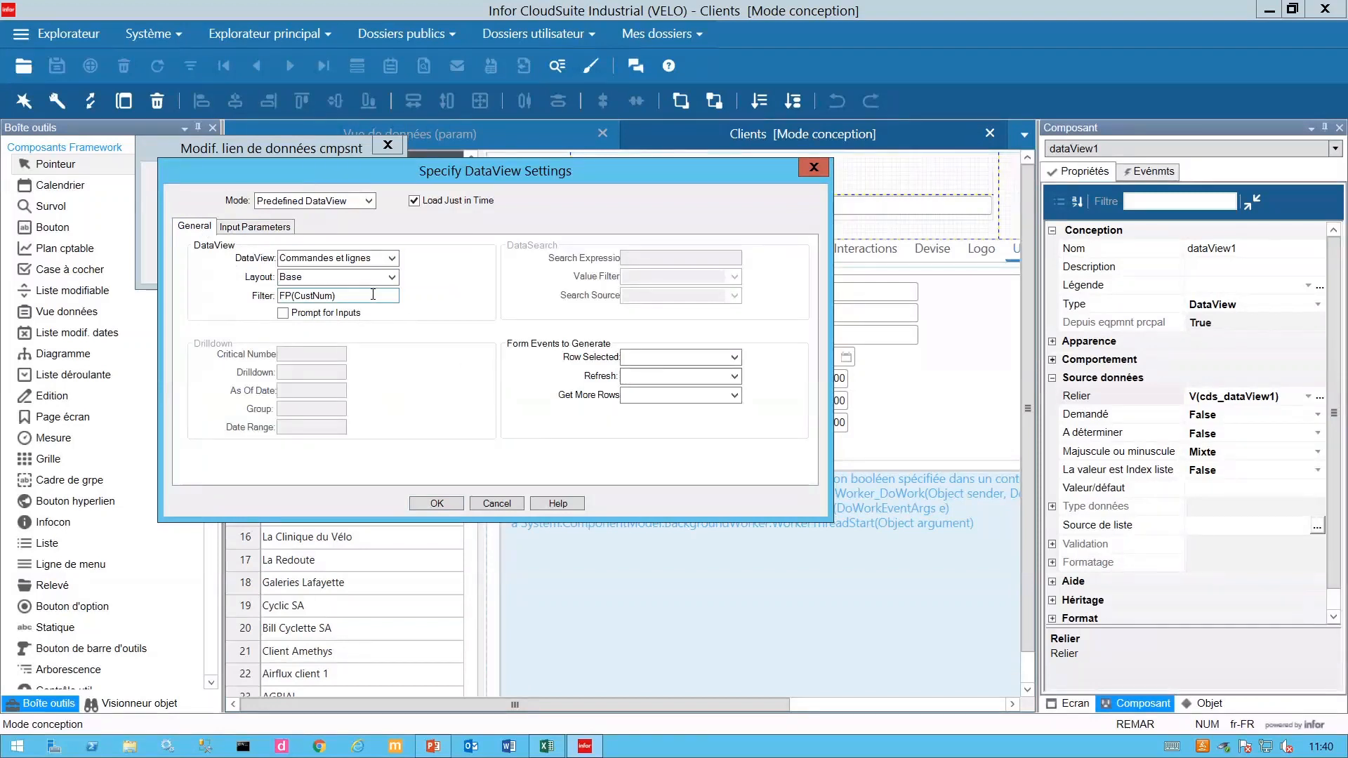
{"action": "left_click", "coordinate": [445, 503]}
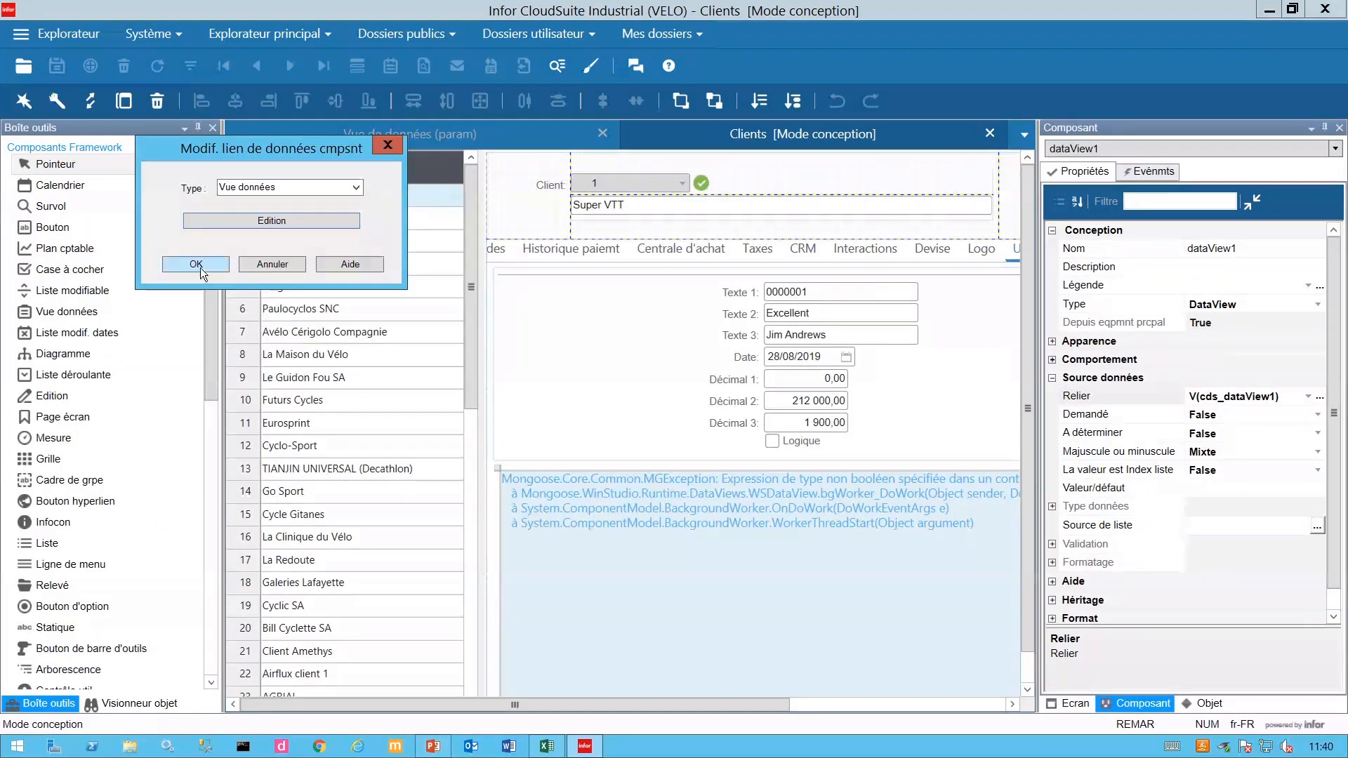
{"action": "left_click", "coordinate": [200, 267]}
{"action": "left_click", "coordinate": [59, 68]}
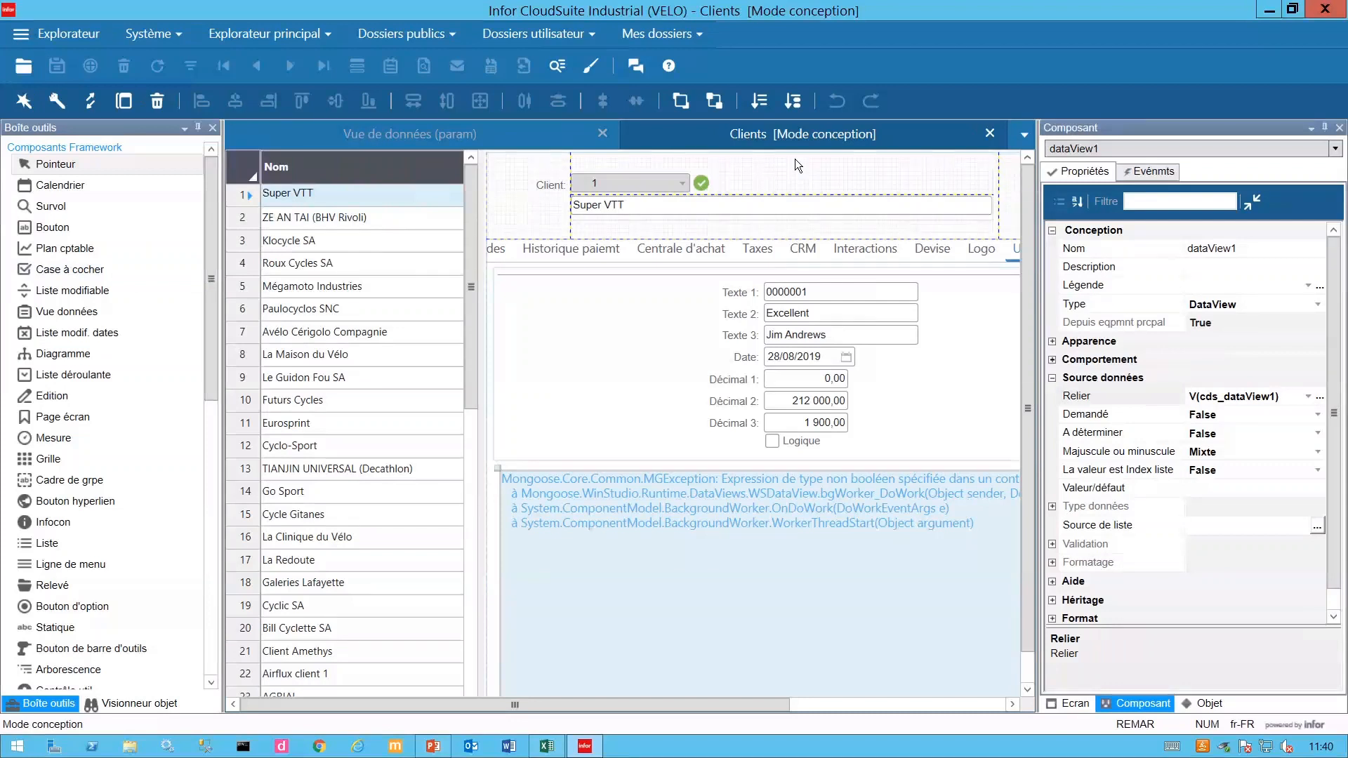
{"action": "left_click", "coordinate": [990, 134]}
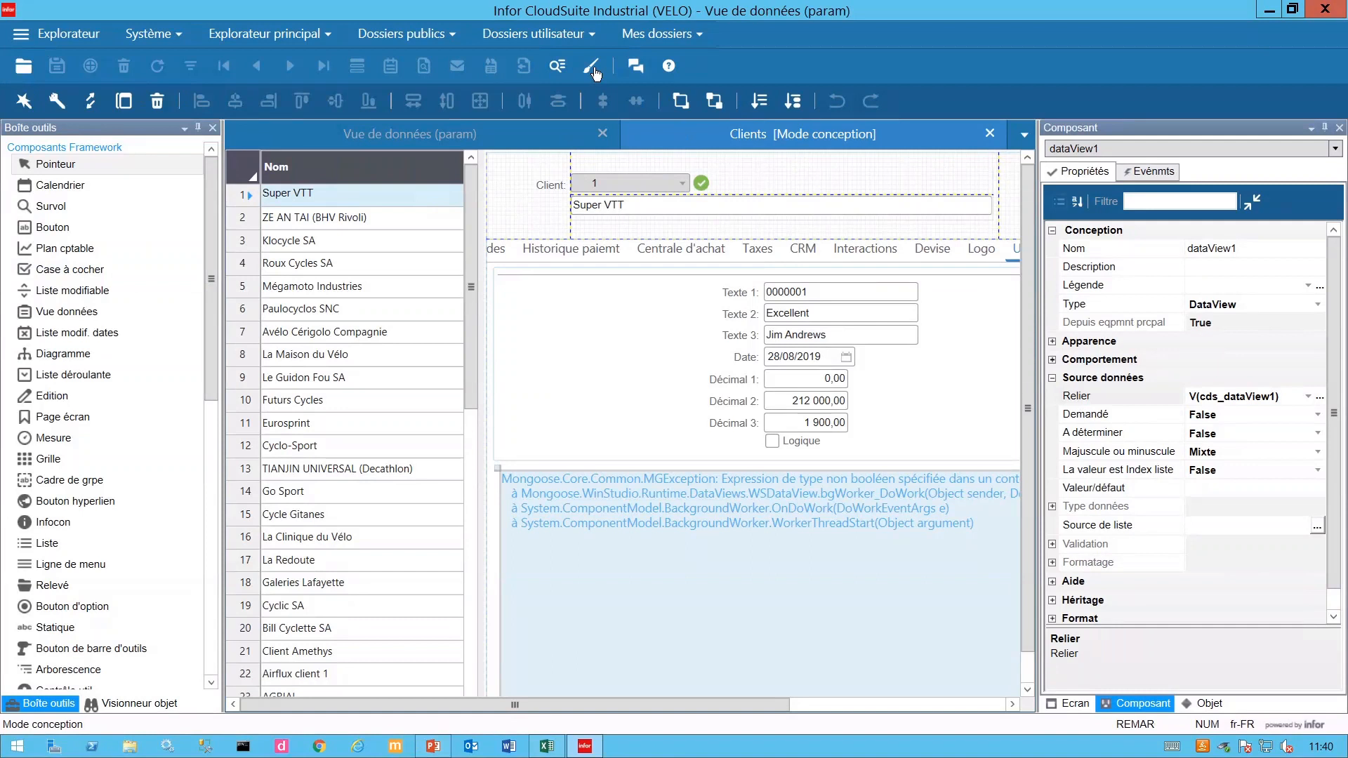
- Leave design mode, reopen Clients, load all customers with F4, and view the Utilisateur fields
{"action": "left_click", "coordinate": [593, 69]}
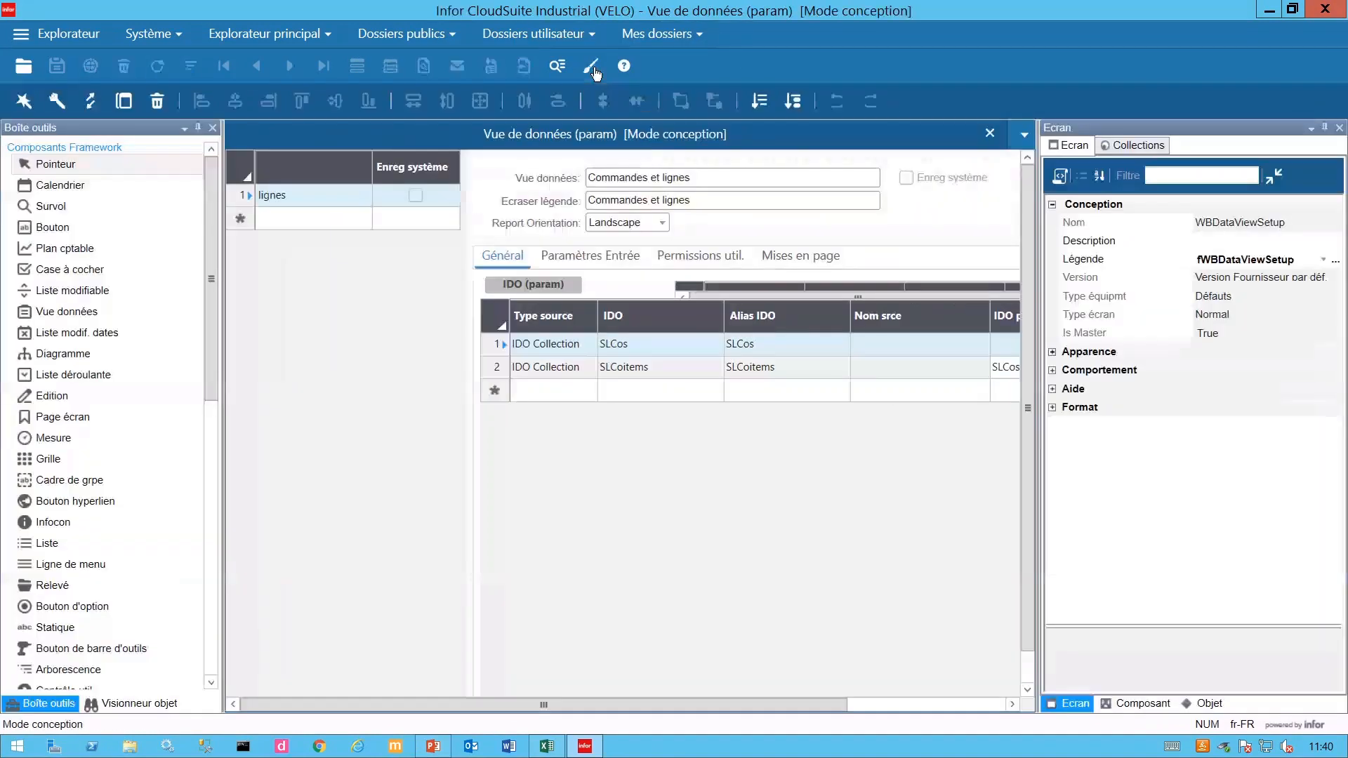
{"action": "left_click", "coordinate": [582, 72]}
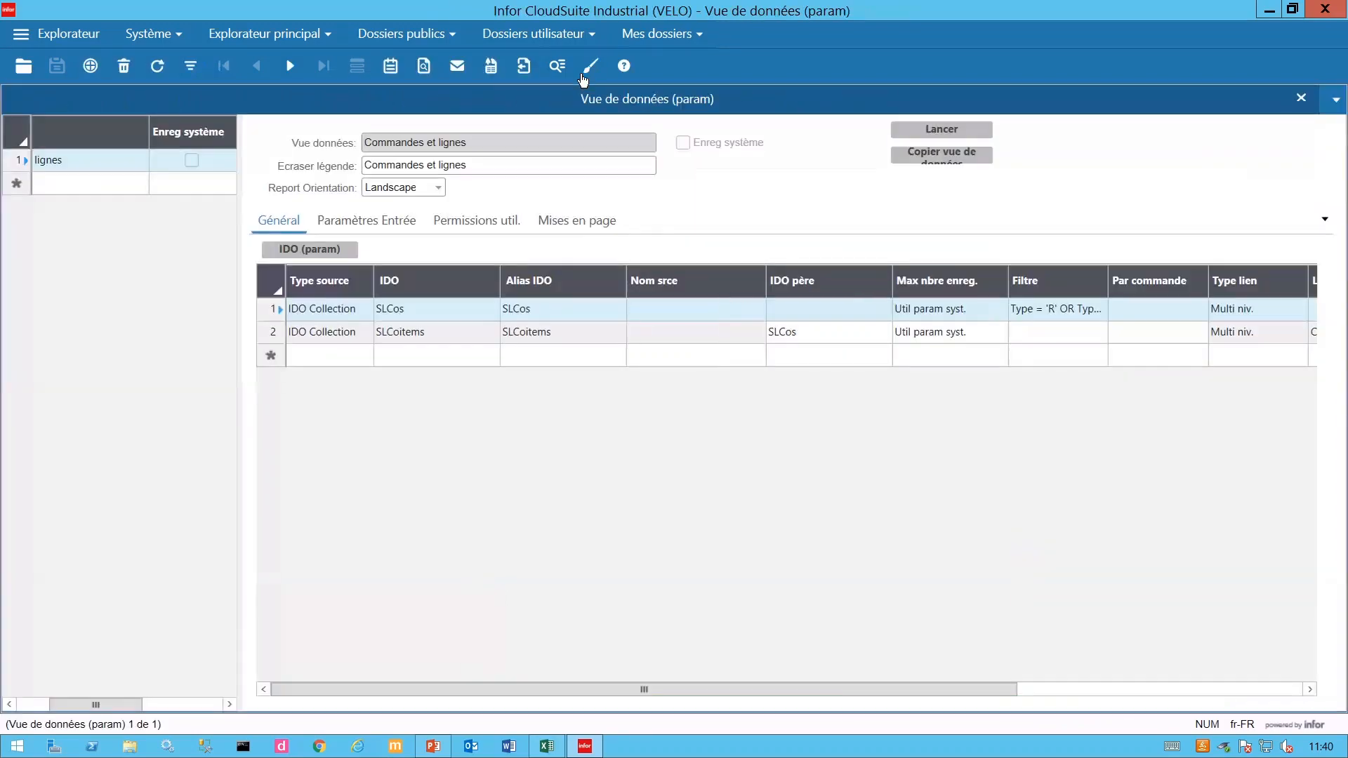
{"action": "left_click", "coordinate": [685, 39]}
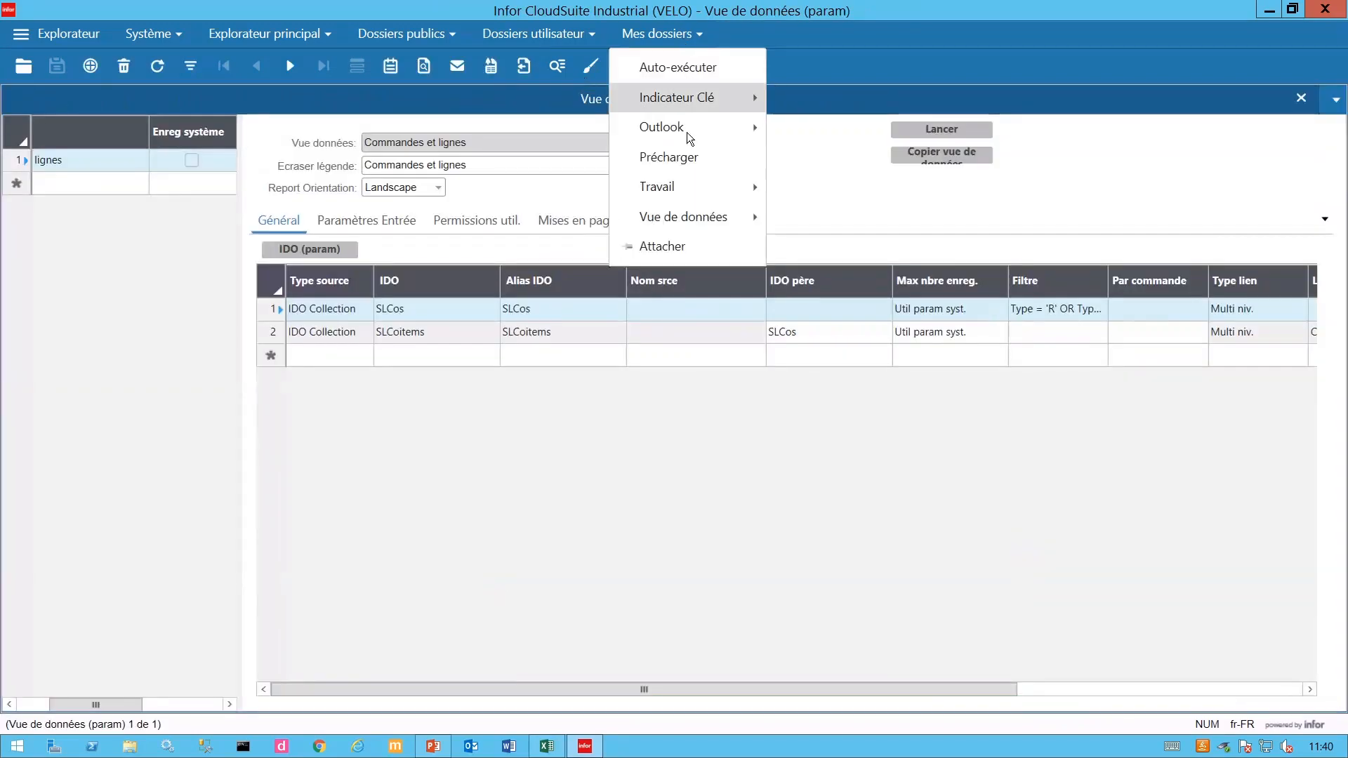
{"action": "mouse_move", "coordinate": [703, 221]}
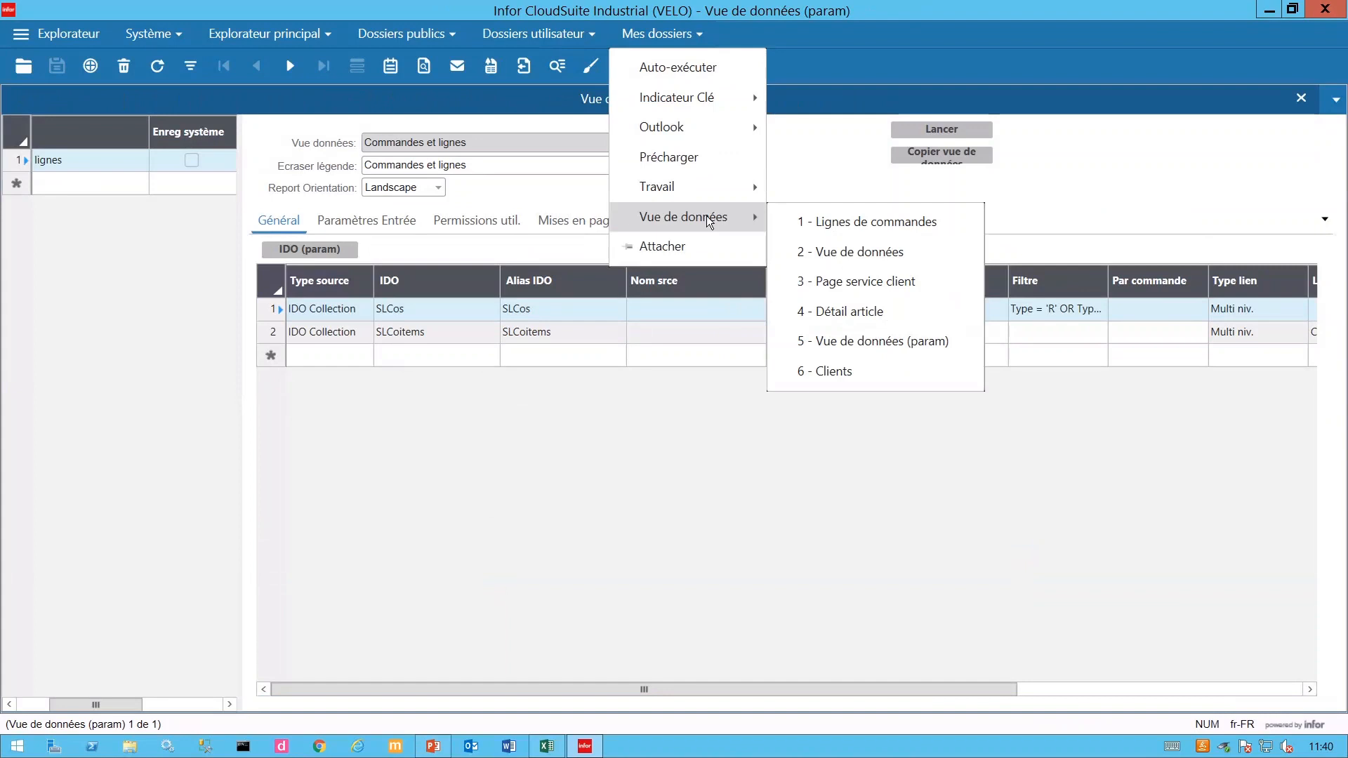
{"action": "left_click", "coordinate": [869, 344]}
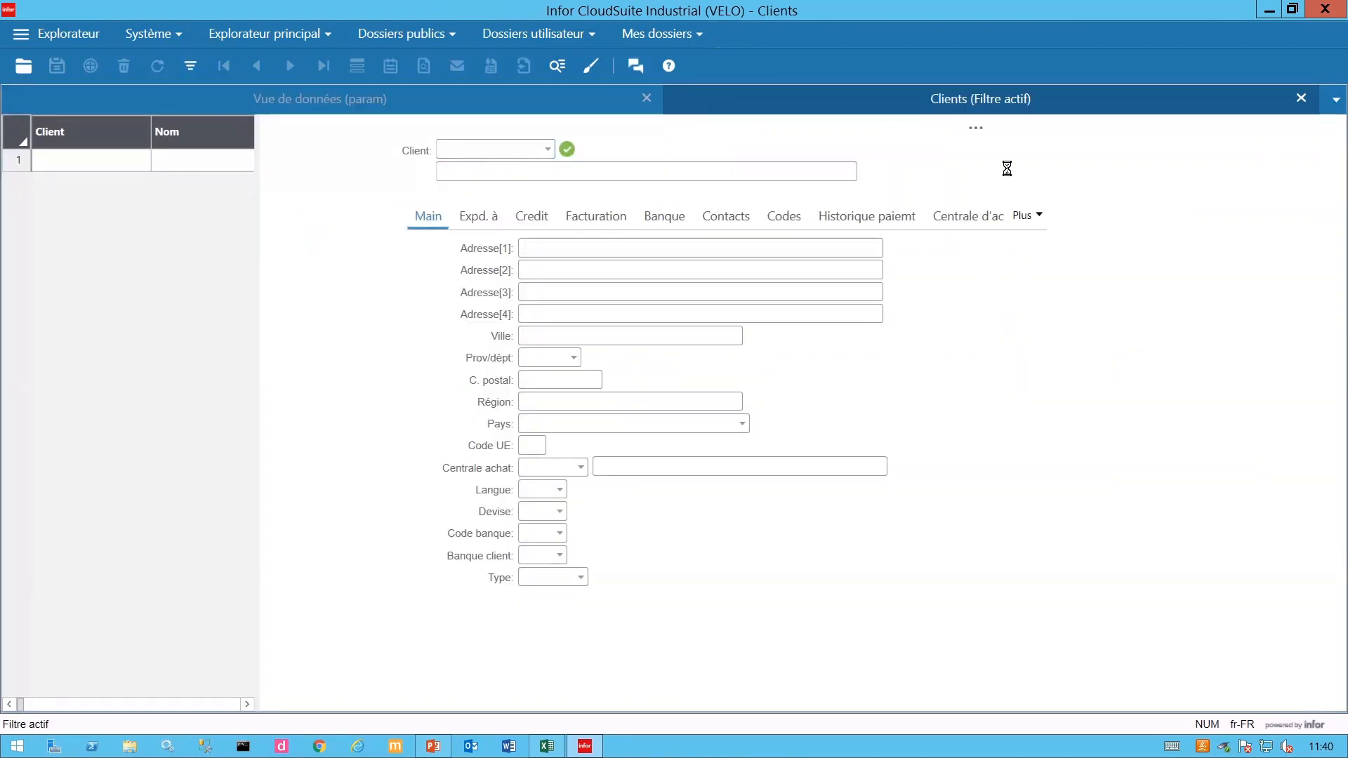
{"action": "key", "text": "F4"}
{"action": "left_click", "coordinate": [1030, 218]}
{"action": "left_click", "coordinate": [1145, 655]}
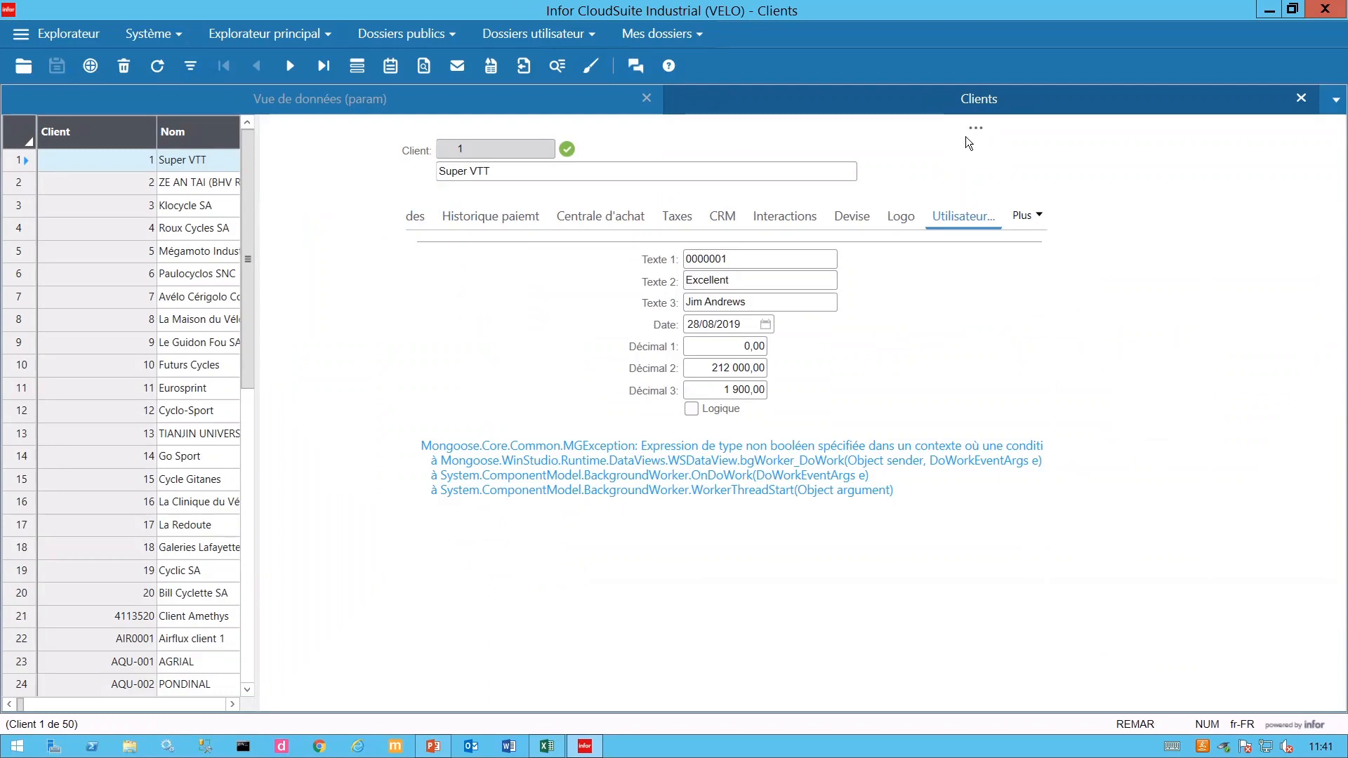
- Close the Clients form and reopen it from Mes dossiers
{"action": "left_click", "coordinate": [1303, 99]}
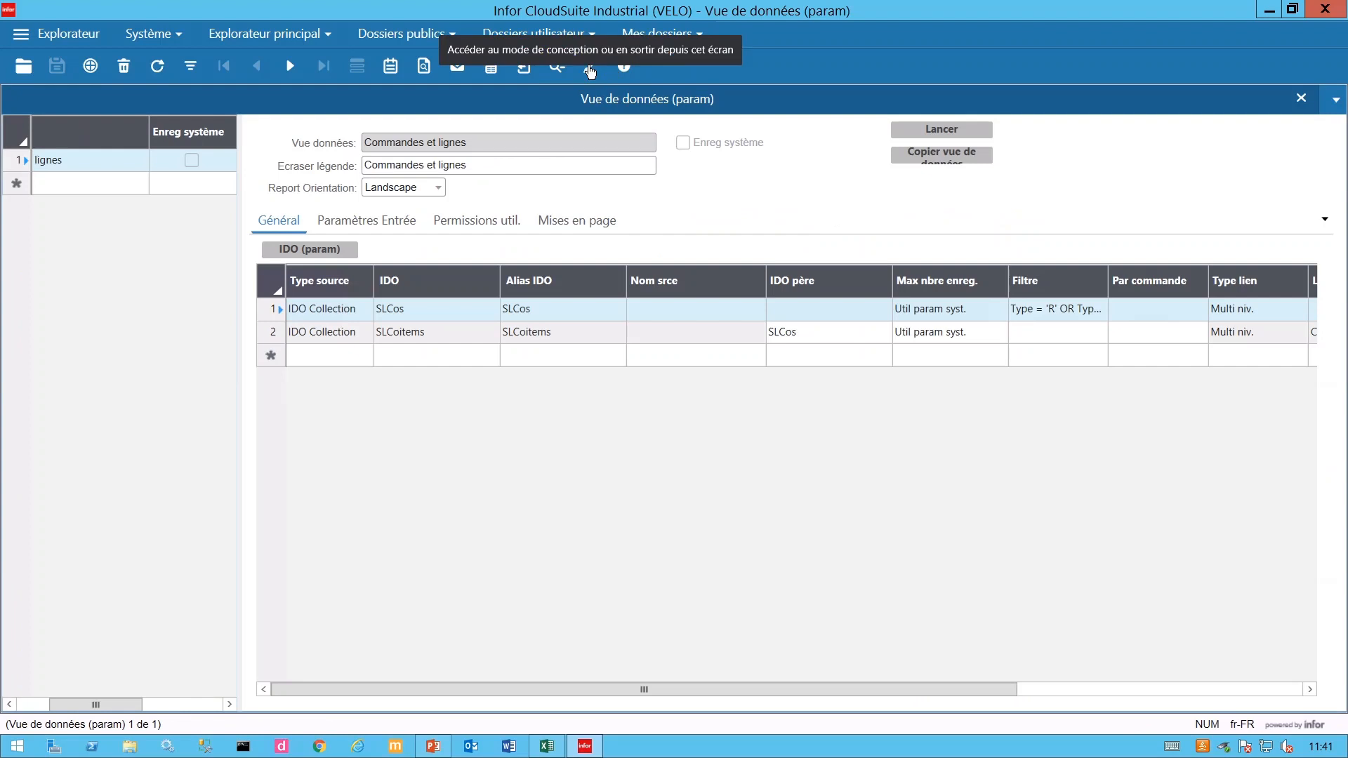
{"action": "left_click", "coordinate": [663, 35]}
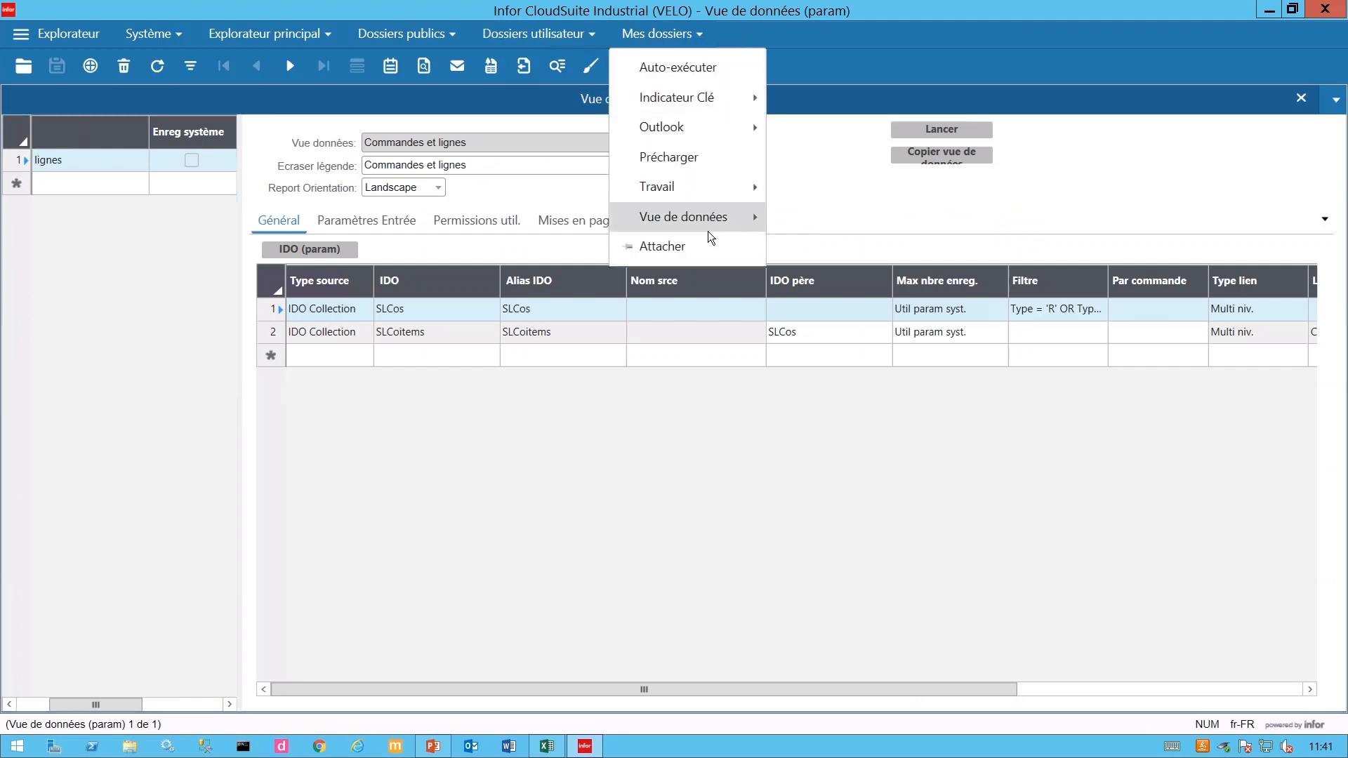
{"action": "left_click", "coordinate": [864, 372]}
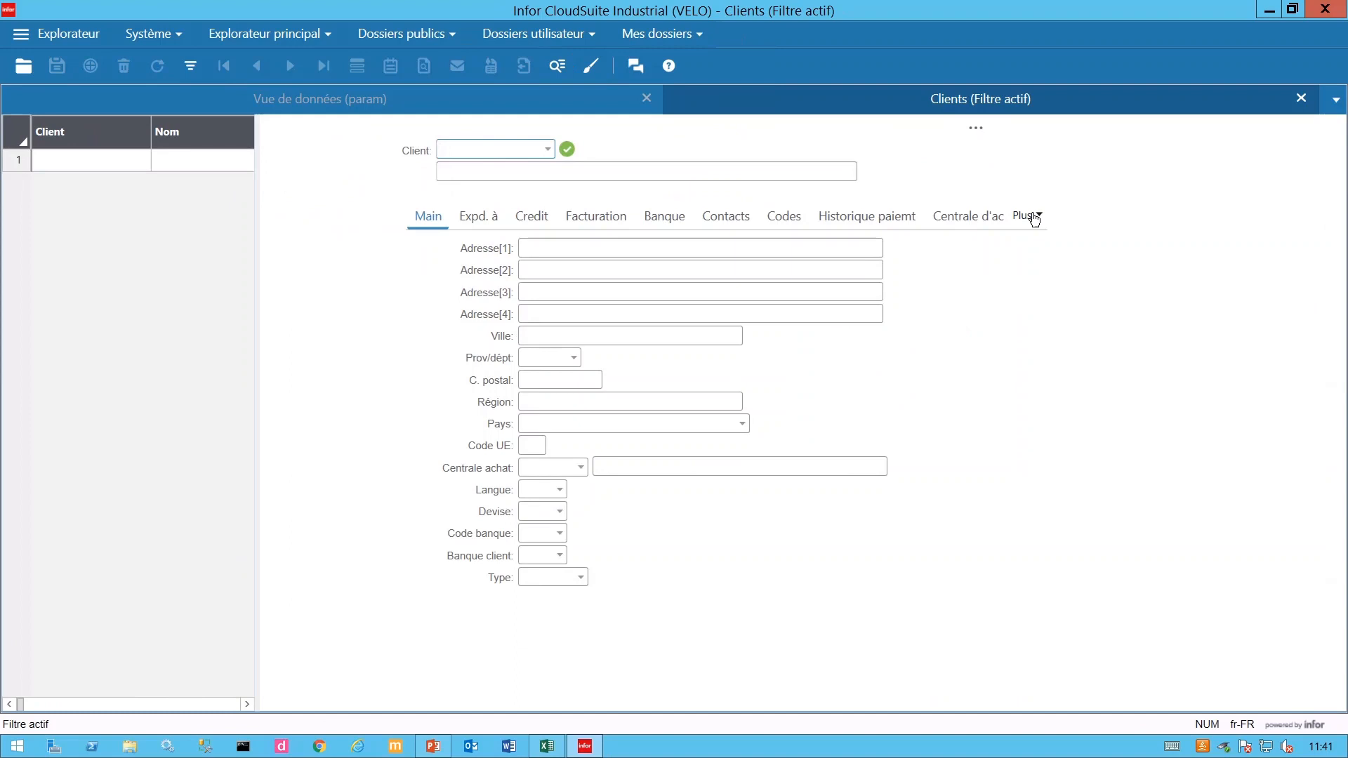
- On the Utilisateur tab, change dataView1's filter to CustNum=FP(CustNum) and confirm
{"action": "left_click", "coordinate": [1035, 218]}
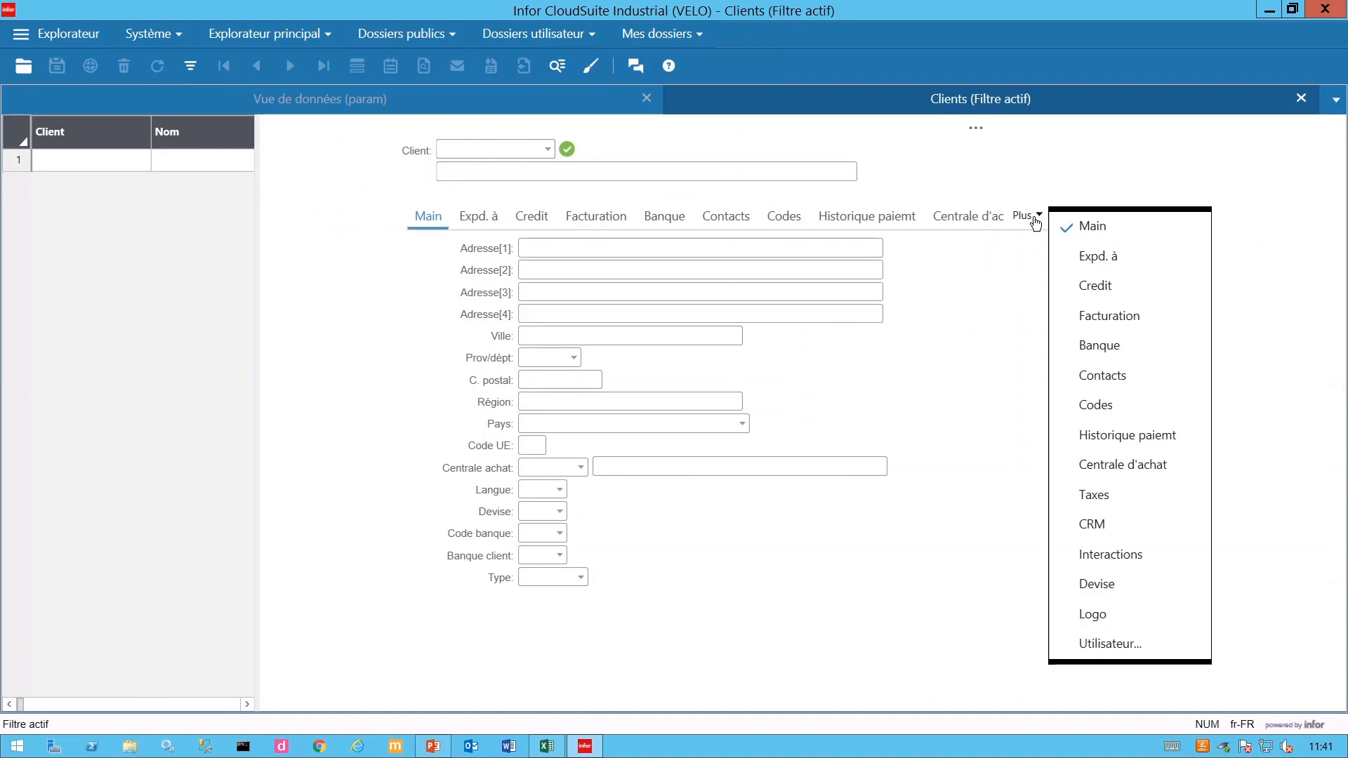
{"action": "left_click", "coordinate": [1114, 646]}
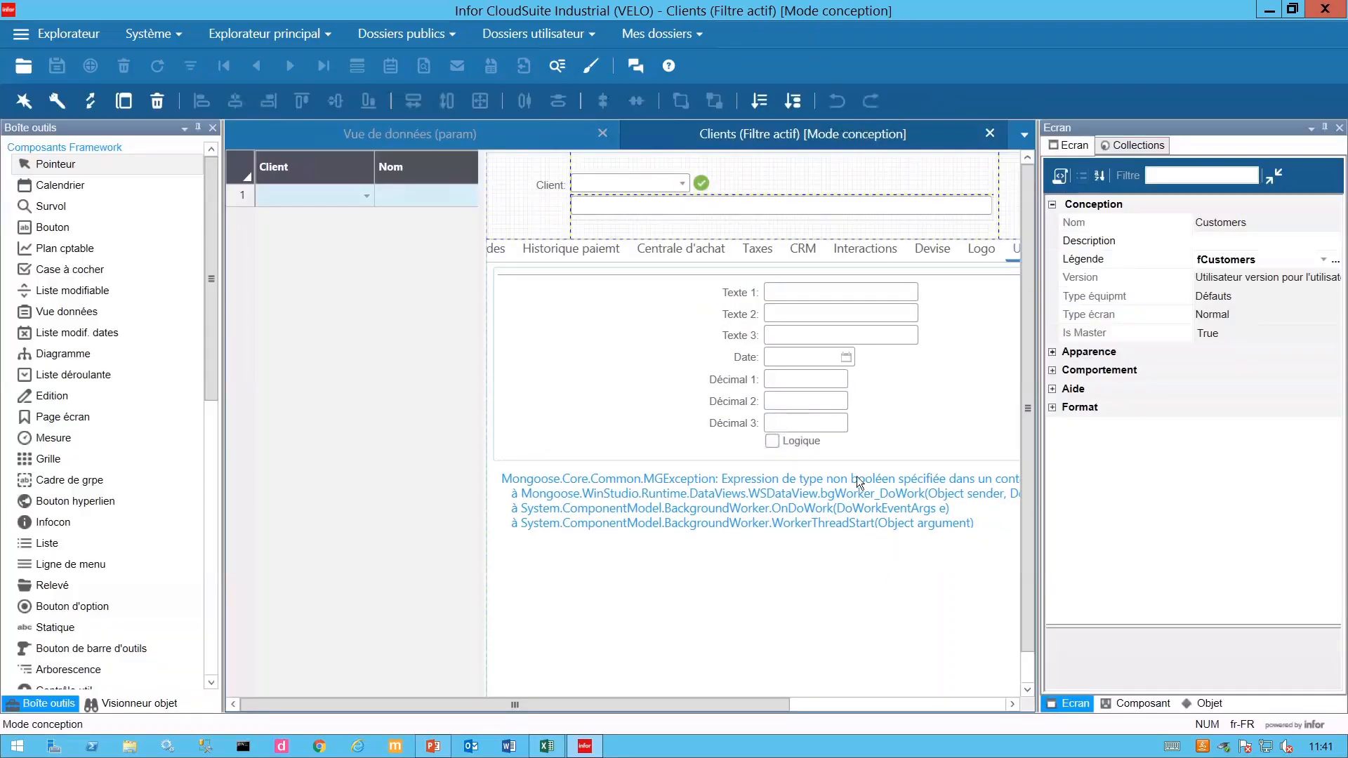
{"action": "left_click", "coordinate": [692, 542]}
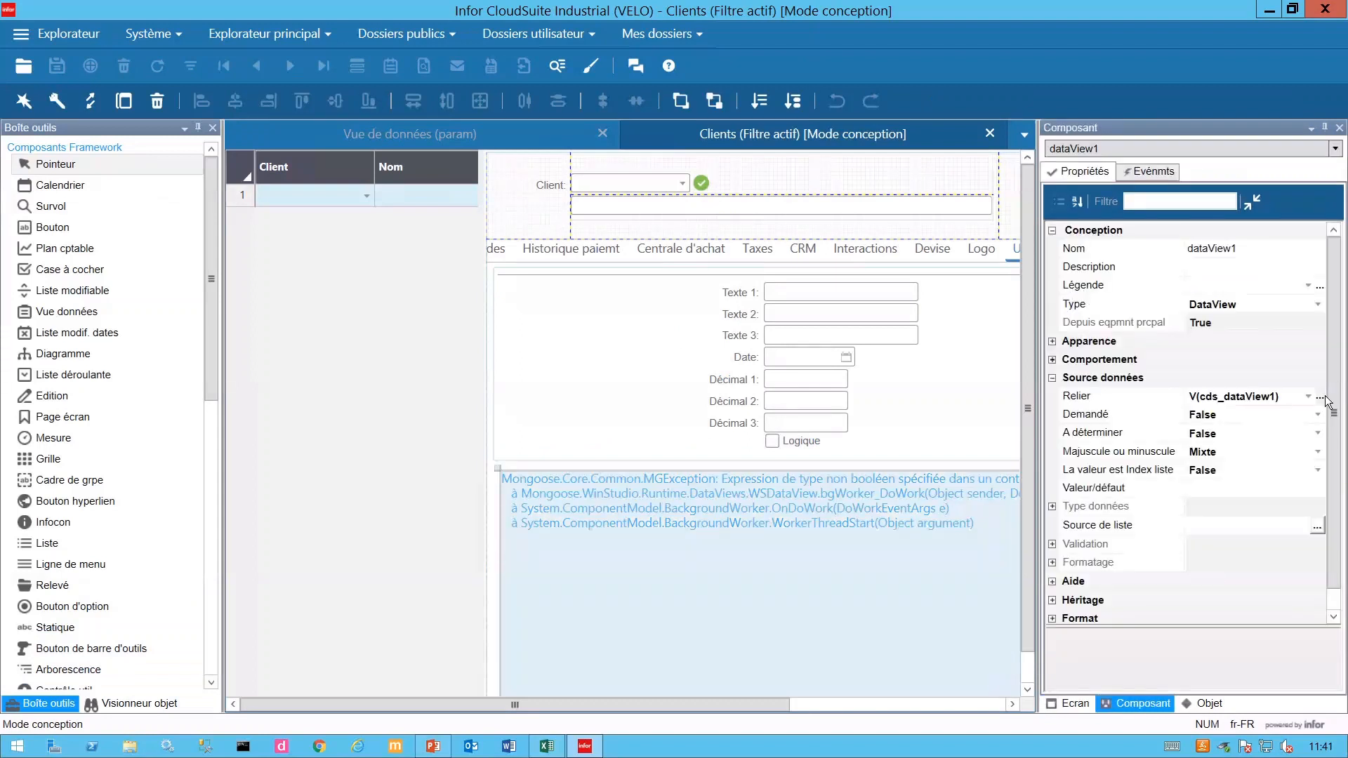
{"action": "left_click", "coordinate": [1320, 397]}
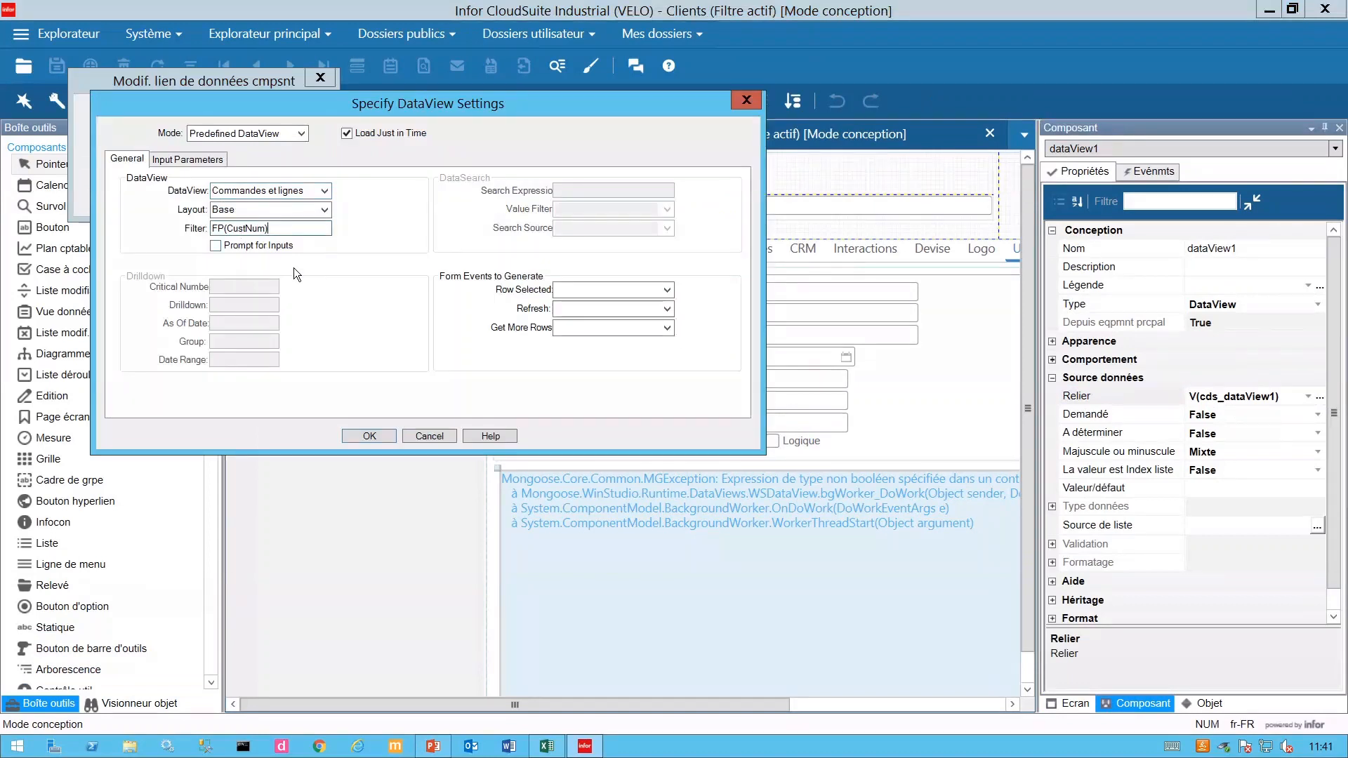
{"action": "key", "text": "Left"}
{"action": "key", "text": "Left"}
{"action": "key", "text": "Left"}
{"action": "key", "text": "Left"}
{"action": "key", "text": "Left"}
{"action": "key", "text": "Left"}
{"action": "type", "text": "CustNum="}
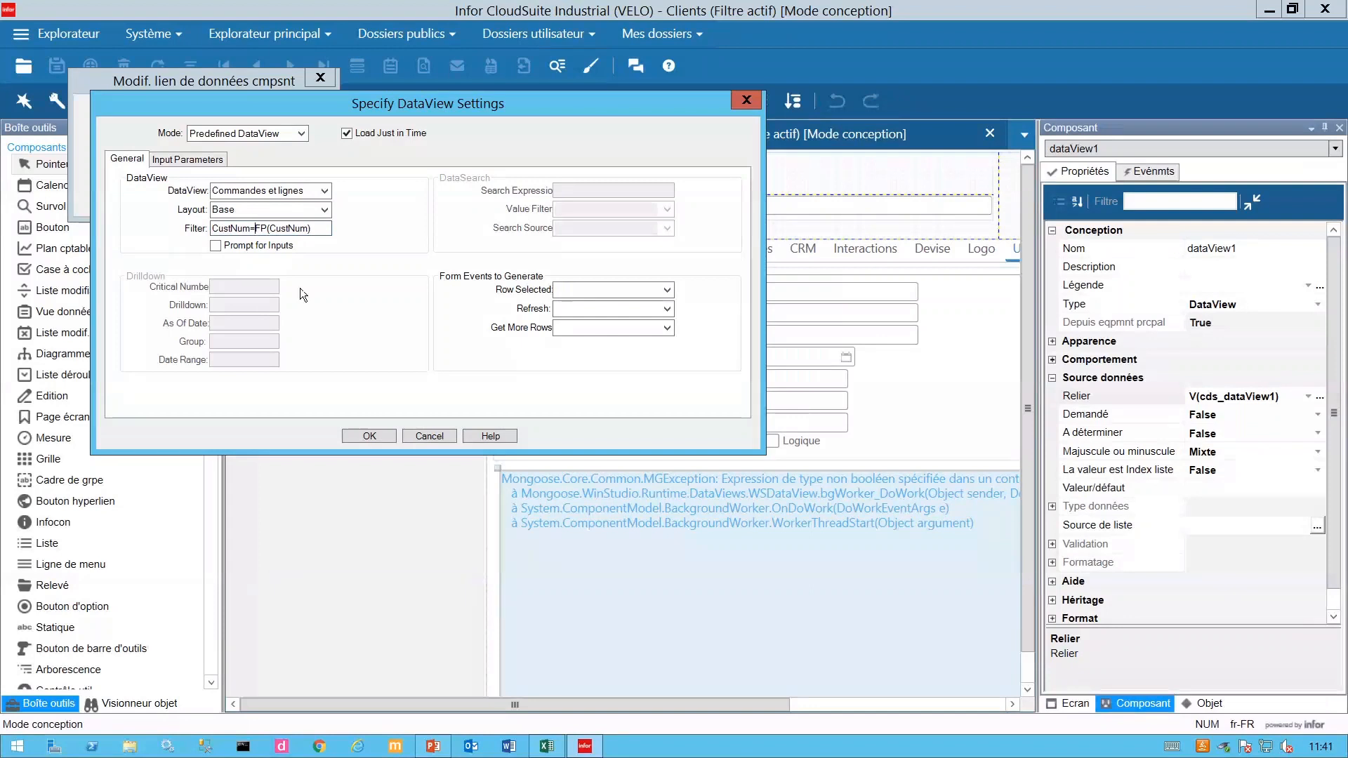
{"action": "left_click", "coordinate": [365, 434]}
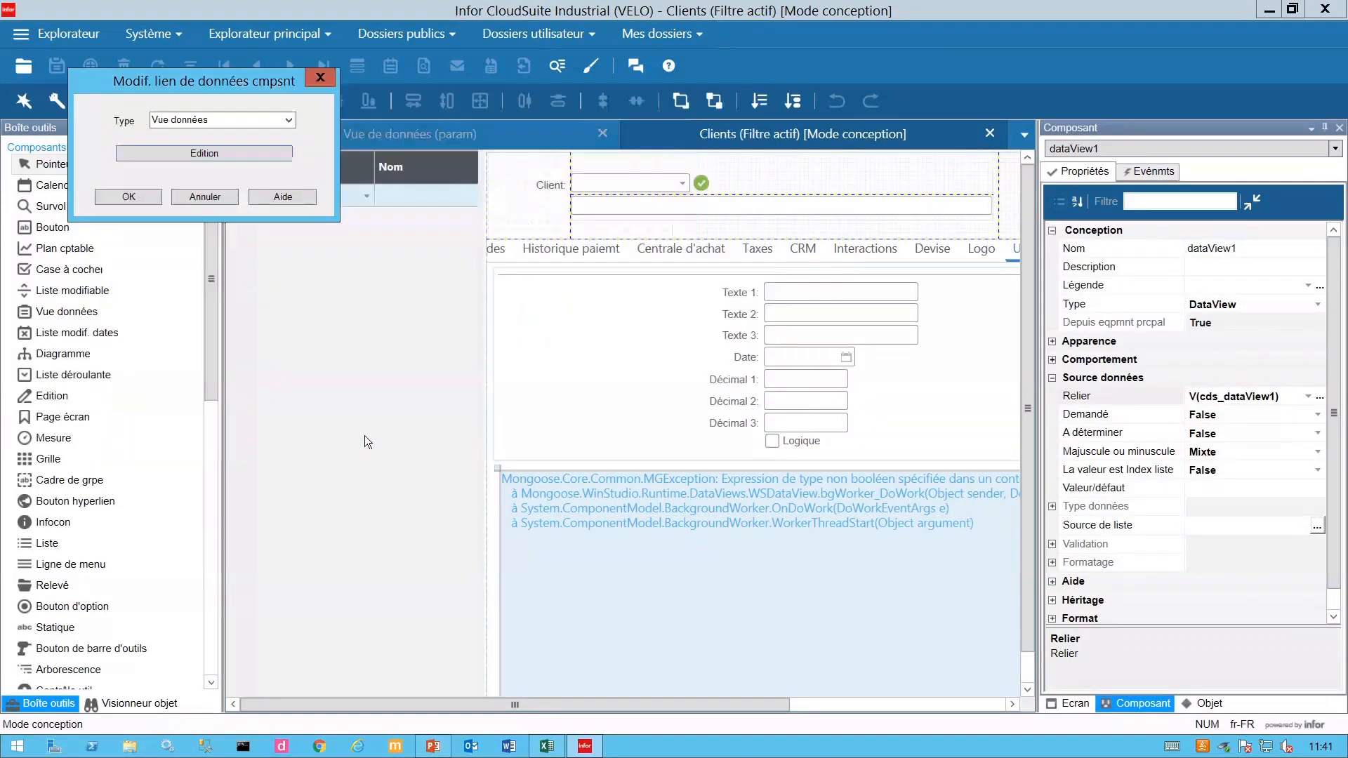
- Confirm the binding, close the Clients form, and reopen it from Mes dossiers > Vue de données
{"action": "left_click", "coordinate": [130, 196]}
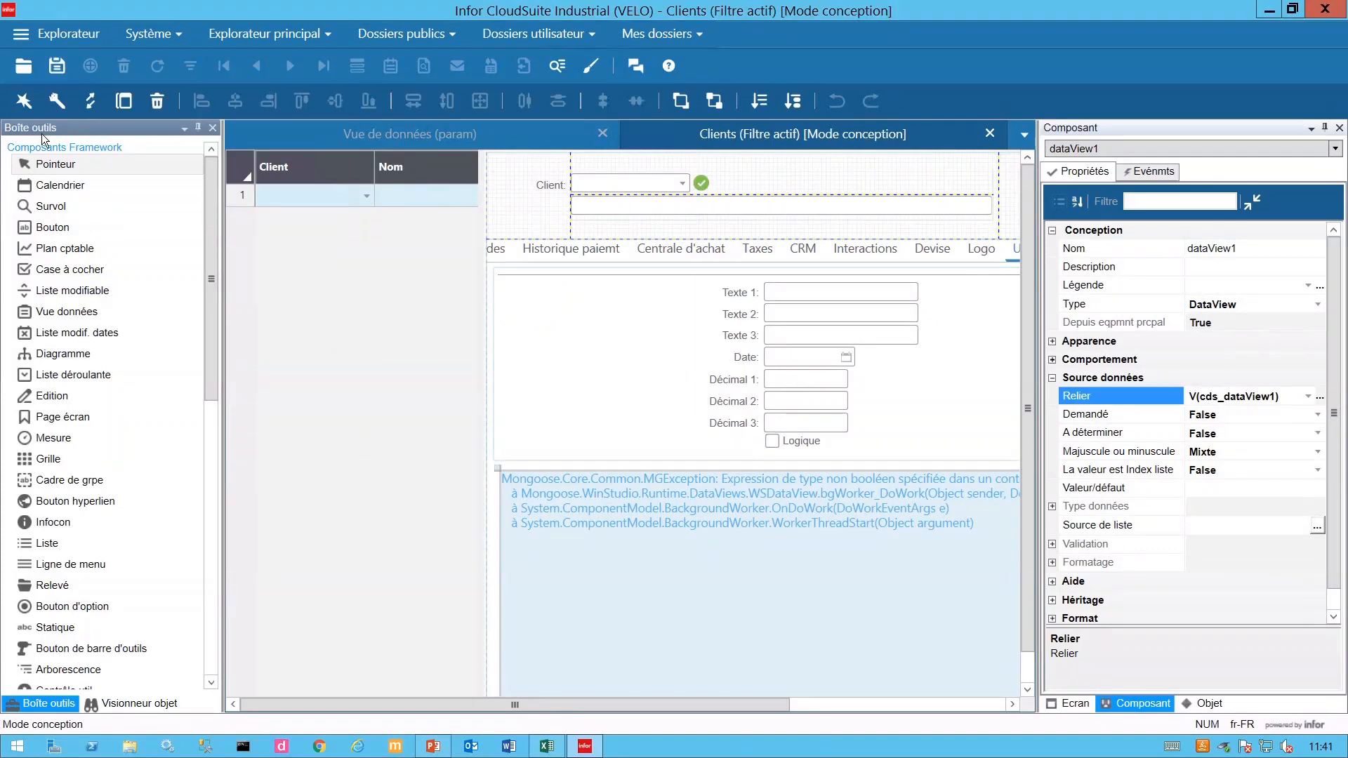
{"action": "left_click", "coordinate": [991, 134]}
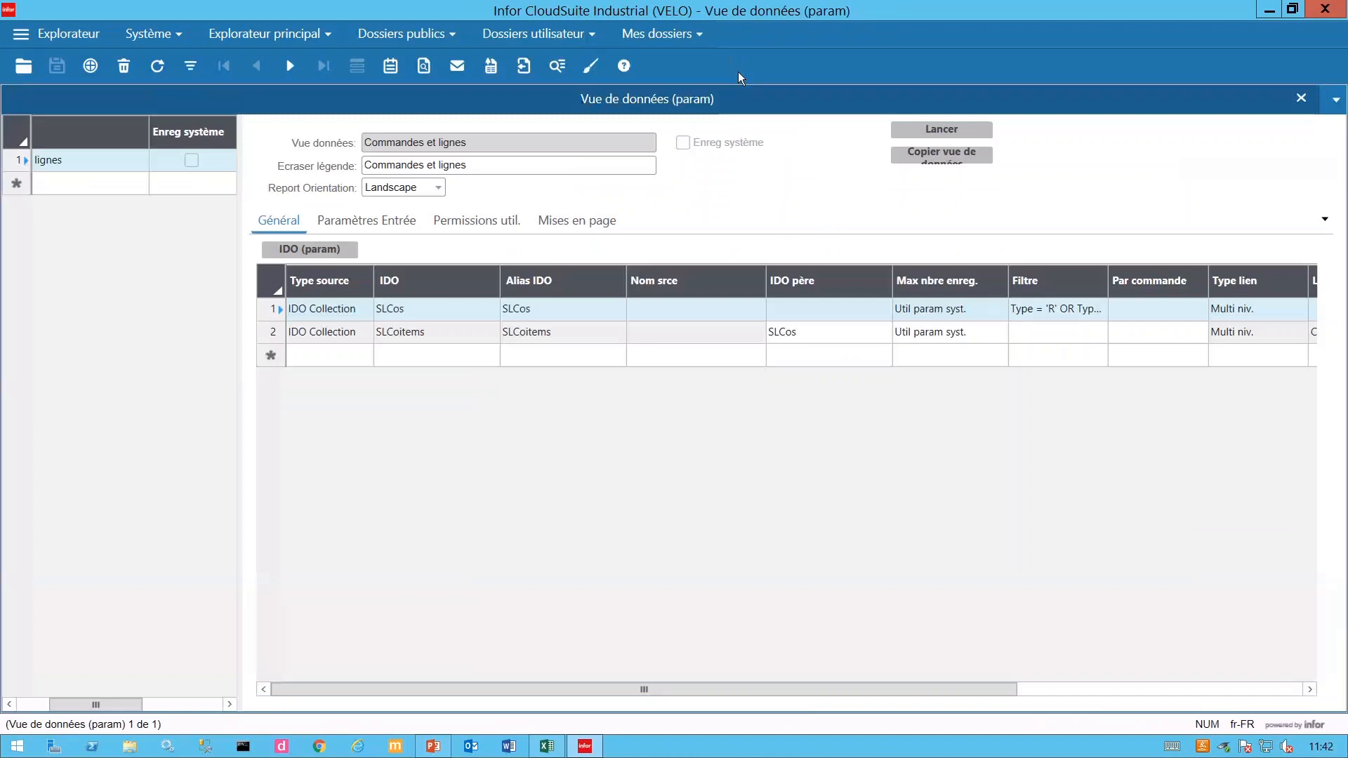
{"action": "left_click", "coordinate": [681, 40]}
{"action": "mouse_move", "coordinate": [712, 224]}
{"action": "left_click", "coordinate": [880, 371]}
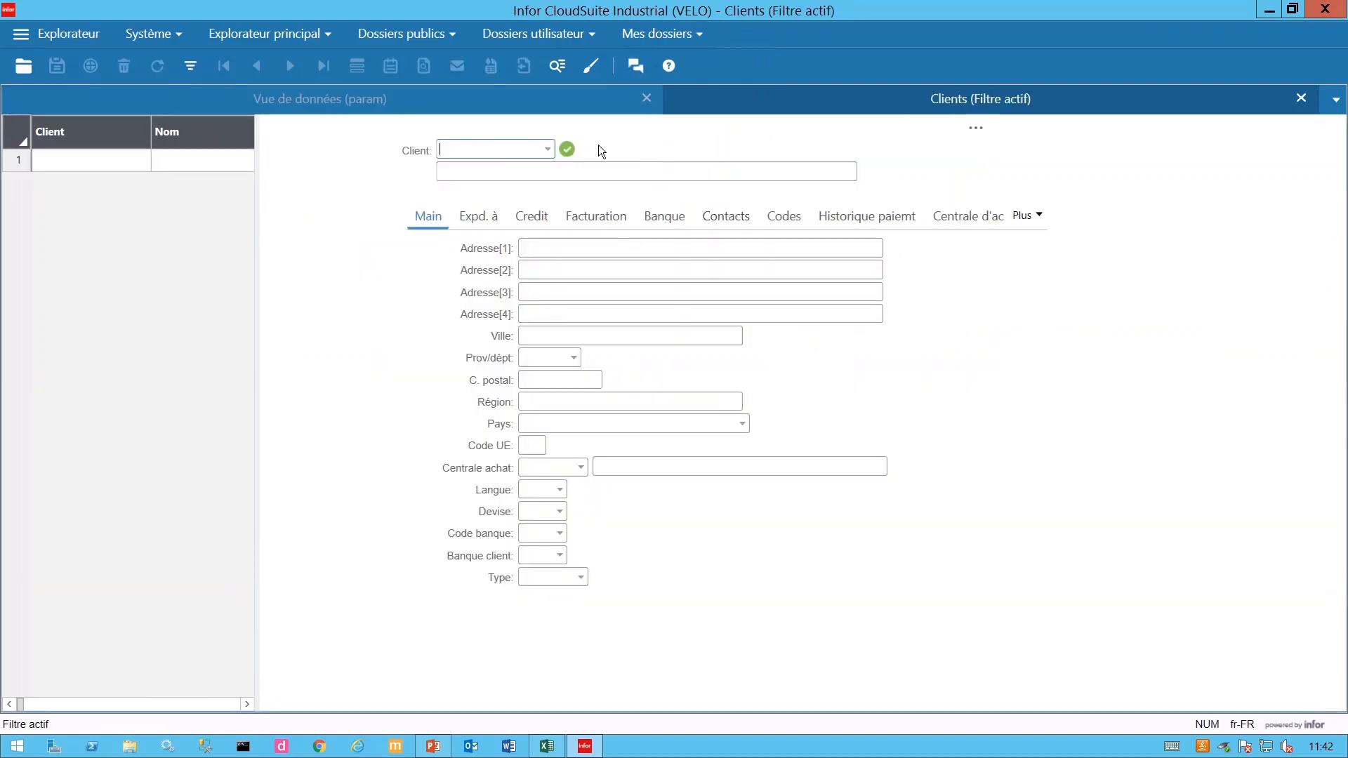
{"action": "left_click", "coordinate": [1040, 217]}
- Show the Utilisateur orders list, expanding then collapsing order 107's lines
{"action": "left_click", "coordinate": [1111, 645]}
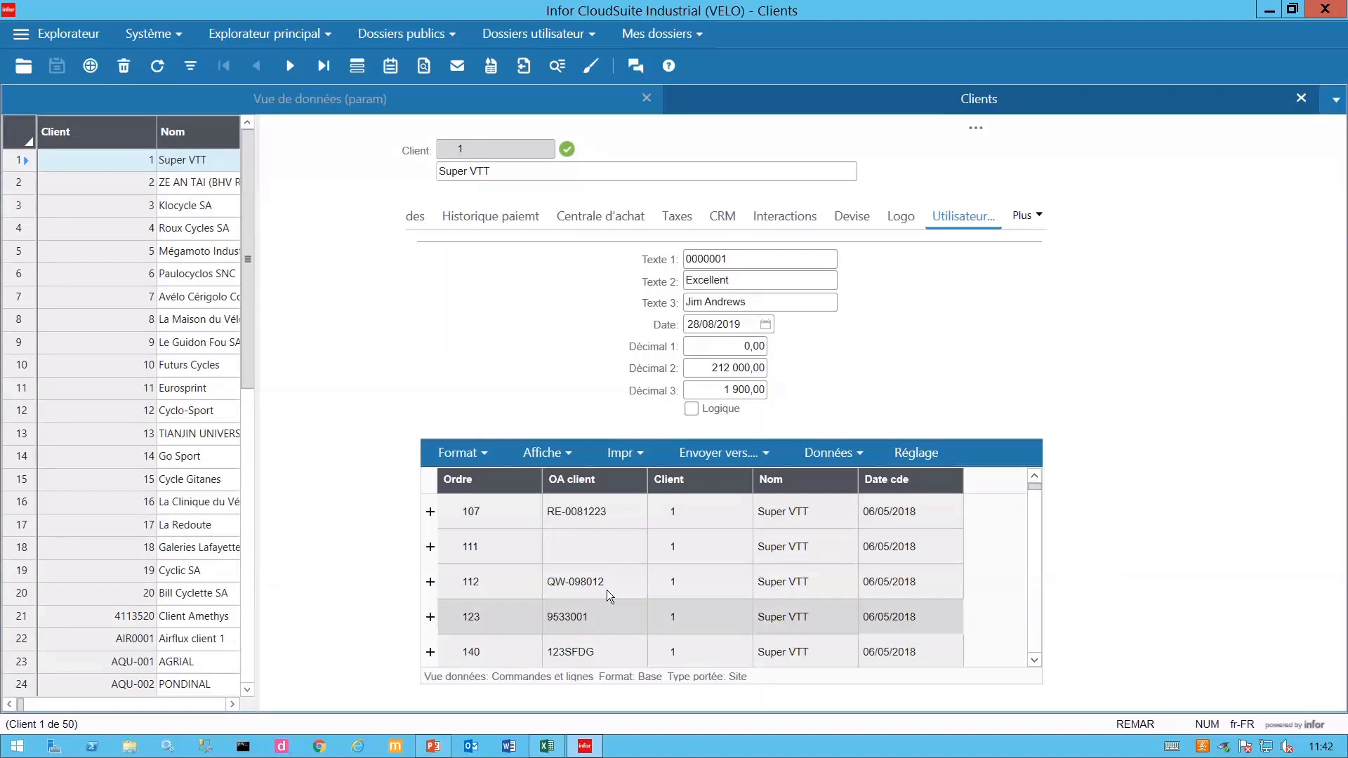
{"action": "left_click", "coordinate": [732, 523]}
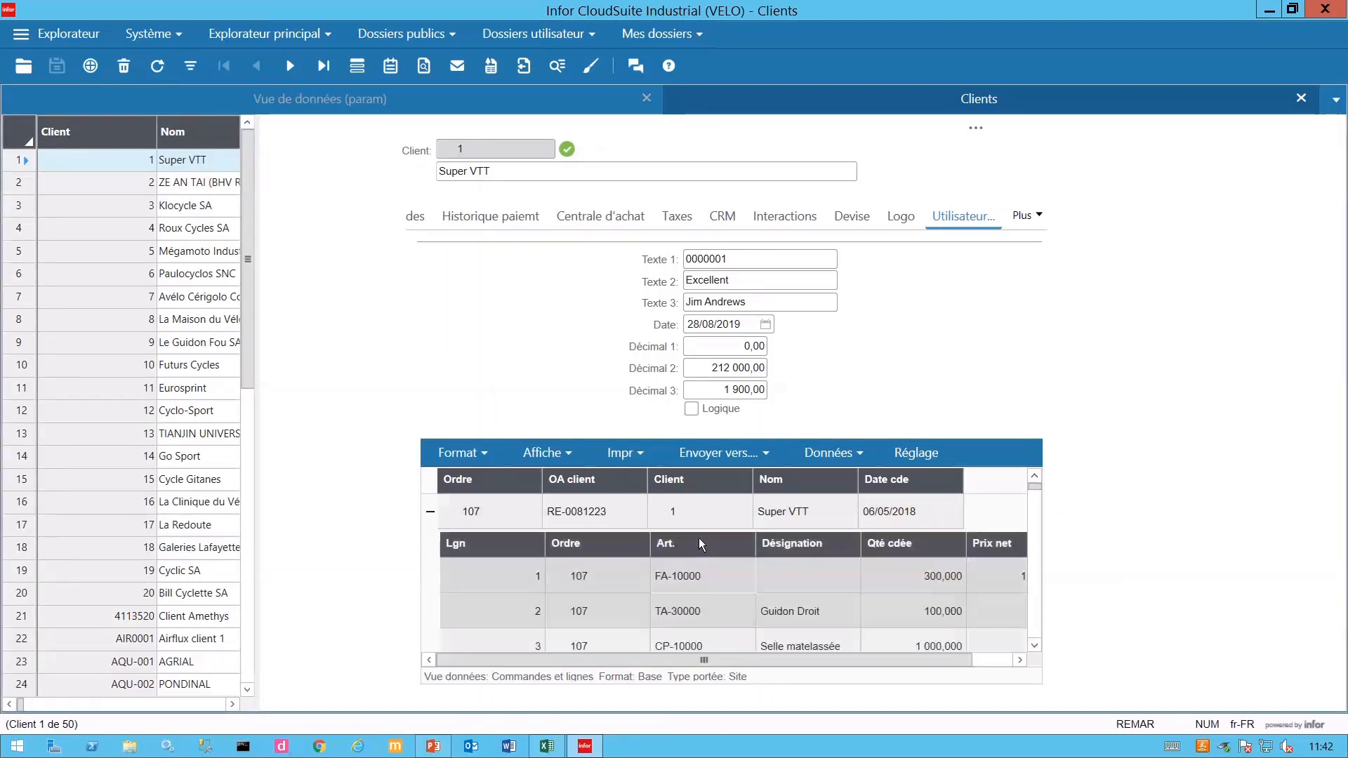
{"action": "left_click", "coordinate": [432, 516]}
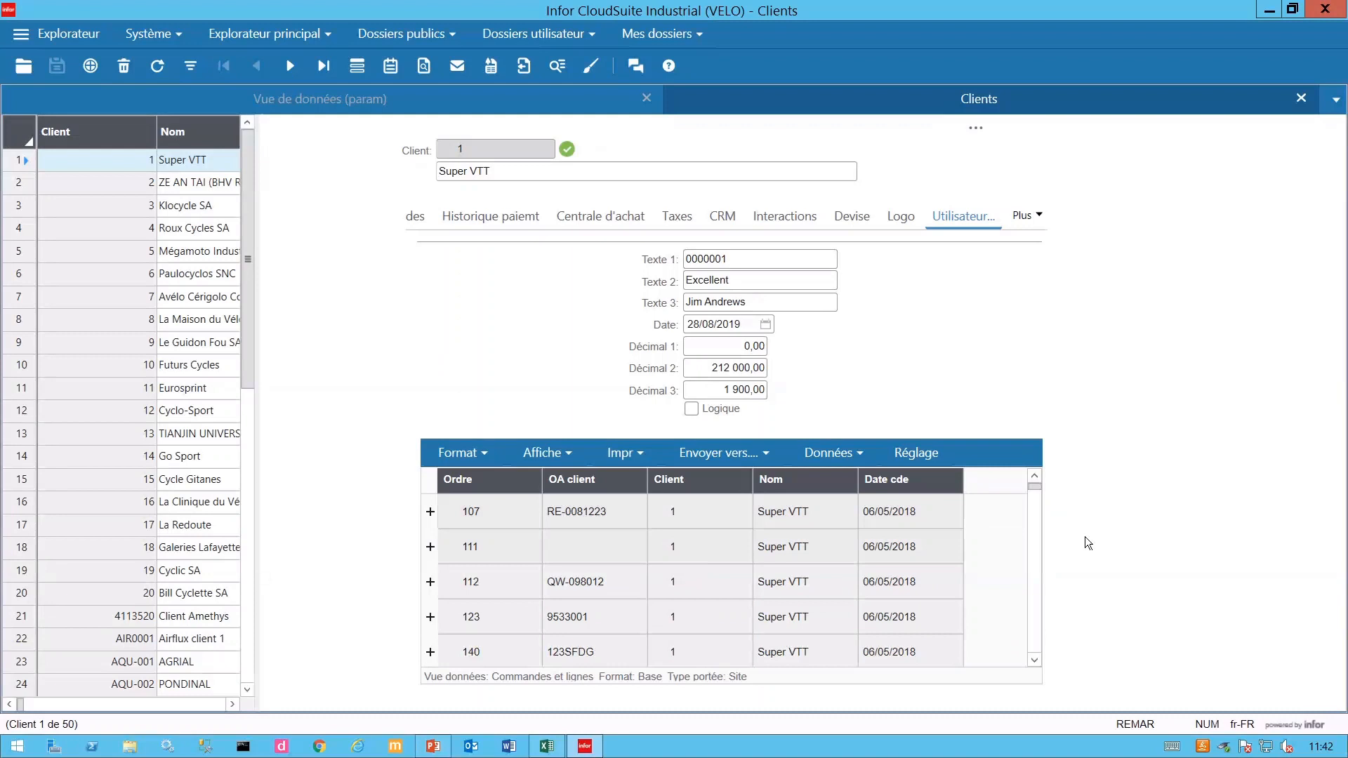
{"action": "scroll", "coordinate": [1038, 609], "scroll_direction": "down", "scroll_amount": 1}
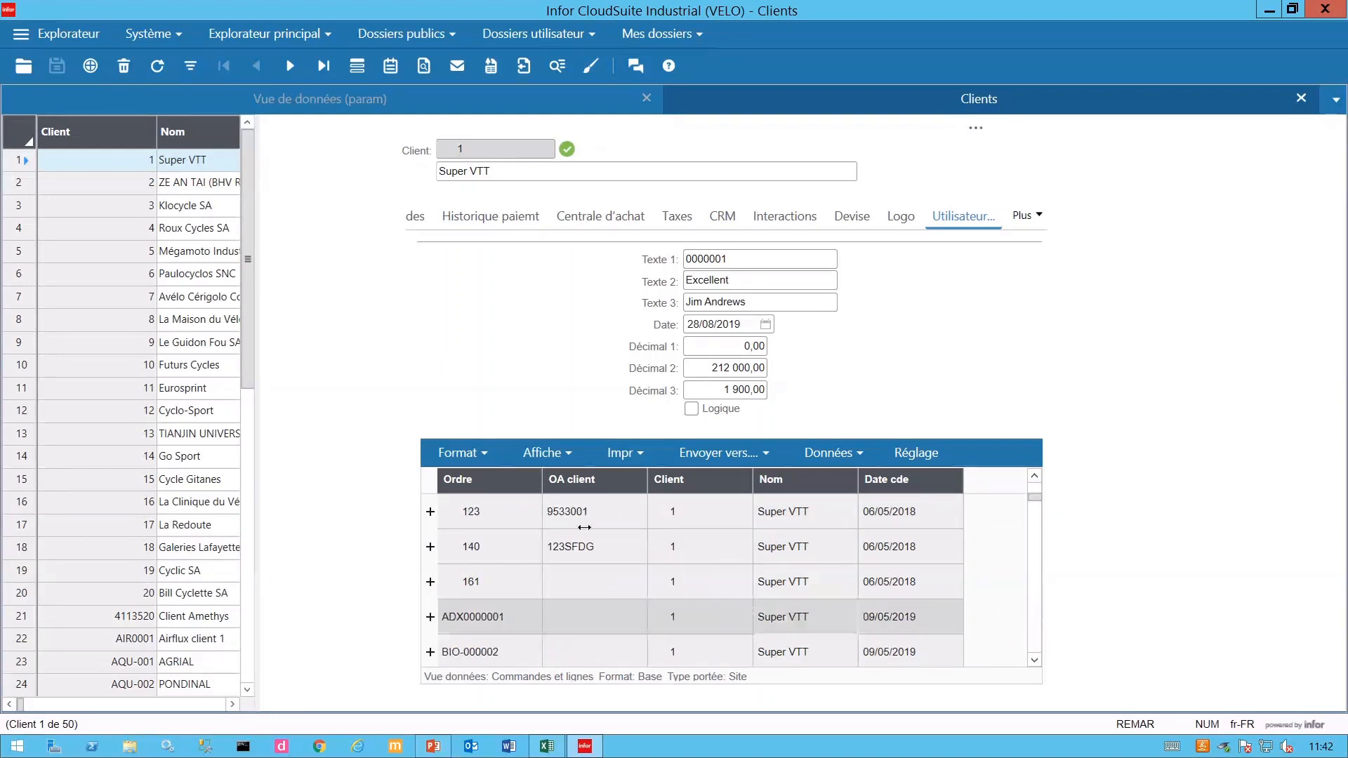
- Switch through customers to Le Guidon Fou SA and expand order 106 into its lines
{"action": "left_click", "coordinate": [149, 182]}
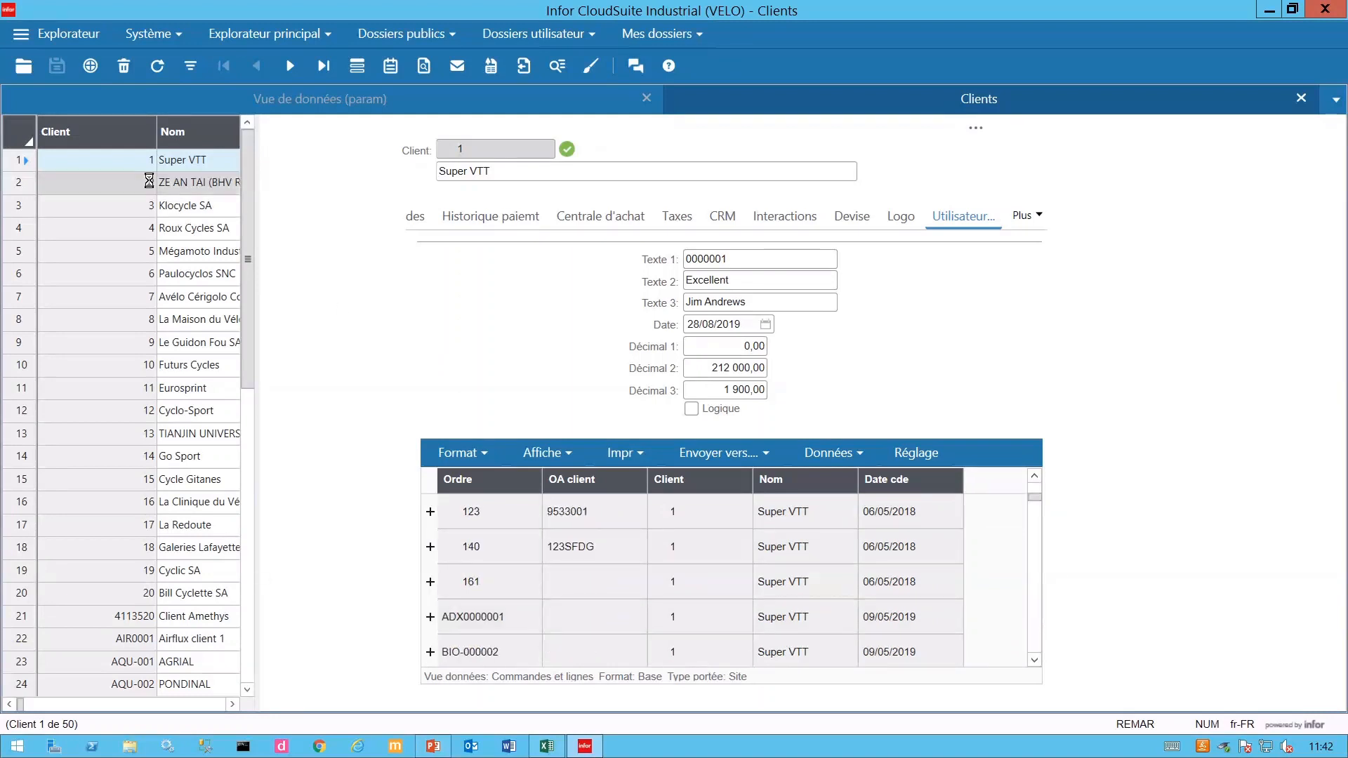
{"action": "left_click", "coordinate": [120, 226]}
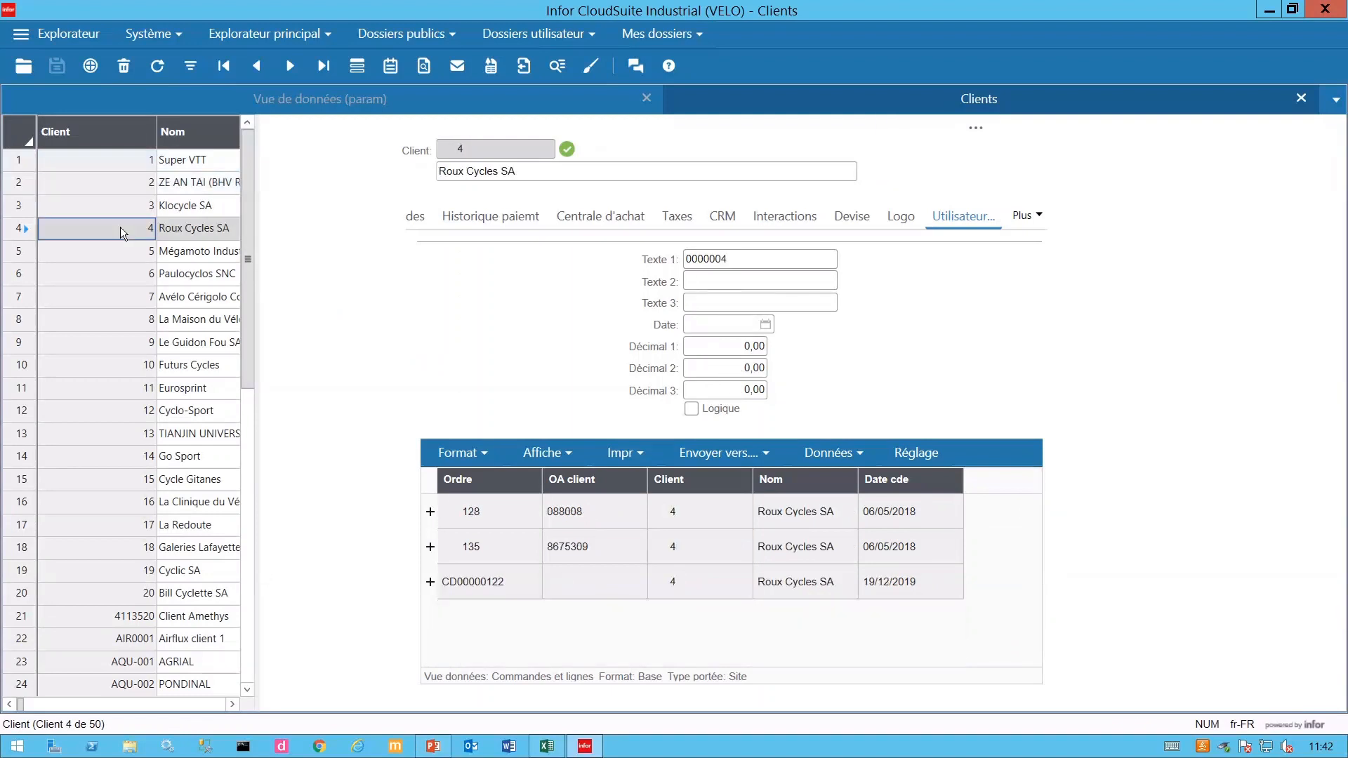
{"action": "left_click", "coordinate": [135, 351]}
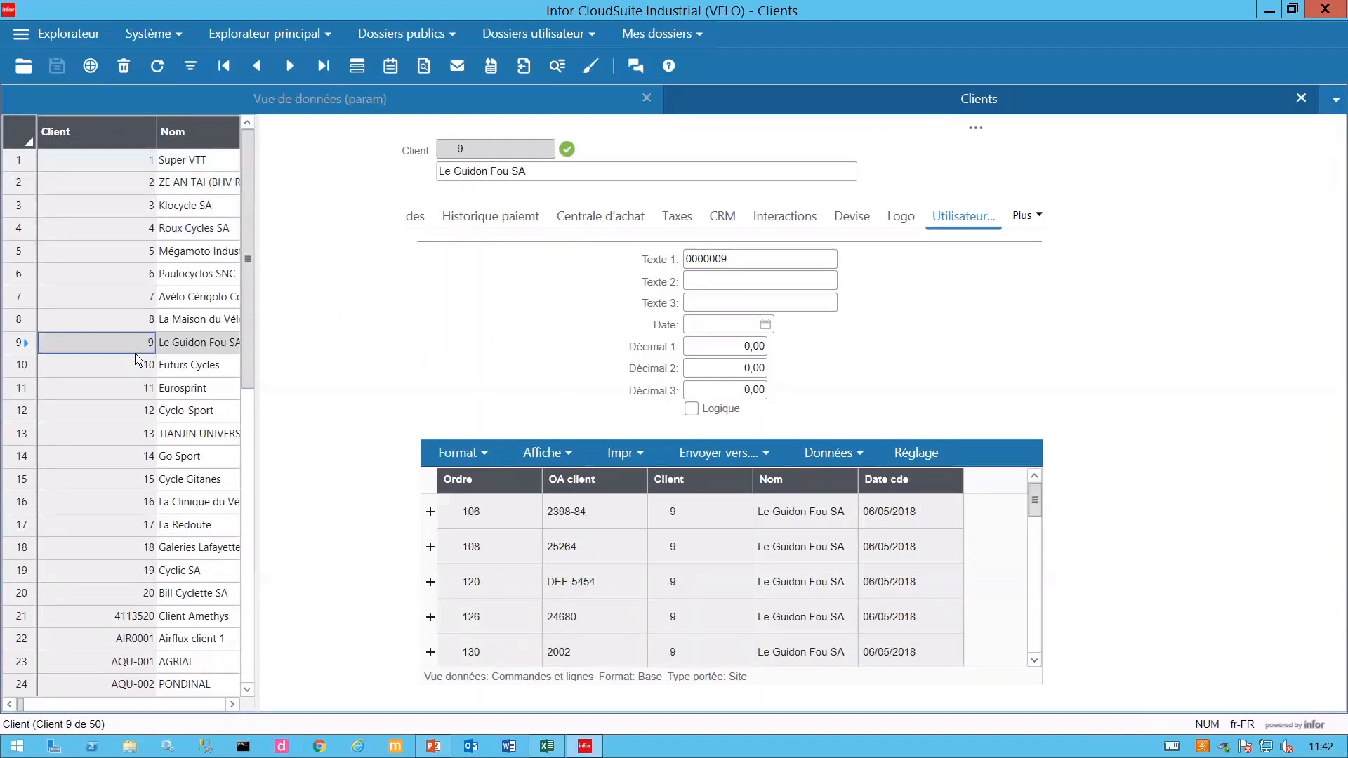
{"action": "left_click", "coordinate": [430, 512]}
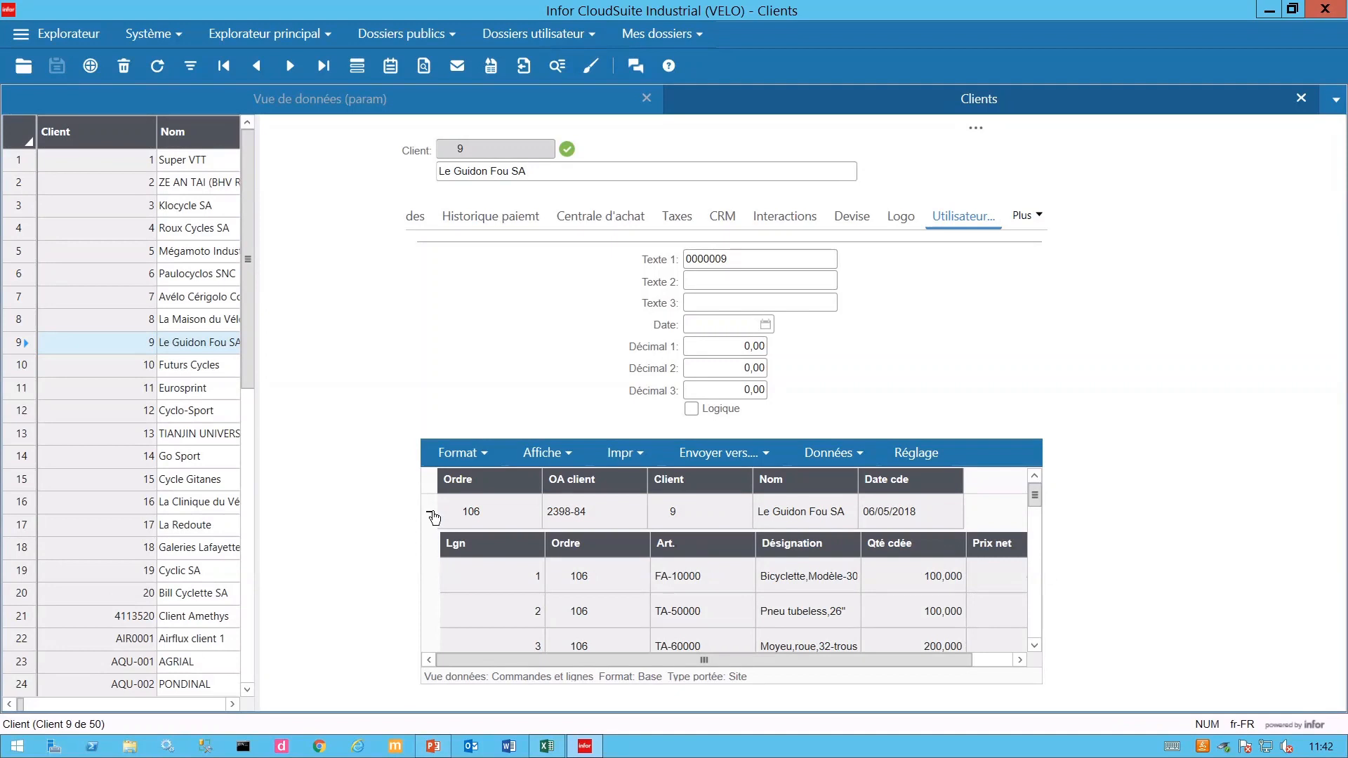
{"action": "mouse_move", "coordinate": [447, 146]}
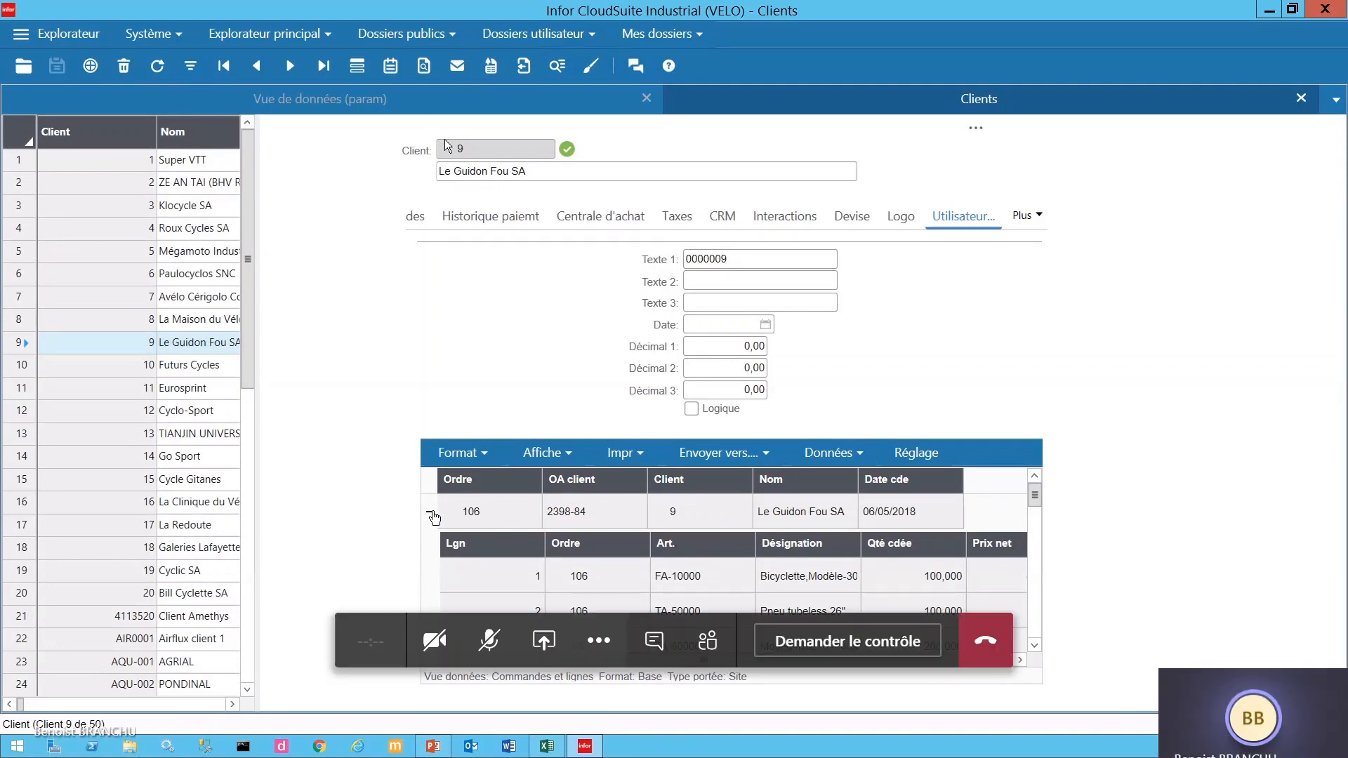
{"action": "left_click", "coordinate": [491, 656]}
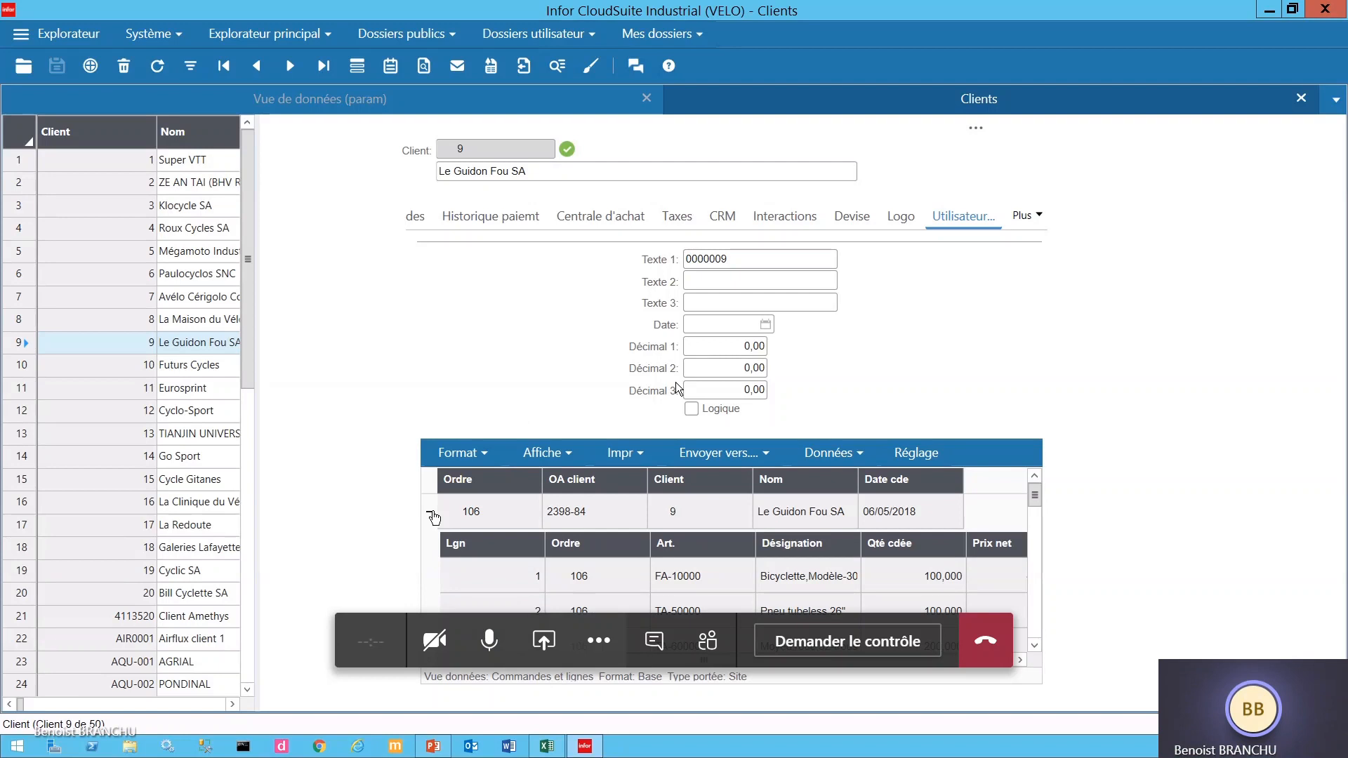